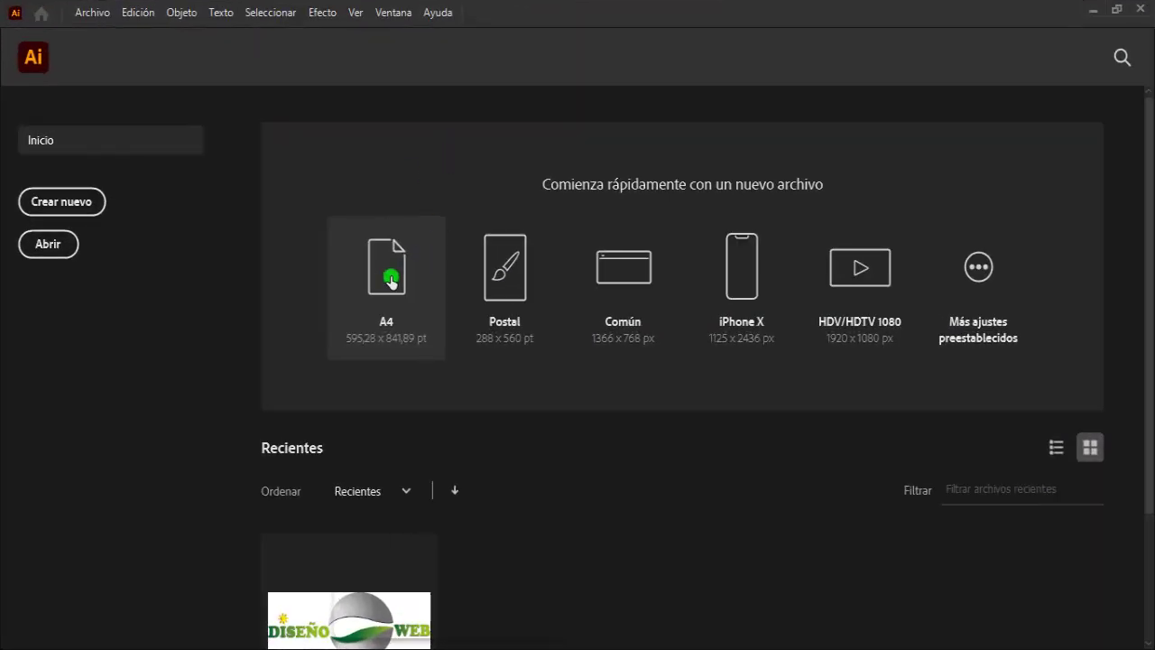
Step: Create a new A4 document and draw a rectangle covering the whole page
left_click(391, 282)
left_click_drag(31, 194, 99, 183)
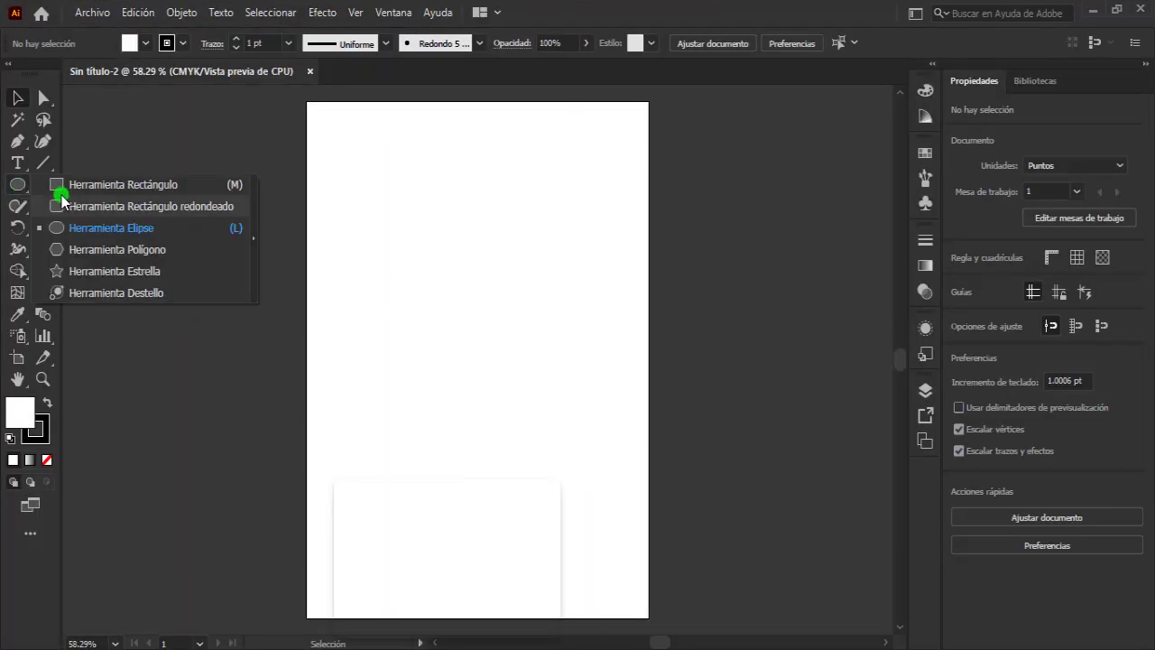
left_click_drag(308, 105, 643, 615)
Step: Give the border rectangle a 4 pt red stroke and no fill
left_click(184, 45)
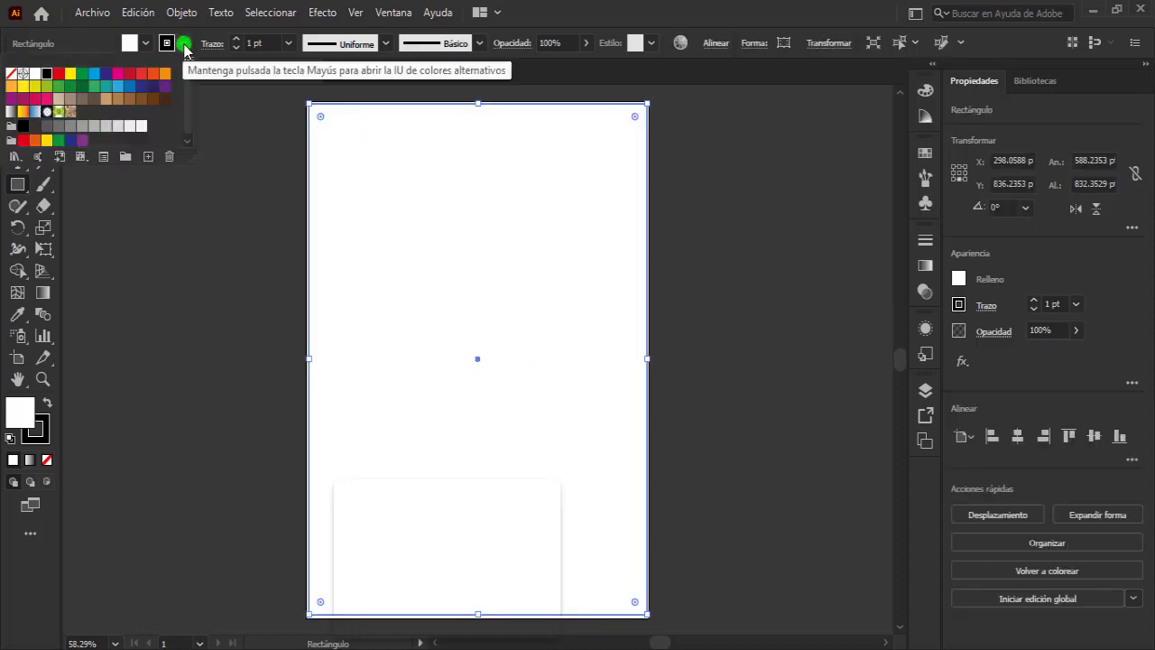
left_click(142, 73)
left_click(236, 38)
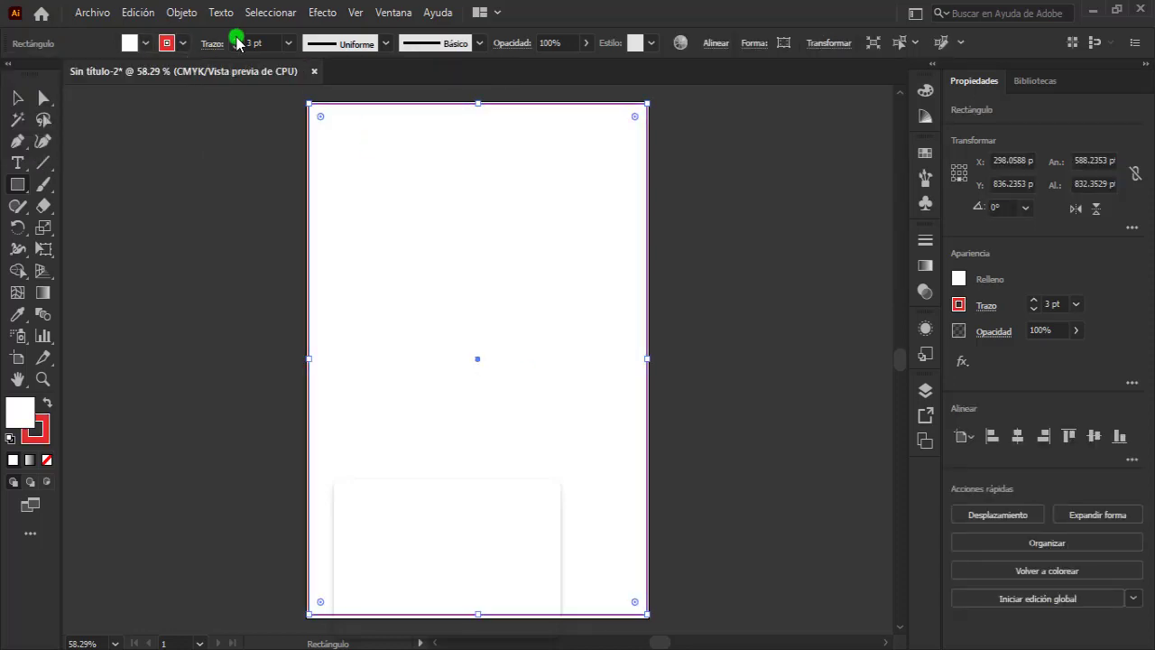
left_click(237, 40)
left_click(147, 43)
left_click(8, 77)
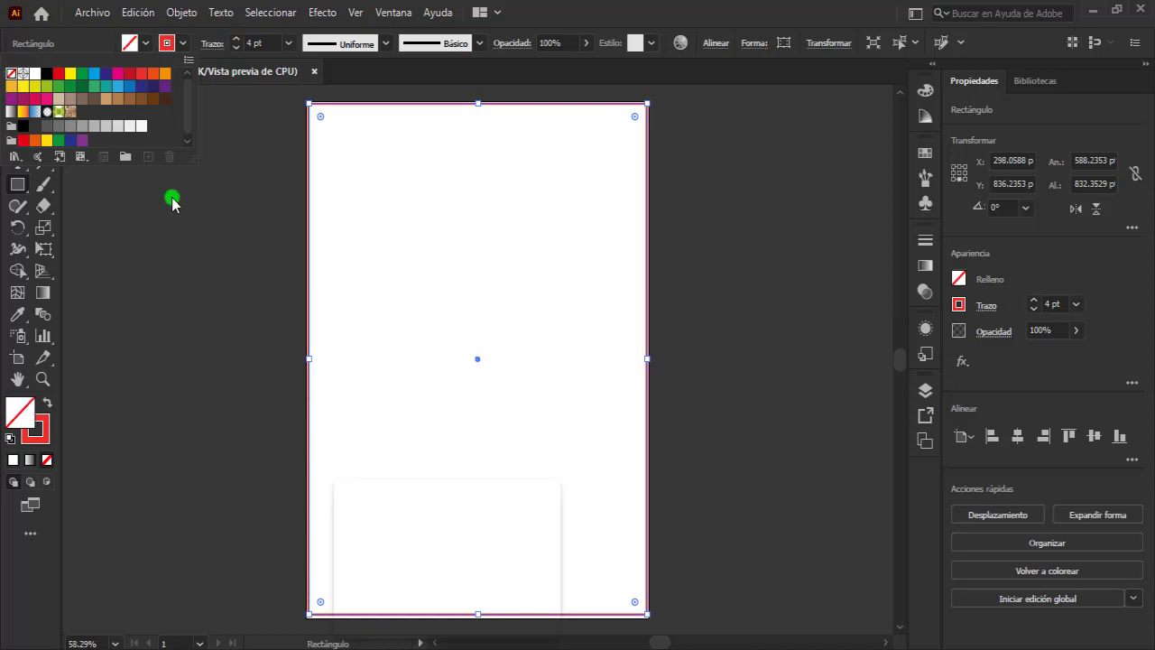
Step: Add a second layer in the Capas panel
key("Escape")
key("v")
left_click(193, 182)
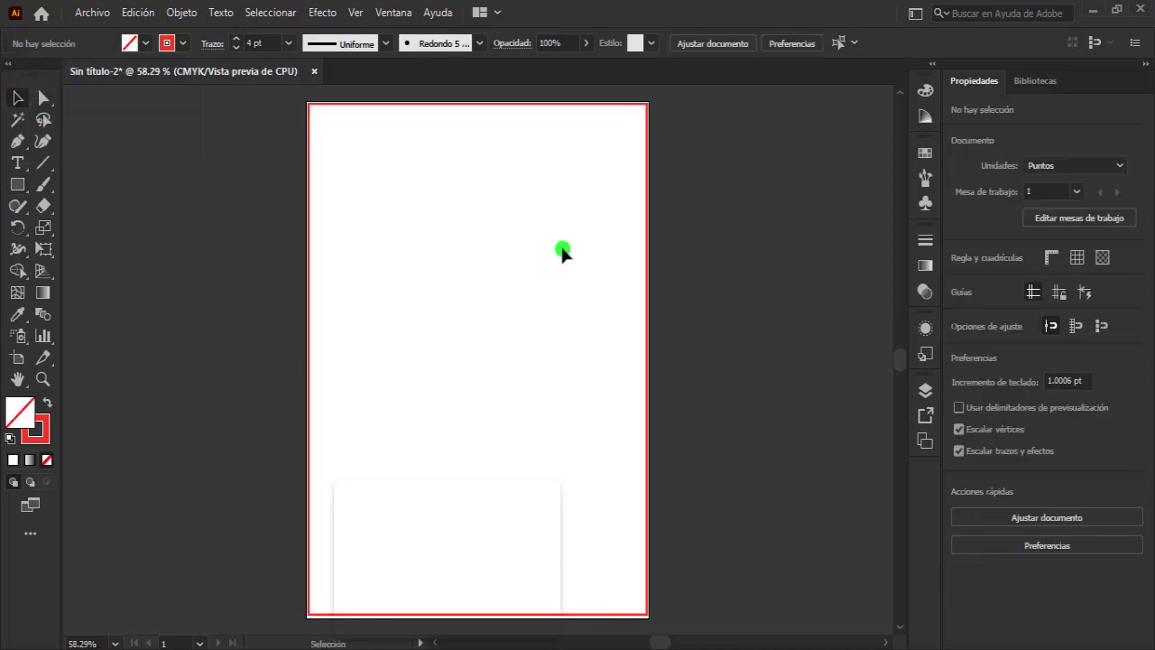
left_click(648, 287)
left_click(925, 390)
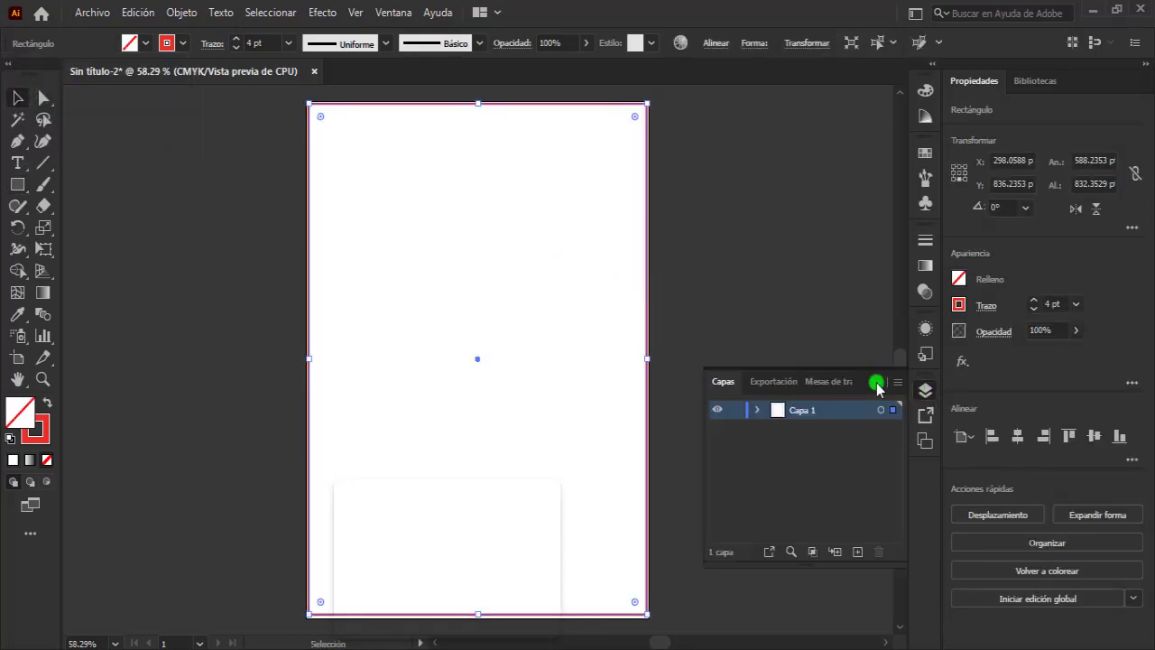
left_click(738, 411)
left_click(854, 551)
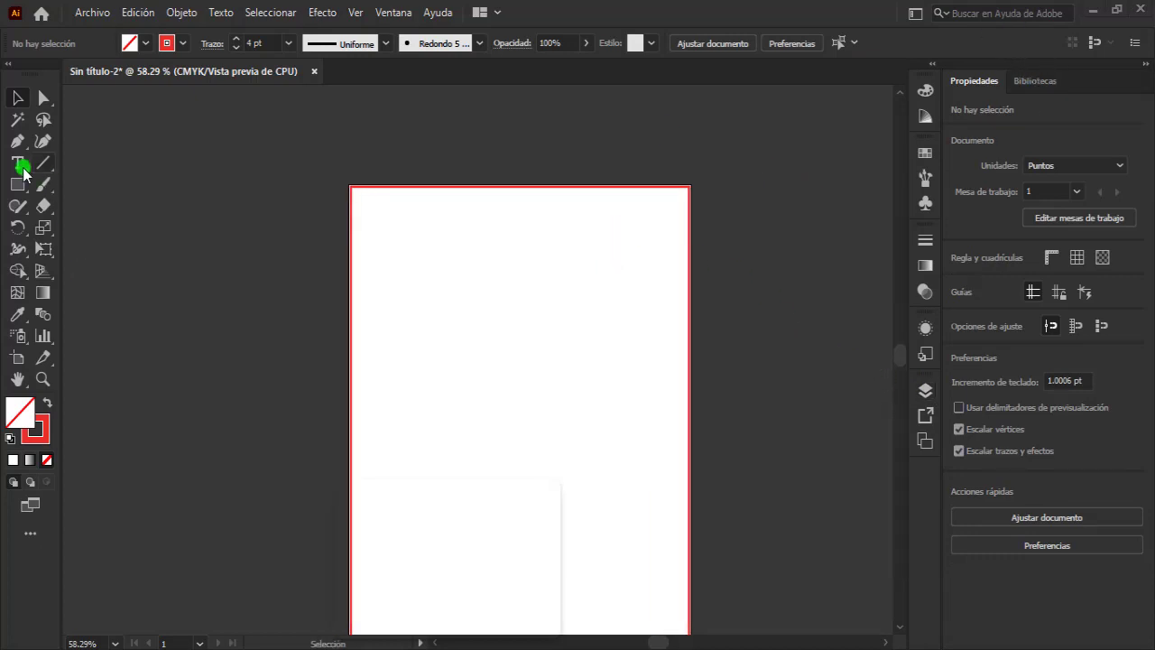
Step: Type 'DEL 21 AL 25 DE SEPTIEMBRE' near the page top and scale it across
left_click(380, 217)
type("DEL 21 AL 25 DE SEPTIEMBRE")
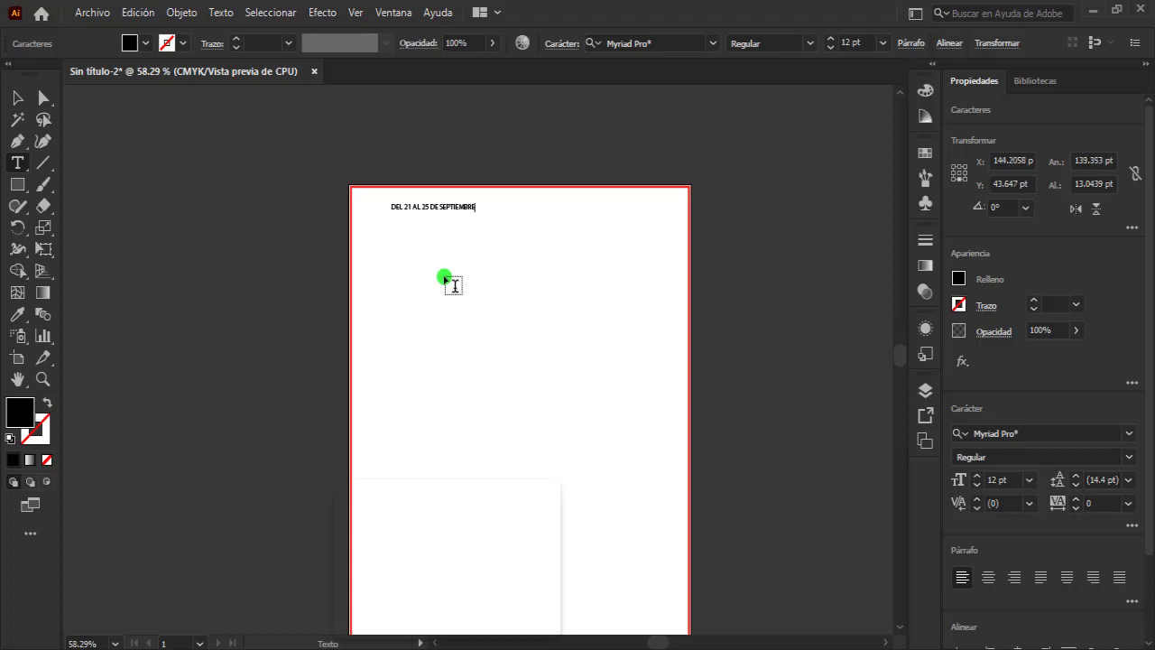
left_click(19, 99)
left_click_drag(470, 222, 665, 238)
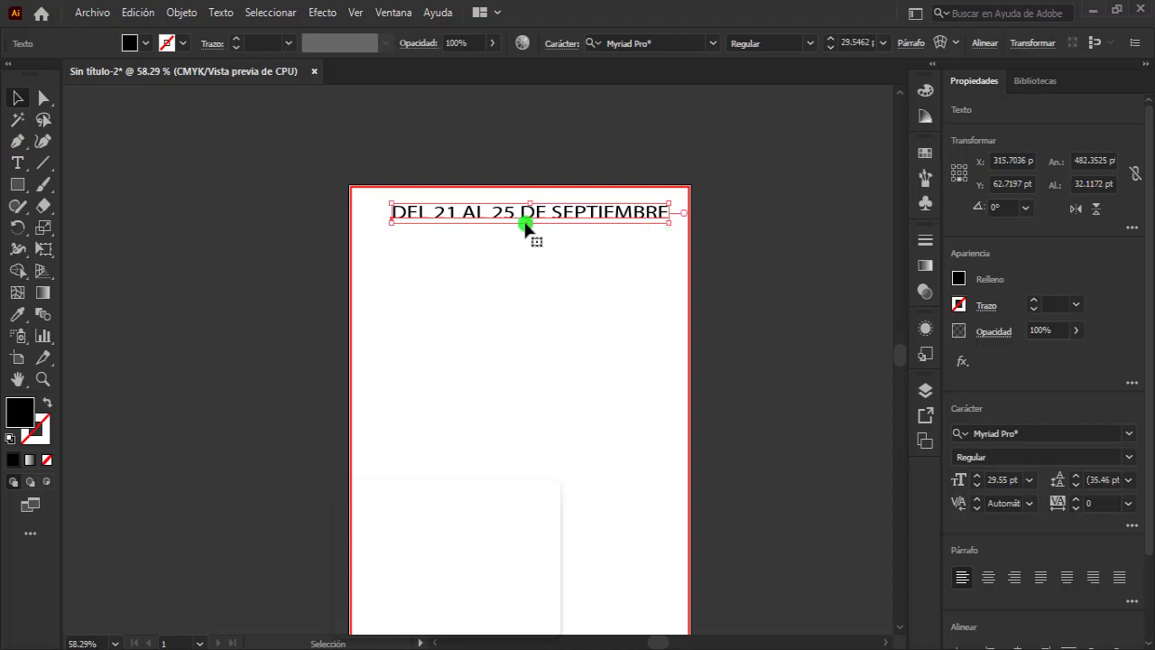
Step: Set the heading font to Impact with tracking 100
left_click(624, 43)
type("IMPAC")
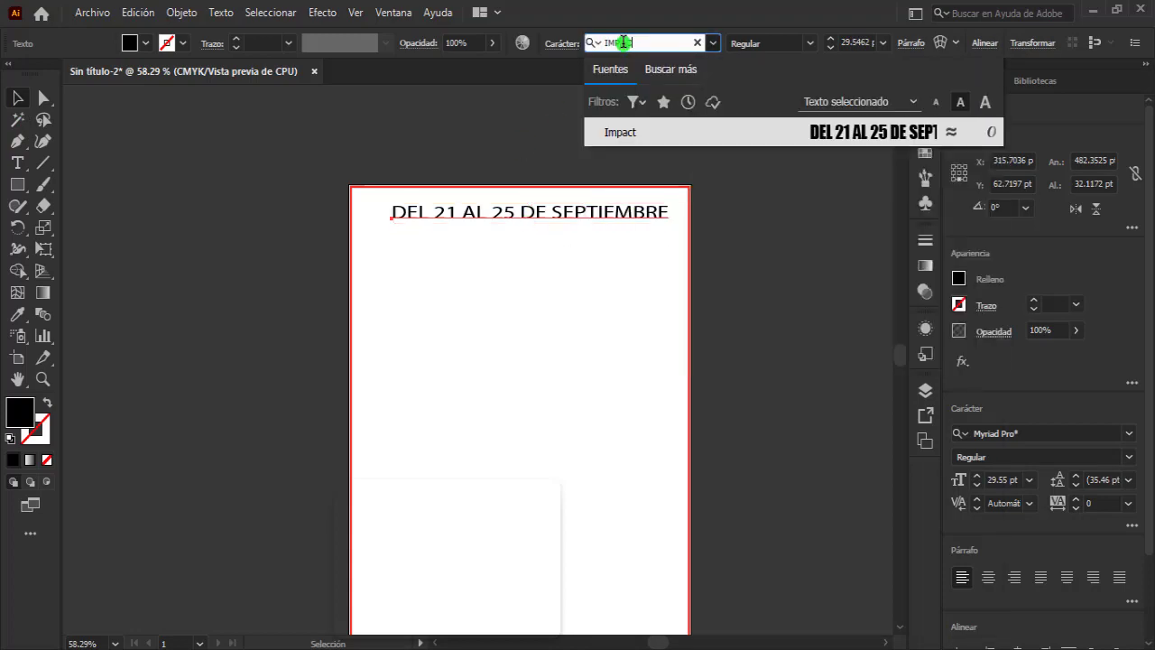
left_click(663, 133)
left_click(603, 221)
left_click(1079, 502)
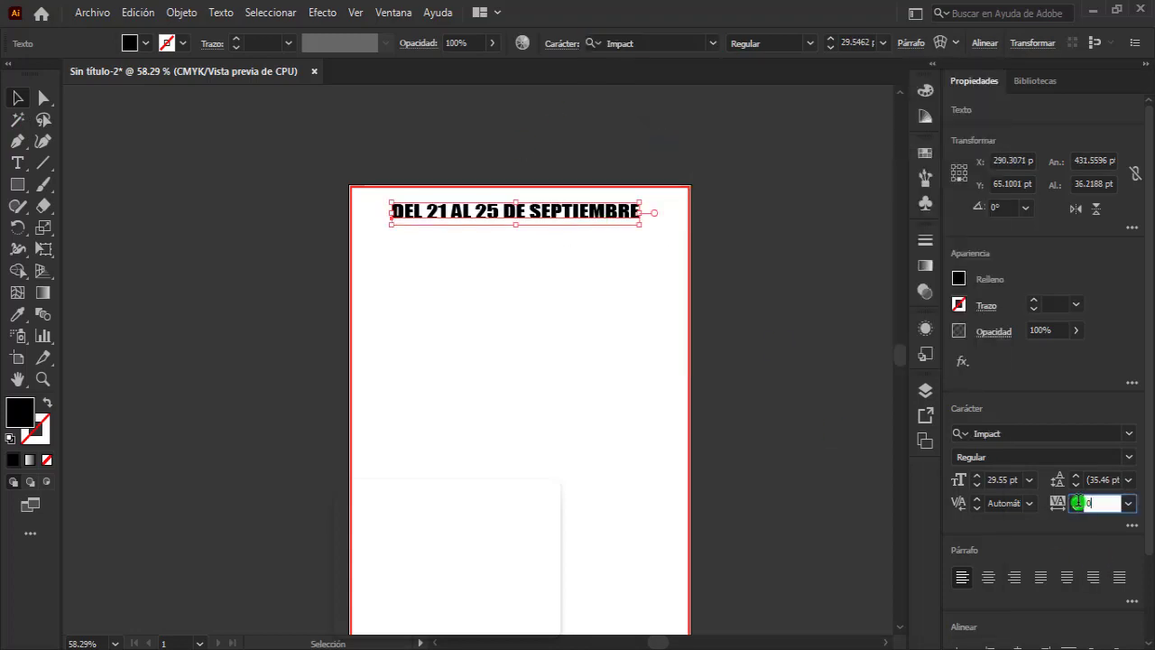
type("100")
key("Return")
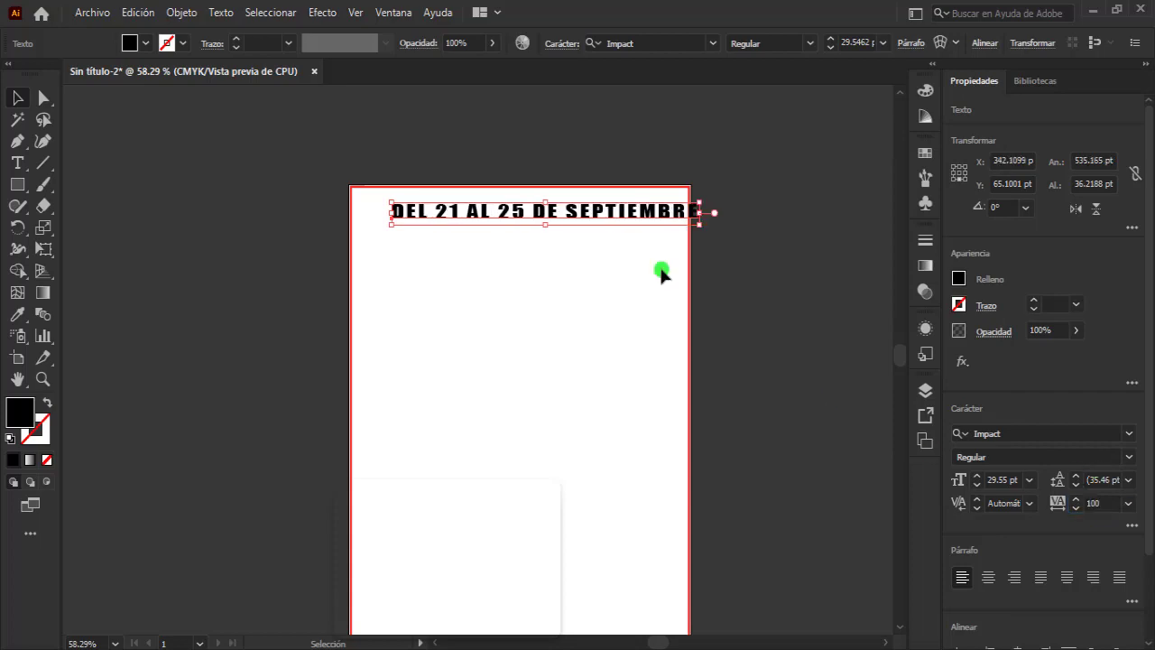
Step: Adjust the heading's position and size, and fill it dark grey #333331
left_click_drag(546, 221, 529, 216)
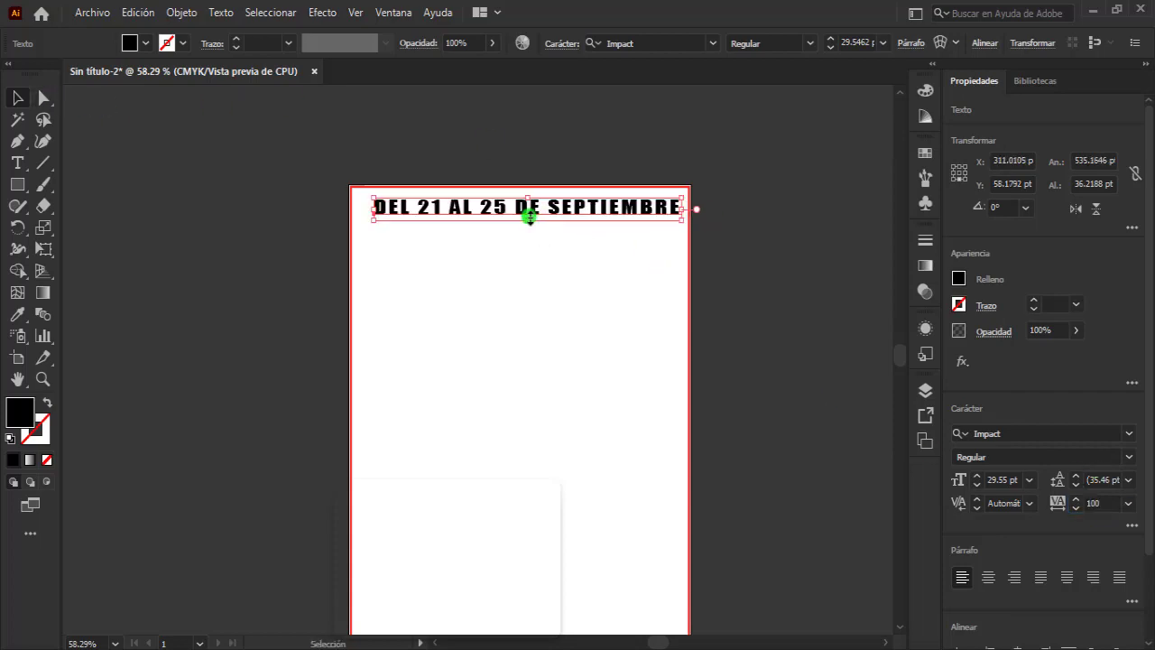
left_click_drag(530, 226, 526, 230)
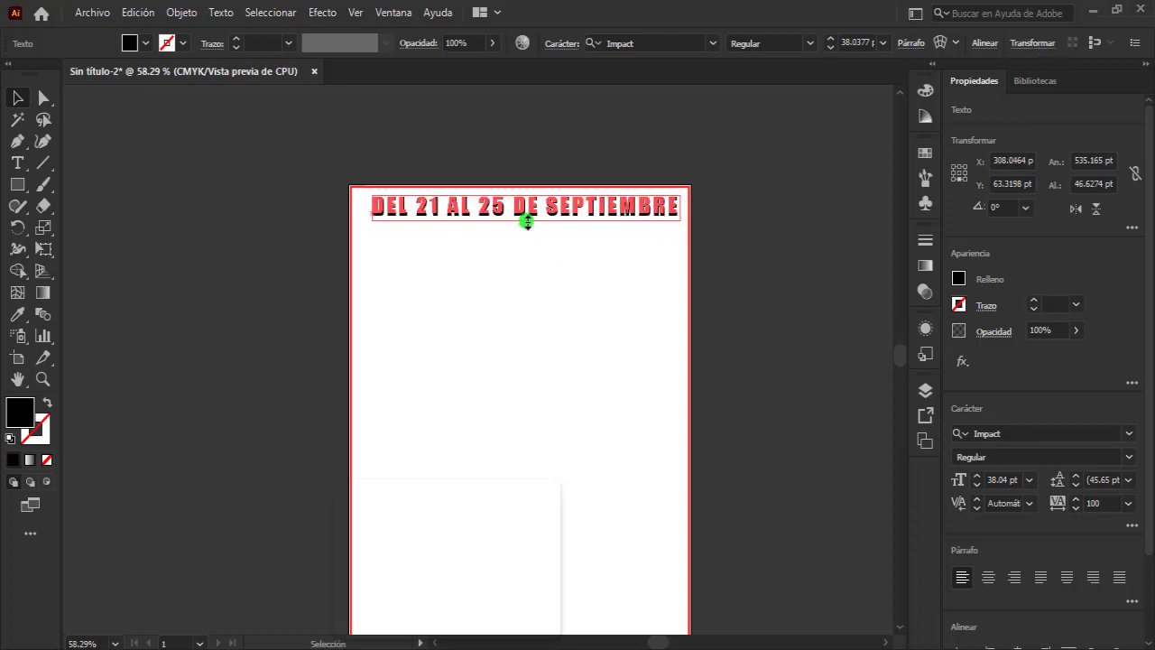
double_click(20, 412)
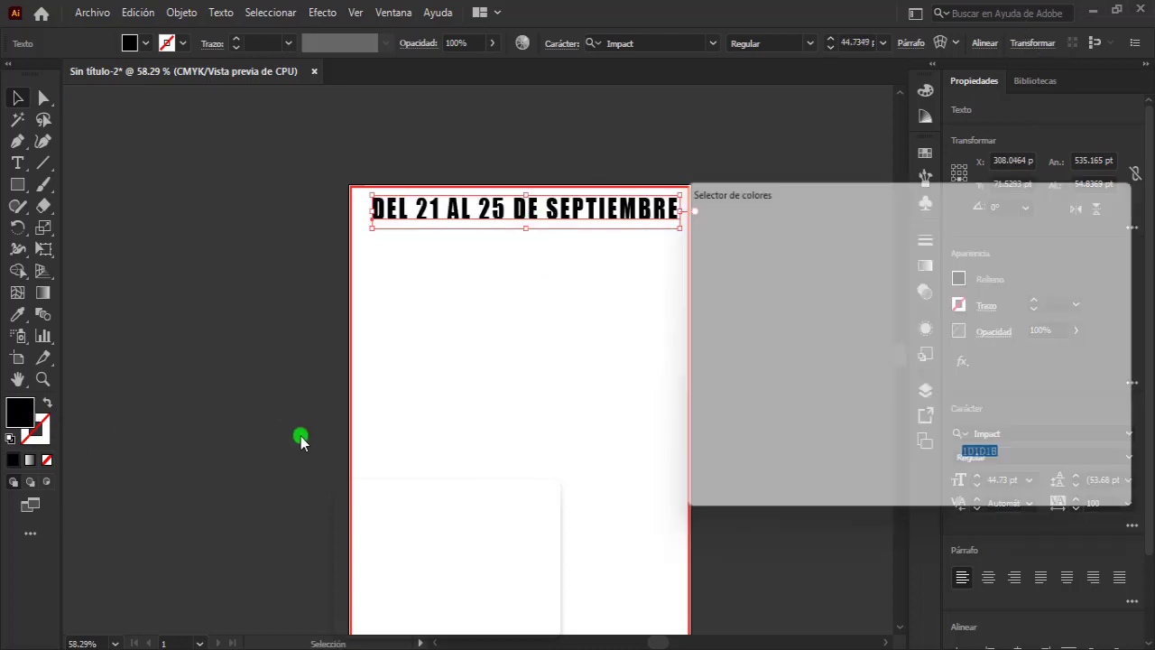
left_click(698, 428)
left_click_drag(696, 430, 695, 421)
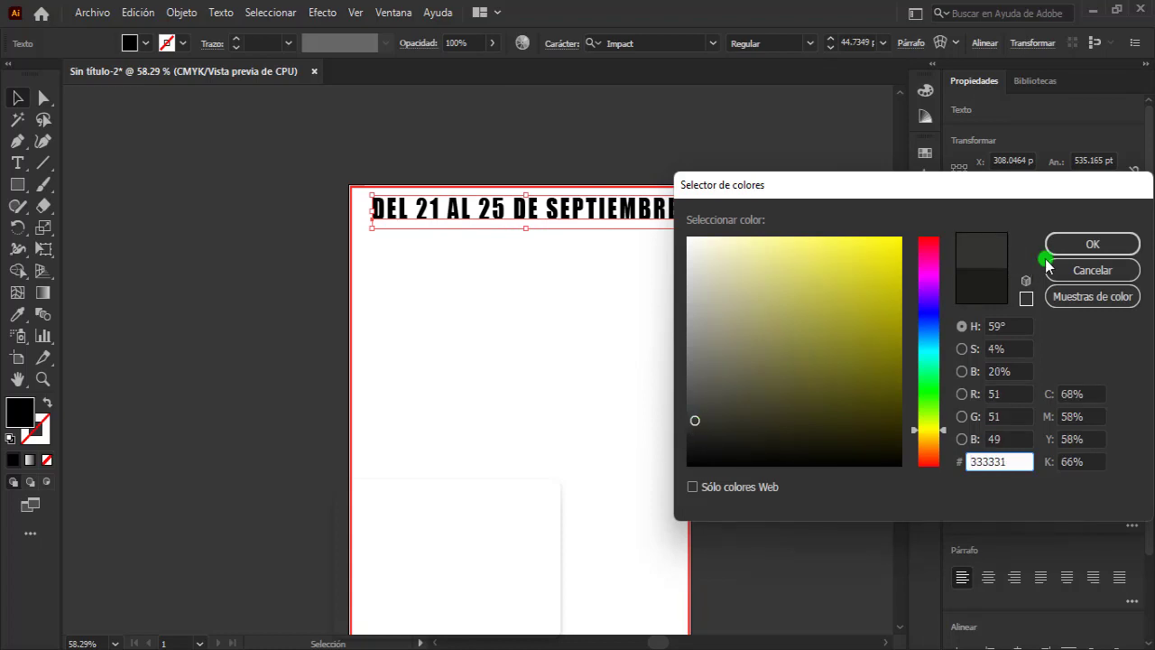
left_click(1064, 245)
Step: Type 'SEMANA' below the heading, scale it up, and set tracking to 0
left_click(172, 195)
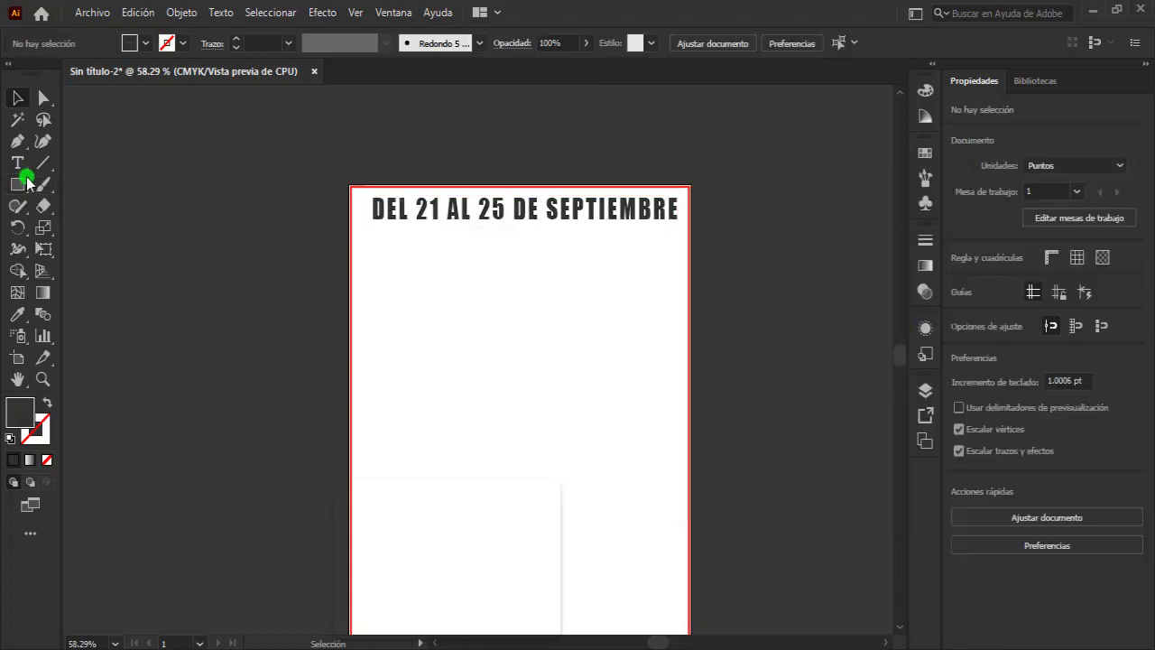
left_click(17, 162)
left_click(375, 263)
type("SEMANA")
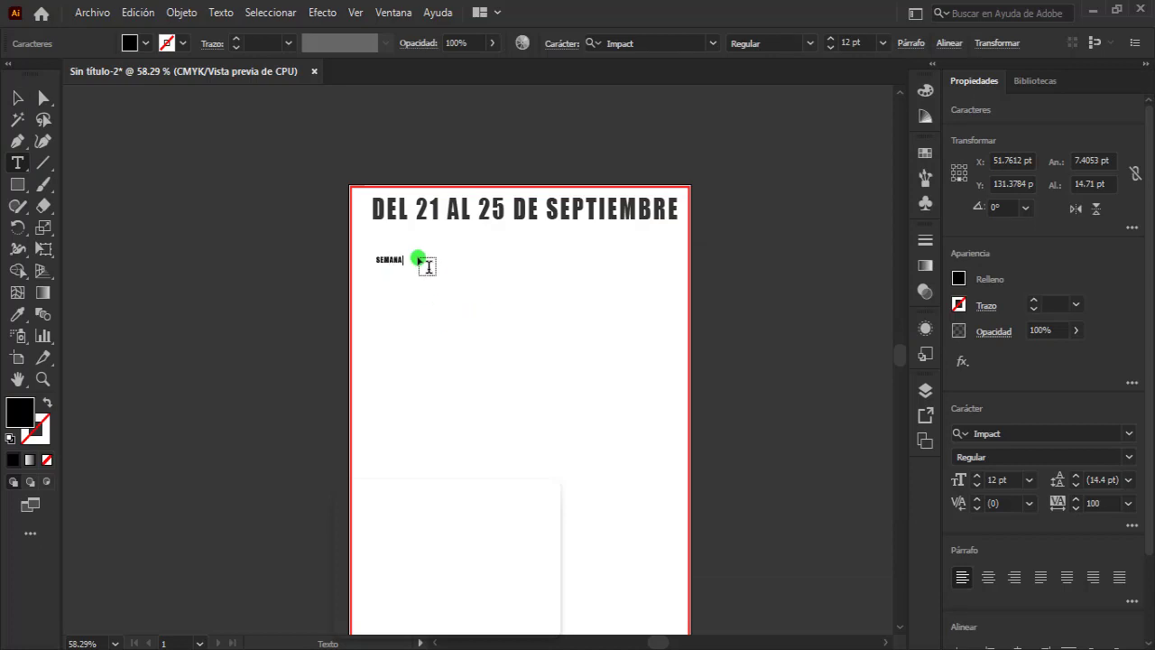
left_click(11, 94)
mouse_move(396, 271)
left_mouse_down()
mouse_move(593, 343)
mouse_move(609, 364)
left_mouse_up()
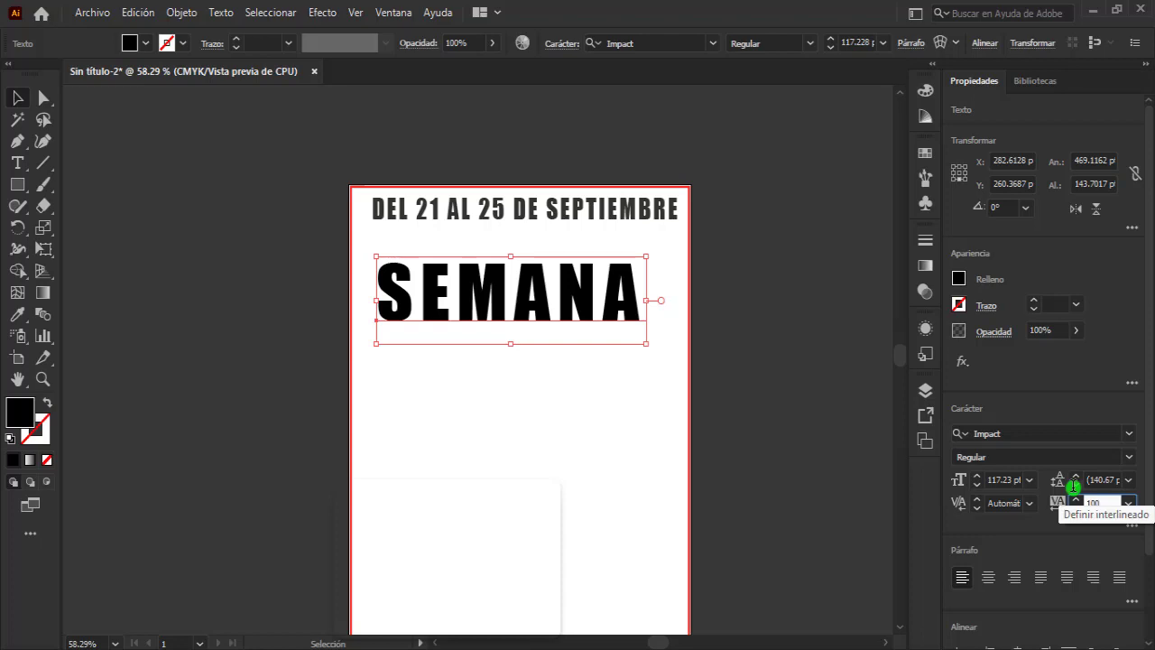
type("10")
type("0")
key("Return")
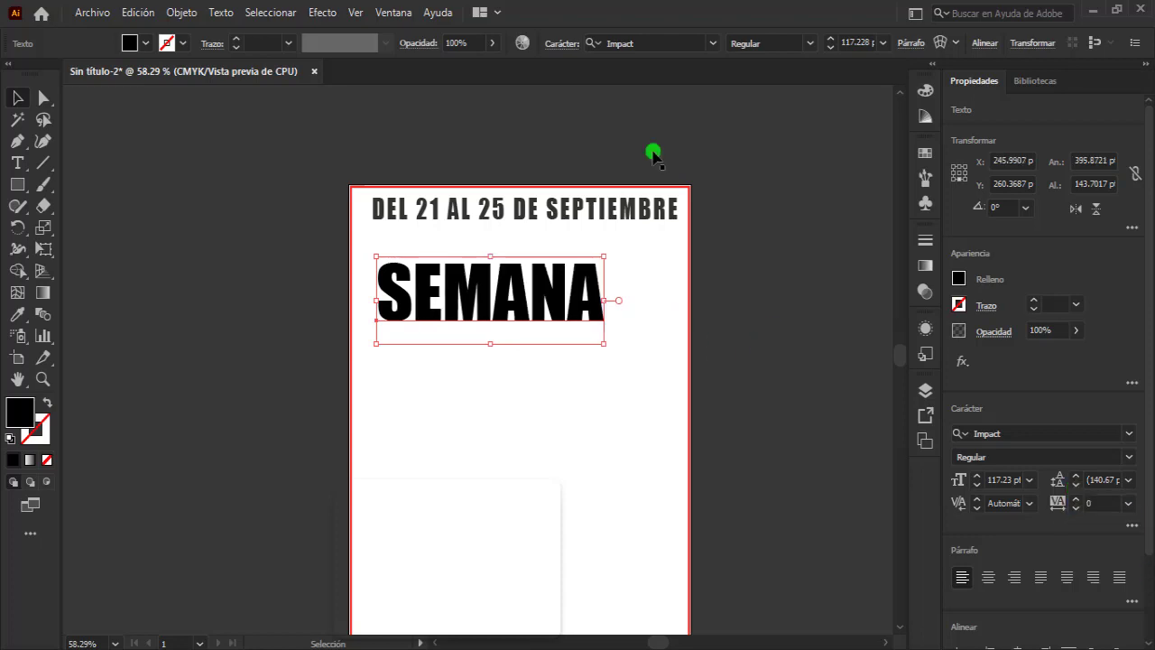
Step: Set SEMANA in Arial Black and fit it under the date heading
left_click(641, 44)
type("ARIAL")
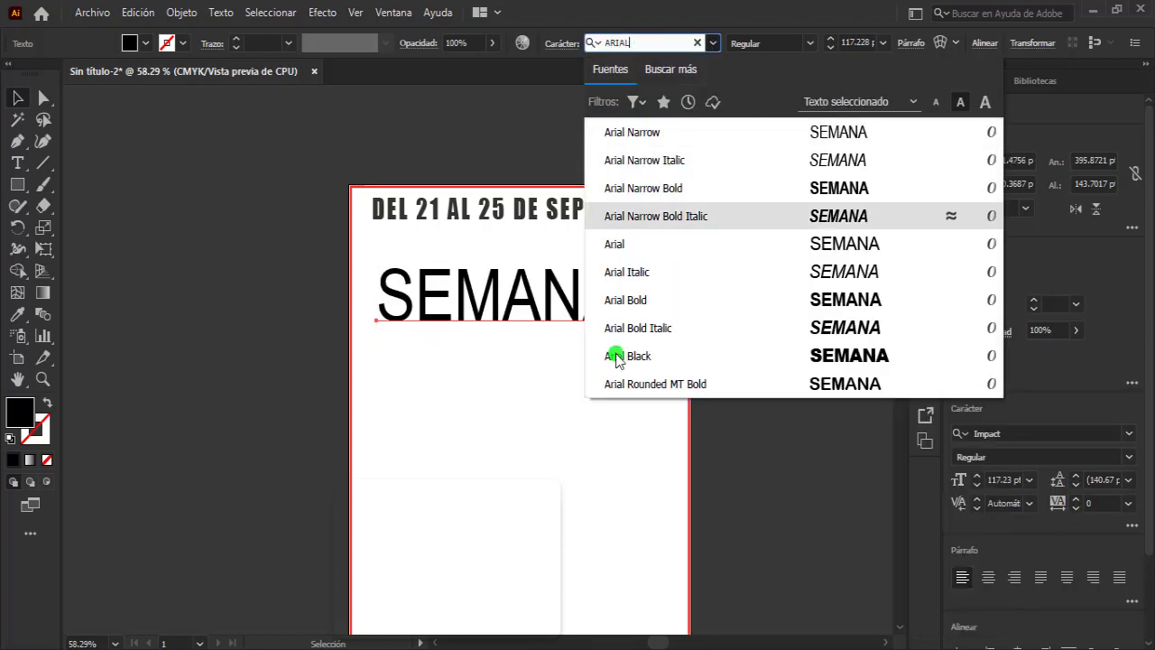
left_click(616, 356)
left_click_drag(728, 302, 672, 300)
mouse_move(567, 319)
left_mouse_down()
mouse_move(568, 309)
mouse_move(511, 330)
left_mouse_up()
left_click(693, 379)
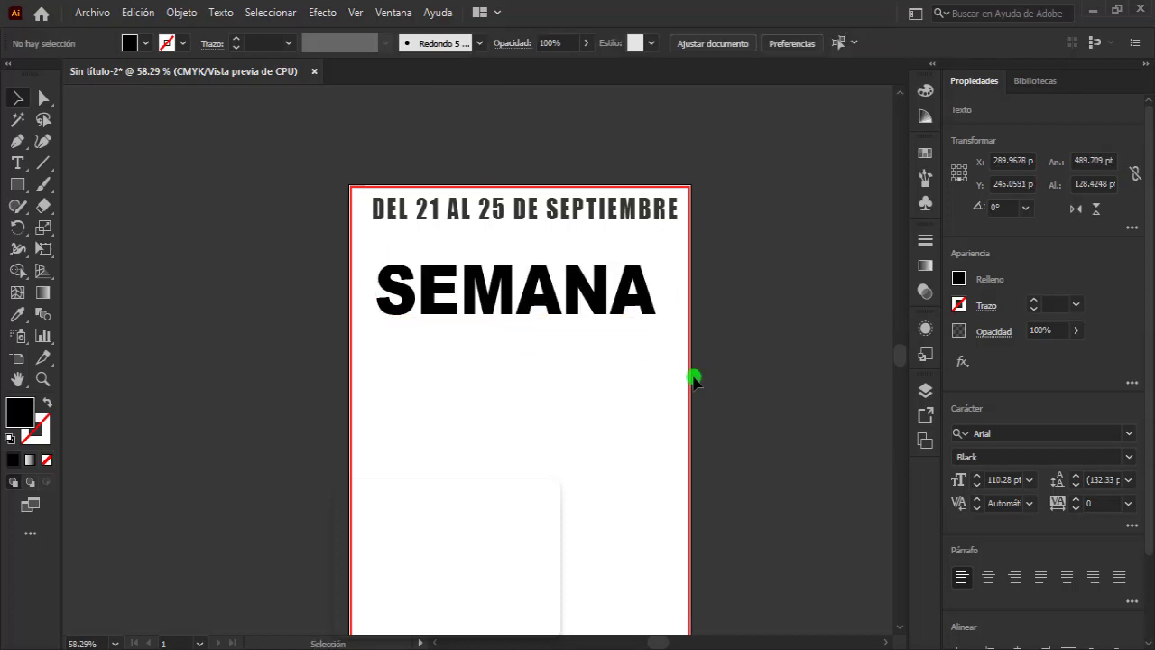
key("ctrl+z")
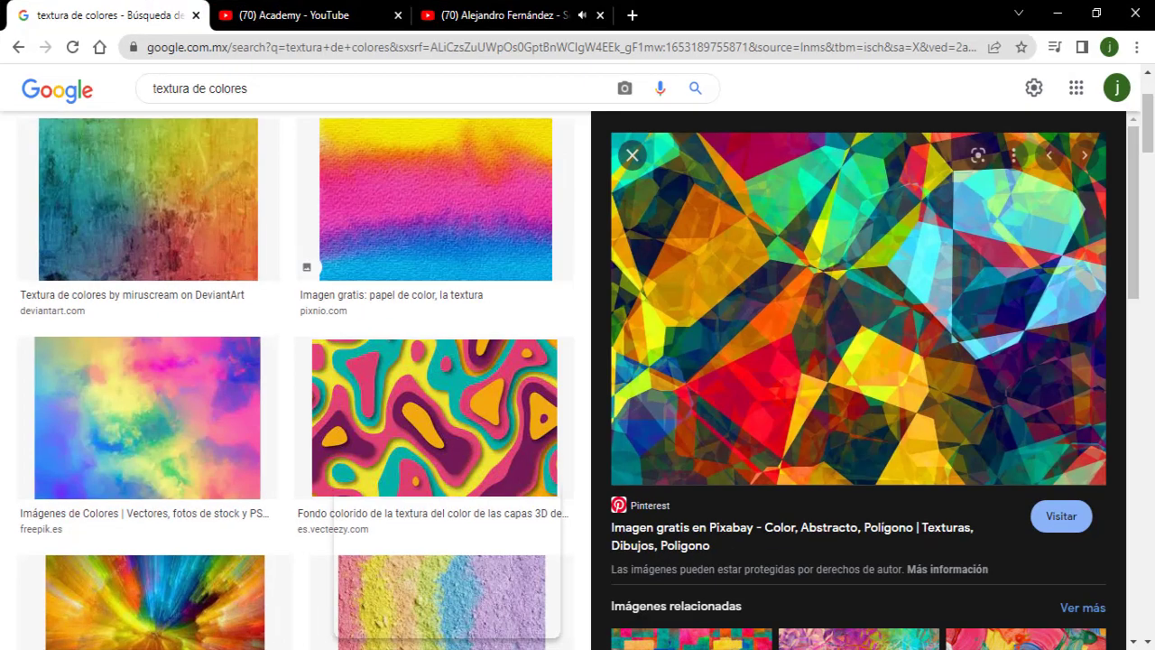
Step: Copy the colourful polygon texture image from the Chrome image results
right_click(835, 296)
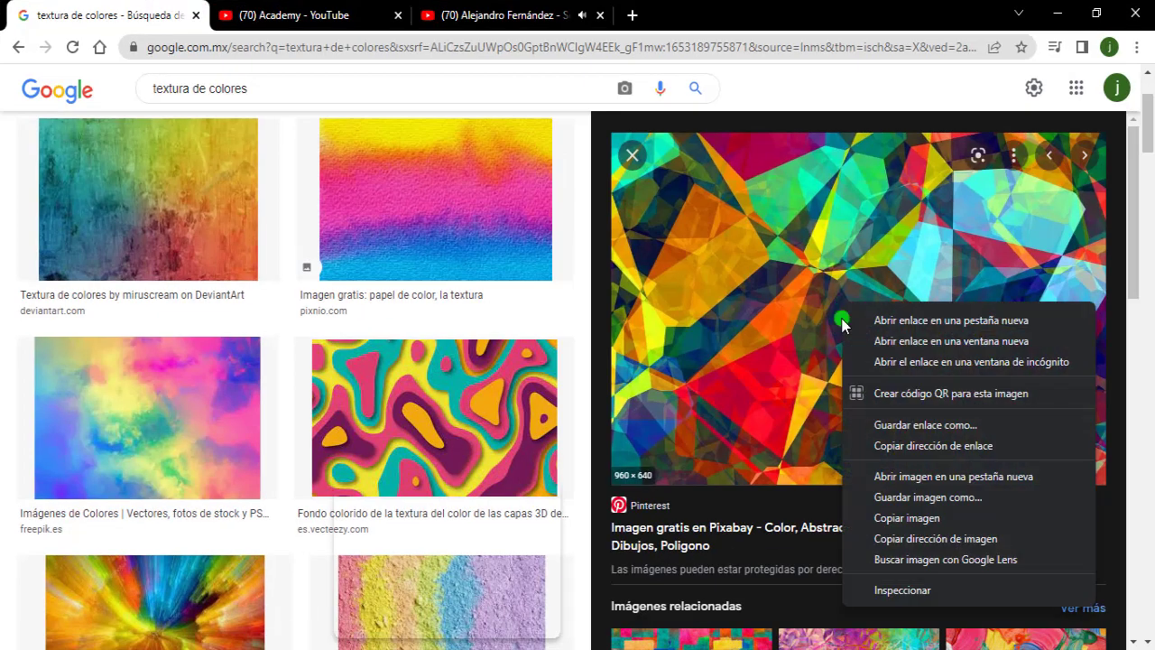
left_click(852, 520)
key("alt+Tab")
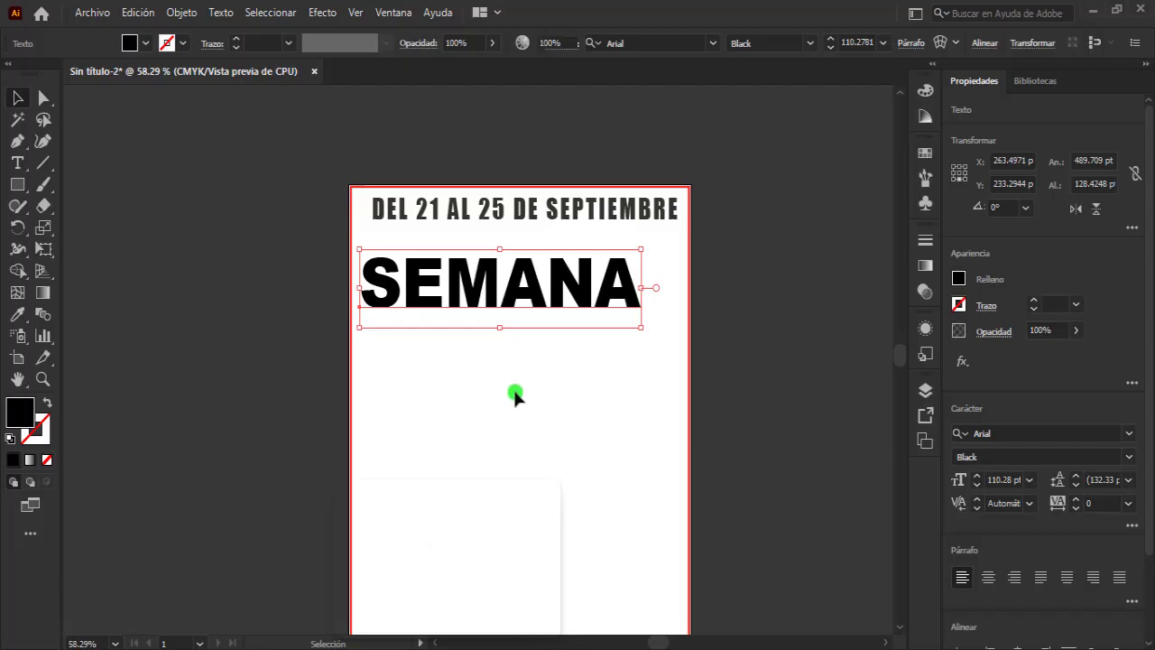
Step: Paste the polygon texture and resize it into a band over SEMANA
left_click(515, 392)
key("ctrl+v")
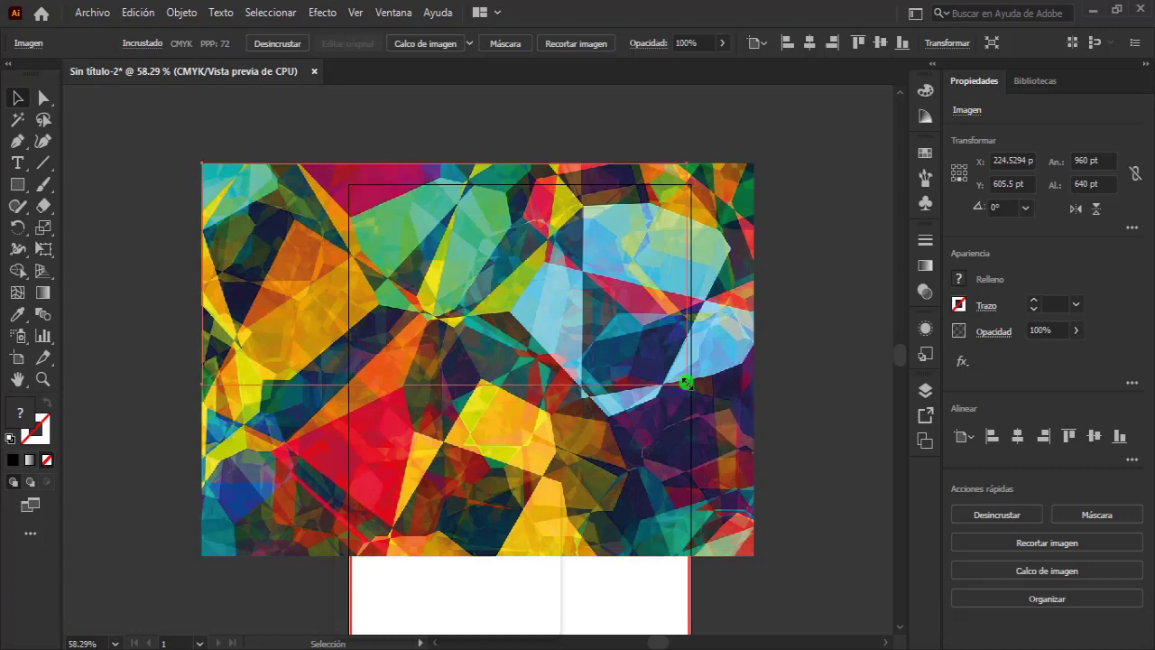
left_click_drag(751, 553, 683, 355)
left_click_drag(609, 314, 694, 365)
mouse_move(765, 315)
left_mouse_down()
mouse_move(619, 315)
mouse_move(644, 348)
left_mouse_up()
left_click_drag(516, 415, 519, 375)
Step: Send the image behind SEMANA, clip it to the letters, and move it under the date
right_click(518, 328)
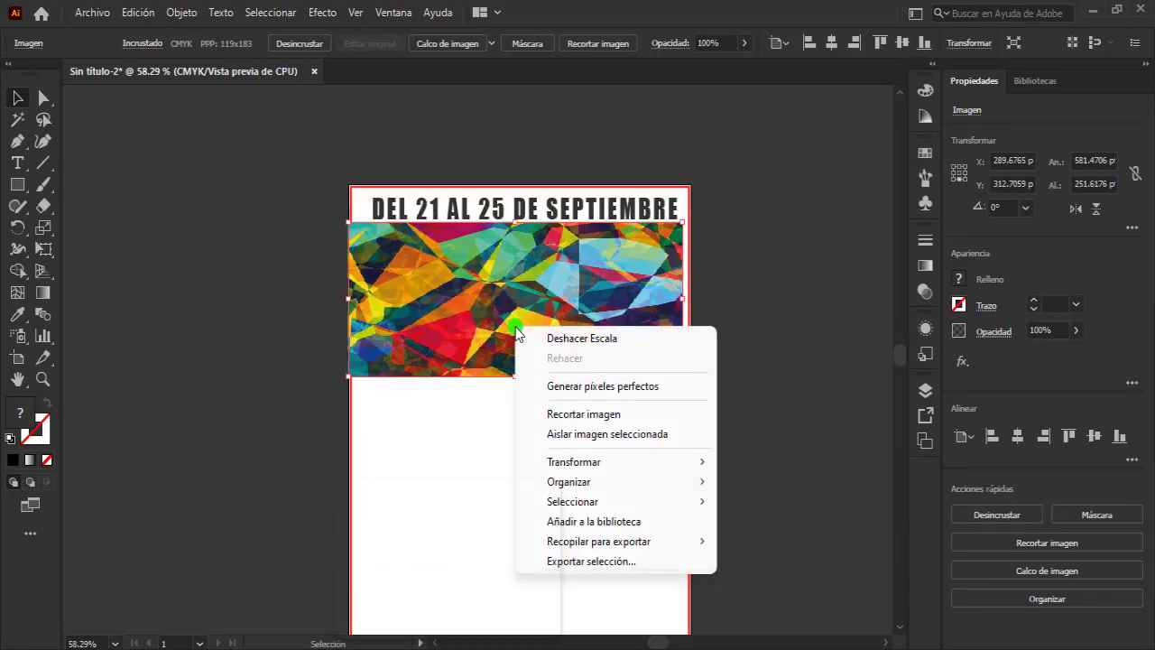
left_click(748, 517)
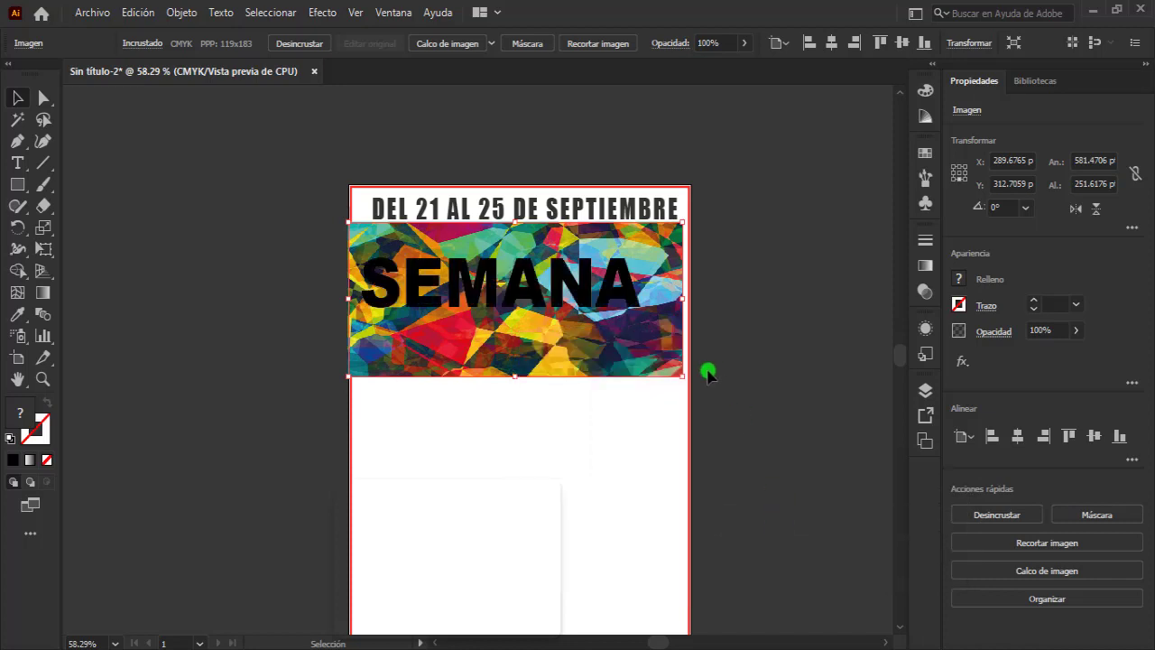
left_click(568, 283, "shift")
right_click(568, 283)
left_click(640, 452)
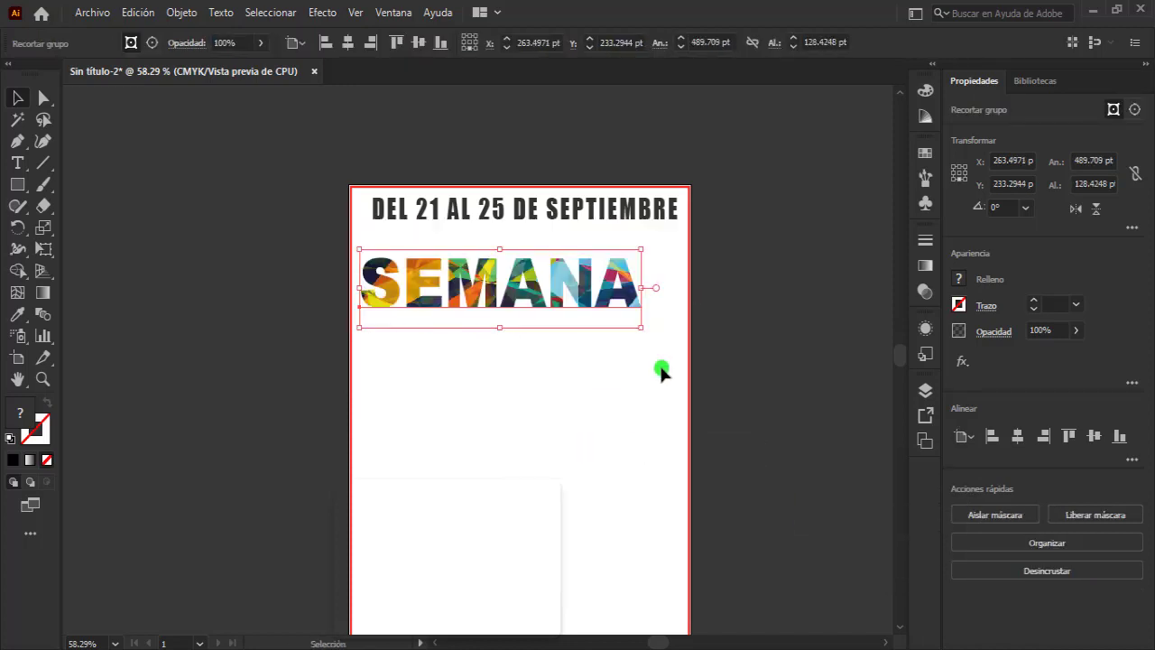
mouse_move(582, 291)
left_mouse_down()
mouse_move(551, 275)
mouse_move(550, 370)
left_mouse_up()
Step: Retype the copied textured title as 'JUVENTUD' inside its clipping group
double_click(663, 379)
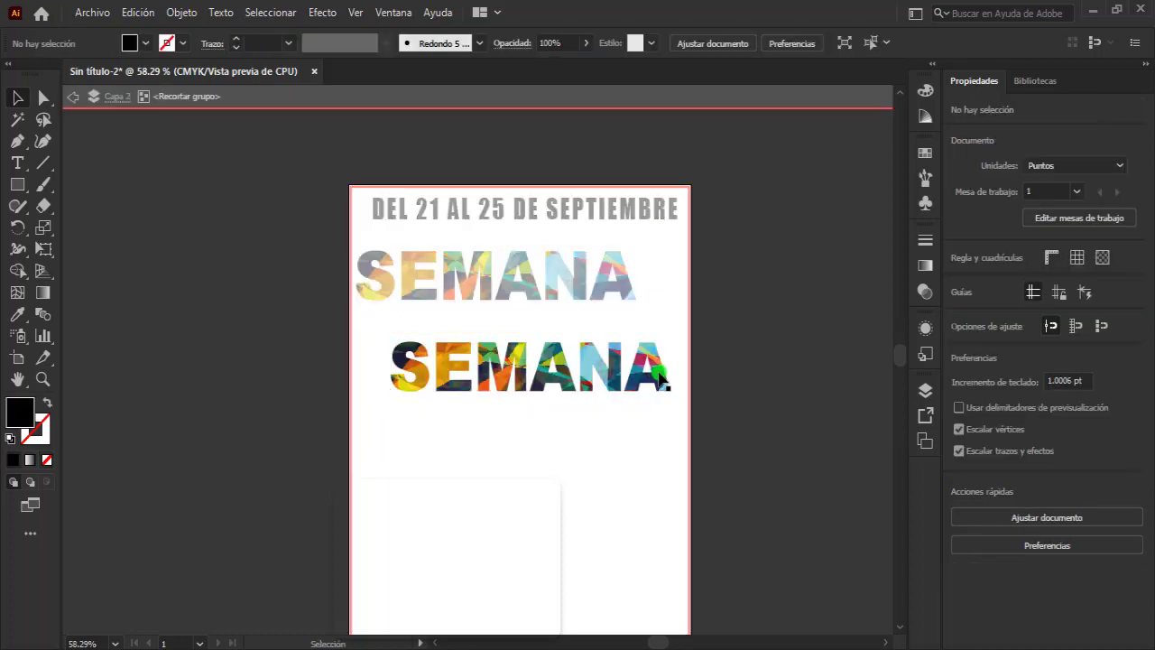
left_click_drag(668, 377, 397, 375)
type("JU")
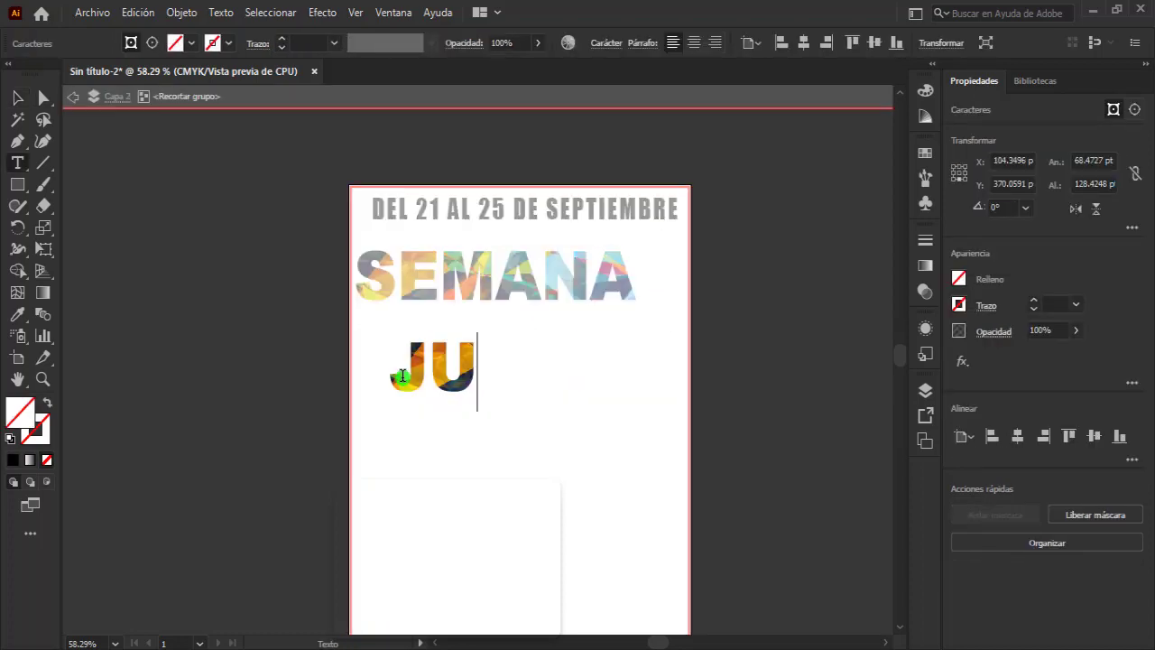
type("VENTU")
left_click(25, 96)
double_click(201, 315)
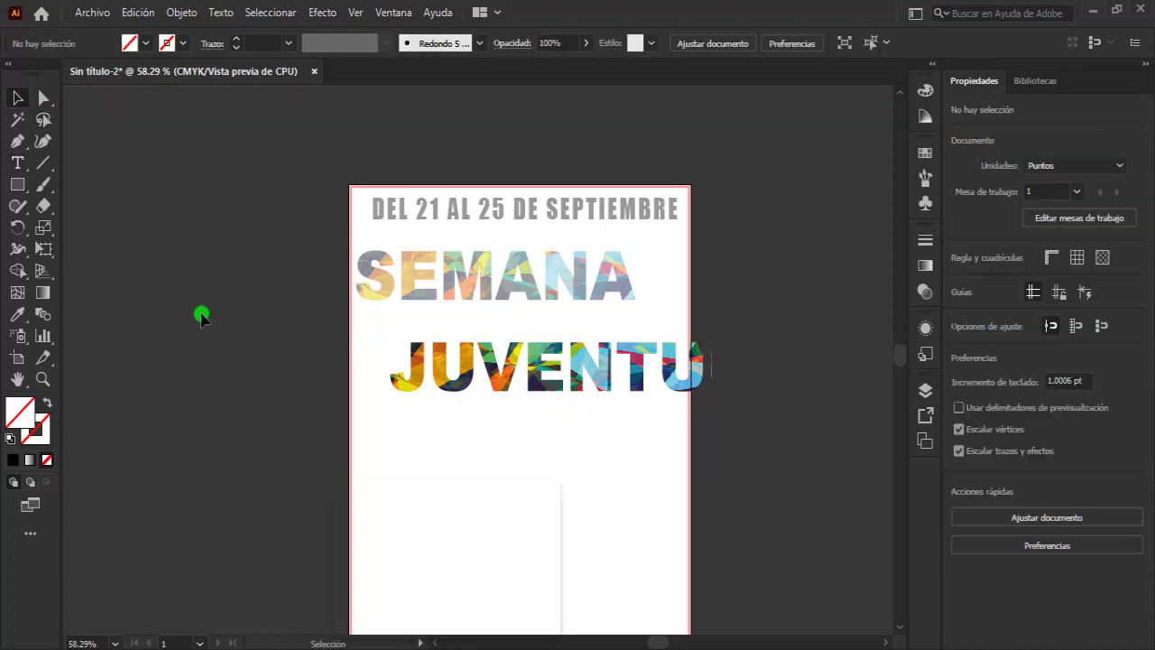
Step: Narrow the JUVENTUD group and fit its texture image to the letters
left_click(631, 369)
mouse_move(713, 370)
left_mouse_down()
mouse_move(678, 370)
mouse_move(747, 385)
left_mouse_up()
left_click(152, 42)
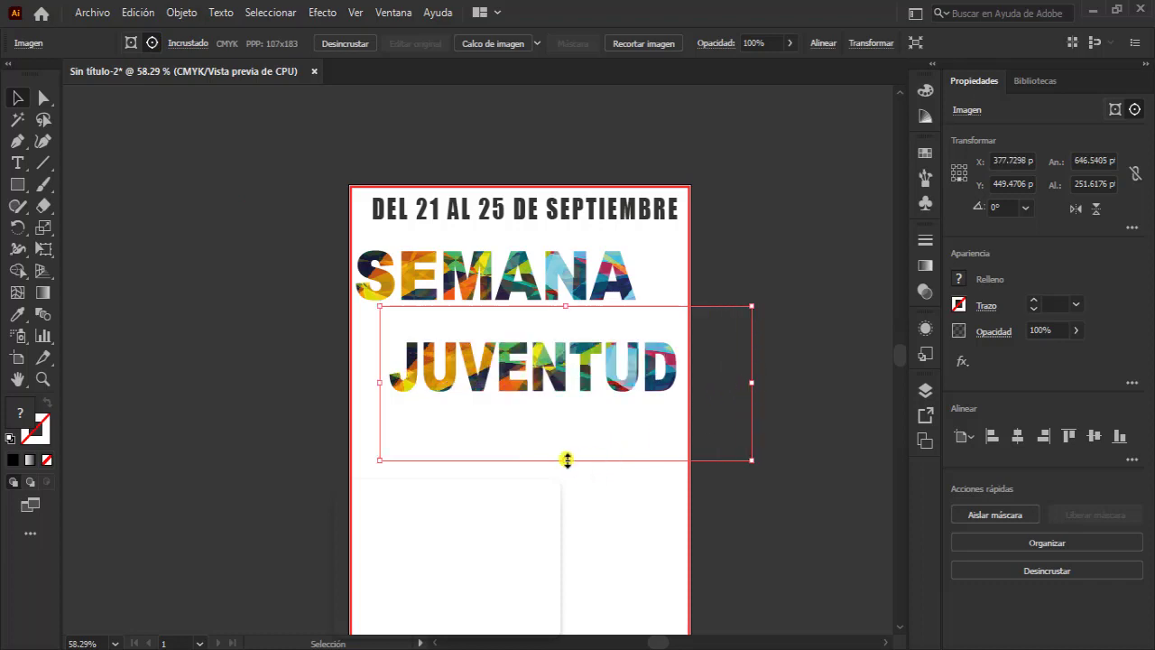
left_click_drag(566, 460, 571, 422)
left_click_drag(560, 301, 563, 316)
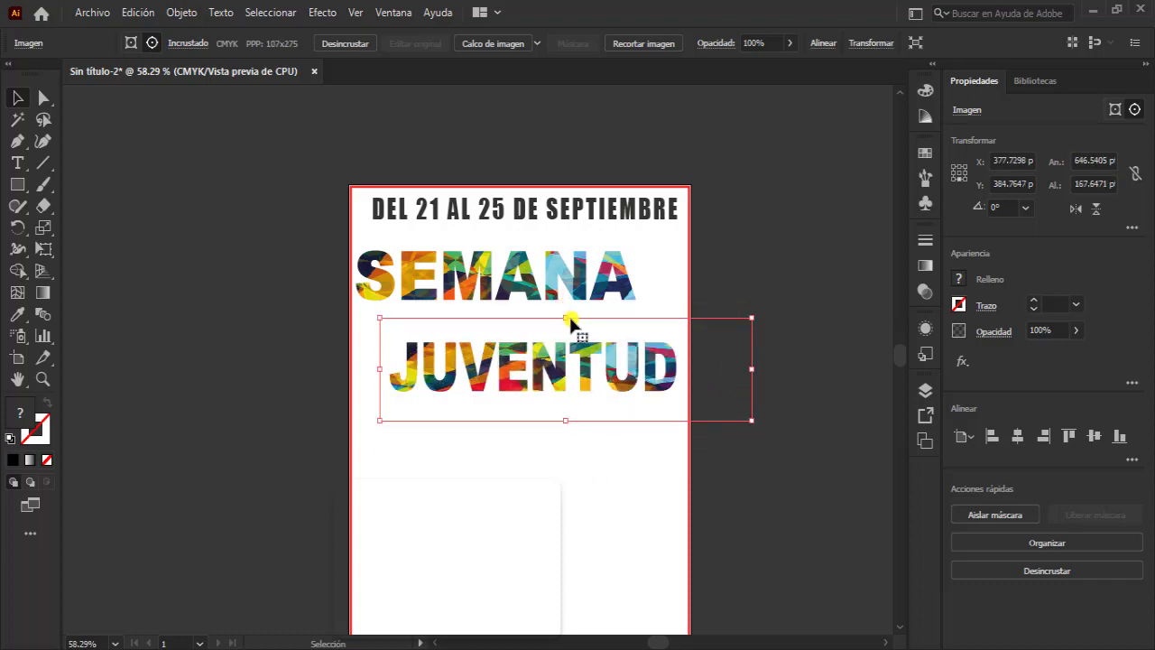
left_click(284, 298)
Step: Add a two-line 'DE LA' beside SEMANA, enlarged to about 30 pt and filled grey
key("t")
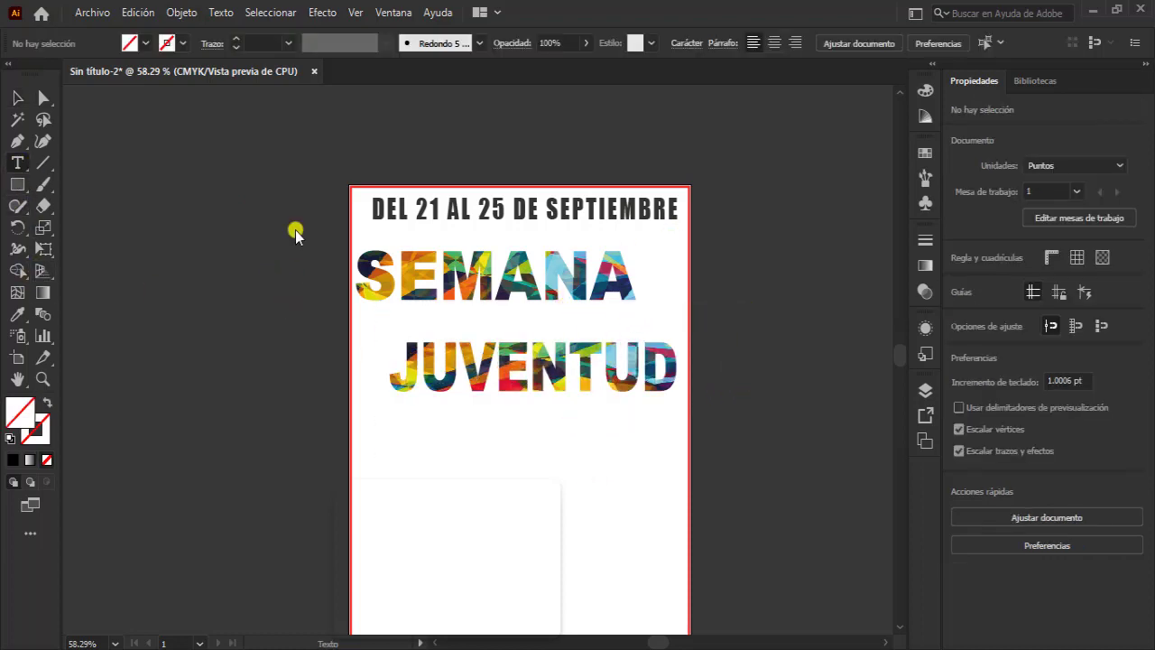
left_click(648, 271)
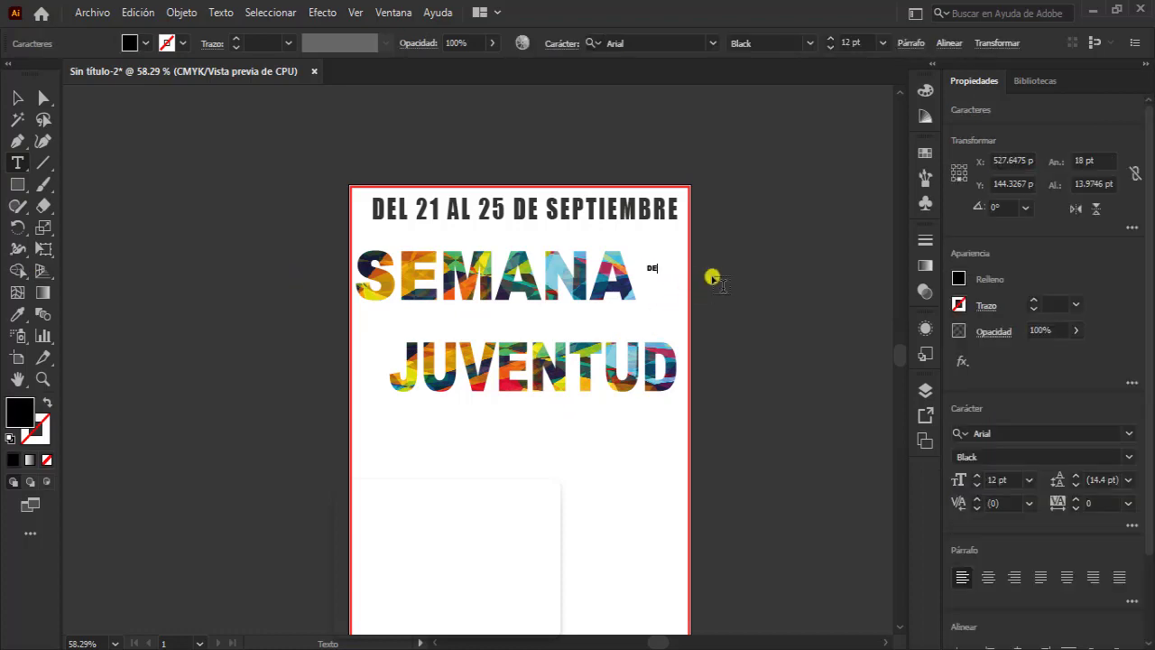
left_click(29, 94)
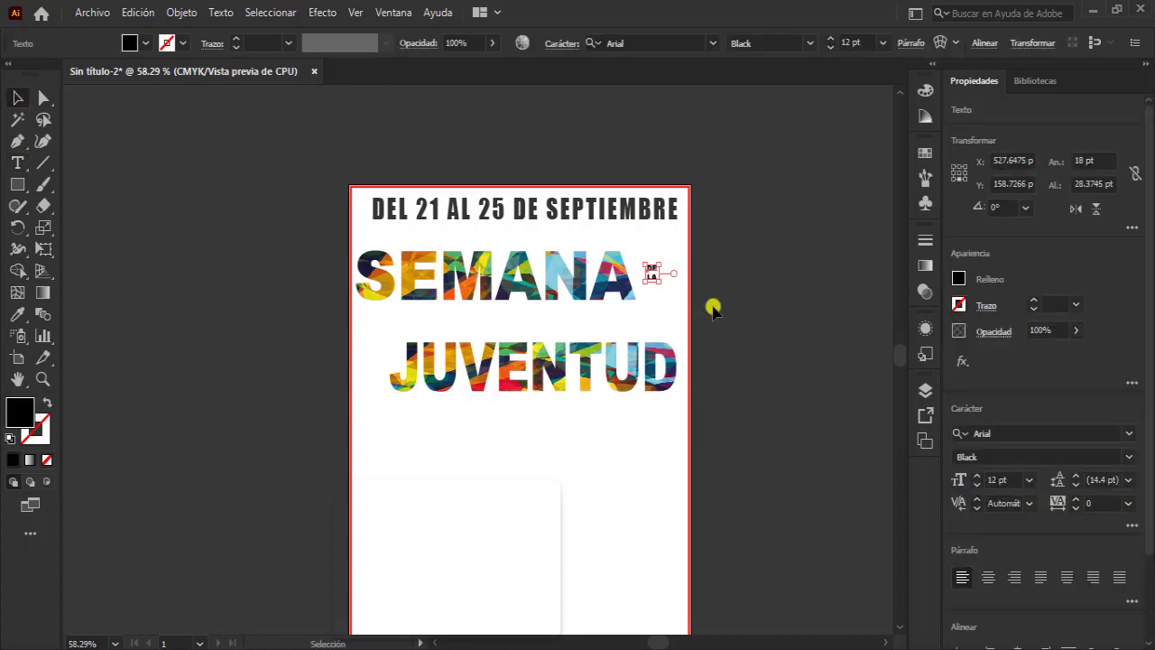
left_click_drag(674, 296, 681, 310)
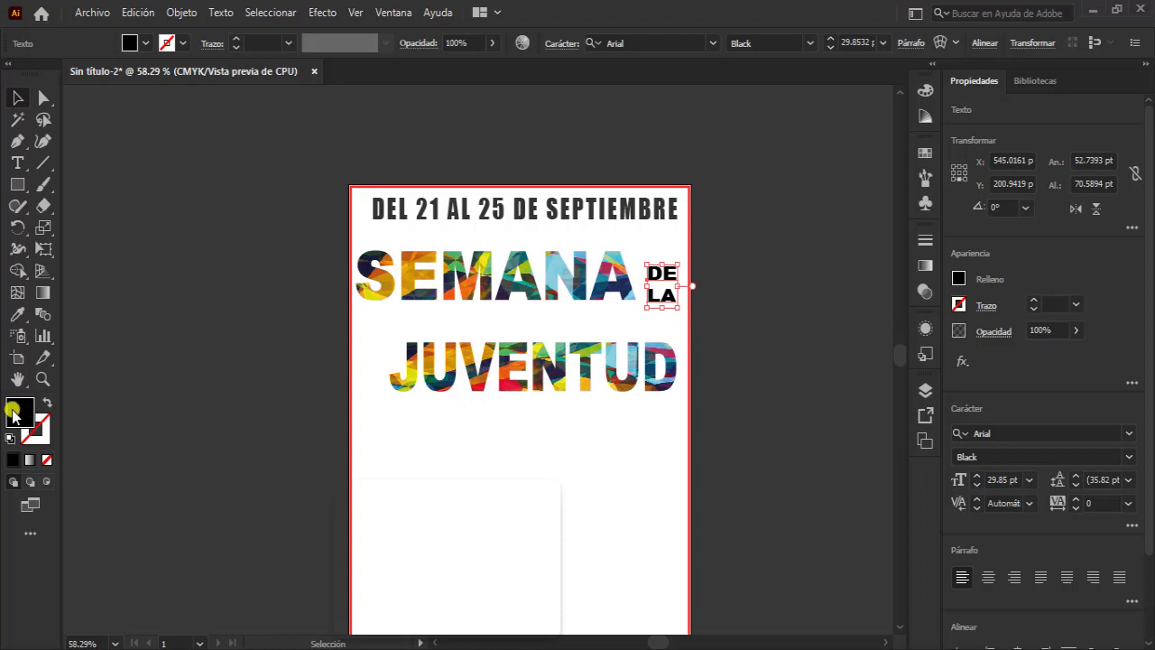
double_click(14, 413)
left_click(691, 352)
left_click(1054, 242)
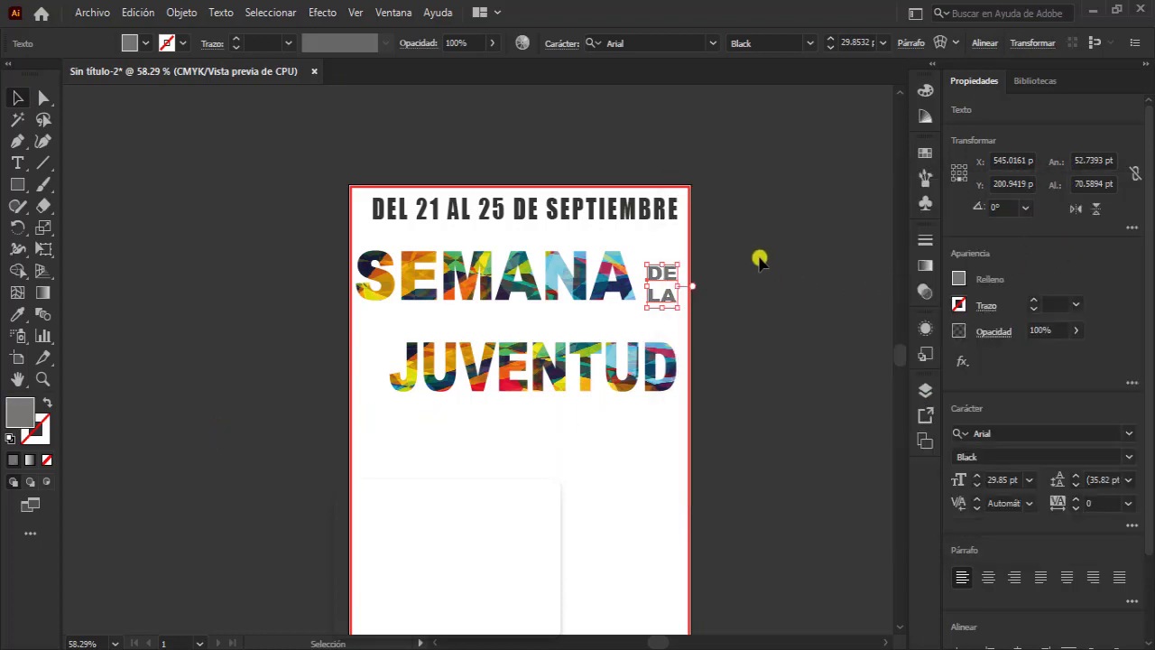
left_click(580, 392)
Step: Move JUVENTUD up closer to SEMANA and nudge SEMANA upward
left_click_drag(578, 379, 560, 355)
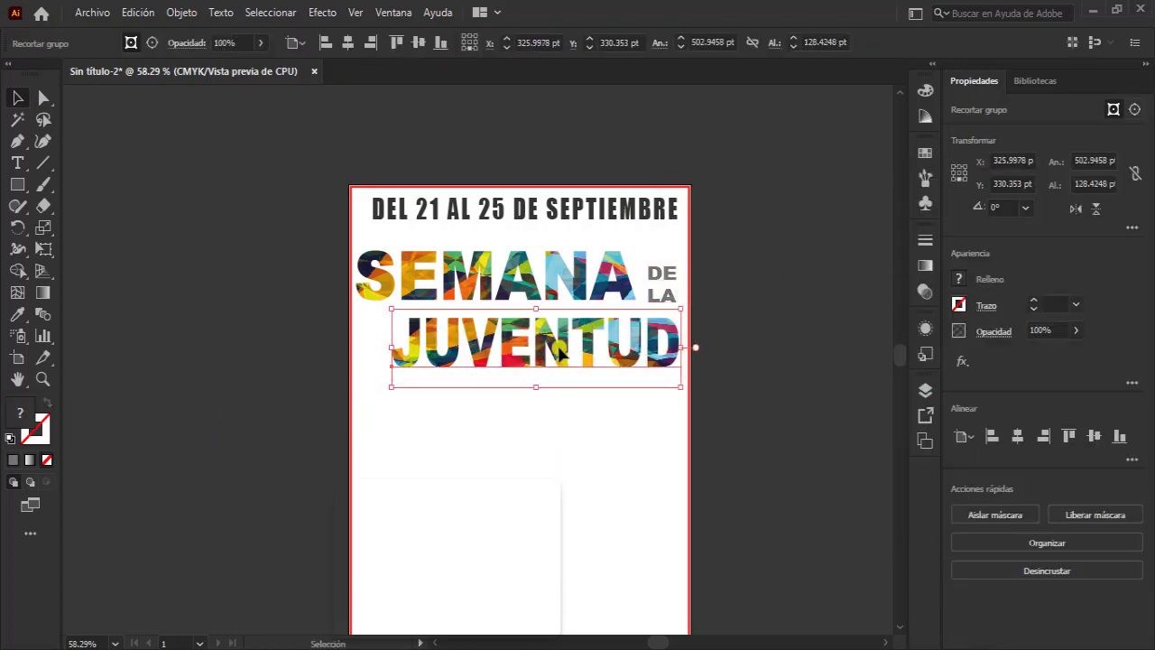
left_click(560, 294)
left_click_drag(514, 298, 509, 317)
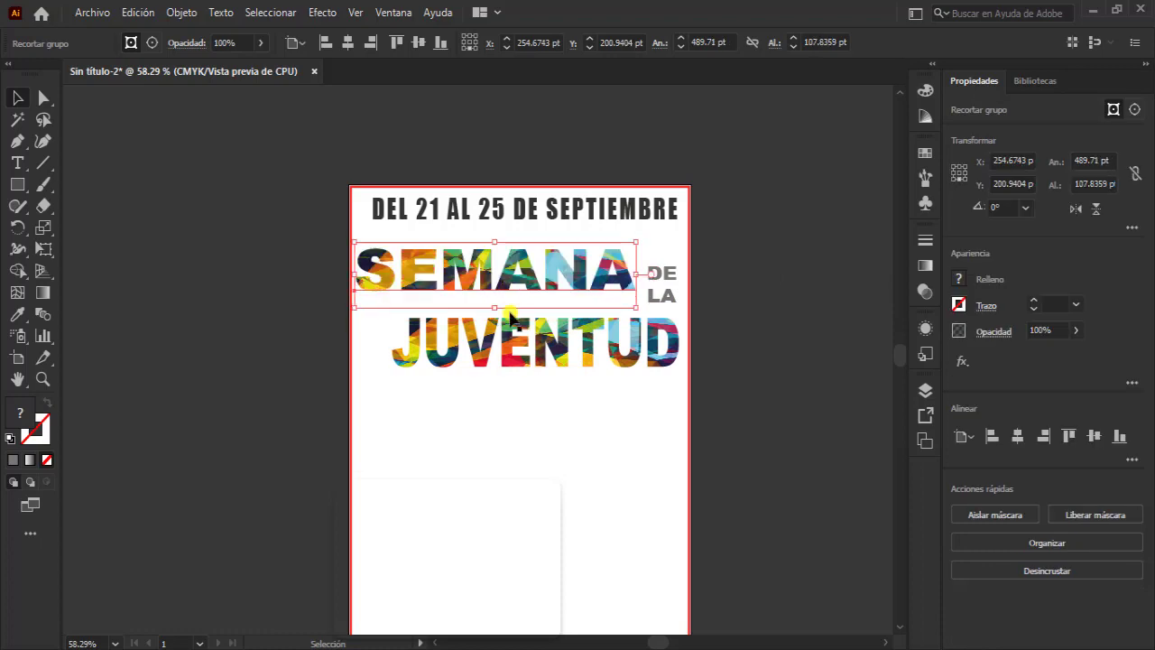
Step: Narrow JUVENTUD to about 448 pt and shift it right under SEMANA
left_click(535, 358)
left_click_drag(536, 386, 536, 372)
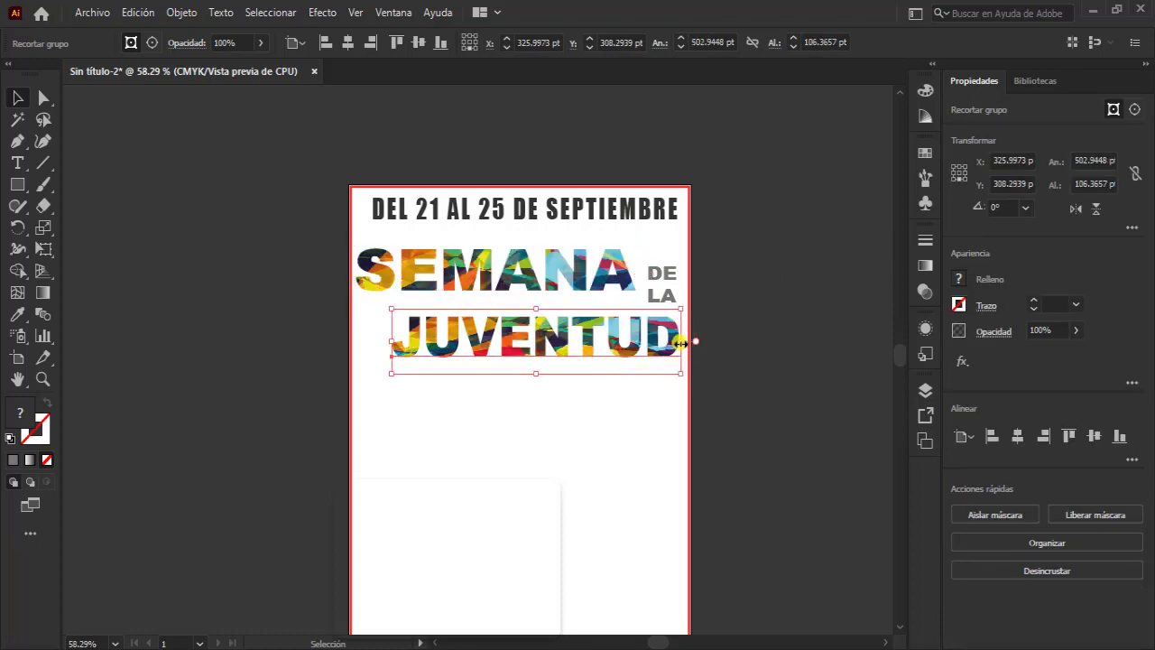
mouse_move(686, 338)
left_mouse_down()
mouse_move(652, 339)
mouse_move(743, 368)
left_mouse_up()
left_click(598, 382)
left_click_drag(619, 343, 727, 352)
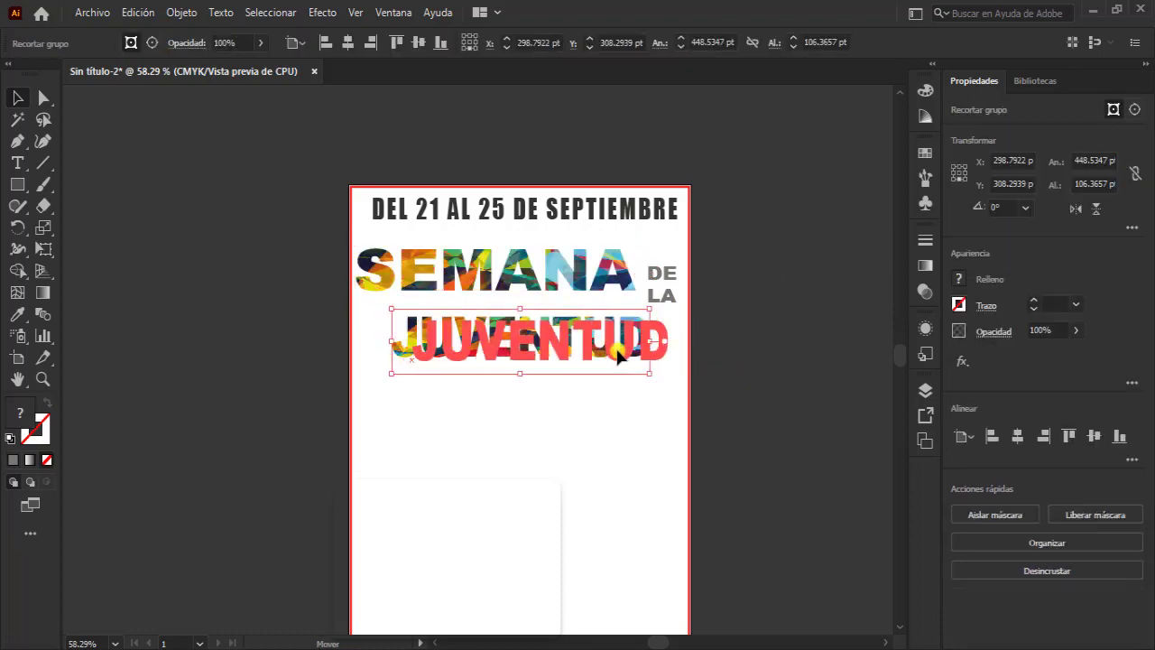
left_click(728, 352)
Step: Make SEMANA slightly taller from the top and zoom in on the poster
left_click(506, 268)
left_click_drag(494, 245, 494, 236)
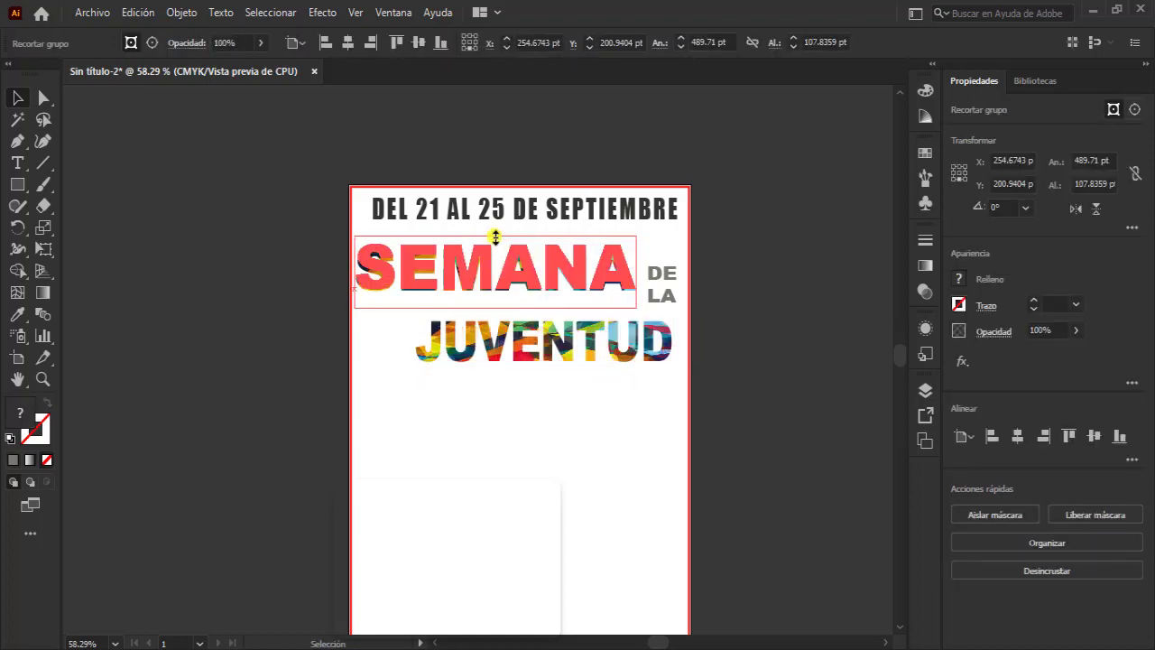
left_click(781, 323)
left_click(628, 352)
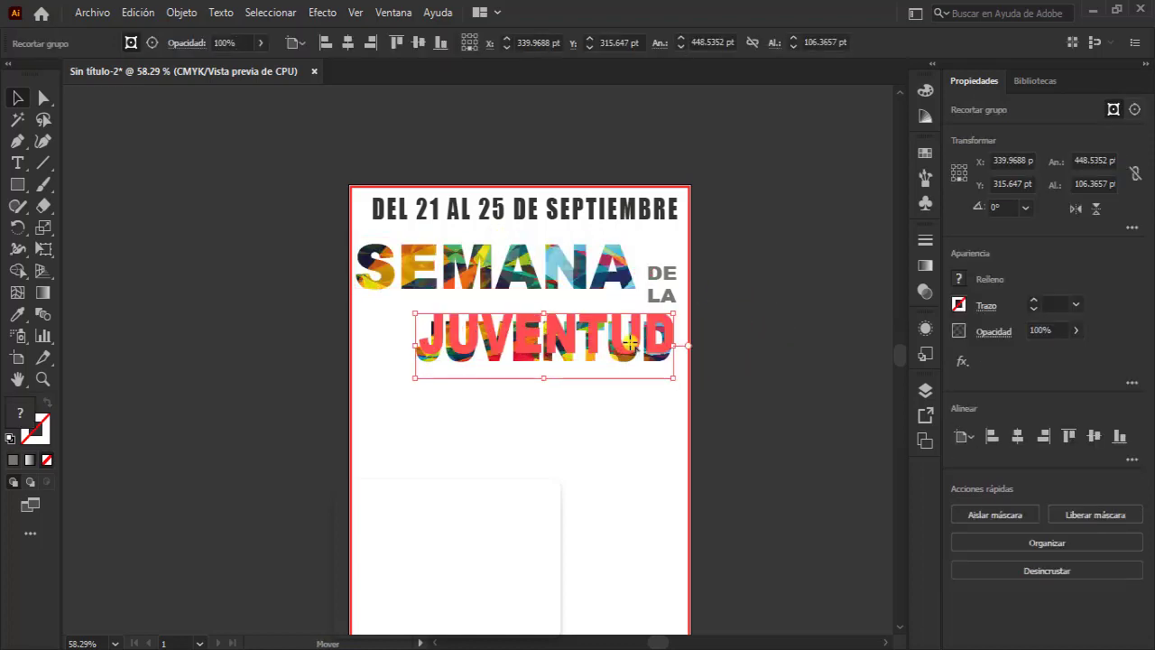
left_click(738, 377)
key("ctrl+plus")
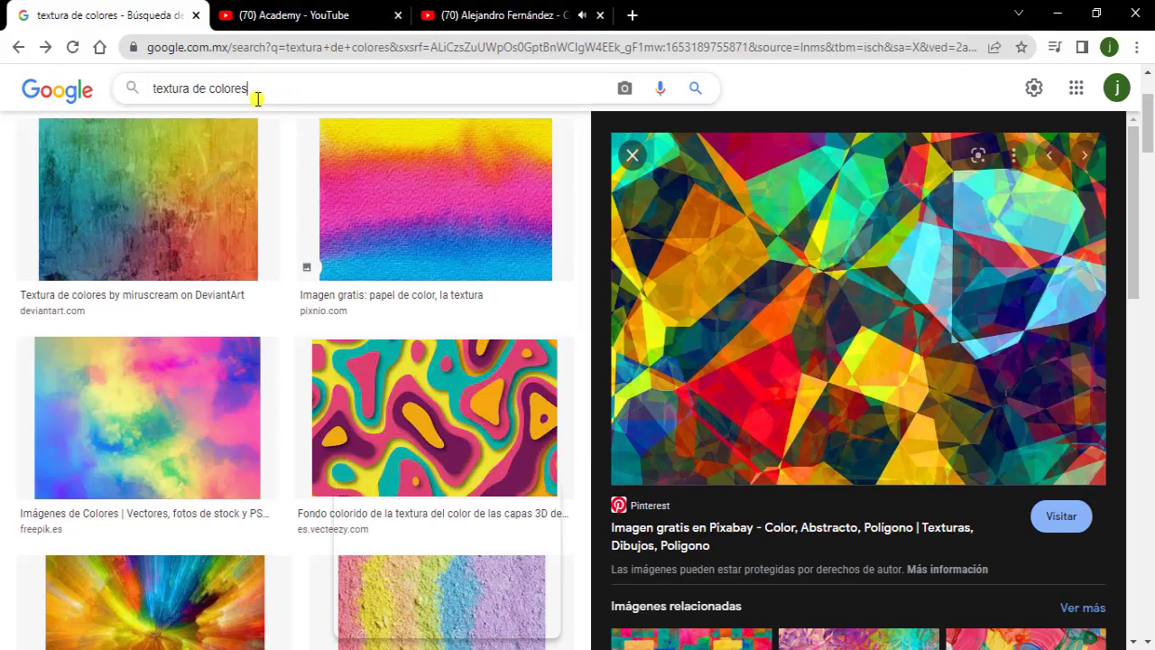
Step: Change the image search to 'textura de GRAS'
double_click(215, 87)
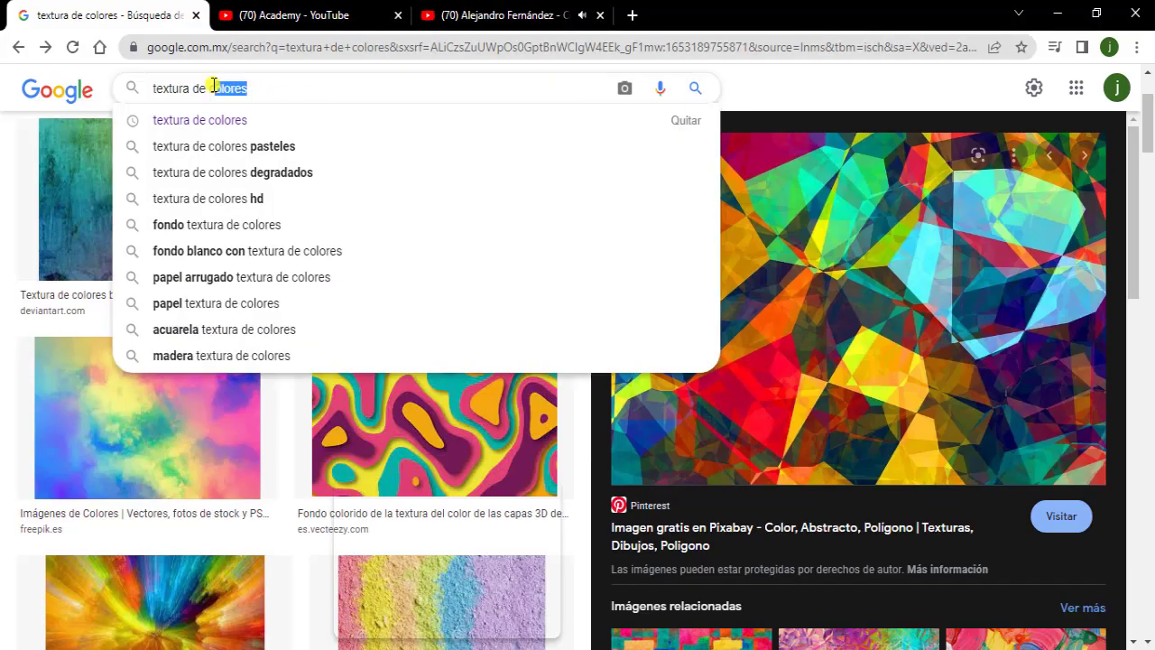
type("GRAS")
key("Return")
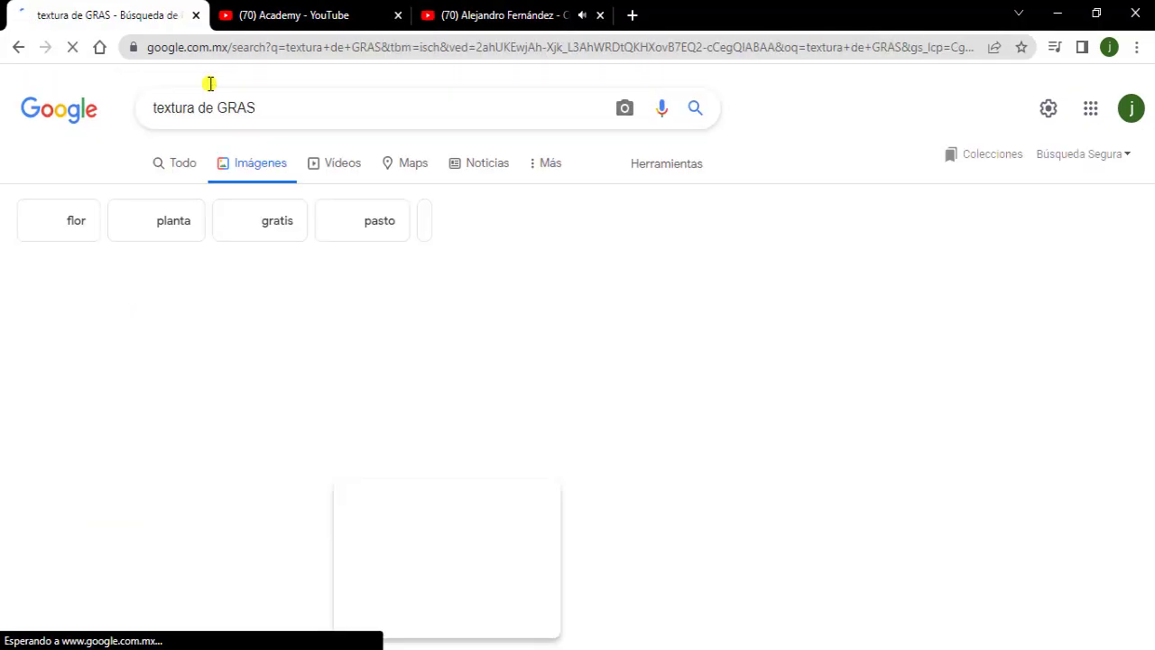
Step: Copy the bright green FreeImages grass photo from the results
scroll(578, 396, "down", 2)
scroll(583, 400, "down", 2)
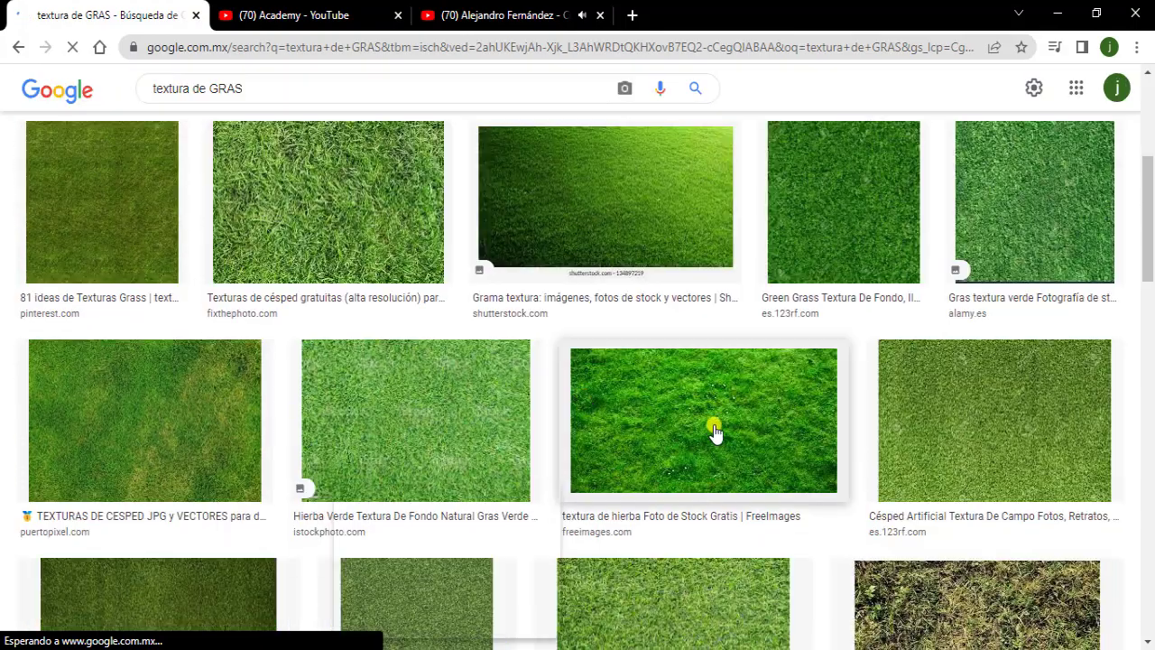
left_click(713, 429)
scroll(816, 343, "up", 1)
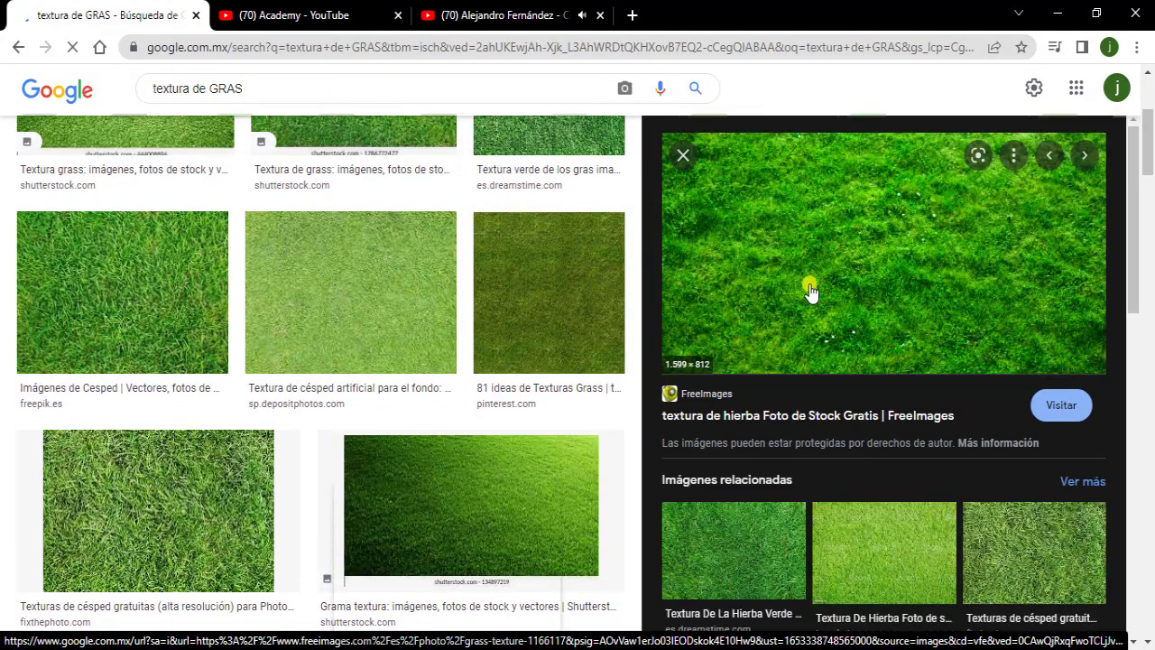
right_click(815, 287)
left_click(844, 499)
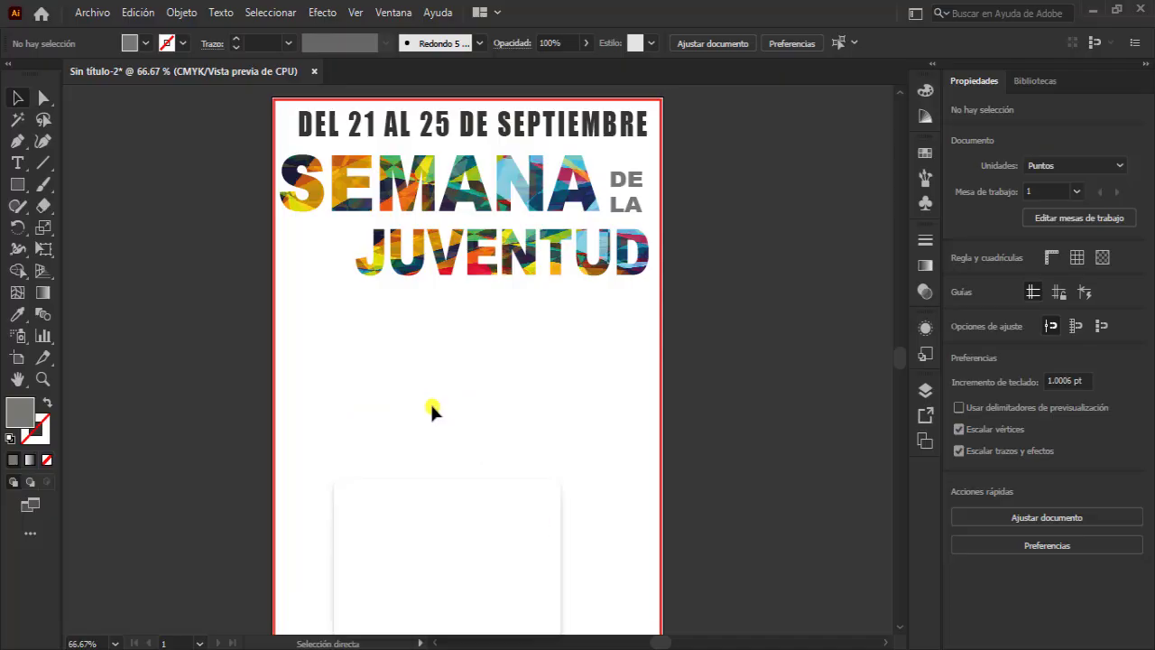
Step: Paste the grass photo and shrink it into a strip near the artboard
key("ctrl+v")
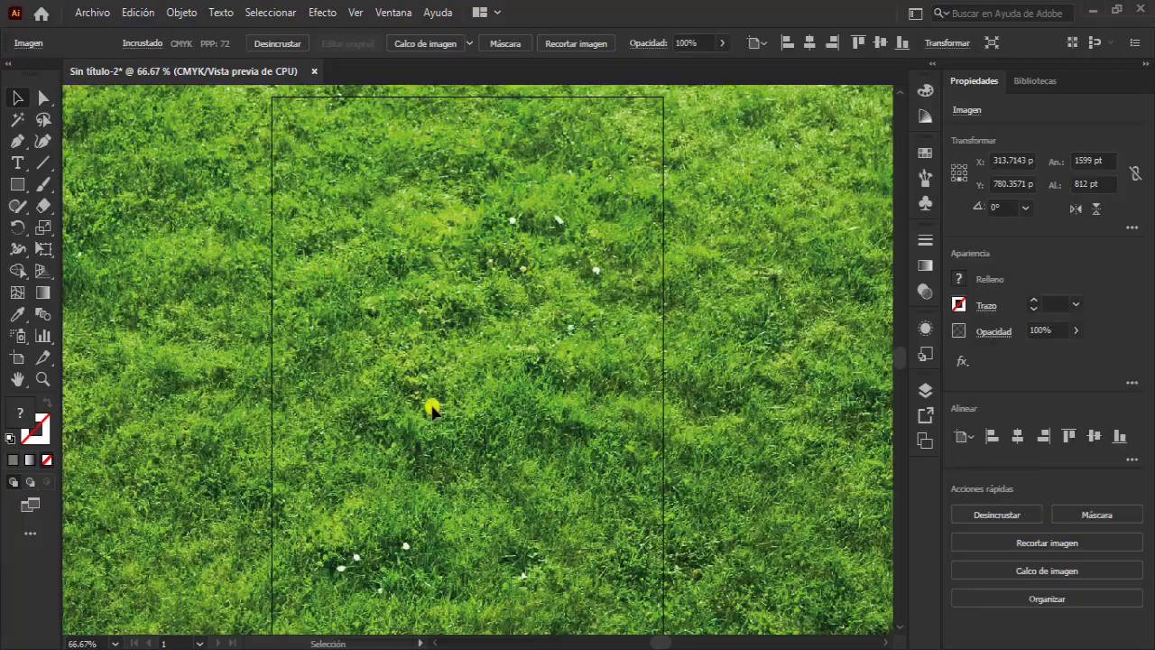
scroll(432, 409, "down", 2)
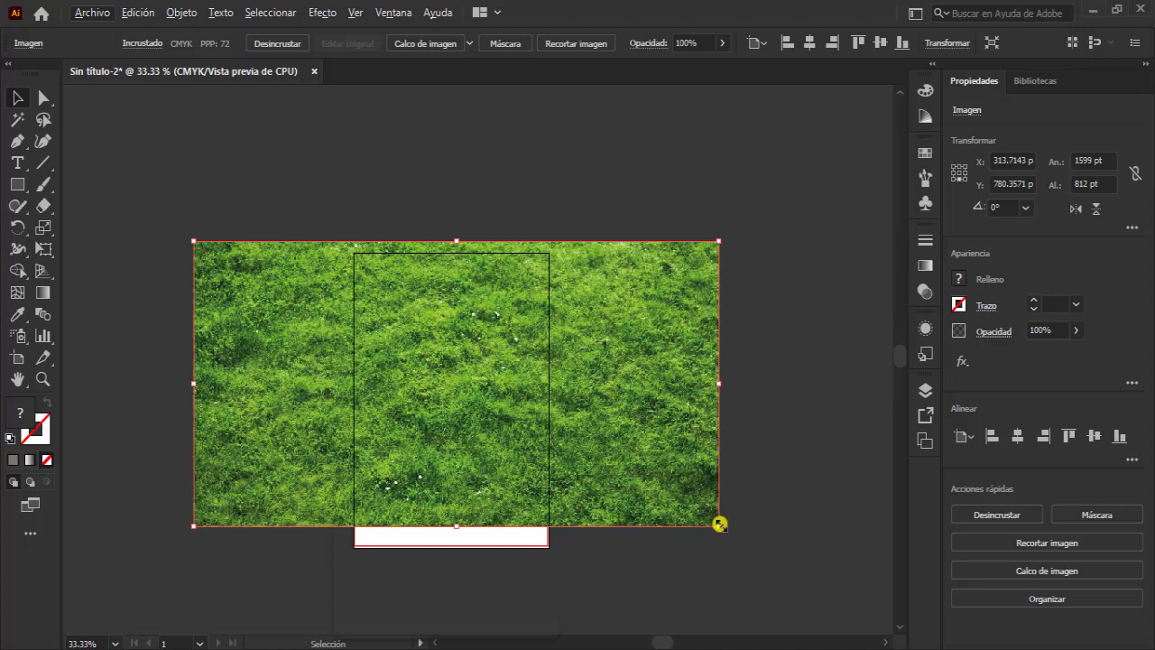
left_click_drag(719, 523, 586, 394)
left_click_drag(391, 310, 362, 301)
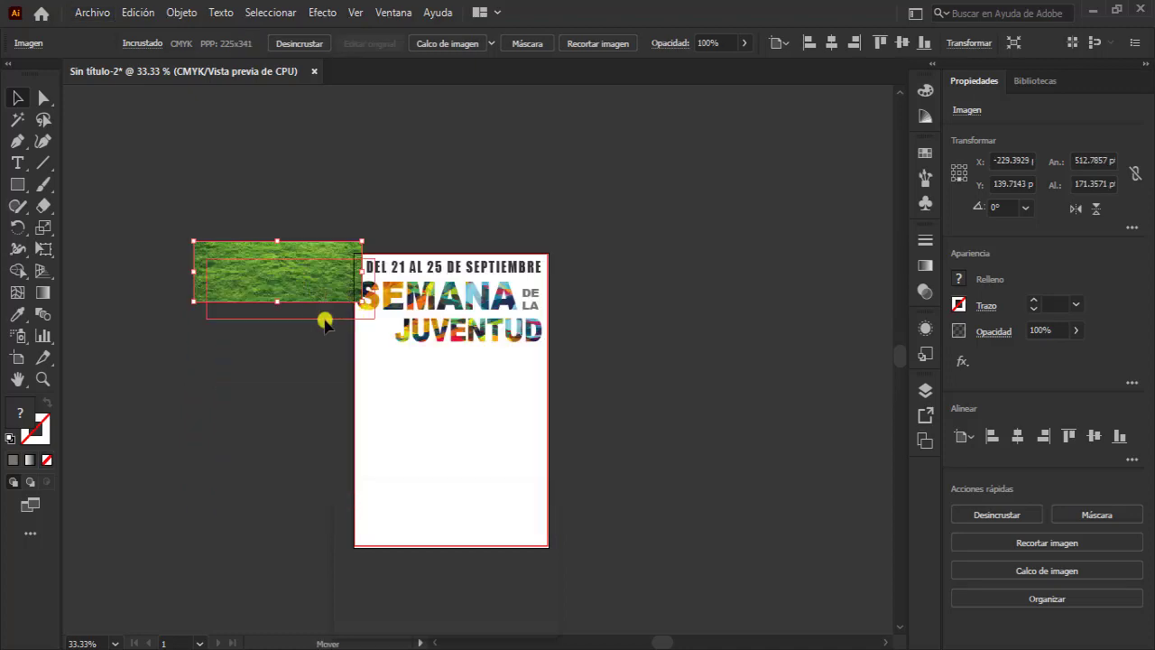
mouse_move(298, 275)
left_mouse_down()
mouse_move(457, 384)
mouse_move(445, 387)
left_mouse_up()
Step: Stretch the grass strip into a full-width band, about 585 by 171 pt, under JUVENTUD
scroll(451, 389, "up", 2)
scroll(447, 388, "up", 1)
left_click_drag(613, 342, 690, 343)
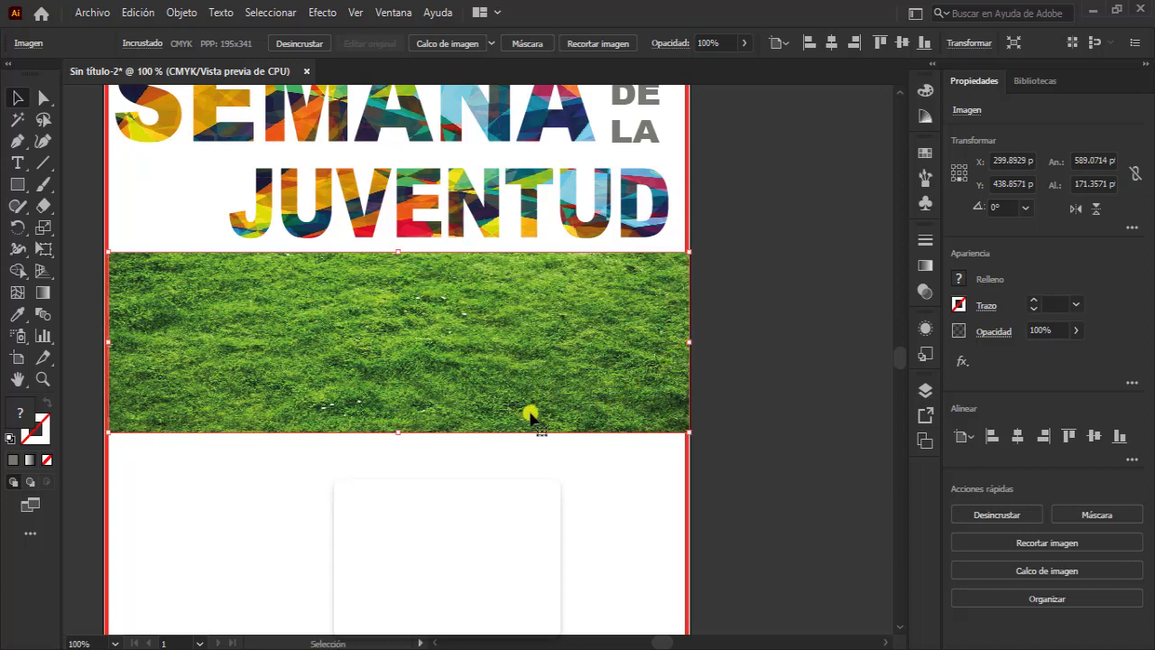
left_click(763, 350)
left_click(646, 379)
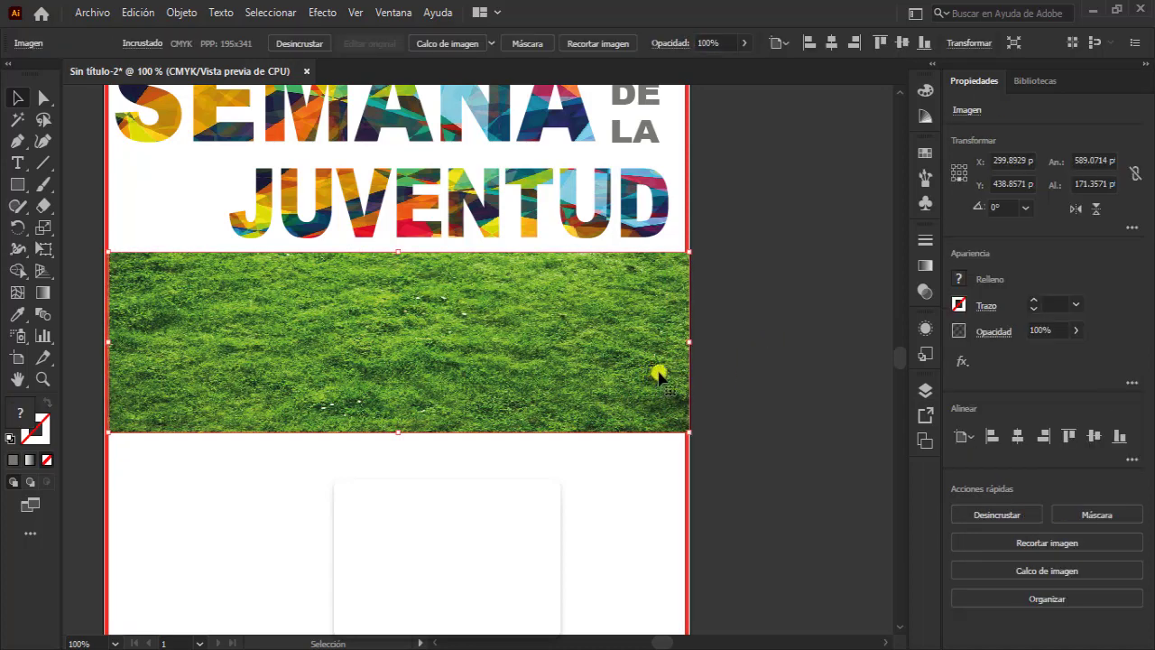
left_click_drag(687, 343, 683, 343)
left_click(701, 344)
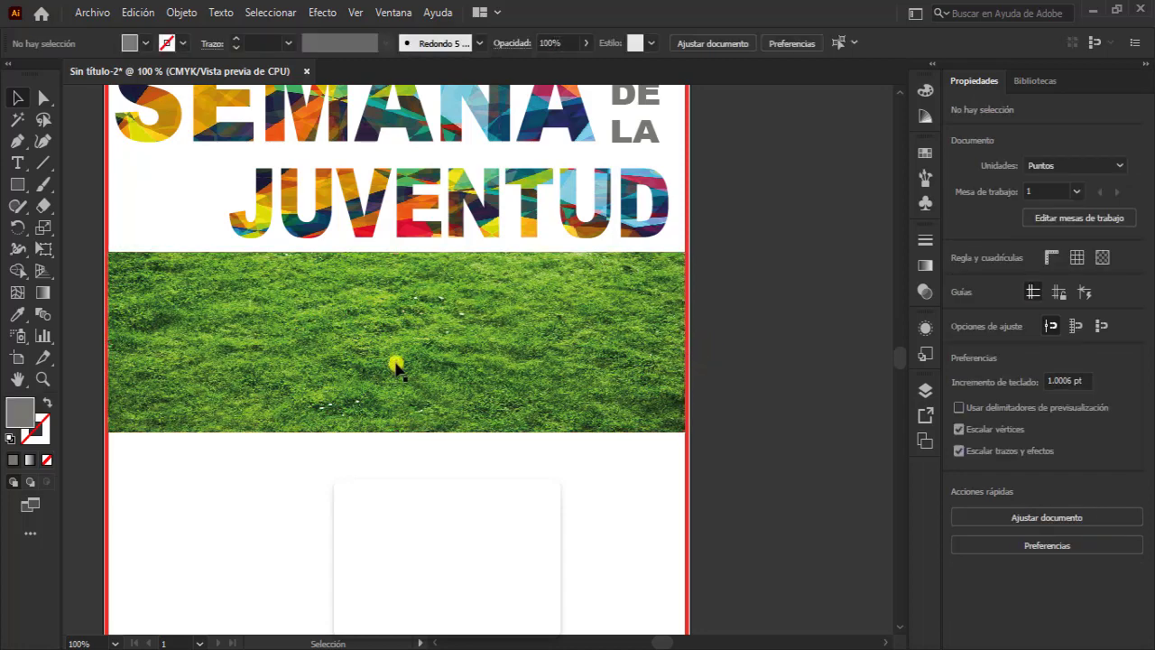
left_click(602, 379)
Step: Lock the grass layer Capa 2, add Capa 3, and draw a small circle on the grass
left_click(925, 390)
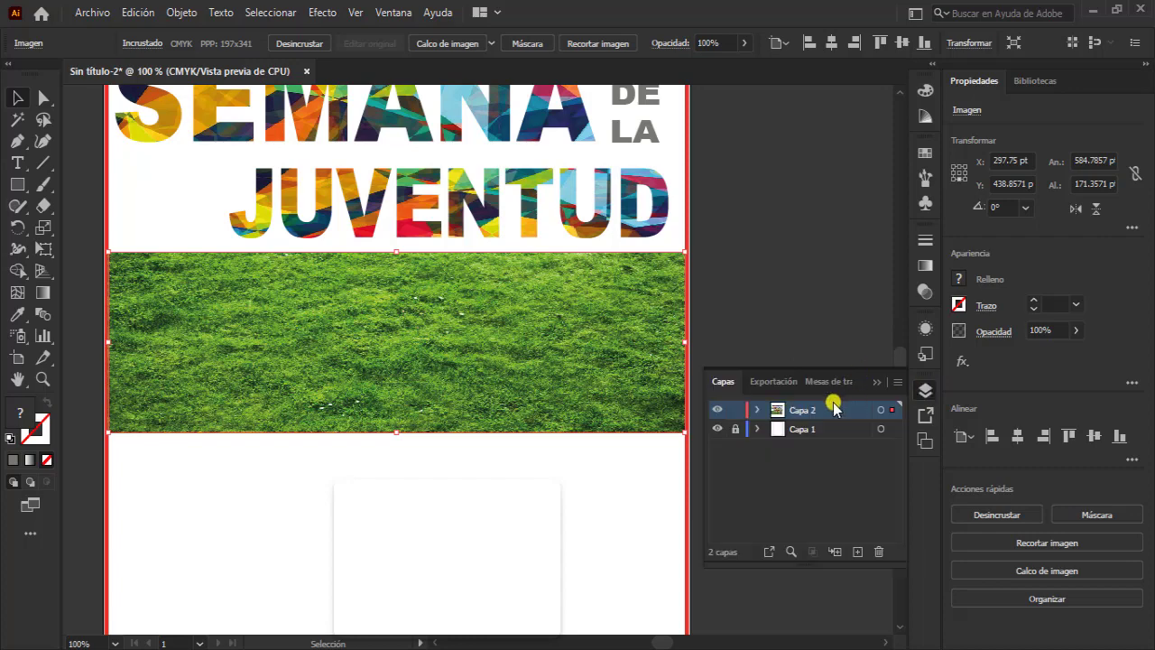
left_click(735, 410)
left_click(857, 553)
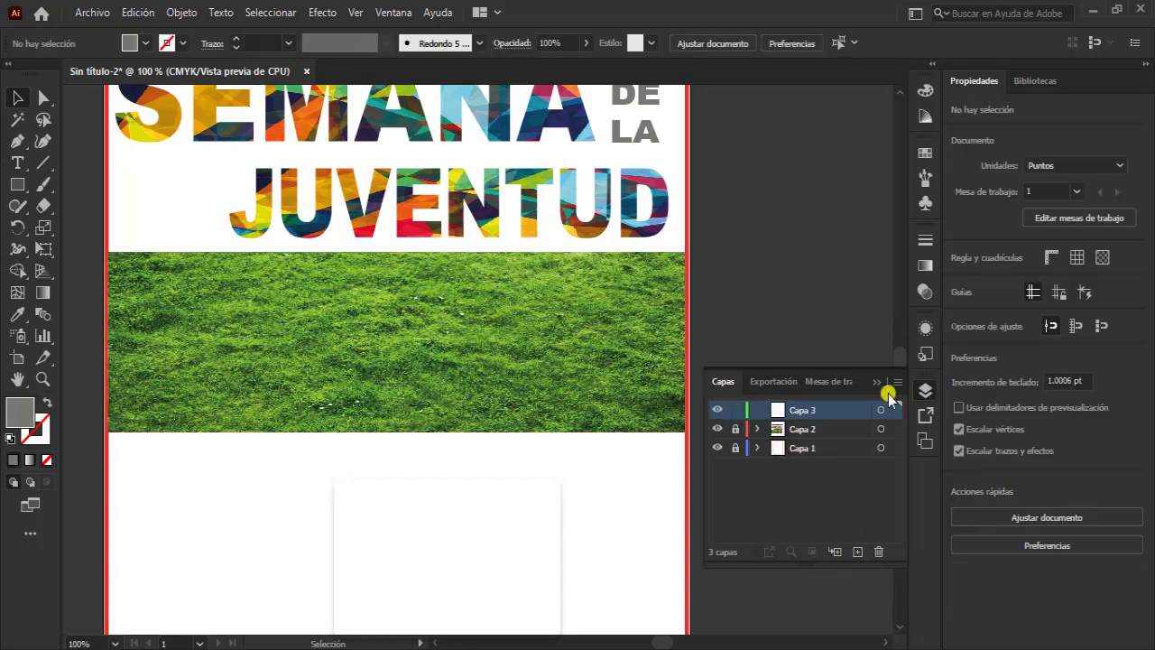
left_click_drag(16, 185, 72, 226)
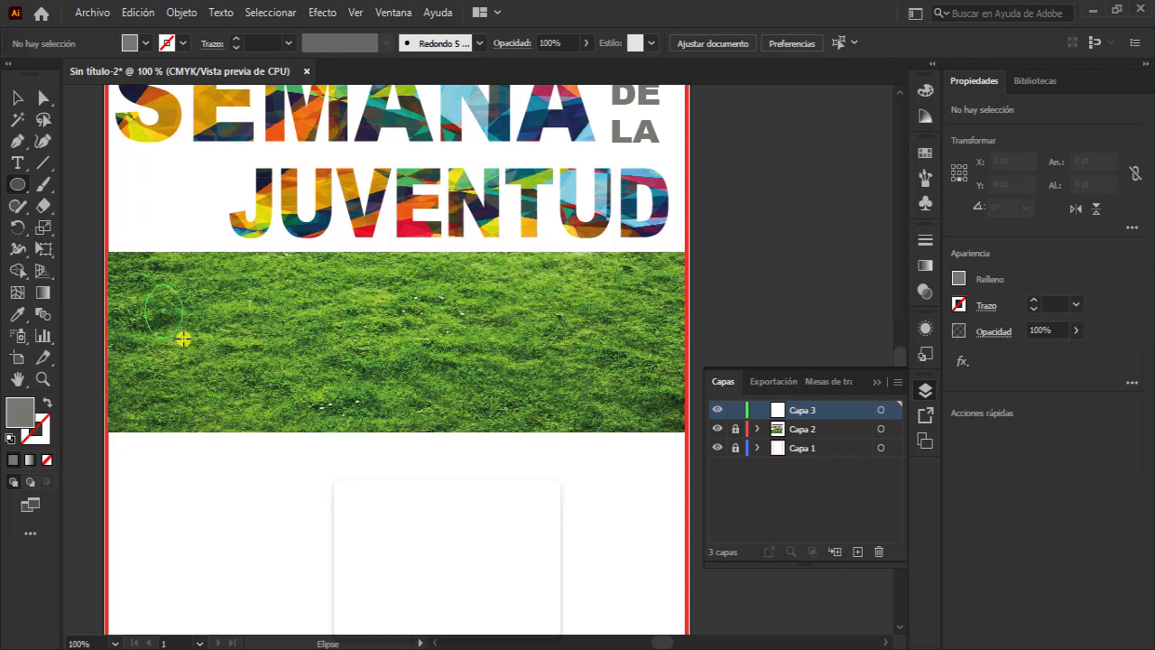
left_click_drag(183, 339, 220, 359)
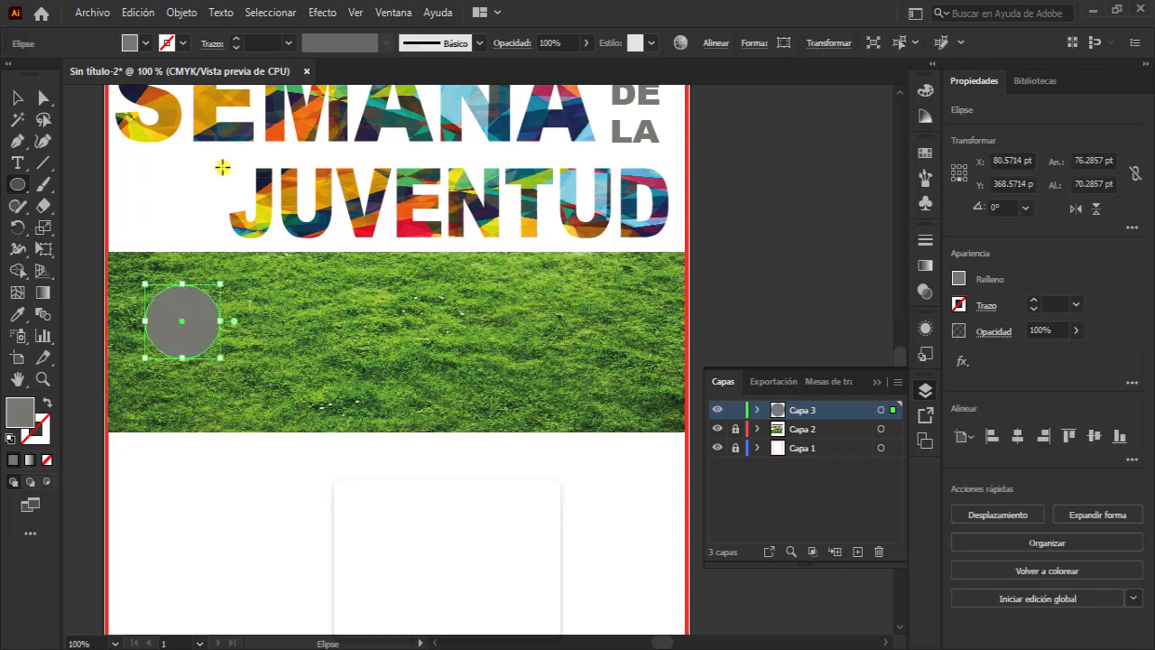
Step: Give the circle no fill and a magenta outline
left_click(142, 45)
left_click(11, 73)
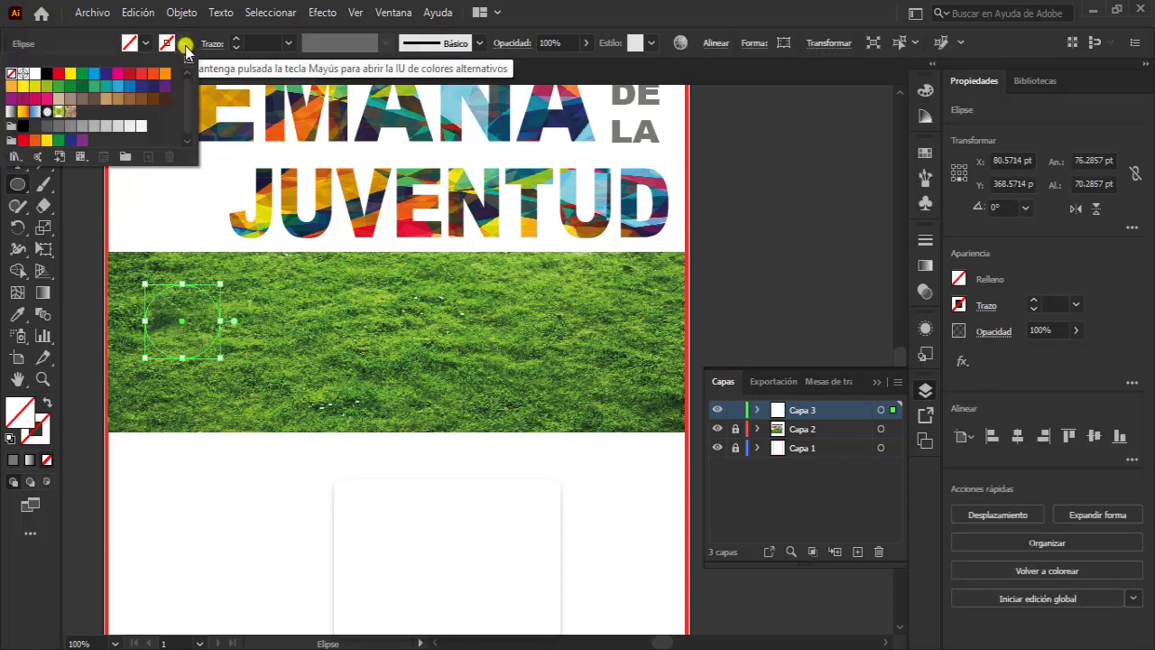
left_click(118, 79)
left_click(747, 90)
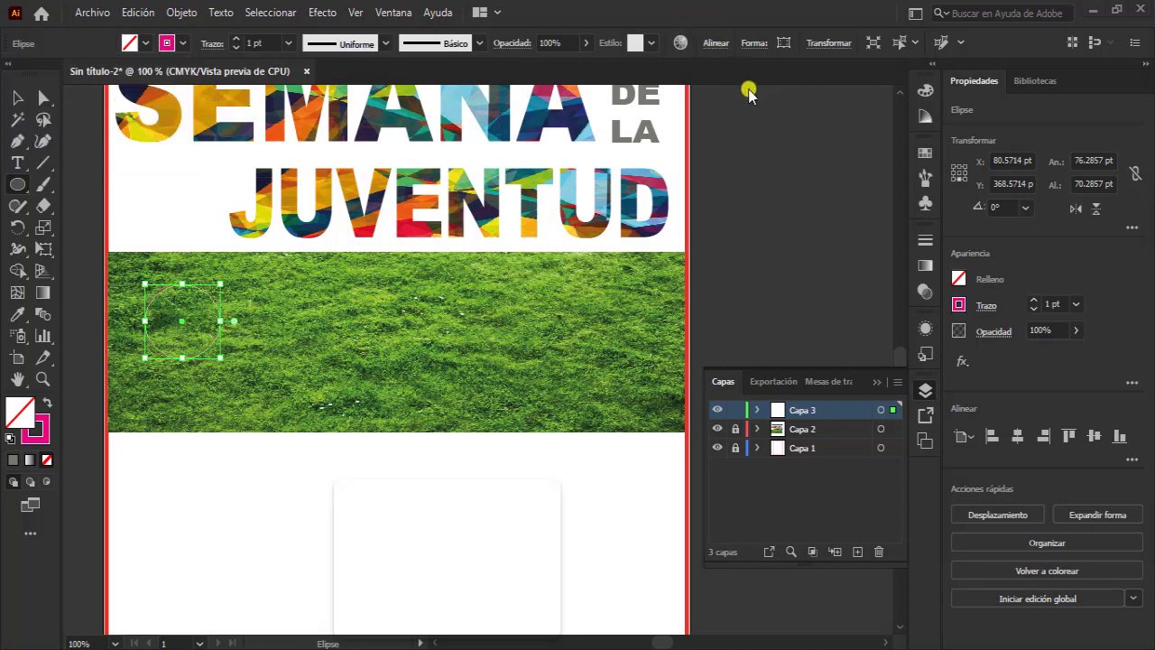
left_click(17, 98)
left_click(161, 216)
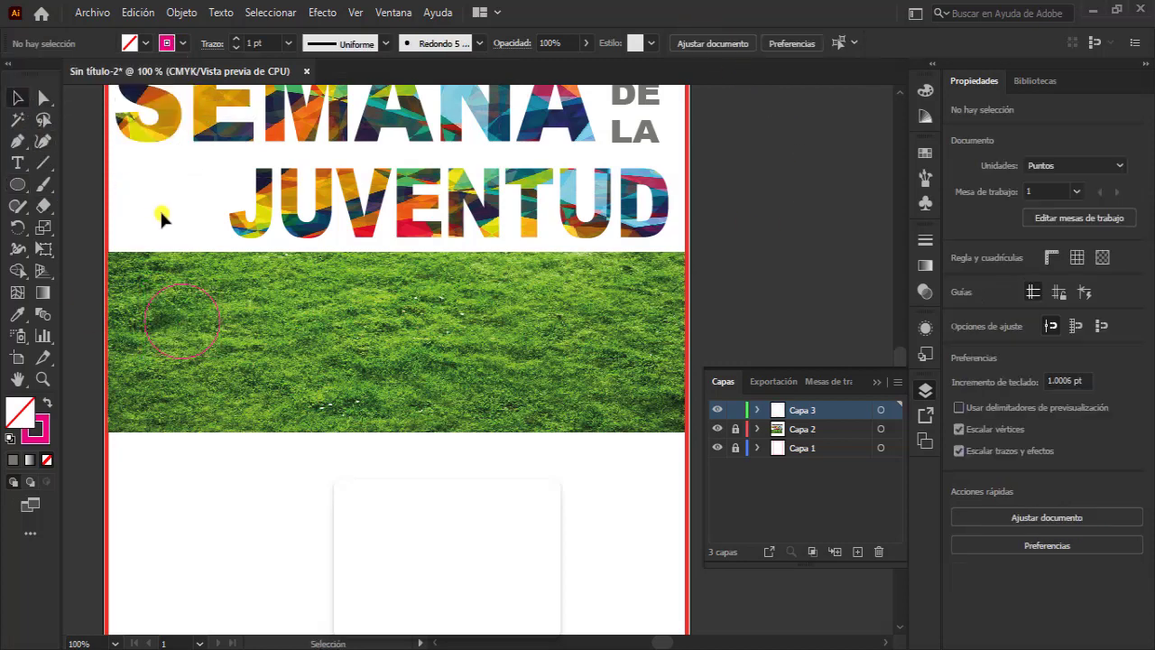
Step: Set the document units to centimetres in Document Setup
left_click(713, 43)
left_click(350, 108)
left_click(311, 287)
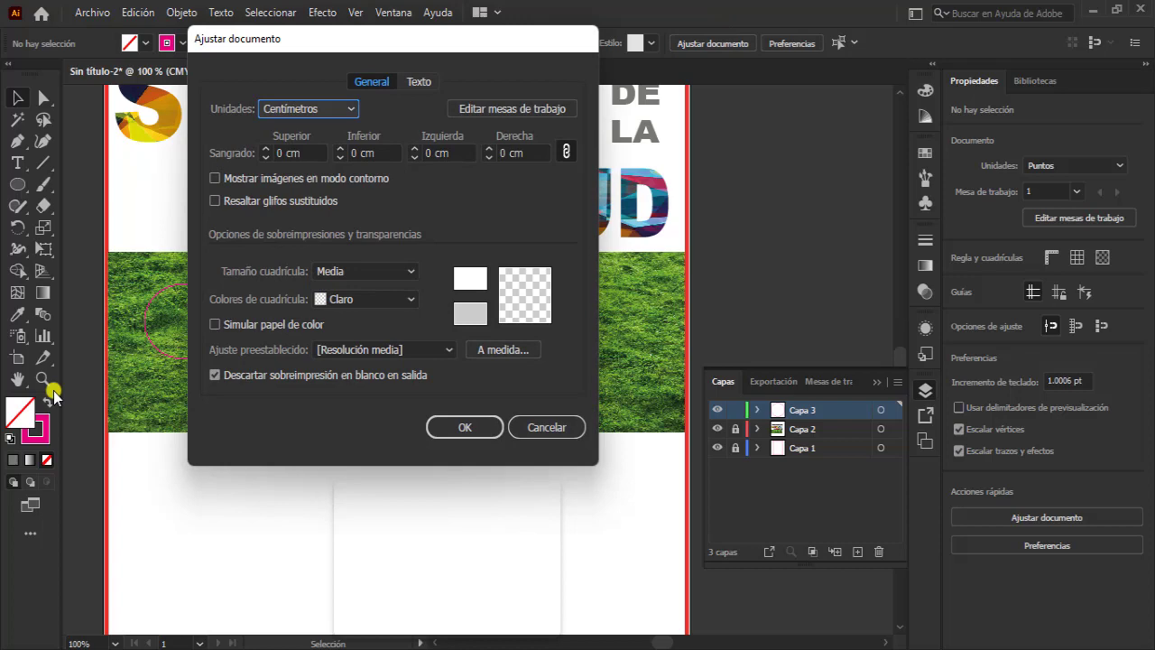
left_click(464, 426)
Step: Resize the magenta circle to 3 × 3 cm
left_click(217, 336)
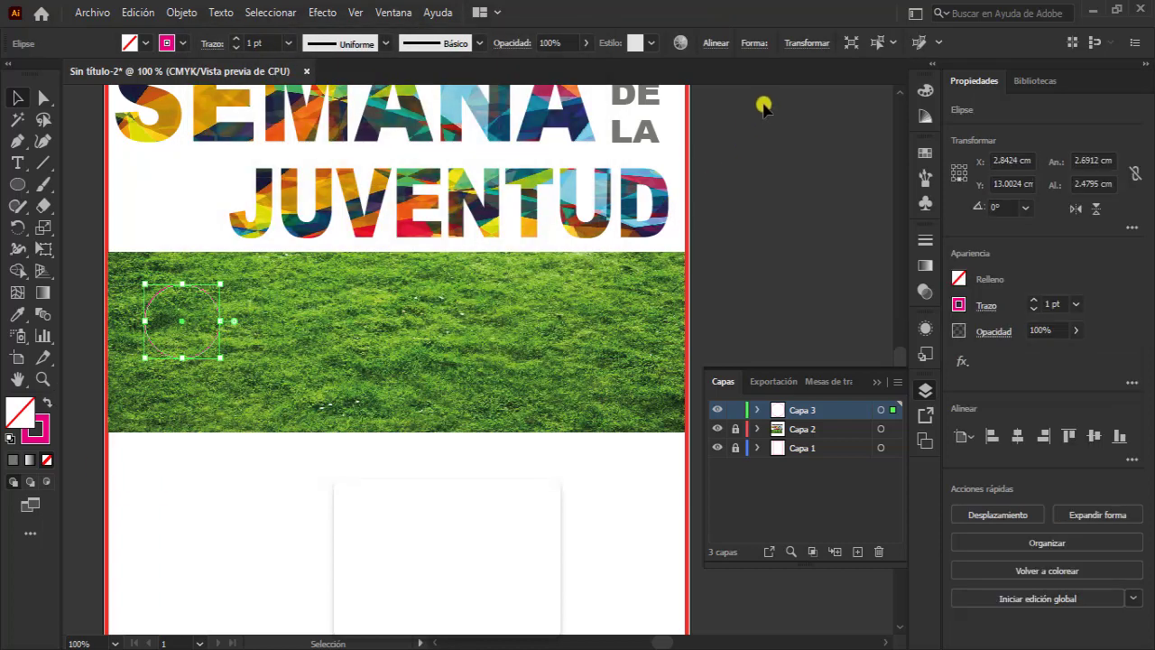
left_click(806, 43)
left_click(780, 74)
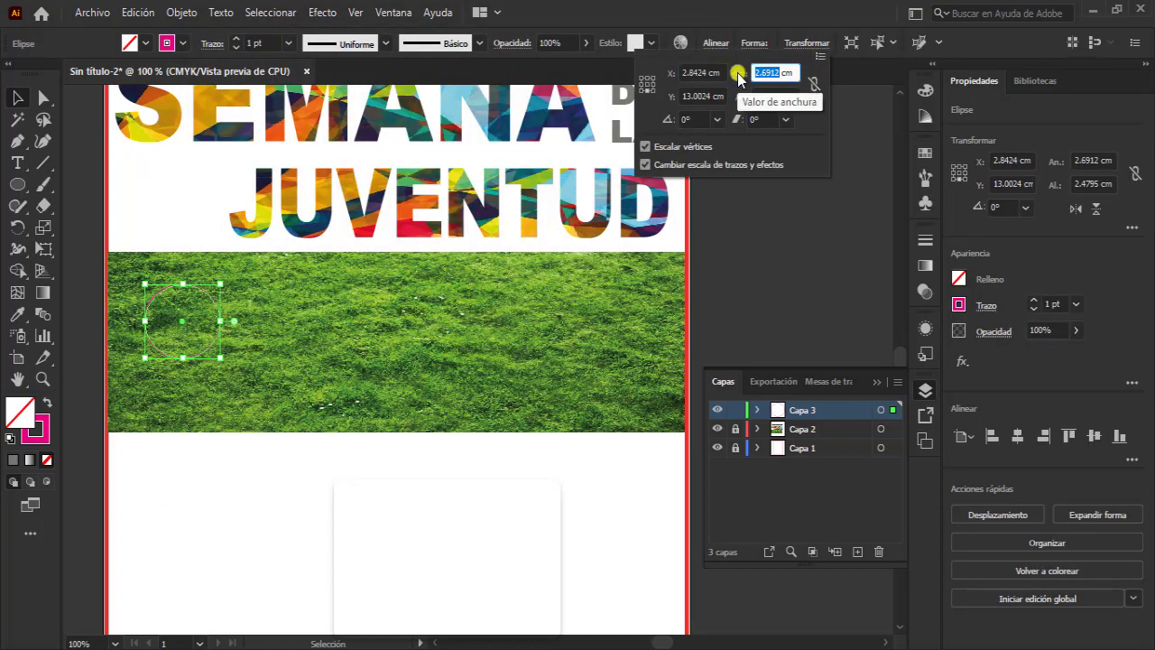
type("3")
key("Tab")
type("3")
key("Return")
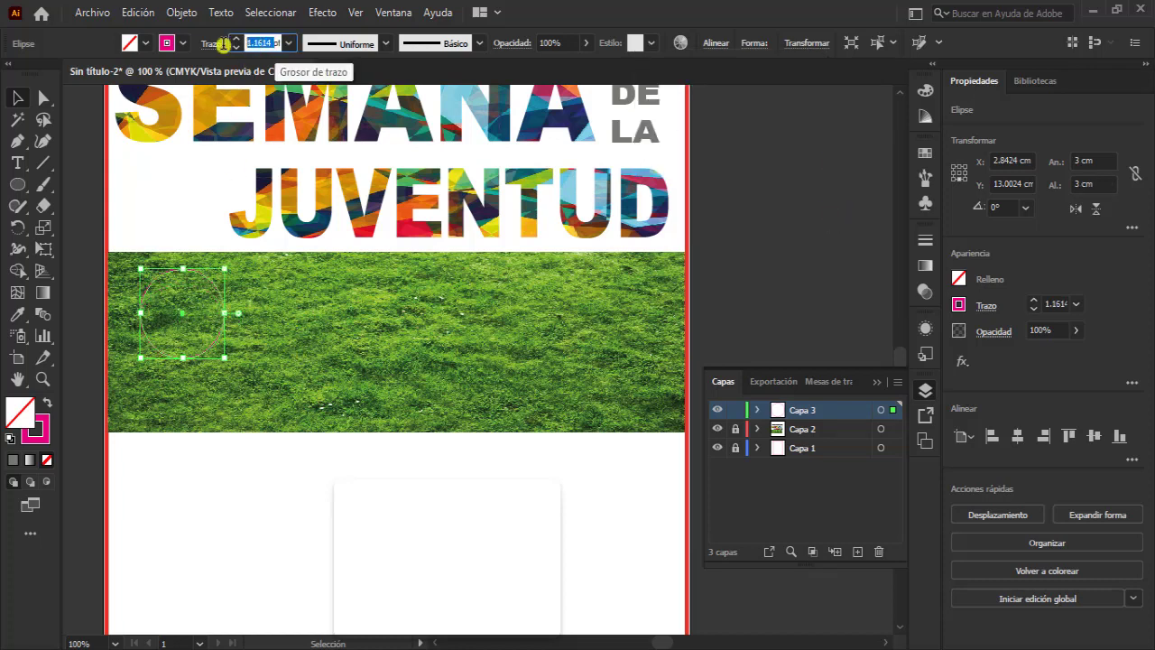
Step: Set the circle's outline weight to 17 pt
left_click(234, 47)
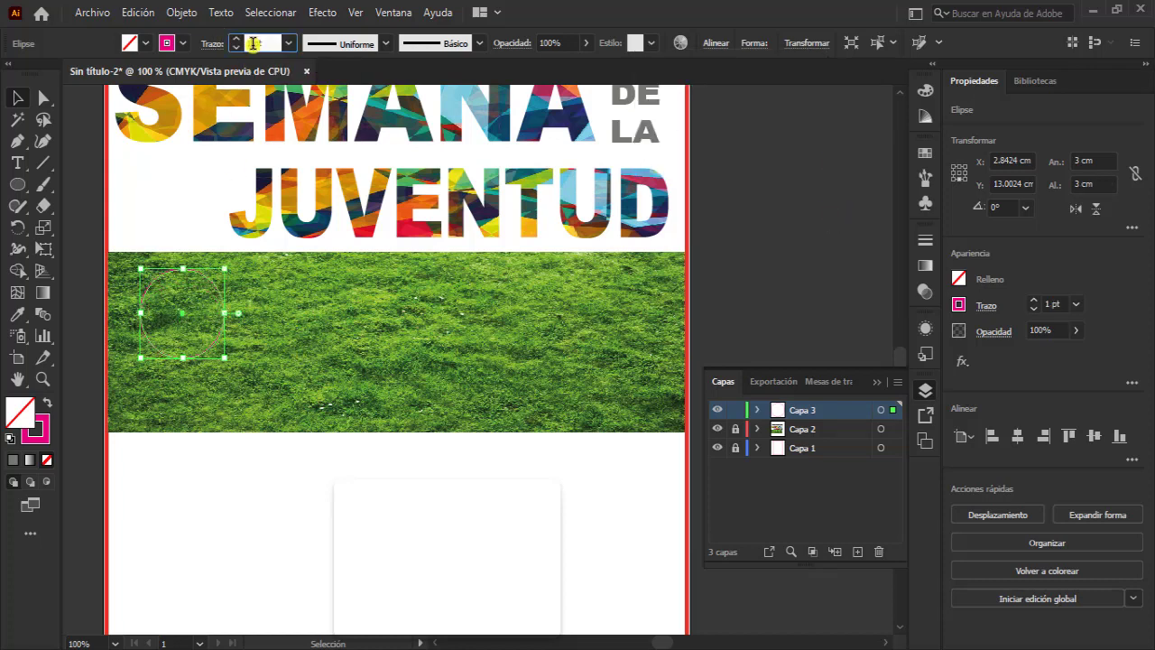
scroll(250, 42, "up", 16)
type("17")
left_click(42, 162)
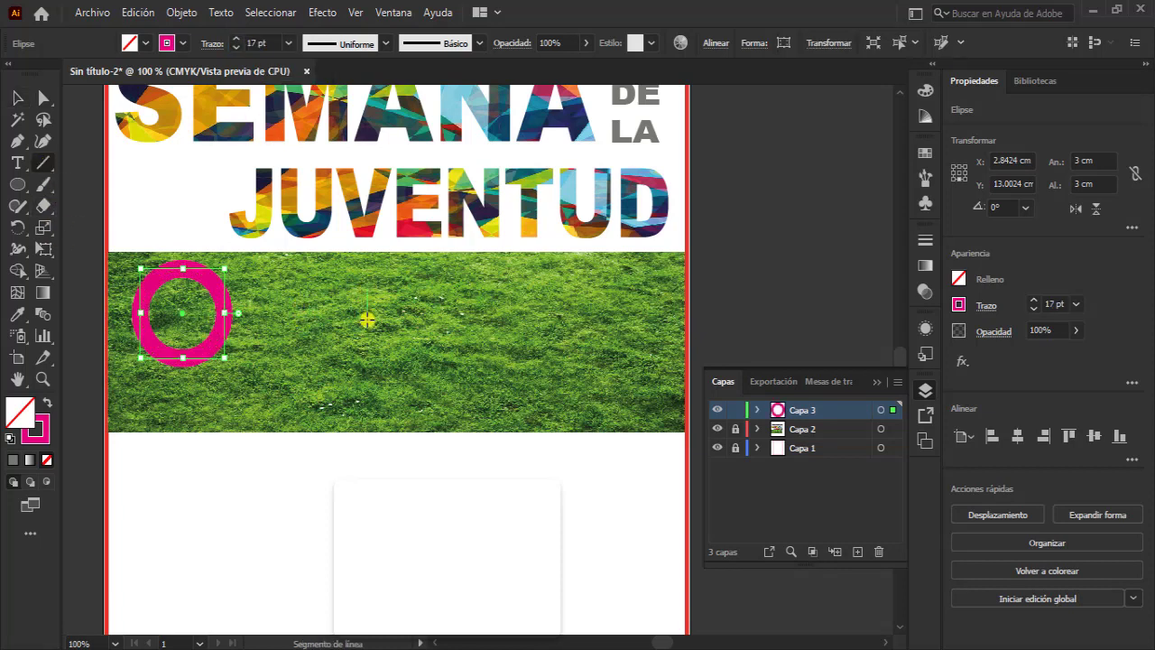
Step: Draw a short vertical magenta line and make a 90° rotated copy to form a cross
left_click_drag(368, 350, 367, 347)
left_click(828, 42)
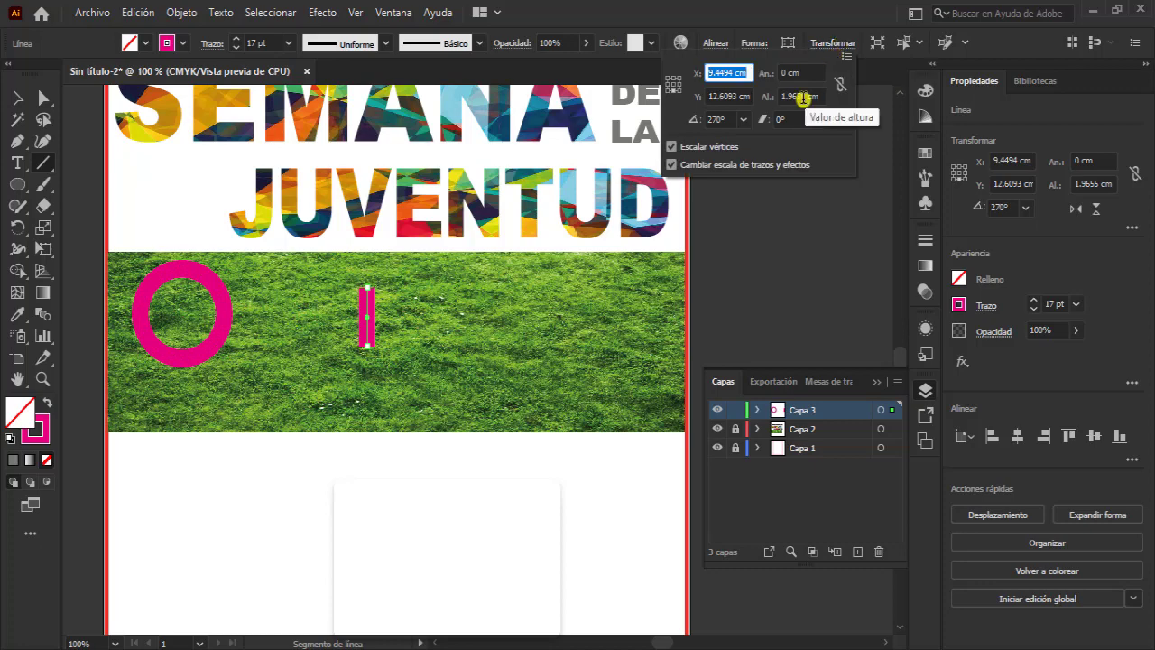
left_click(763, 95)
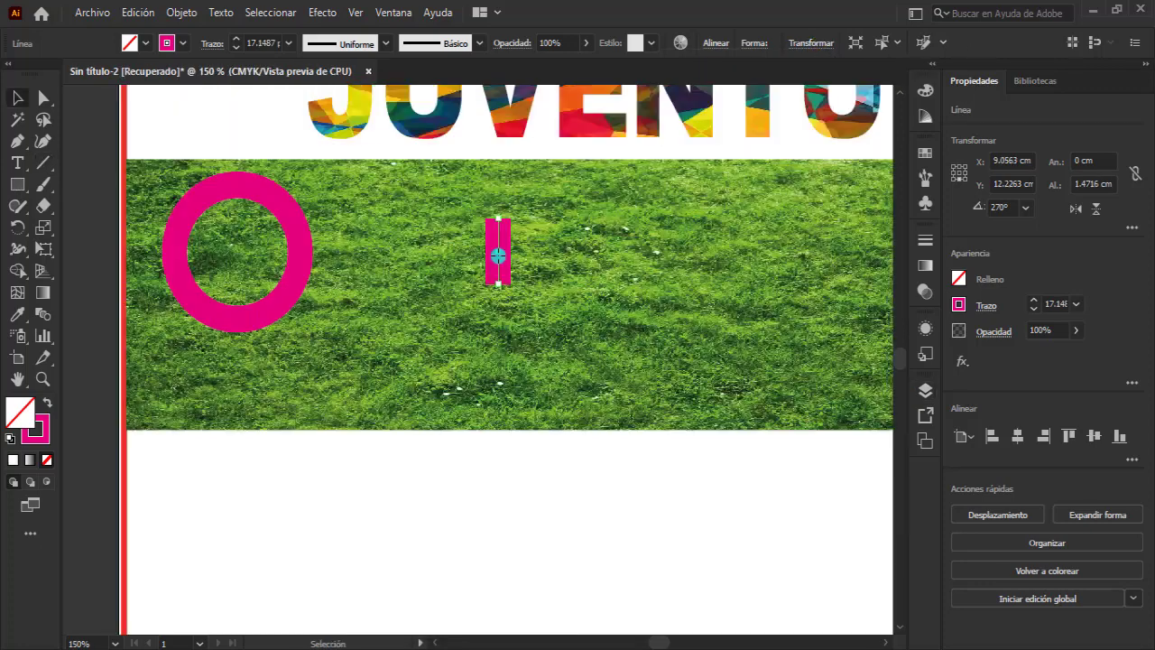
right_click(495, 220)
mouse_move(596, 538)
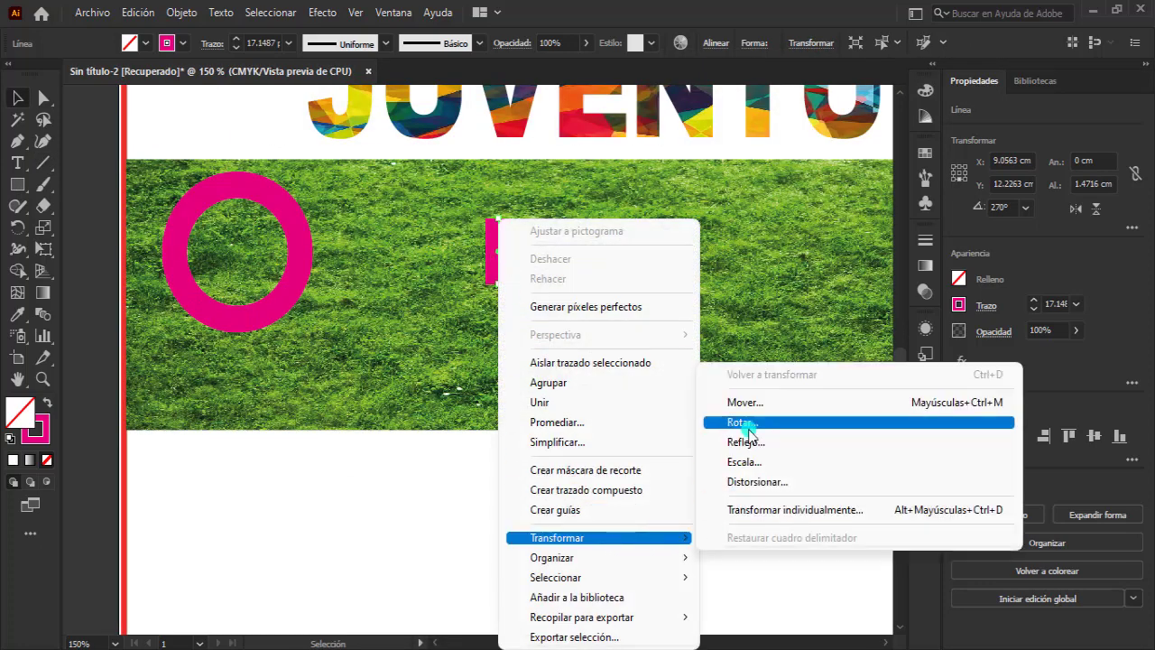
left_click(742, 421)
left_click(787, 221)
type("90")
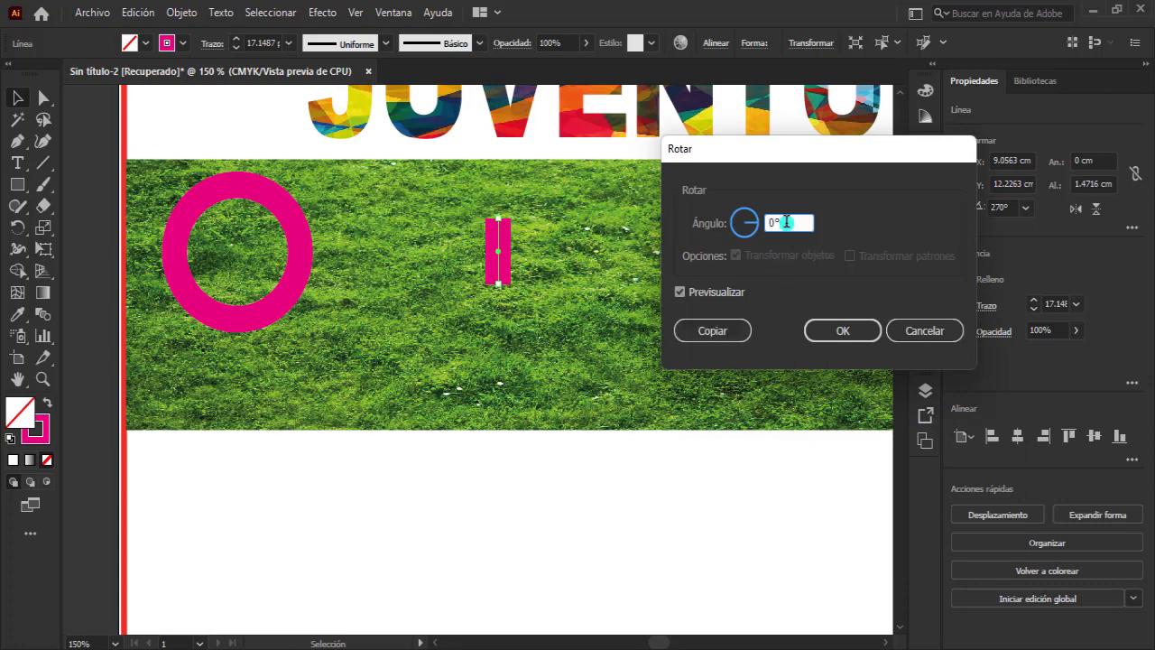
left_click(733, 330)
Step: Move the magenta cross just below the ring
left_click(231, 134)
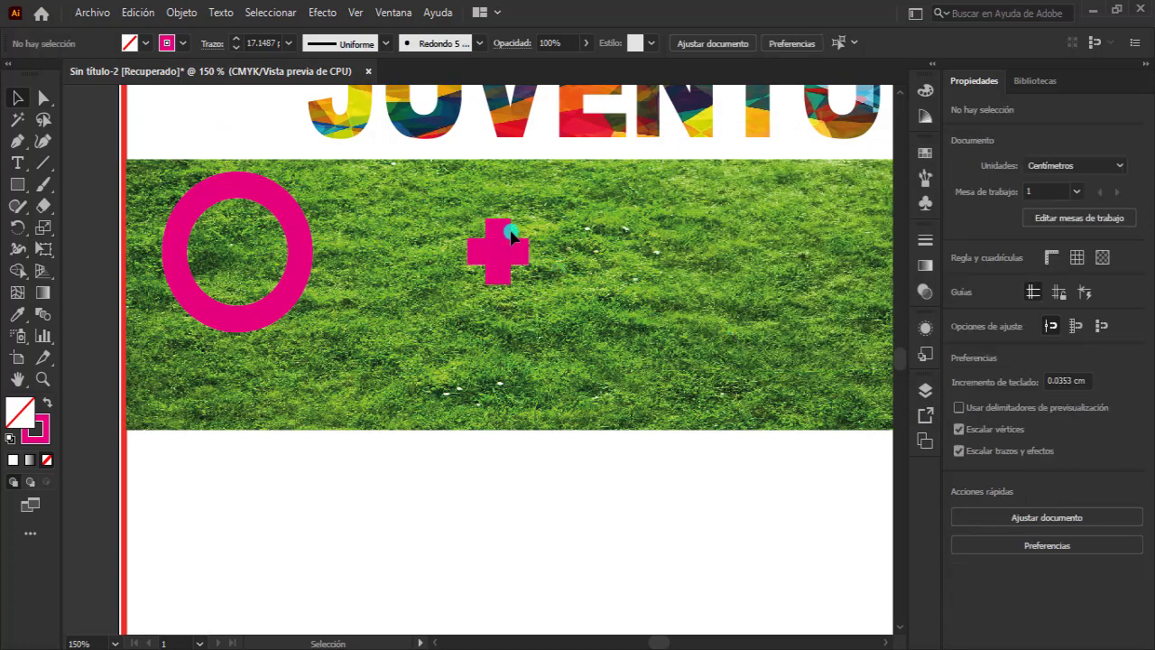
left_click(494, 258)
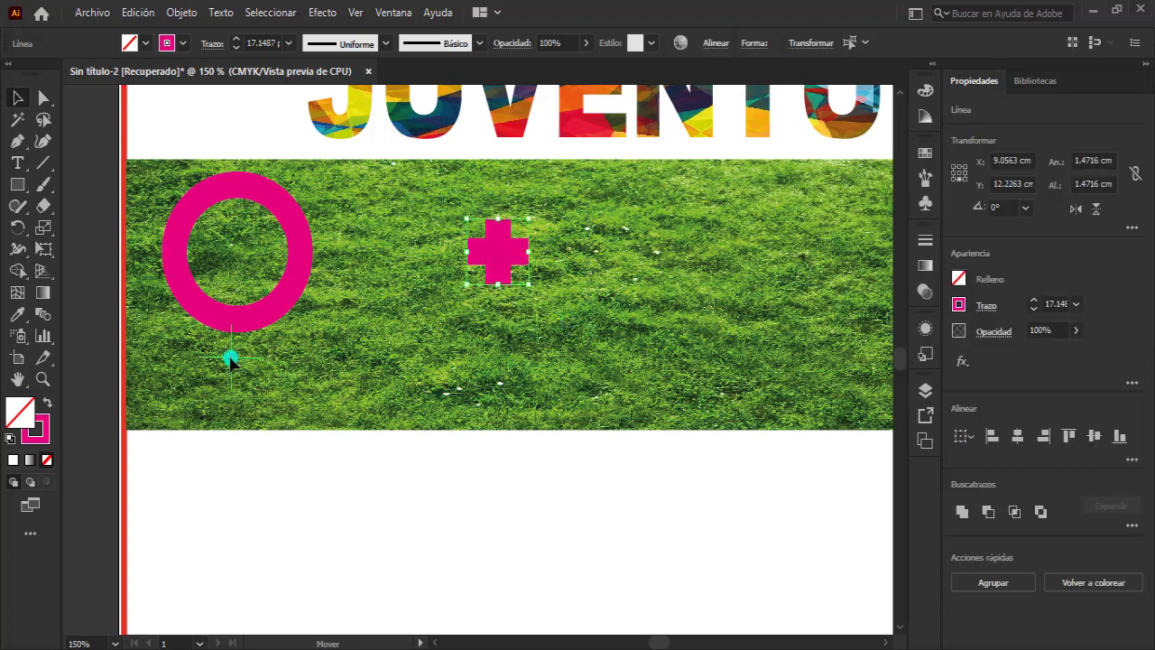
left_click_drag(233, 352, 243, 354)
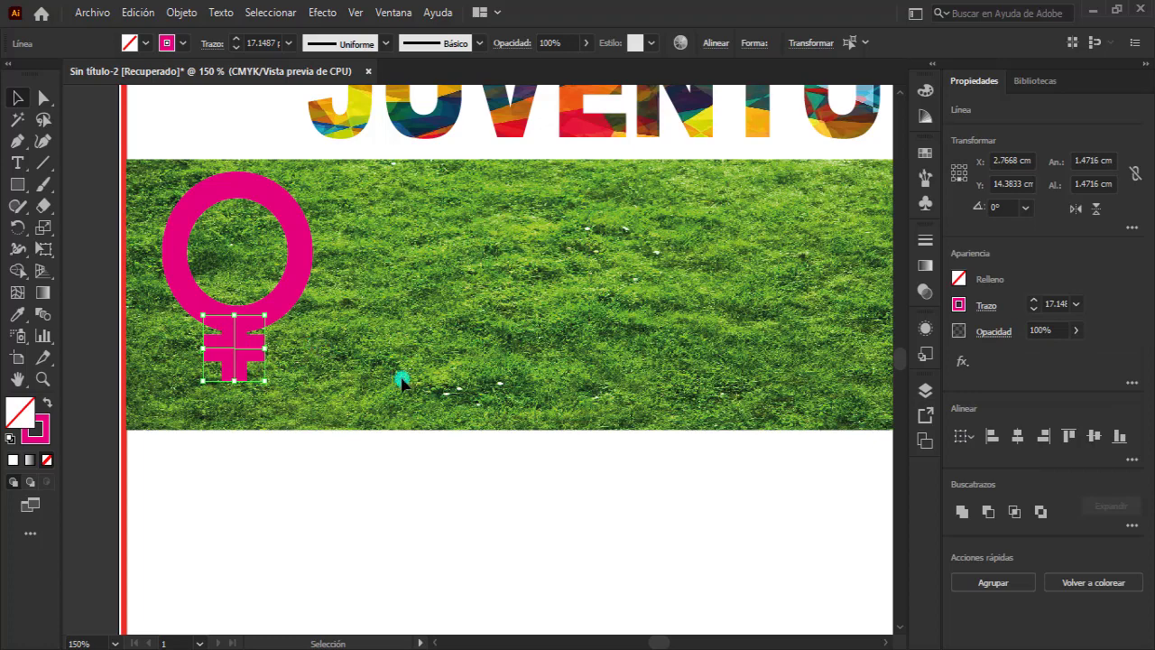
key("Down")
key("Down")
key("Down")
key("Down")
key("Left")
key("Down")
key("Down")
key("Down")
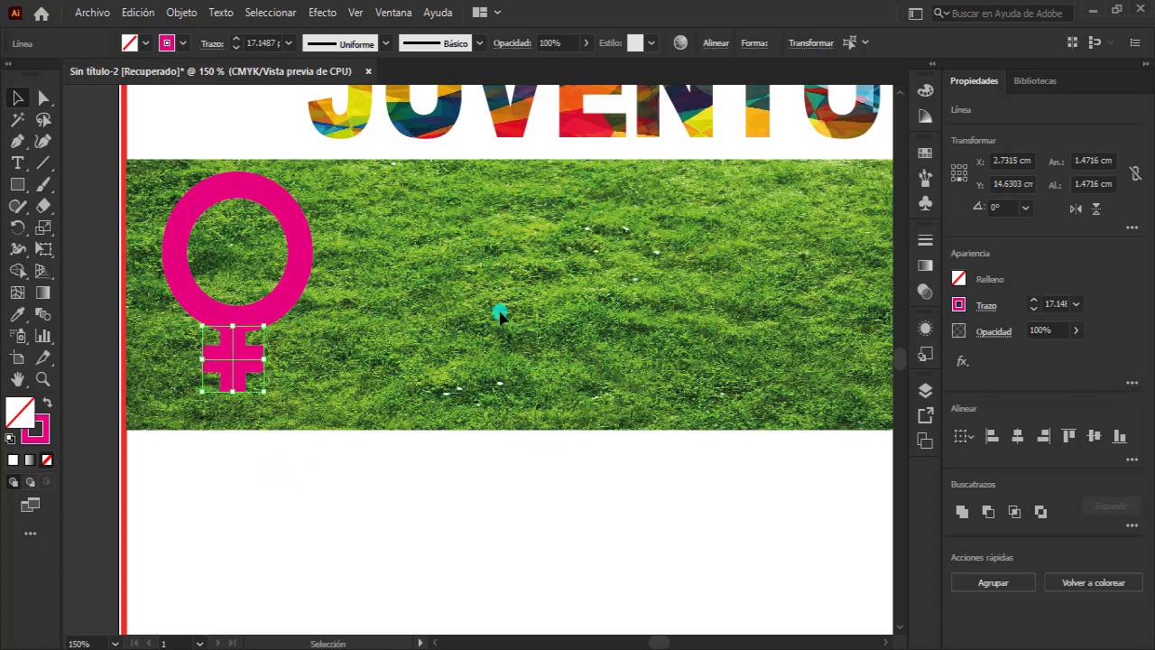
Step: Group the ring and cross into a female symbol and reposition it on the grass
left_click(258, 312)
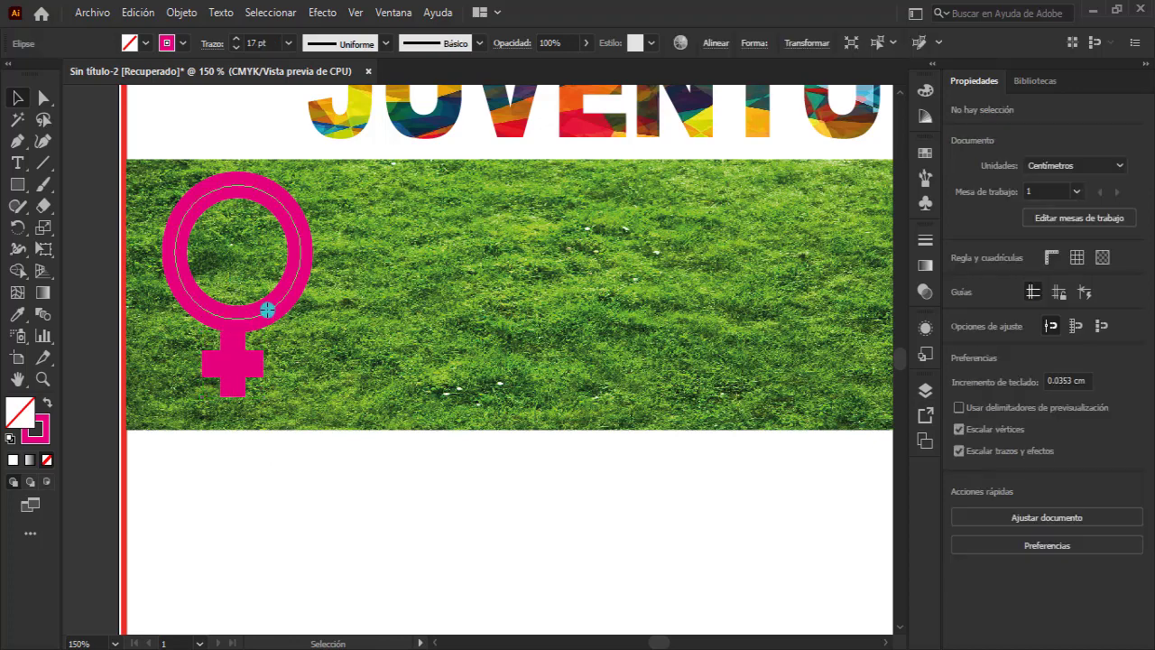
mouse_move(154, 175)
left_mouse_down()
mouse_move(338, 399)
mouse_move(278, 352)
left_mouse_up()
right_click(231, 327)
left_click(262, 385)
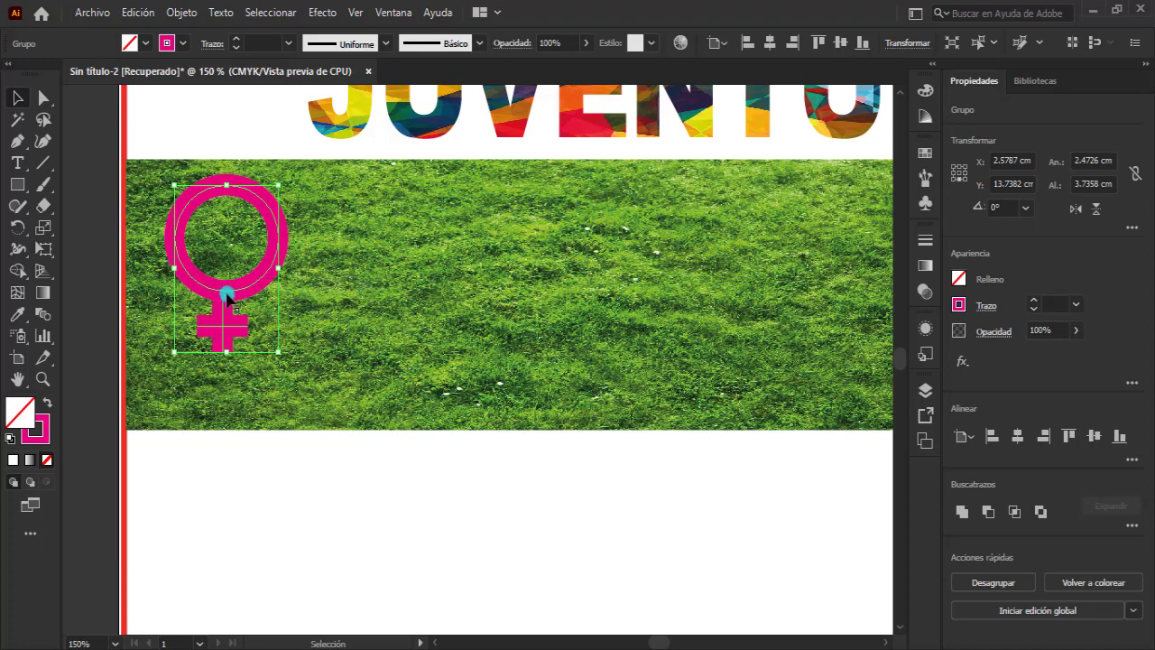
left_click_drag(227, 298, 333, 313)
Step: Apply a 3D Extrude & Bevel to the female symbol with rotation -18°, -20°, 8°
left_click(320, 12)
mouse_move(388, 173)
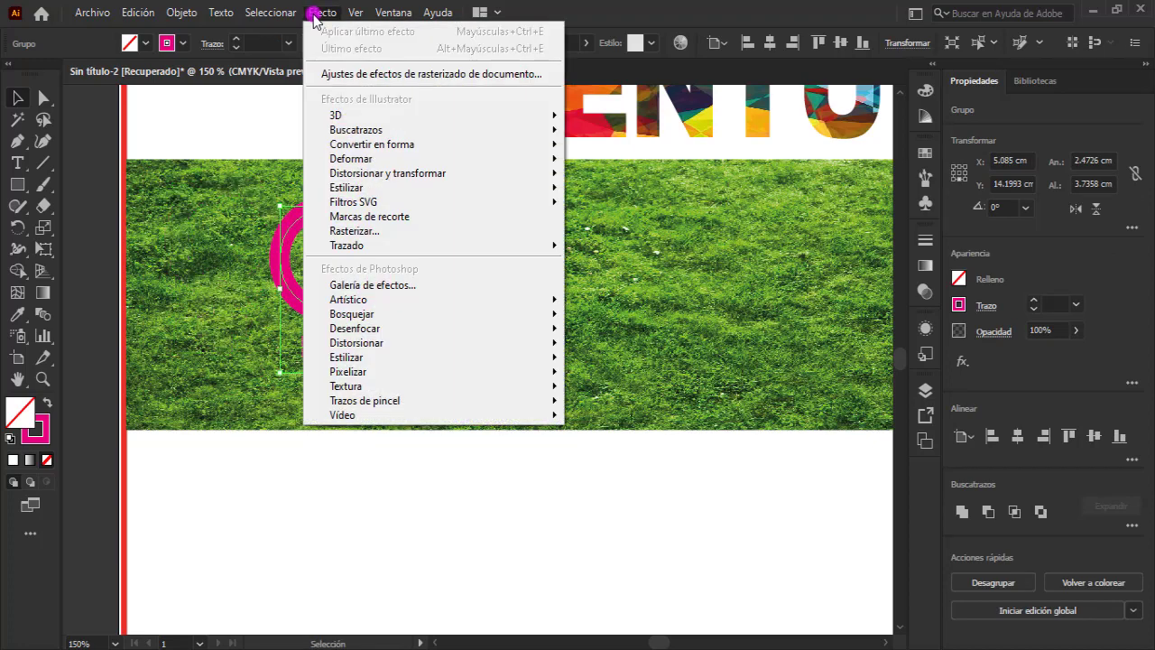
left_click(602, 116)
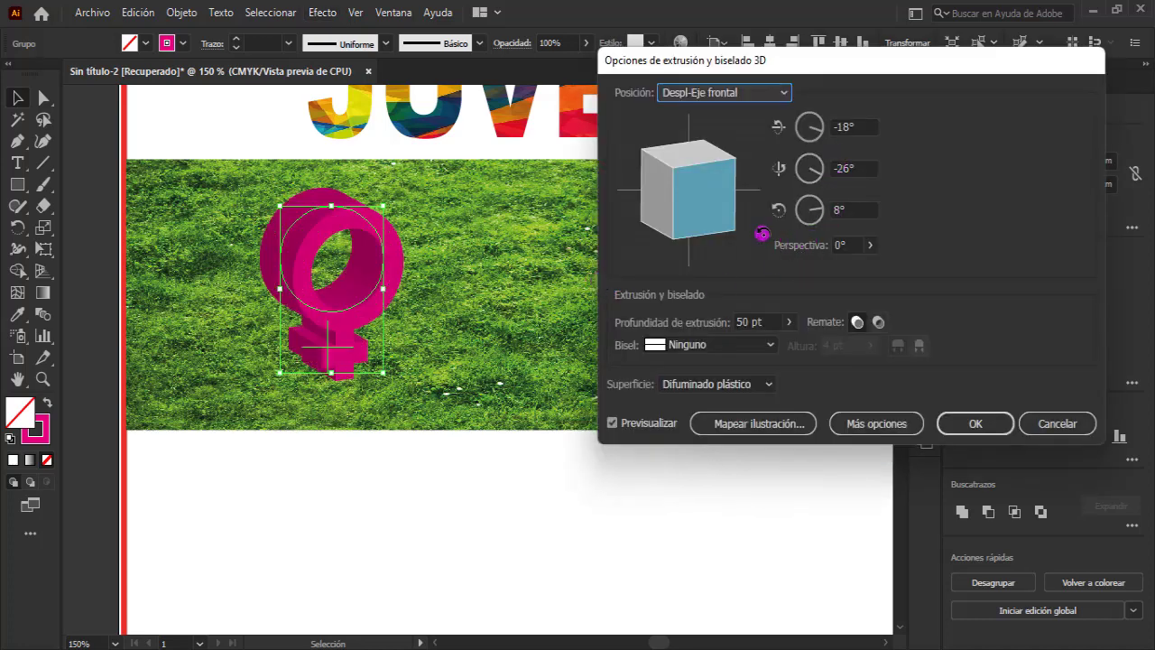
left_click(874, 172)
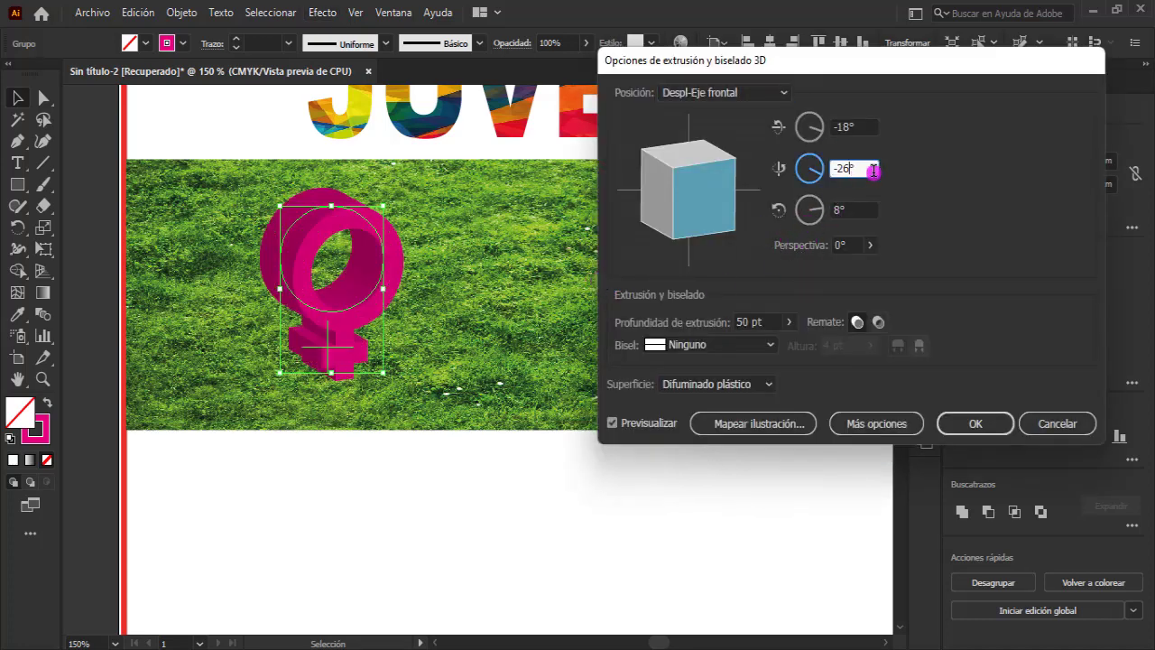
type("-23")
left_click(863, 128)
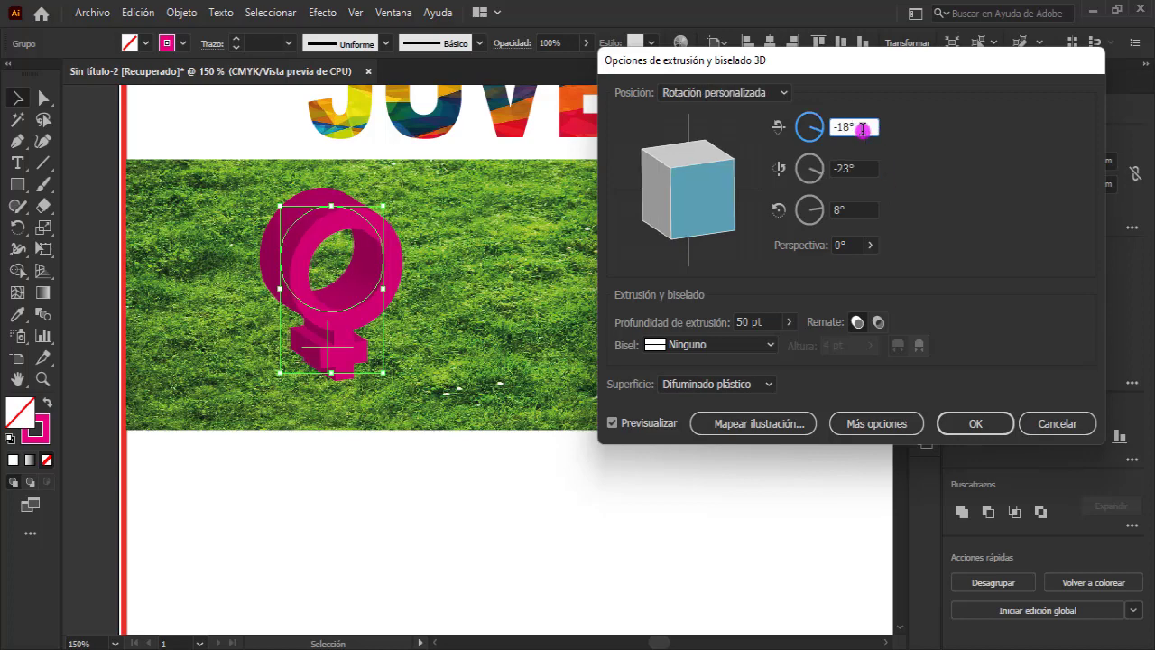
left_click(868, 167)
type("-20")
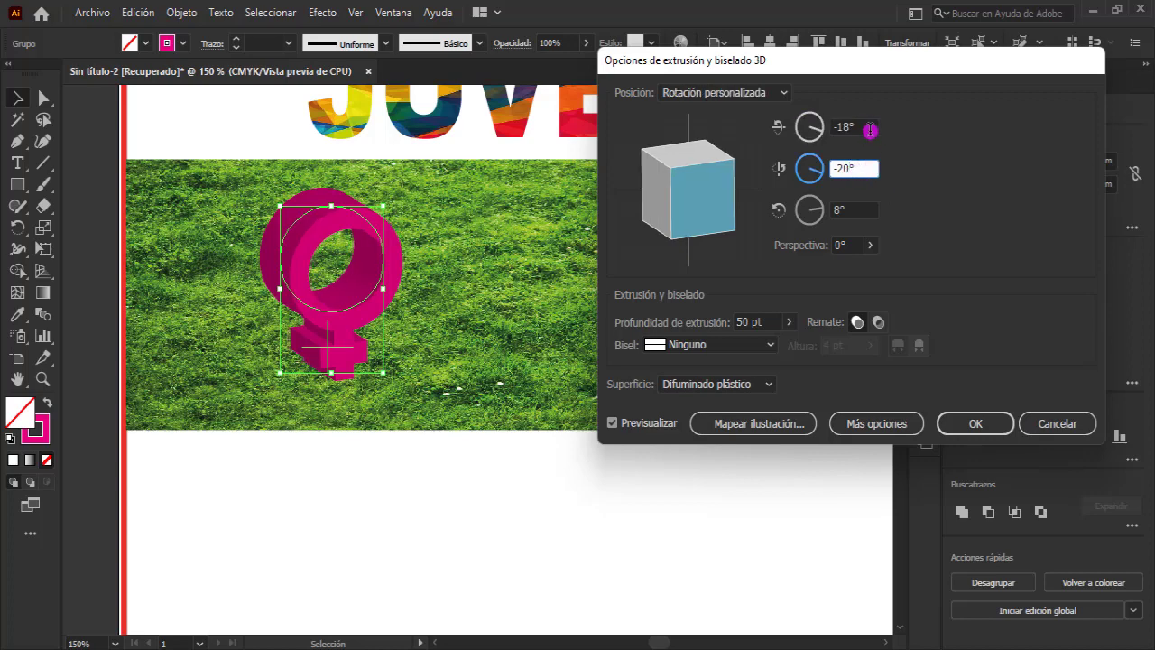
left_click(863, 128)
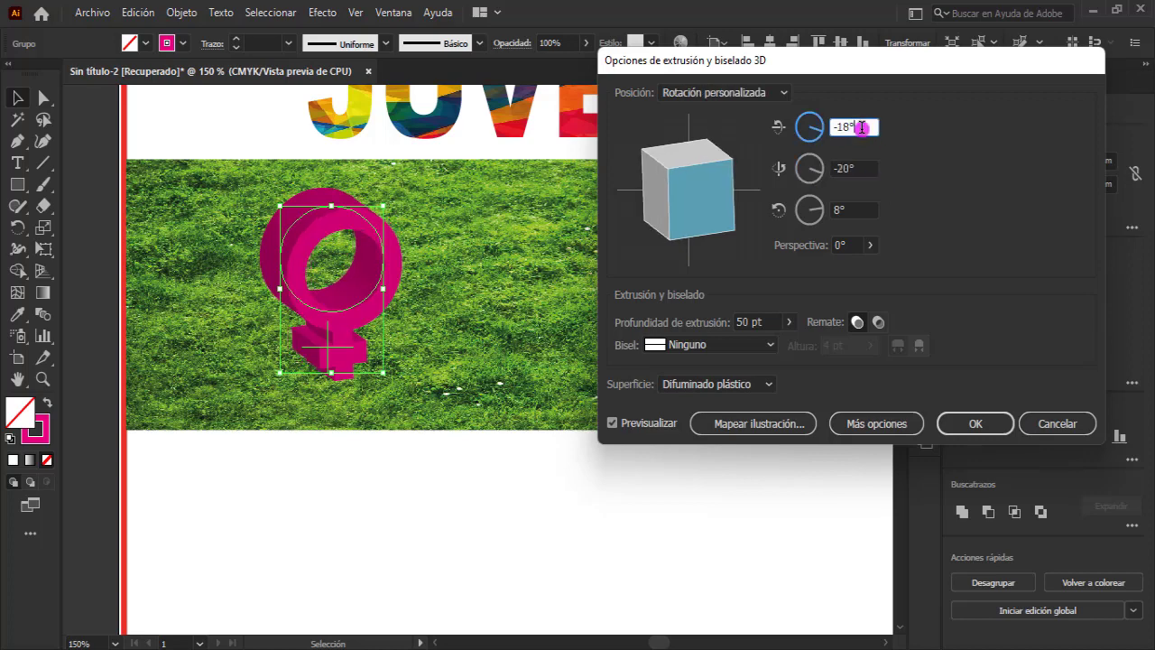
left_click(973, 421)
Step: Move the pink 3D female symbol up and to the left
left_click(88, 140)
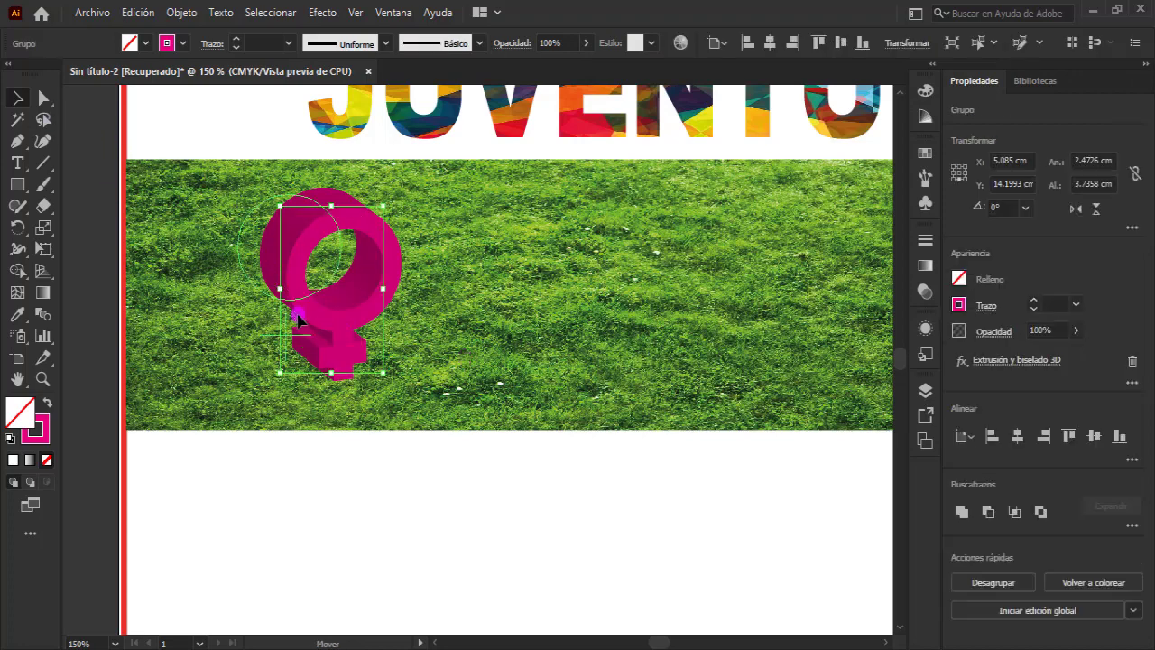
mouse_move(330, 370)
left_mouse_down()
mouse_move(286, 383)
mouse_move(293, 405)
left_mouse_up()
left_click(328, 435)
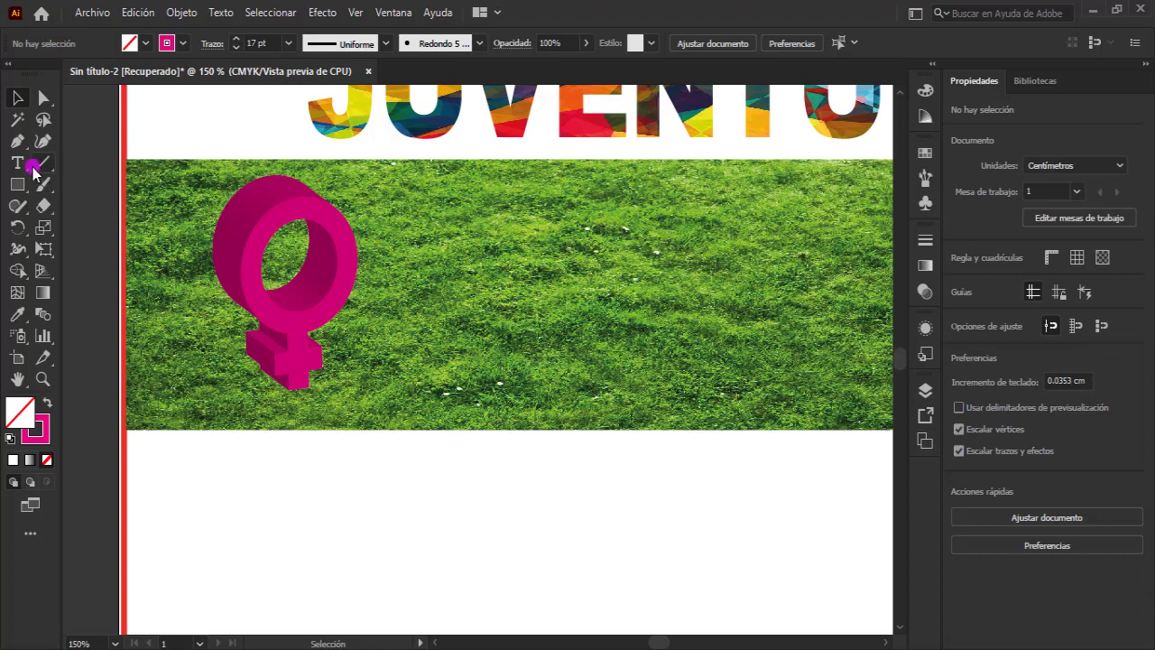
Step: Draw a second ellipse on the grass and size it to a 3 × 3 cm circle
left_click_drag(18, 184, 85, 229)
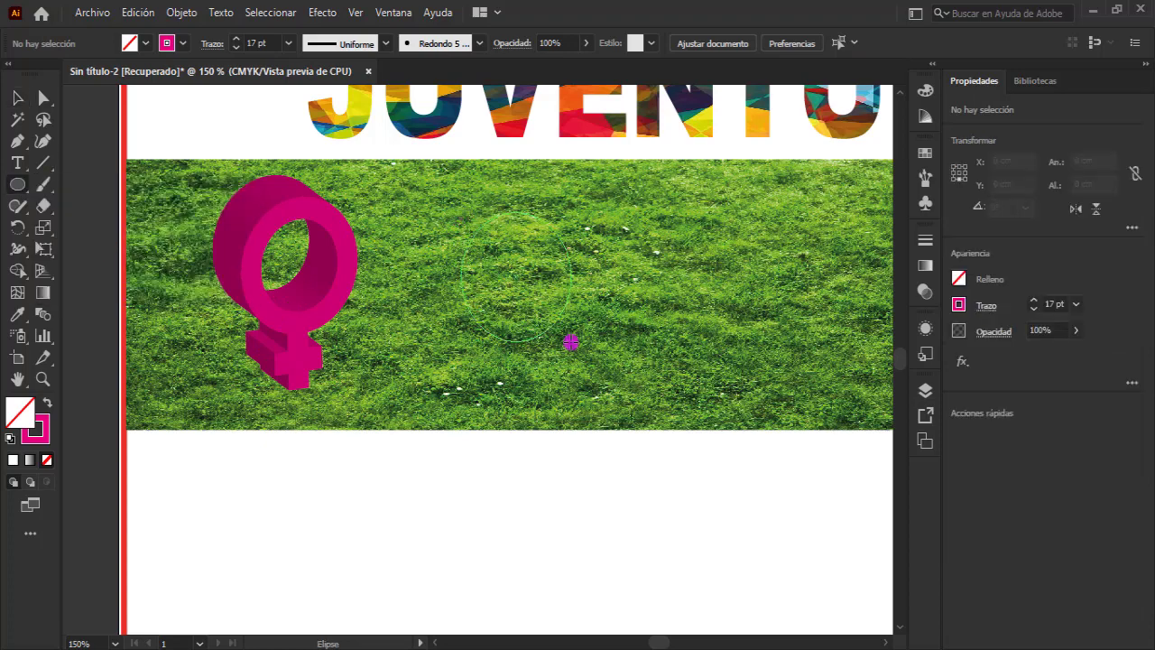
left_click_drag(461, 211, 590, 353)
left_click(837, 43)
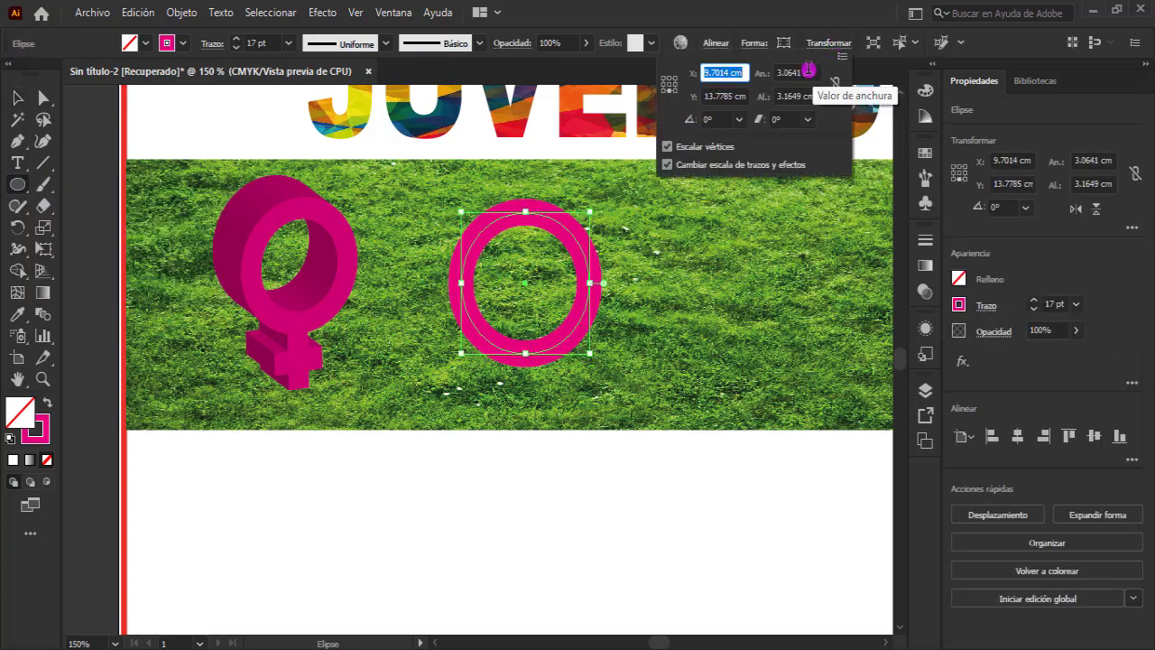
left_click(757, 75)
key("Tab")
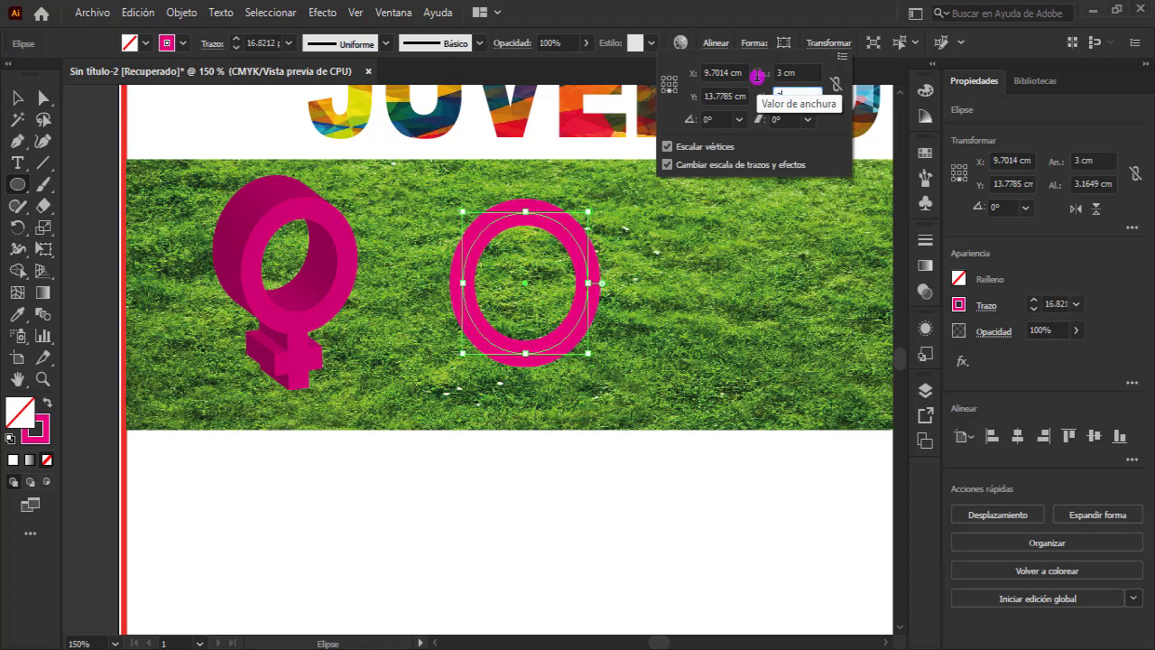
type("3")
key("Return")
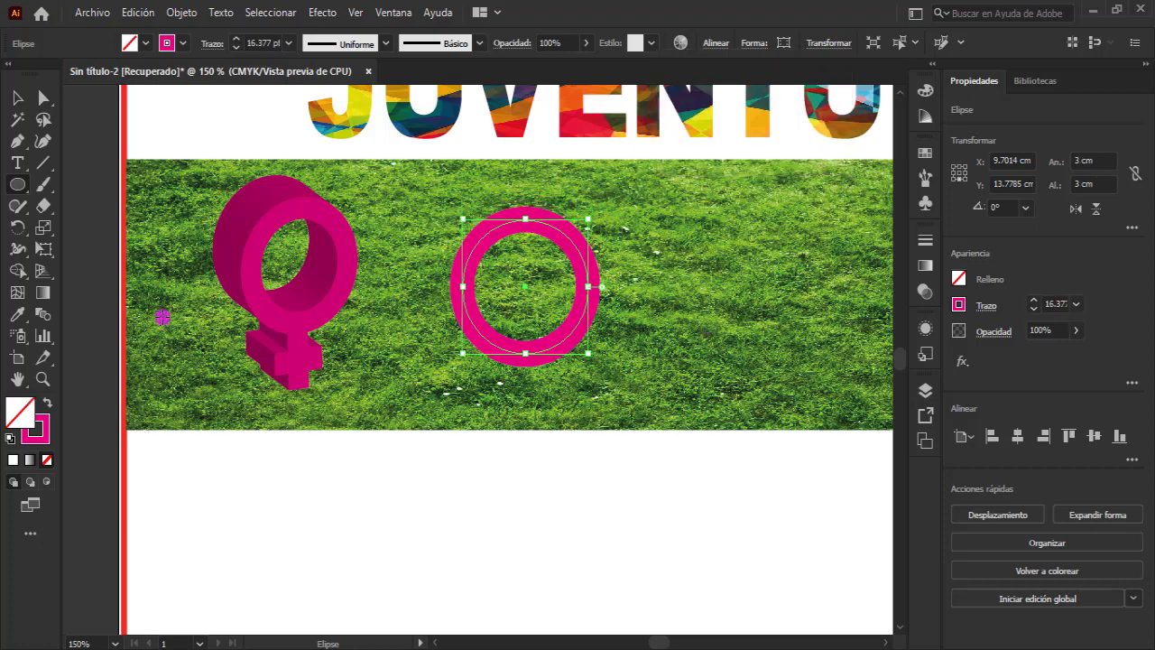
Step: Draw a vertical line right of the circle and set its height to 2 cm
left_click(44, 162)
left_click_drag(729, 242, 753, 324)
left_click(835, 47)
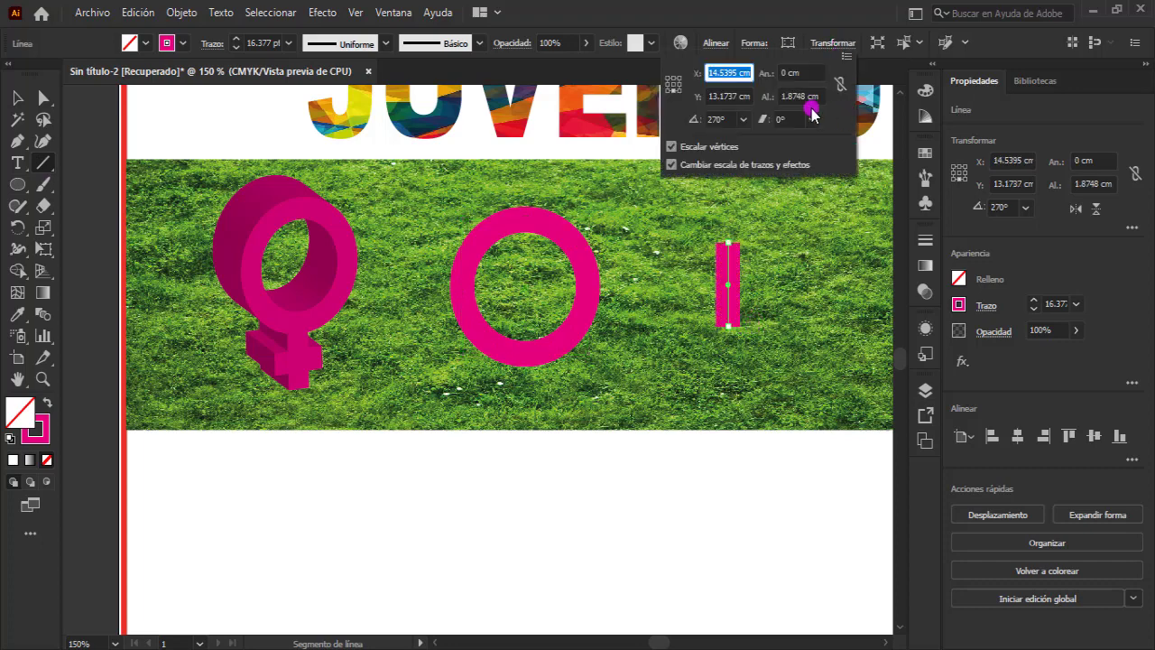
left_click(776, 93)
type("2")
key("Return")
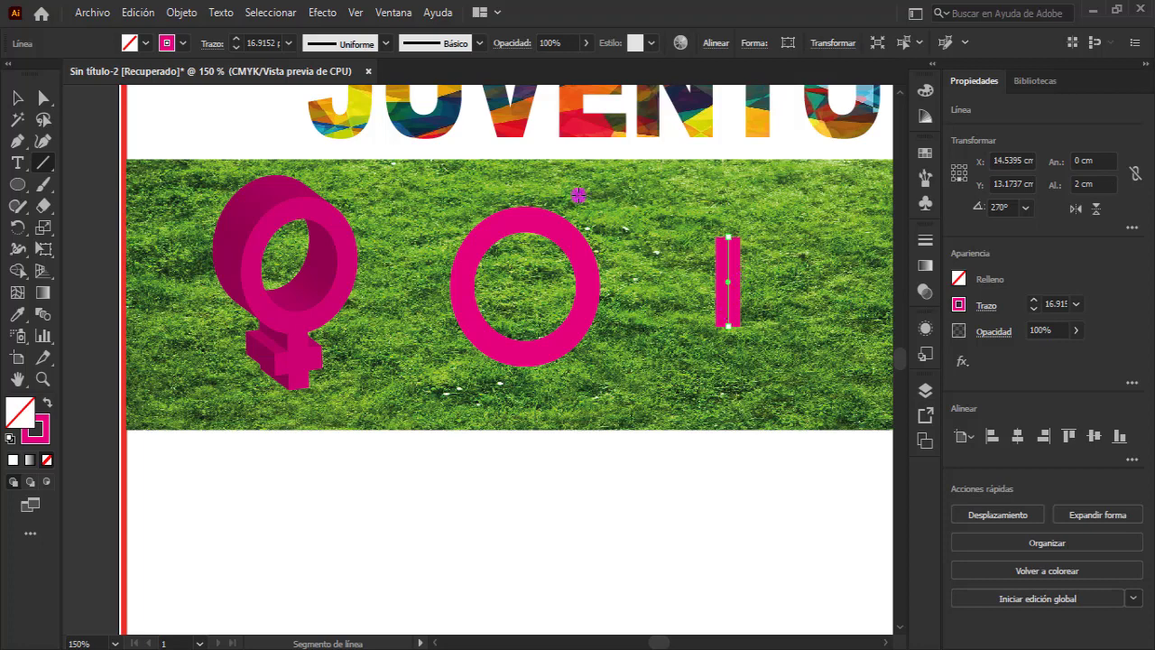
Step: Add a small-scale Flecha 14 arrowhead to the end of the pink line
key("v")
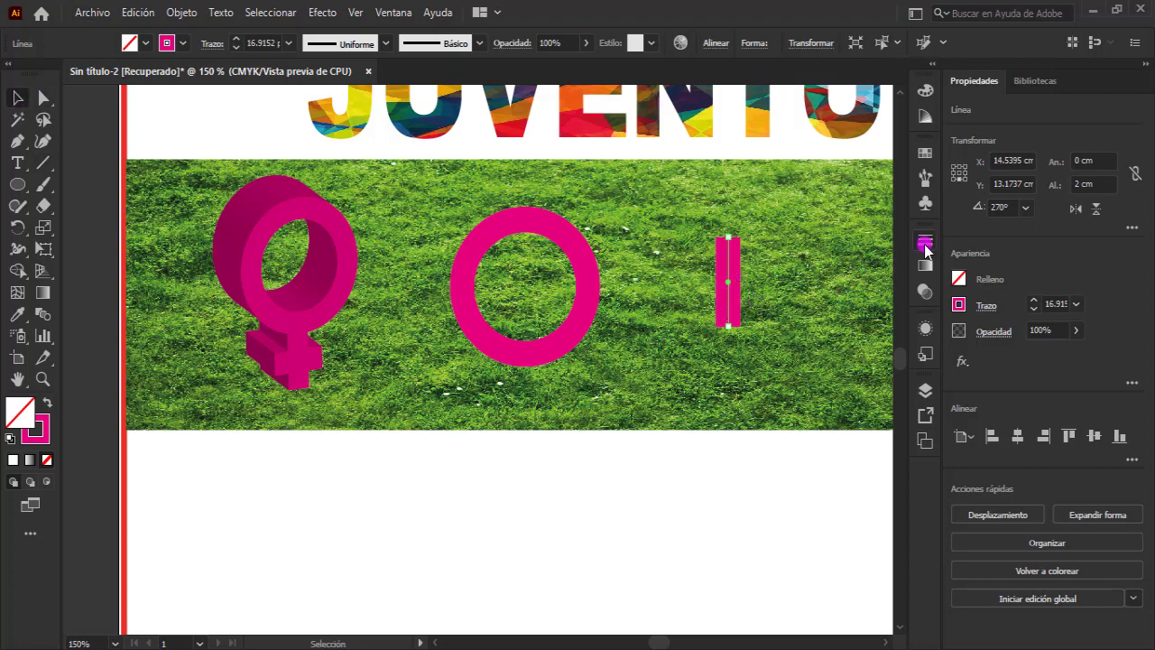
left_click(924, 244)
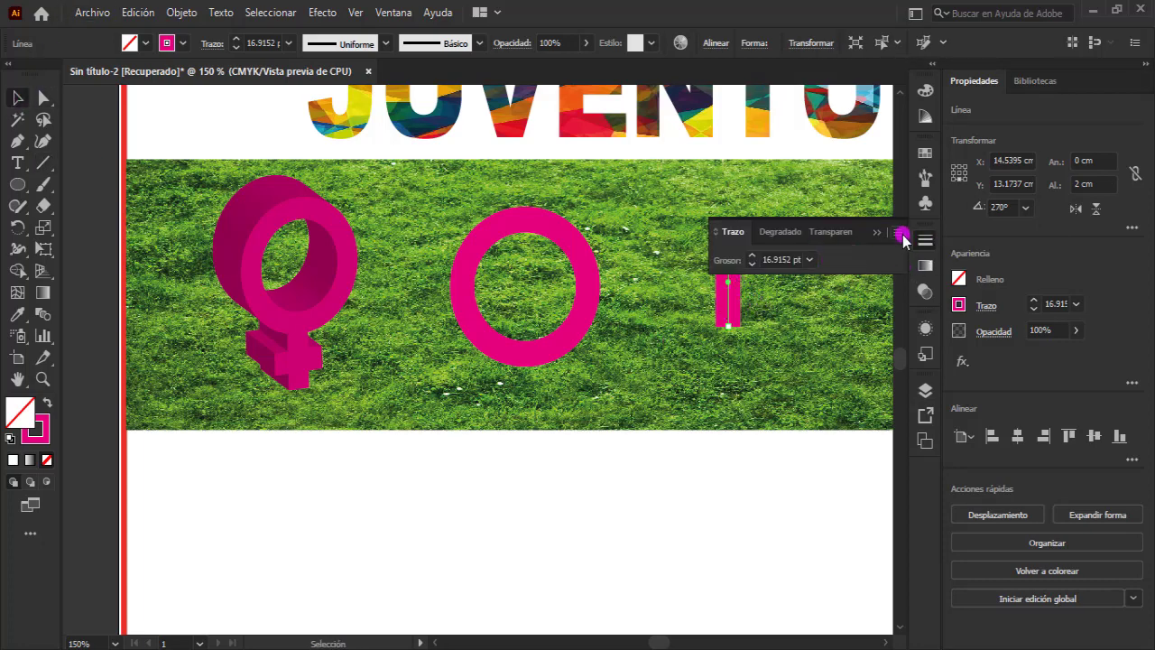
left_click(899, 233)
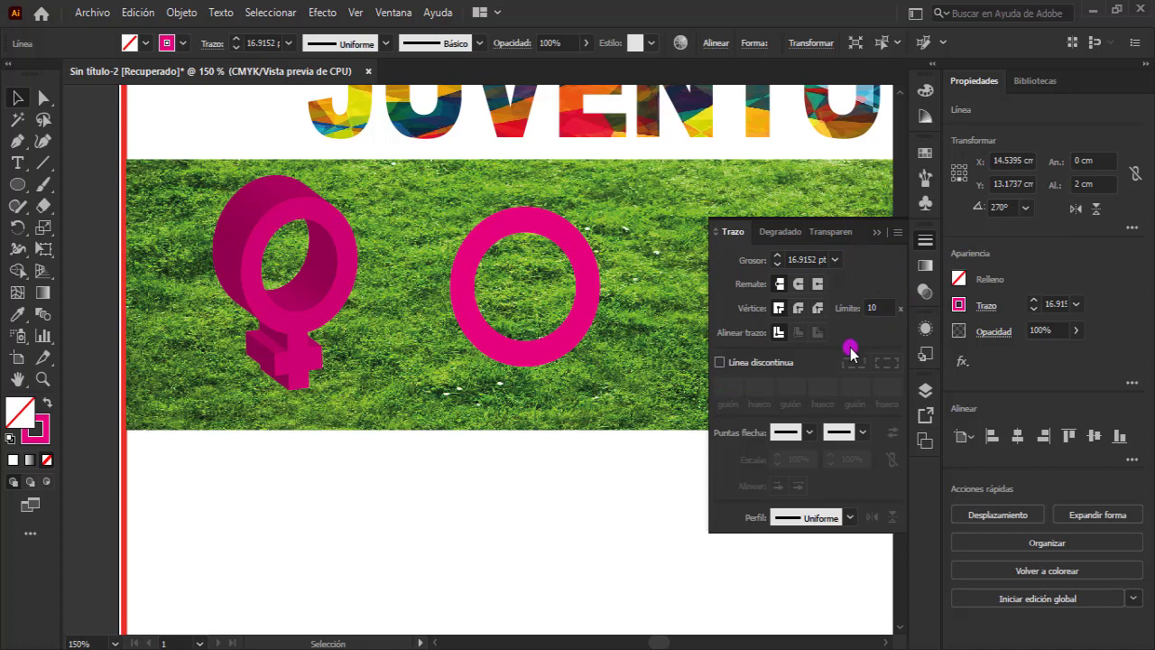
left_click(862, 432)
left_click_drag(867, 211, 868, 264)
left_click(793, 310)
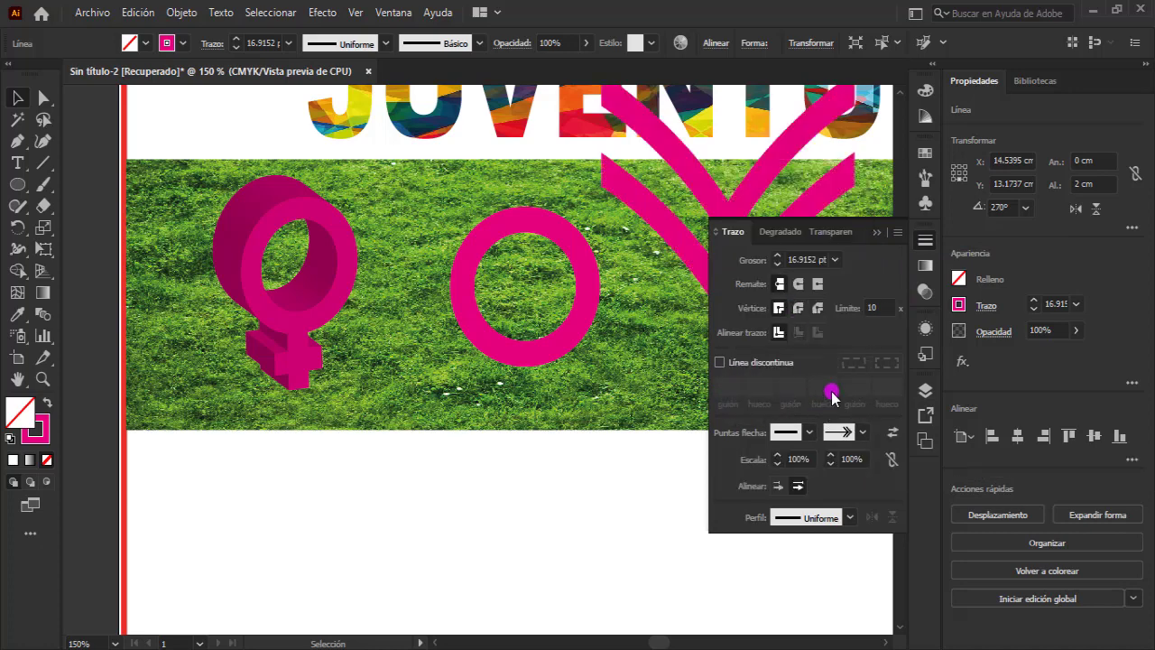
left_click(830, 464)
left_click_drag(649, 382, 418, 479)
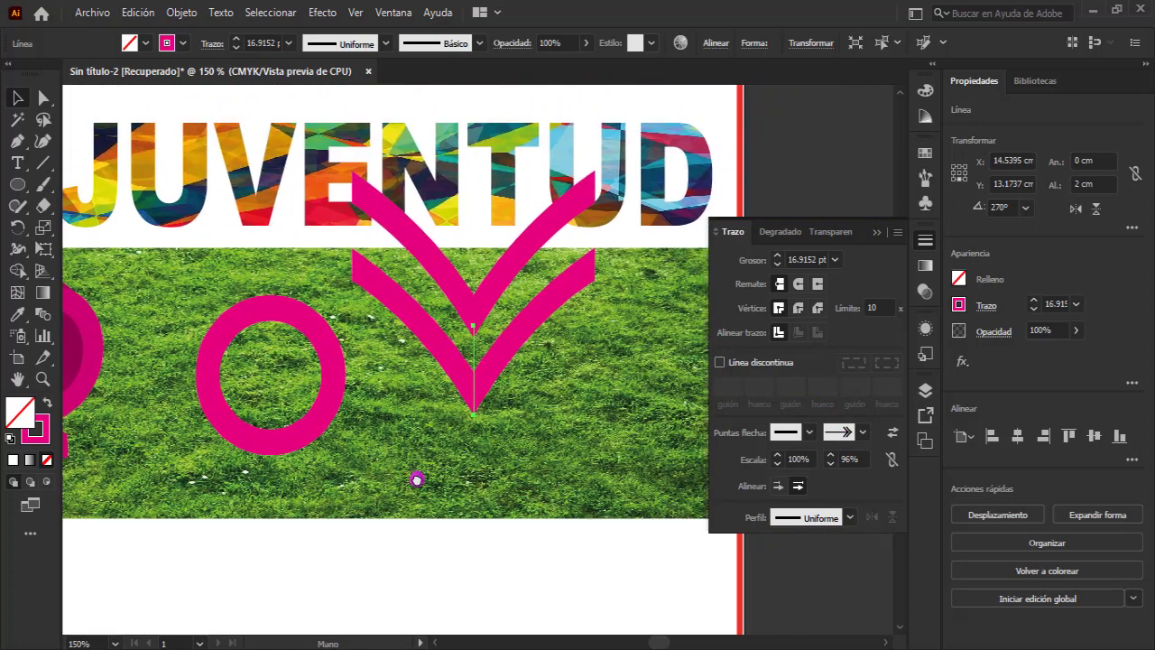
left_click(830, 464)
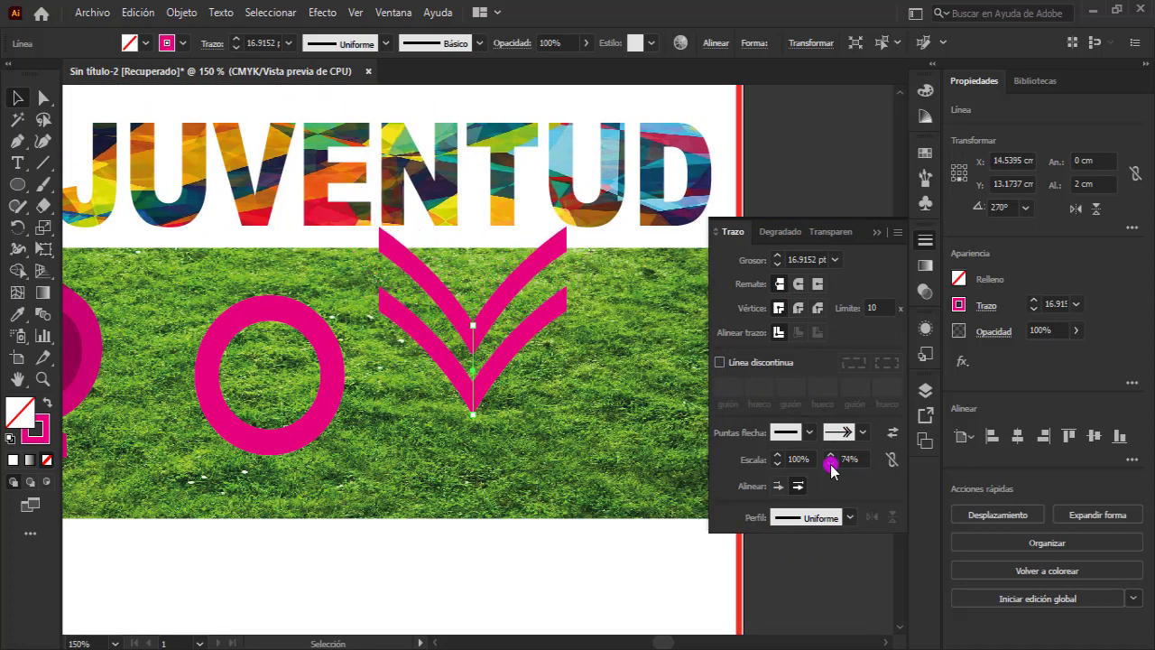
left_click(830, 464)
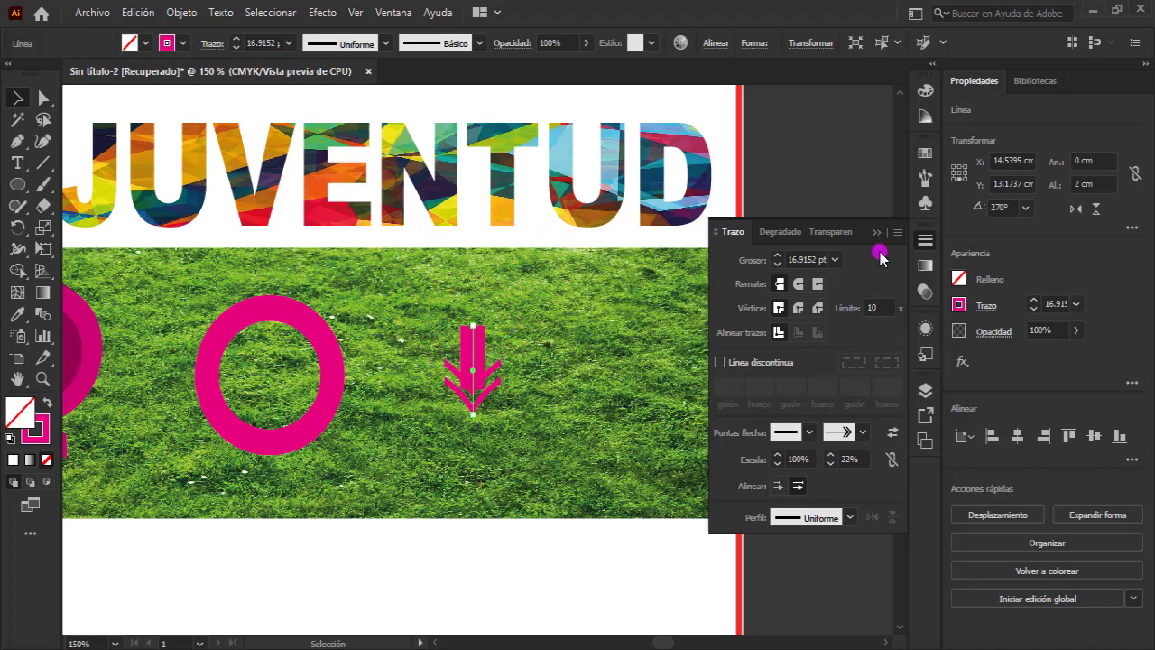
Step: Give the arrow line round joins and round caps, slightly enlarging the arrowhead
left_click(798, 307)
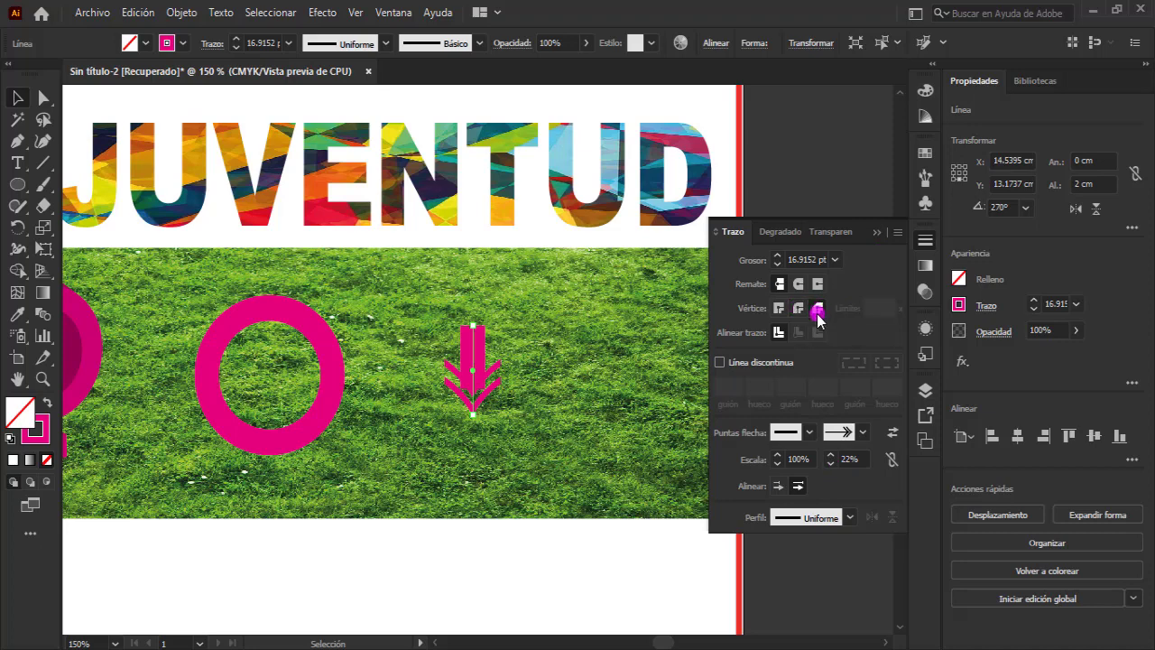
left_click(801, 285)
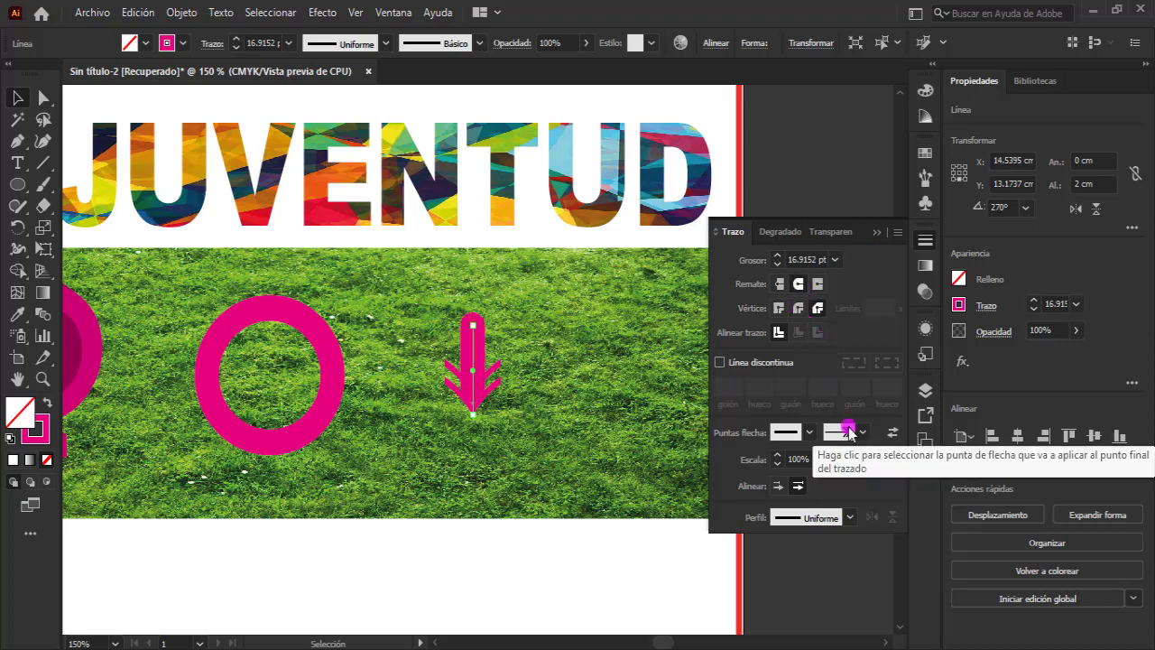
left_click(832, 459)
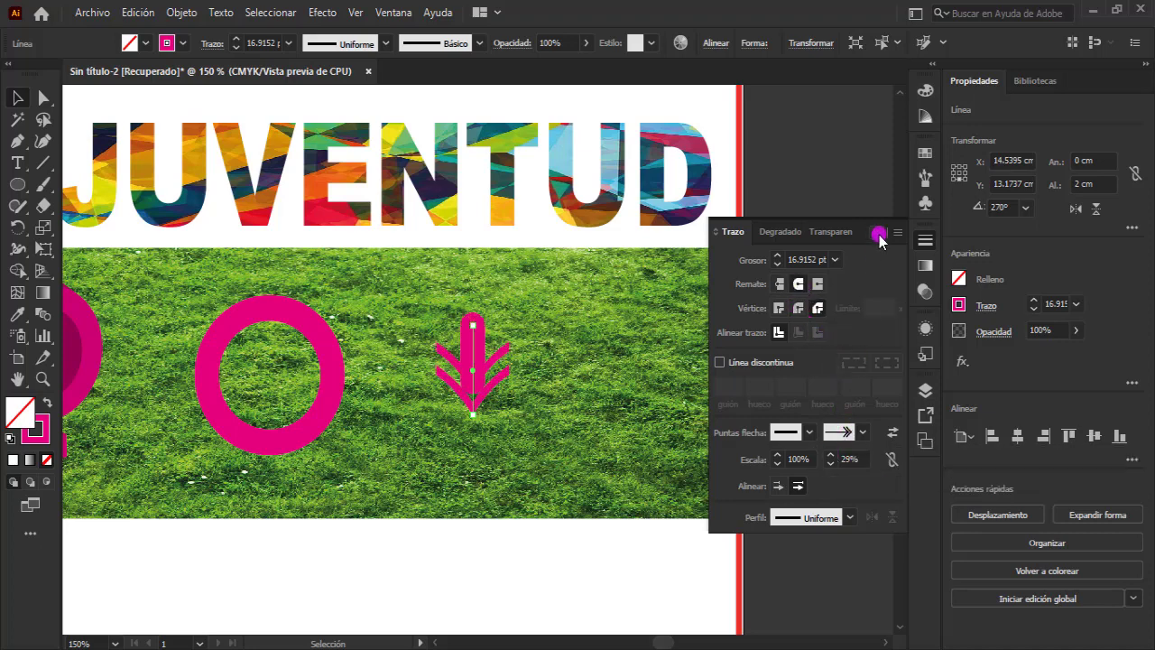
left_click(880, 237)
Step: Position the arrow line just below the second pink ring
left_click_drag(613, 392, 727, 347)
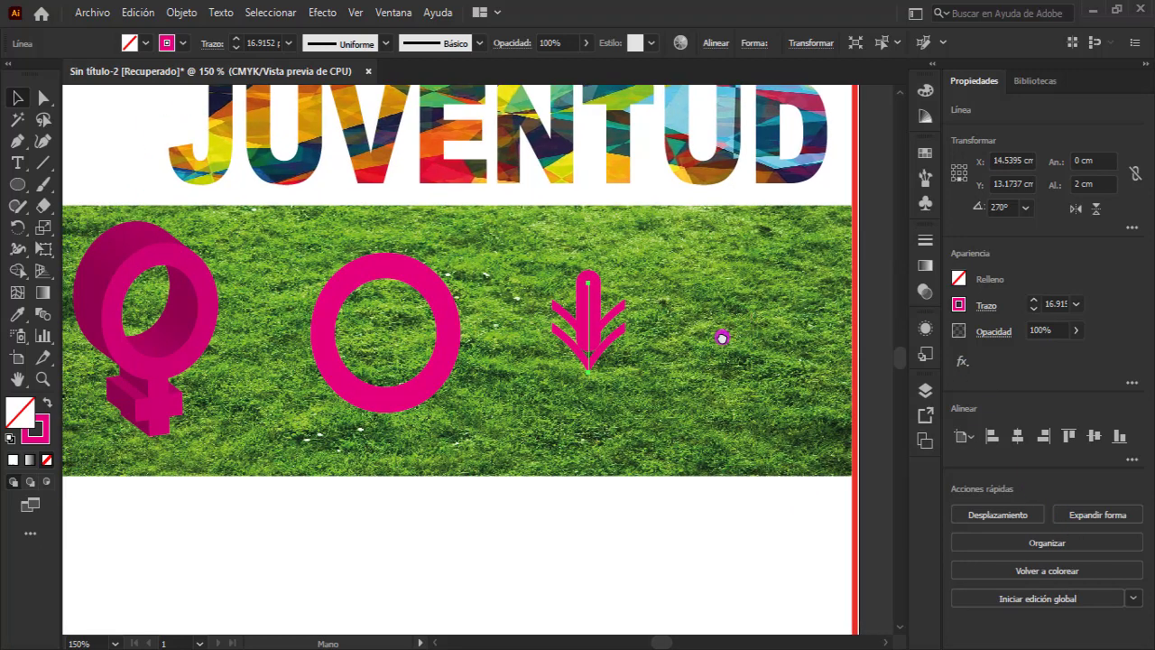
left_click_drag(431, 386, 443, 343)
left_click(593, 343)
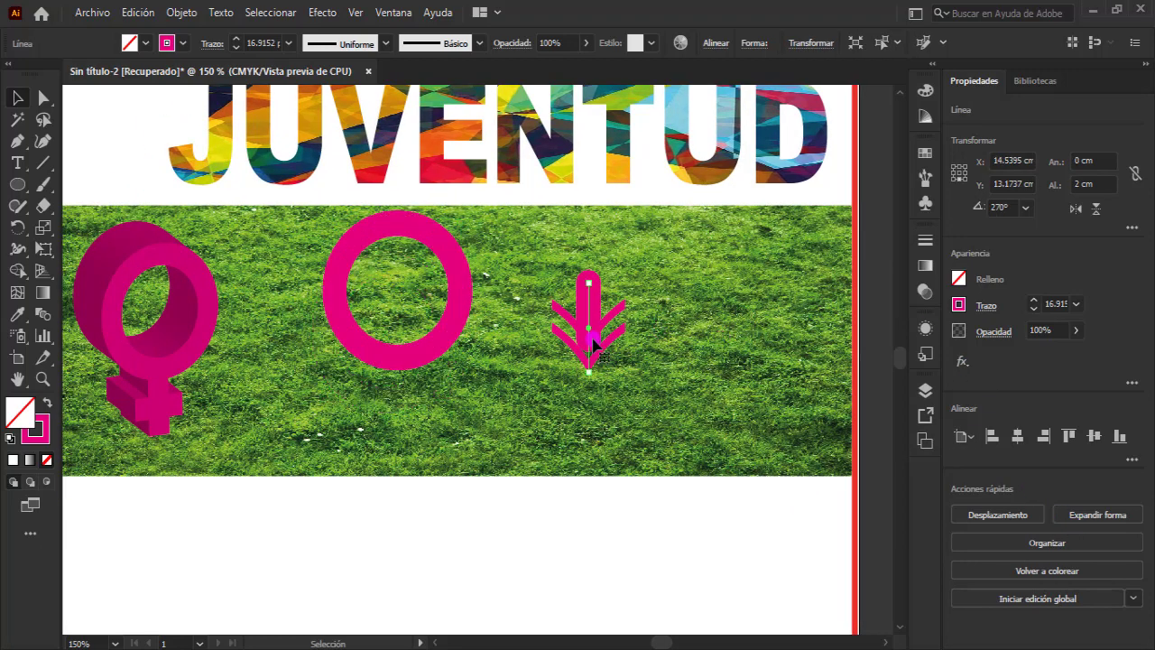
left_click_drag(589, 332, 400, 405)
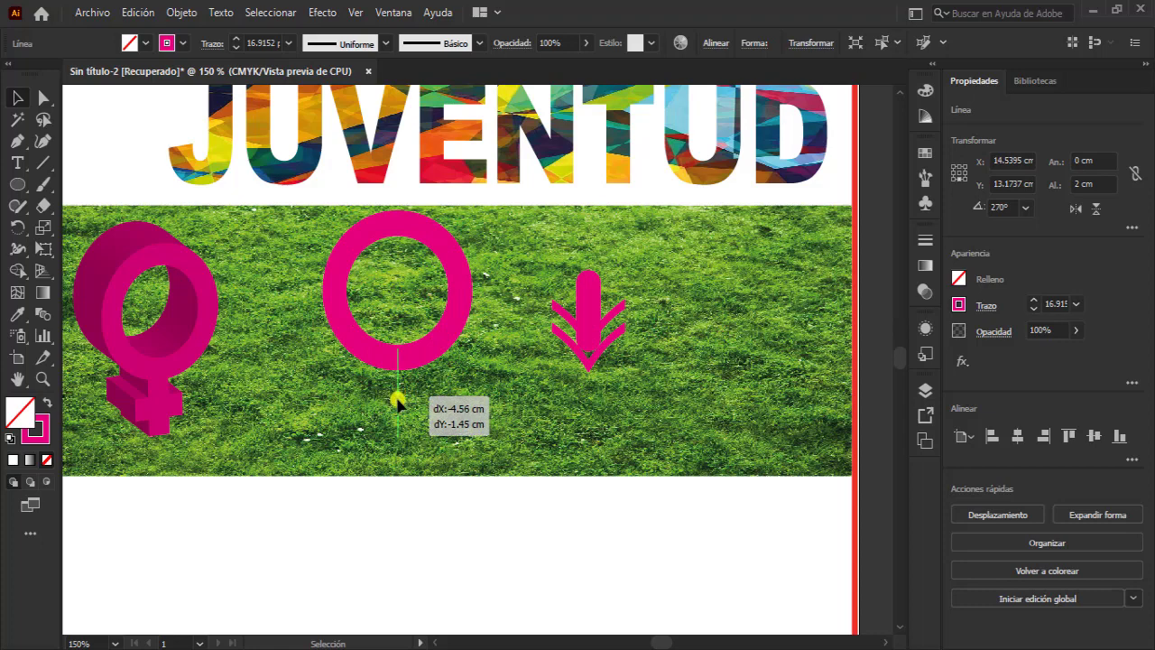
left_click_drag(399, 405, 395, 408)
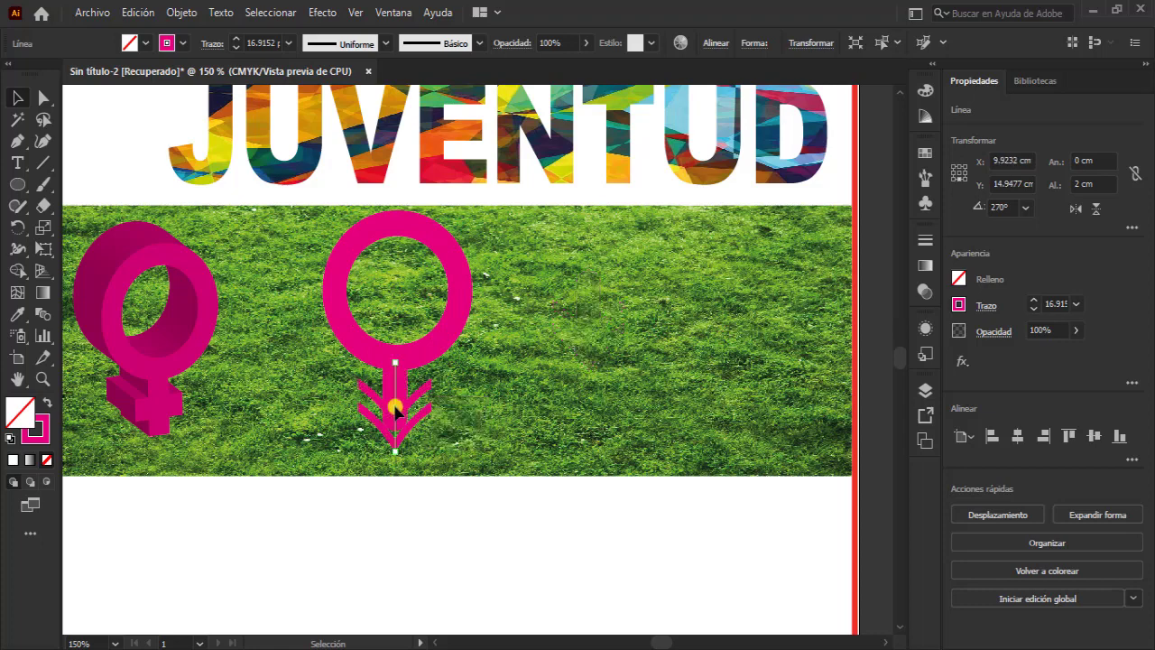
Step: Recolour the ring and arrow with a cyan stroke and group them
left_click(448, 332, "shift")
left_click(183, 45)
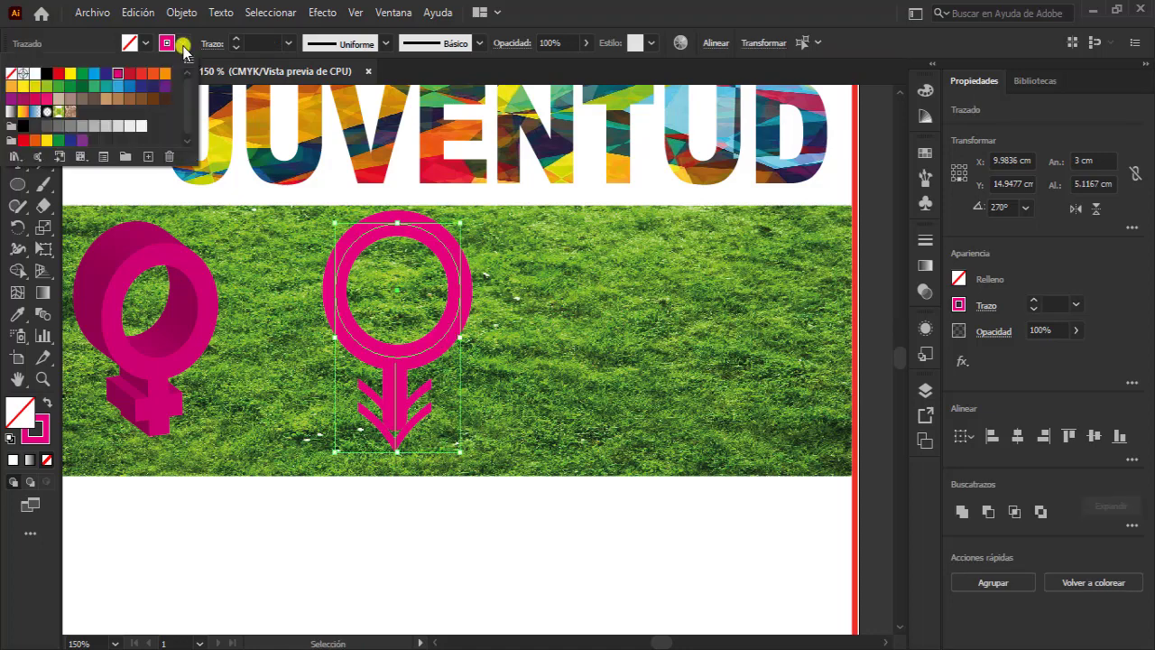
left_click(95, 78)
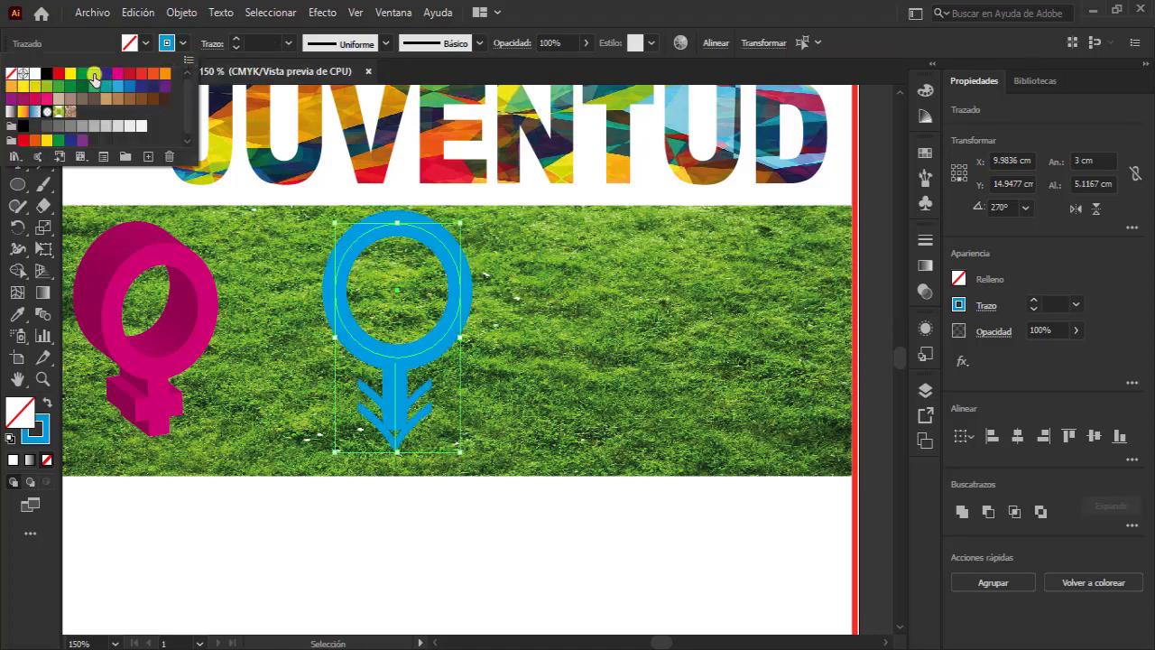
right_click(421, 352)
left_click(454, 380)
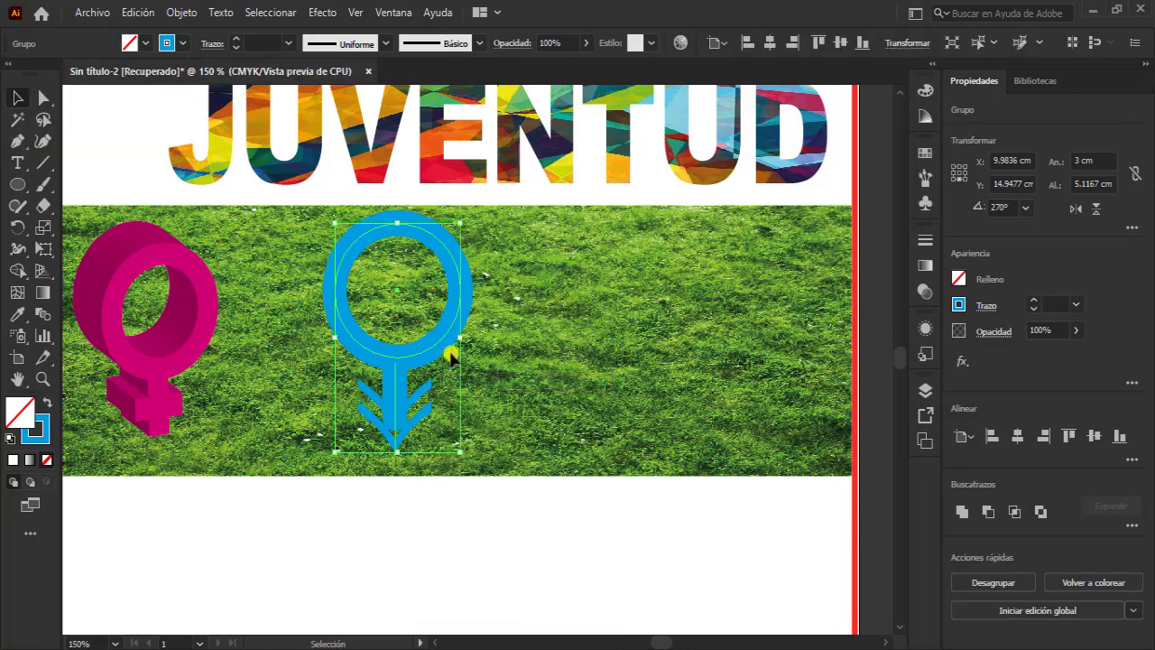
Step: Extrude the cyan symbol in 3D with rotation -18°, -20°, 8°
left_click(318, 18)
left_click(613, 114)
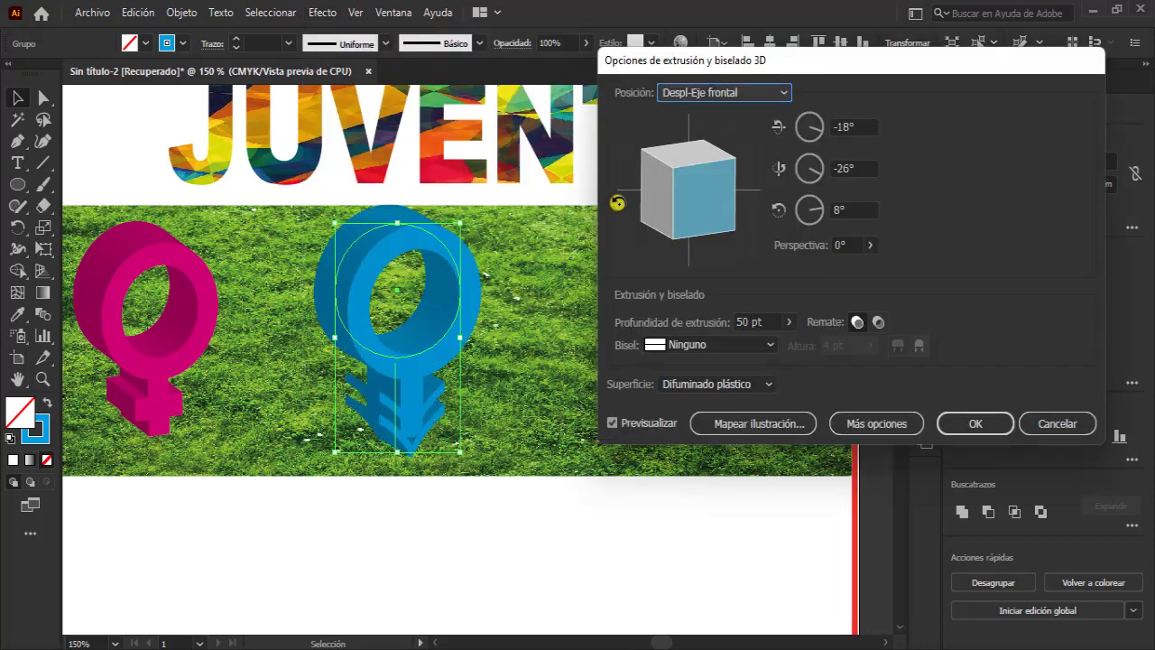
left_click(872, 171)
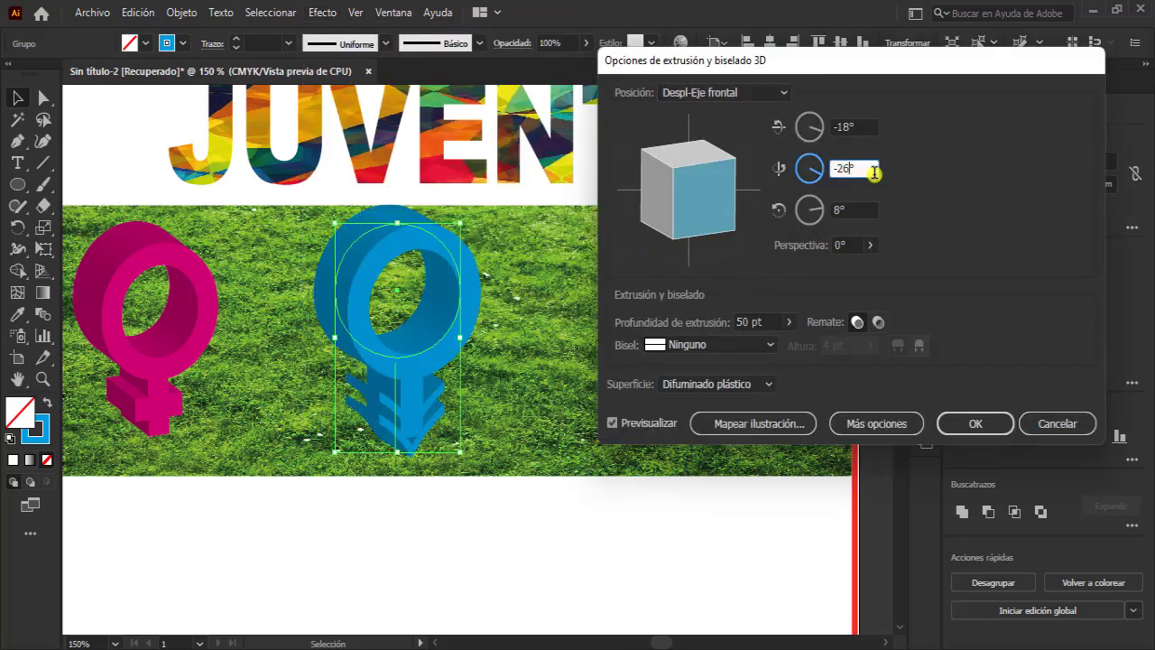
type("-20")
key("Tab")
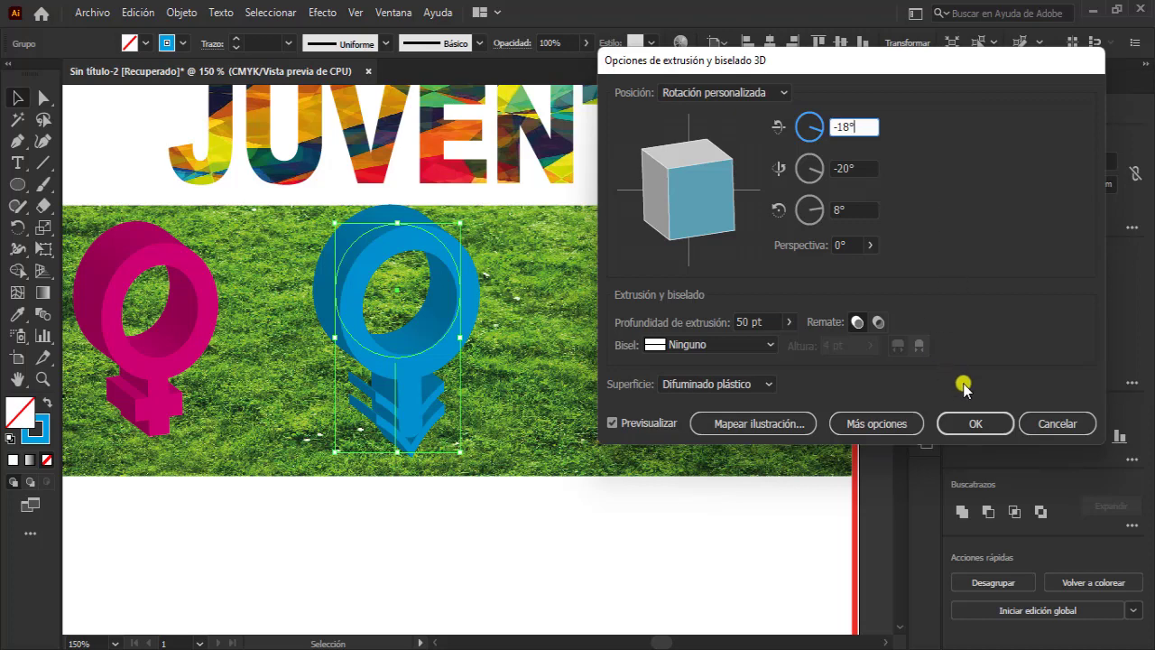
left_click(973, 423)
left_click_drag(608, 428, 772, 379)
Step: Move the blue male symbol beside the pink one and send it behind
left_click(379, 328)
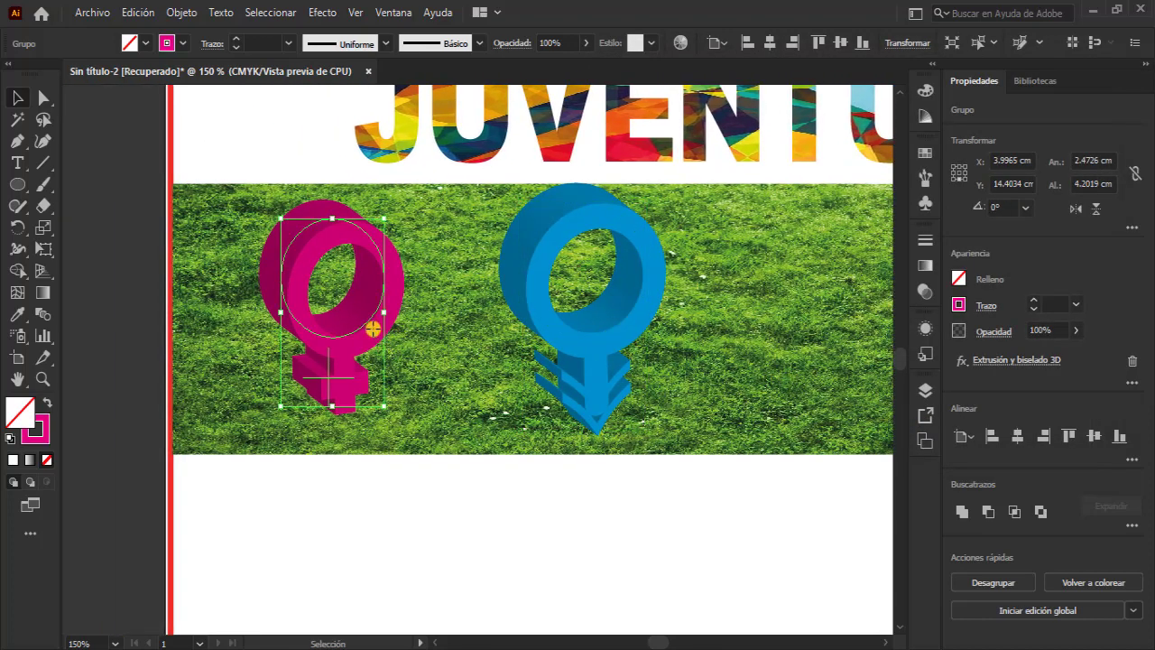
left_click_drag(420, 327, 470, 328)
left_click(653, 411)
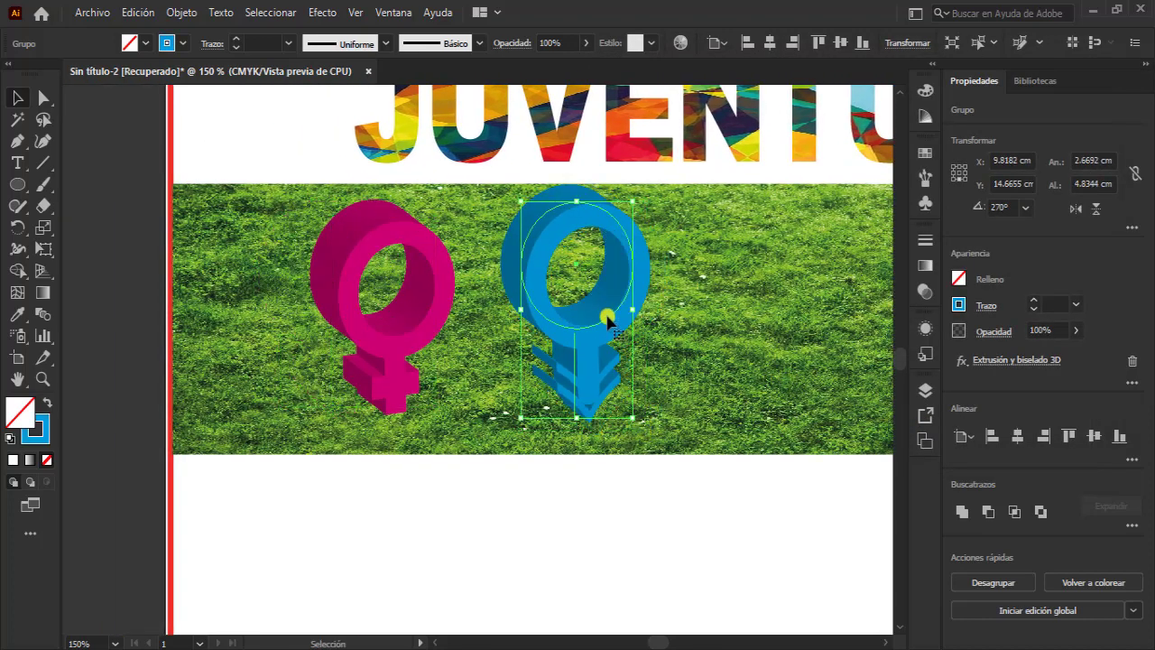
left_click_drag(608, 310, 306, 321)
right_click(306, 320)
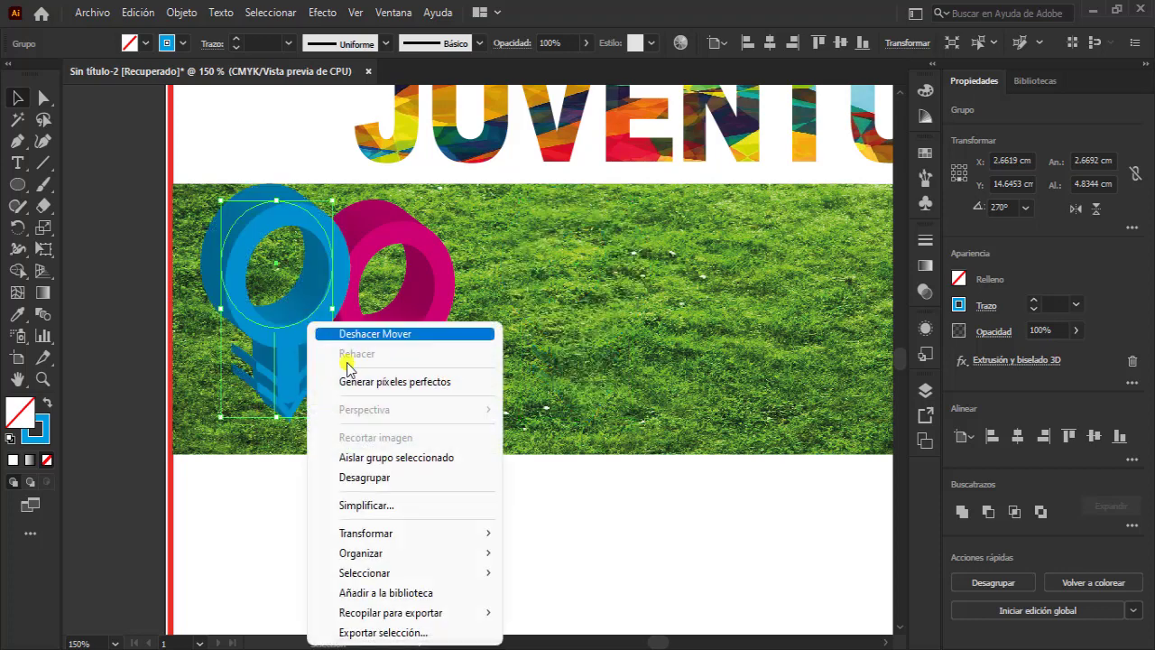
left_click(562, 590)
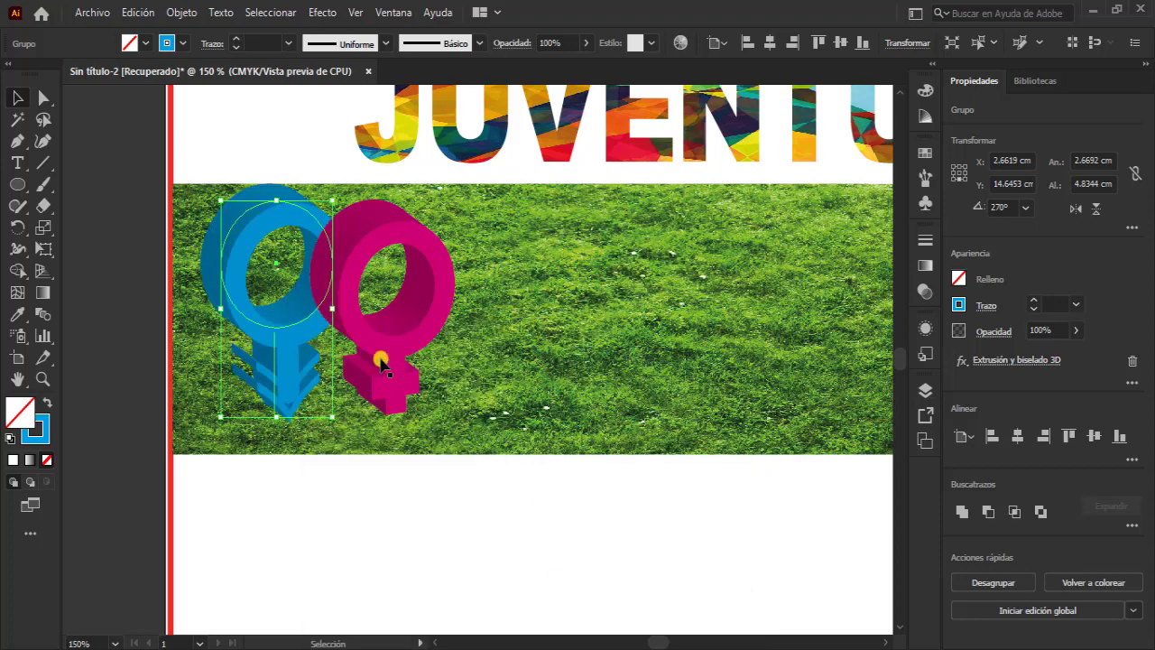
Step: Nudge the blue symbol slightly right and down to overlap the pink one
left_click(325, 474)
left_click(303, 327)
key("Right")
key("Down")
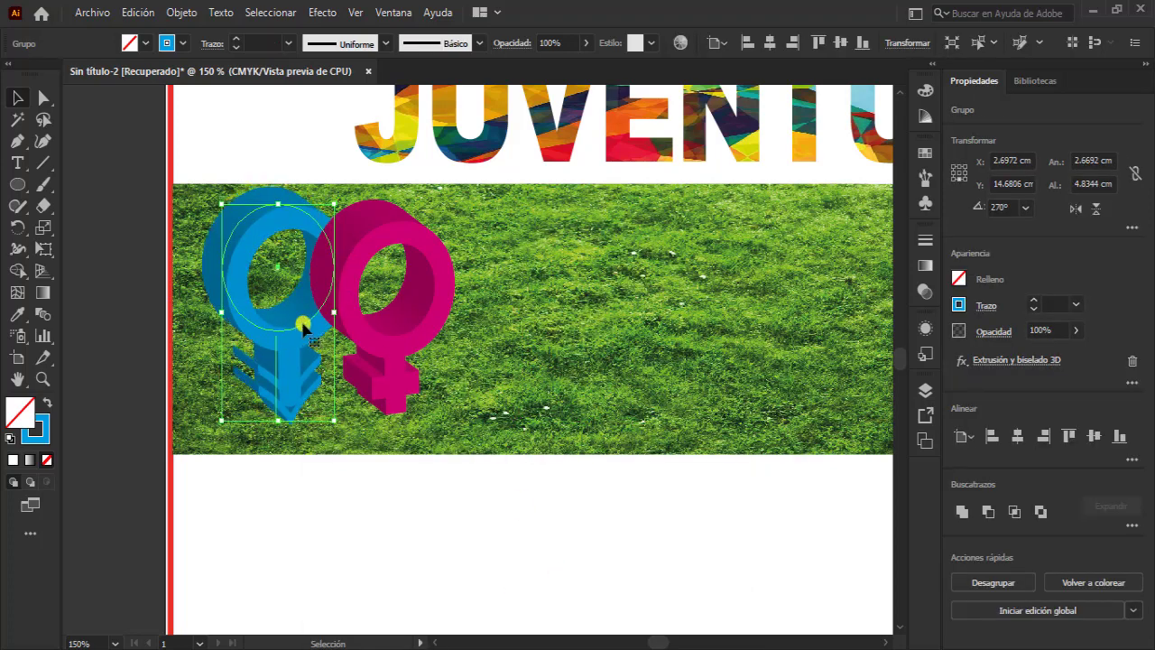
key("Right")
key("Down")
key("Down")
key("Down")
key("Down")
key("Down")
key("Down")
key("Down")
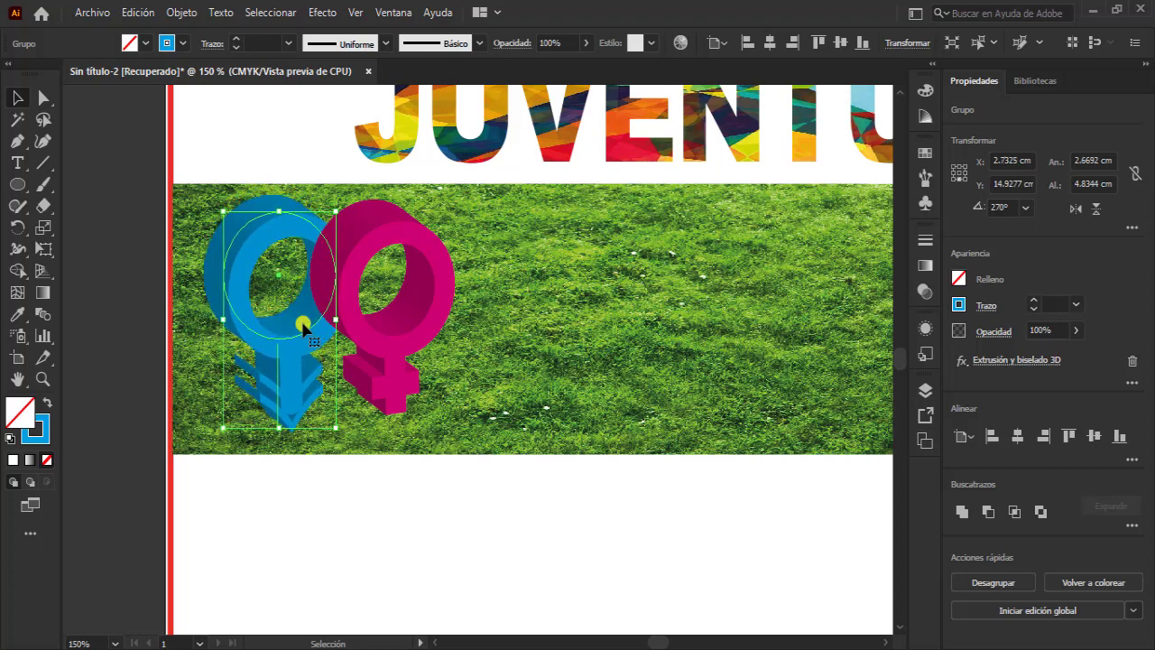
key("Down")
left_click(438, 433)
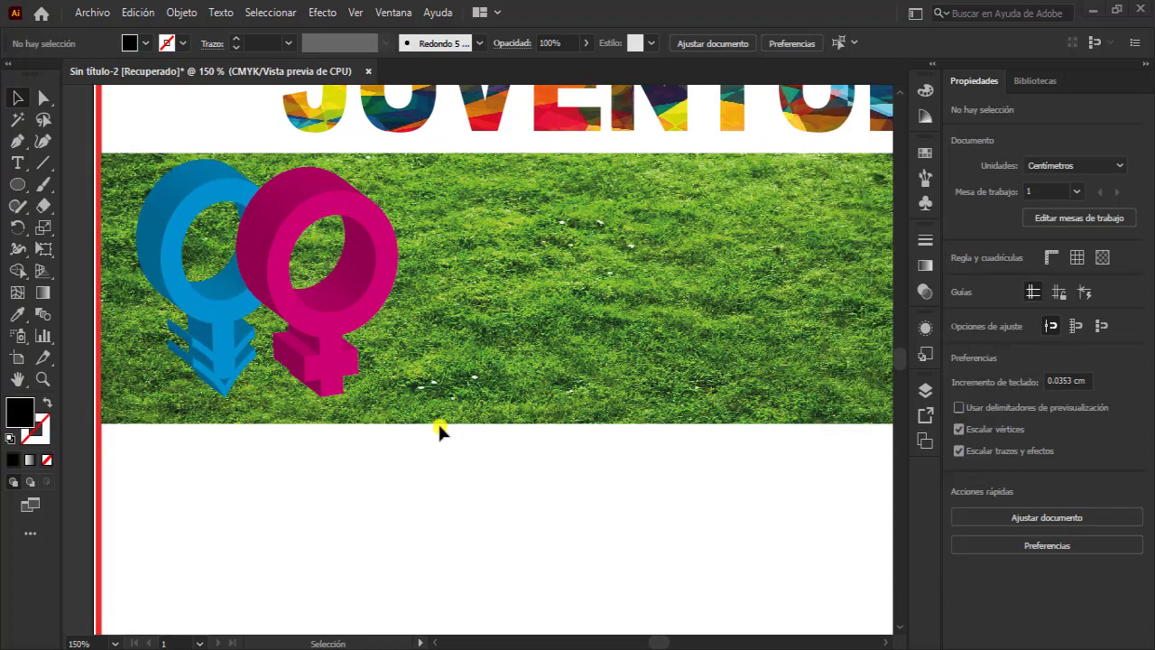
Step: Enlarge the pink symbol and shift both symbols left on the grass band
left_click(347, 320)
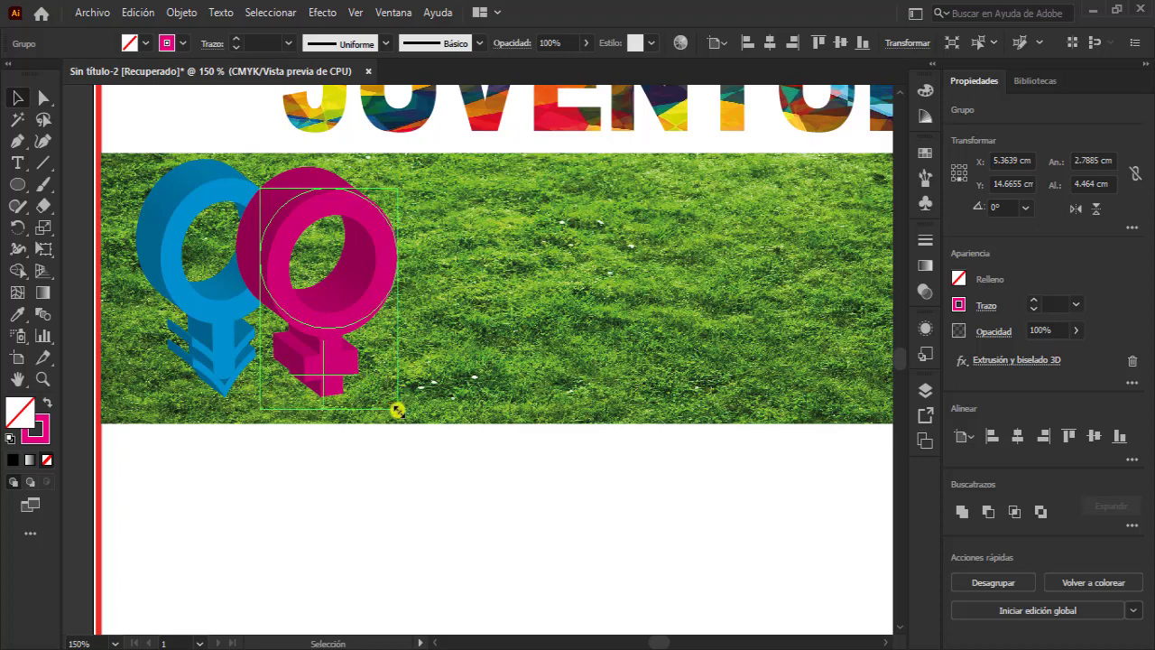
left_click_drag(397, 411, 379, 397)
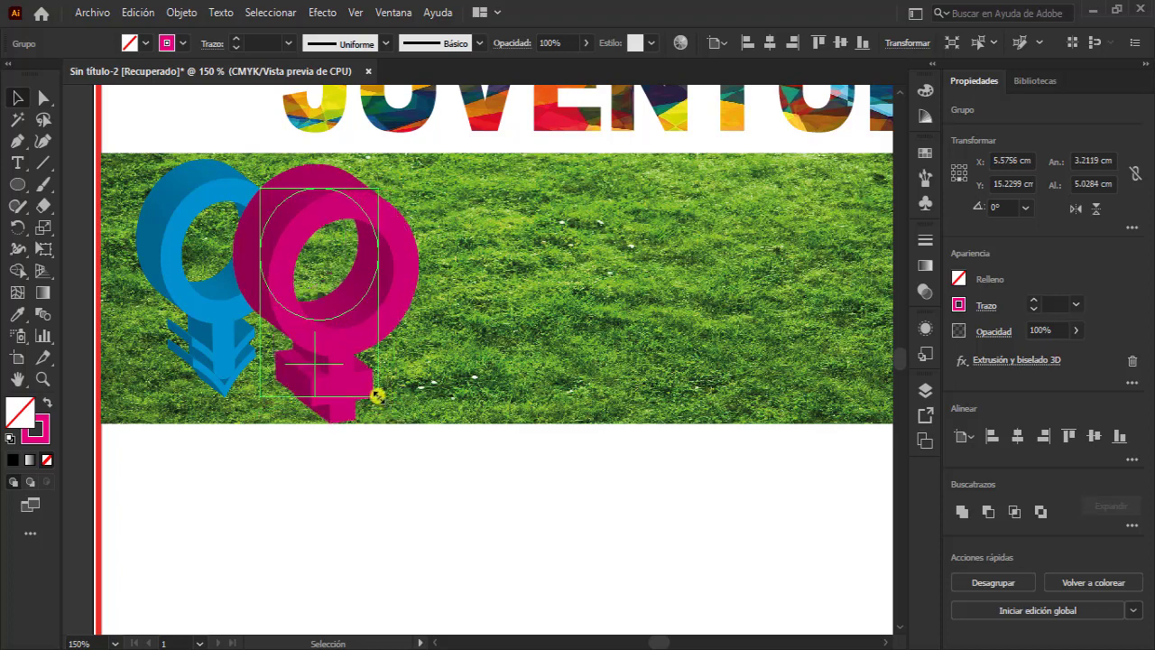
left_click(232, 308, "shift")
mouse_move(232, 304)
left_mouse_down()
mouse_move(197, 296)
mouse_move(221, 293)
mouse_move(217, 304)
left_mouse_up()
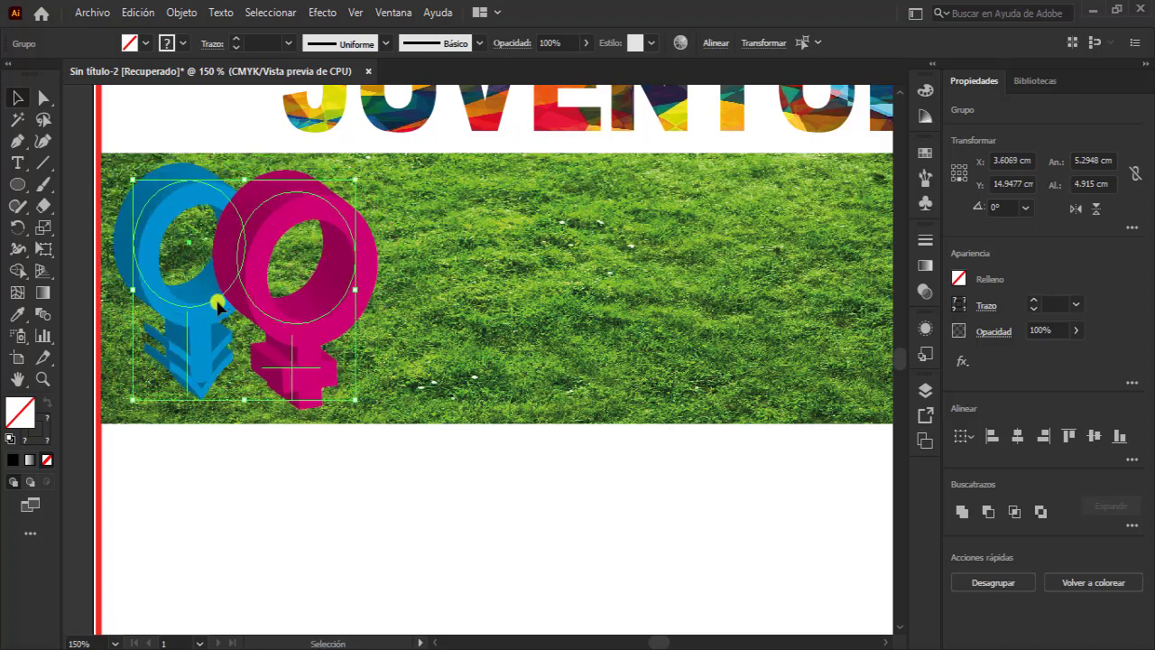
left_click(418, 455)
Step: Add the slogan text '¡¡¡ PASALA BIEN !!!' on the grass band and enlarge it
left_click(17, 162)
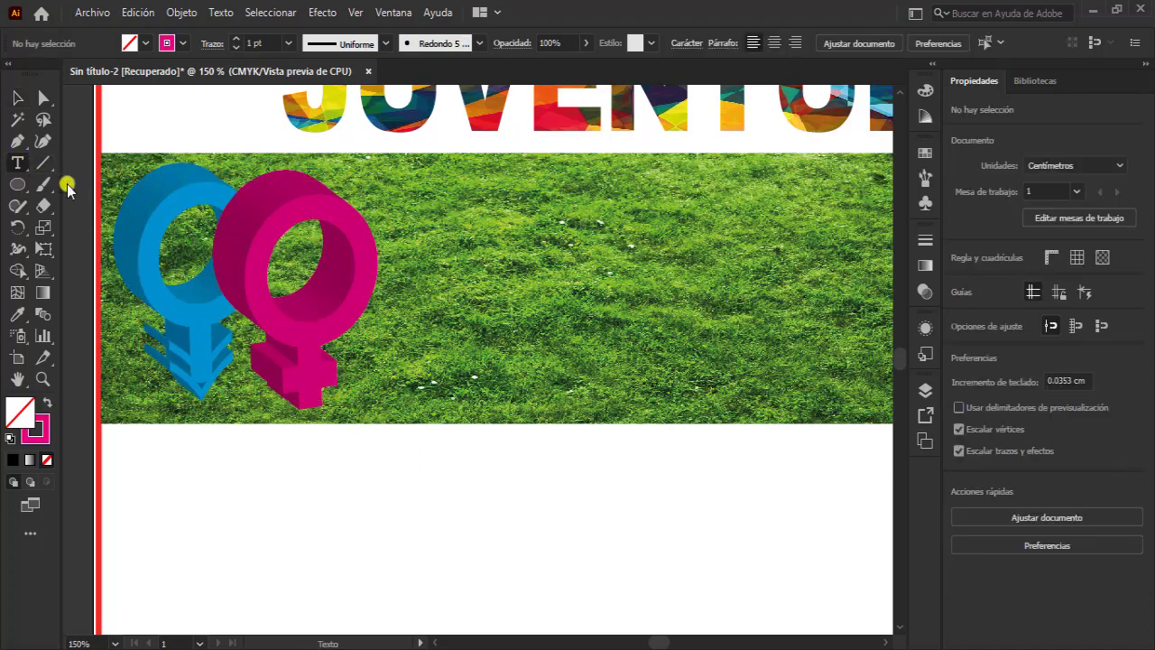
left_click(526, 257)
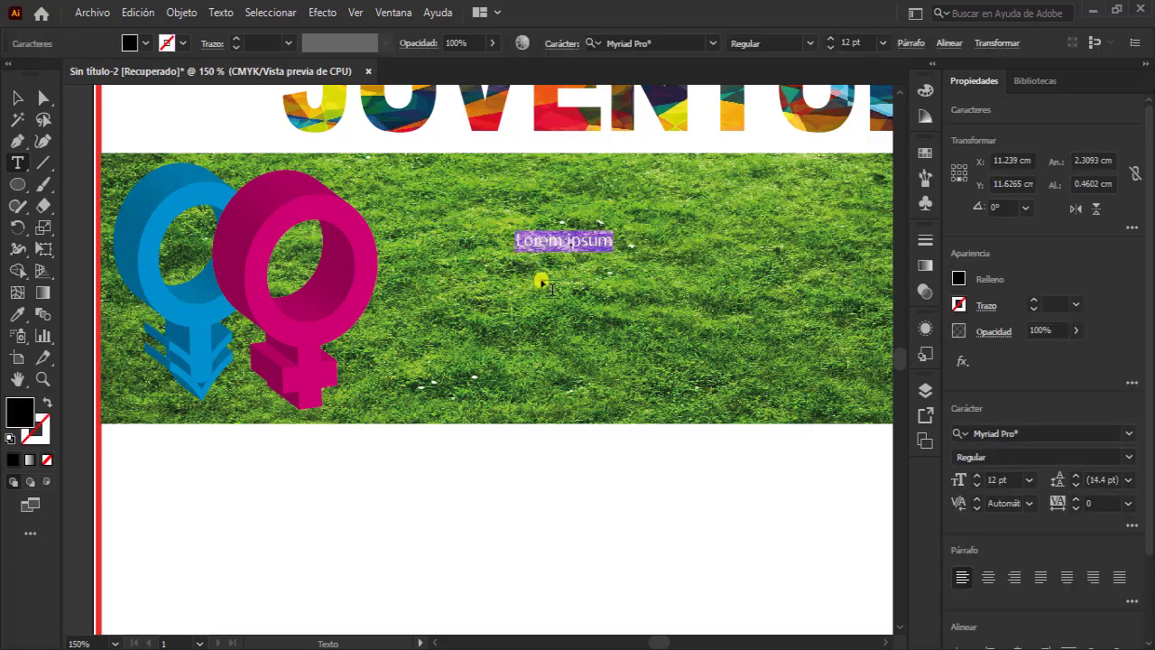
key("BackSpace")
type("¡¡¡ PASALA BIEN !!!")
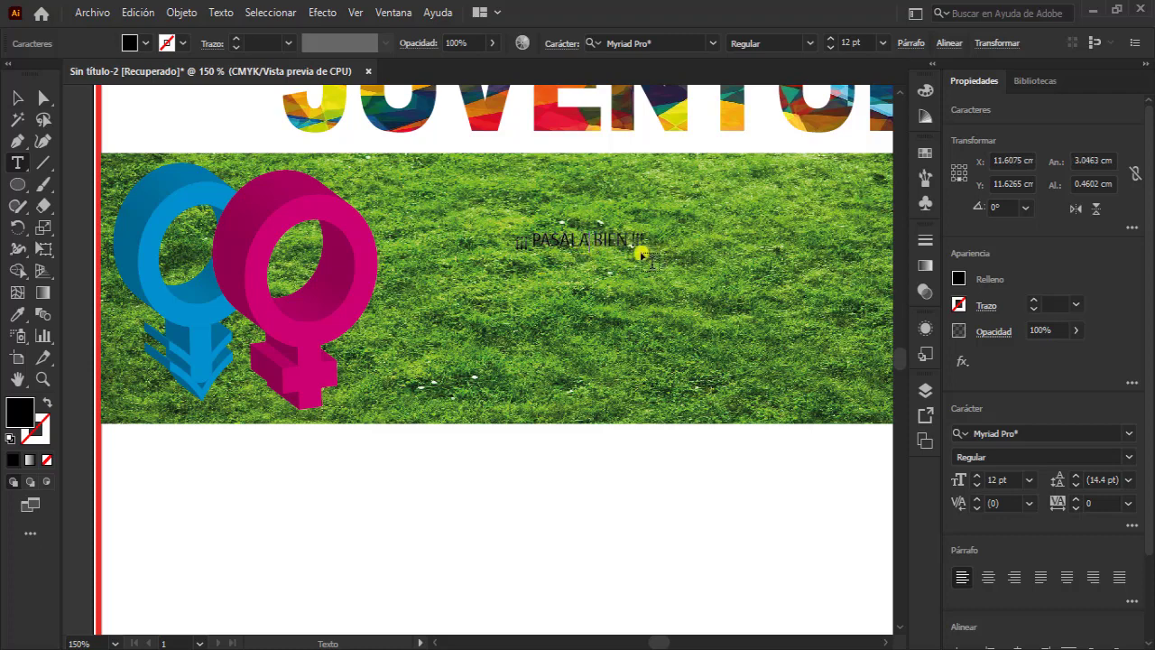
left_click(18, 97)
mouse_move(642, 252)
left_mouse_down()
mouse_move(781, 342)
mouse_move(767, 304)
left_mouse_up()
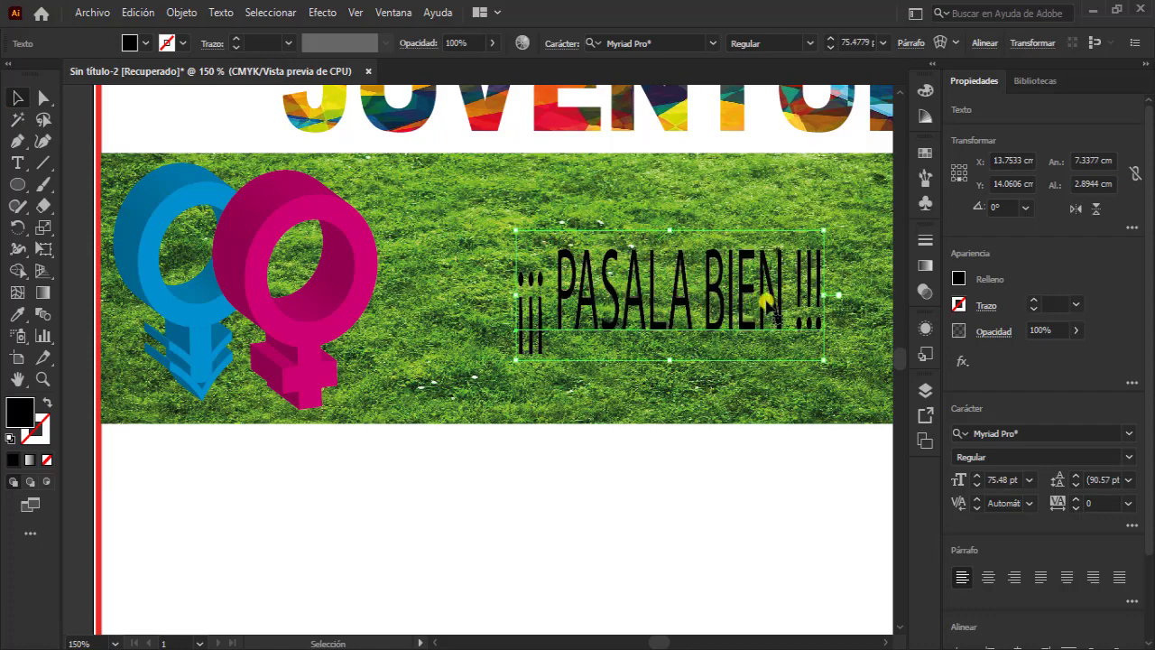
Step: Format the slogan in Arial Black with a white fill
key("t")
left_click_drag(574, 258, 266, 258)
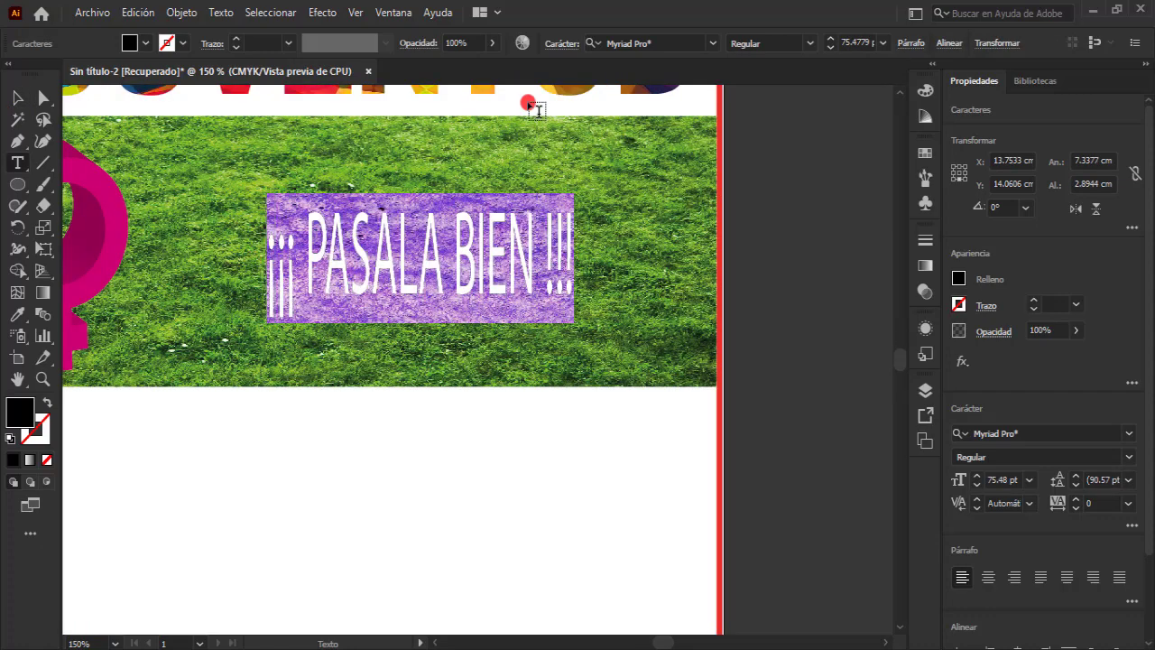
left_click(624, 43)
type("RIAL")
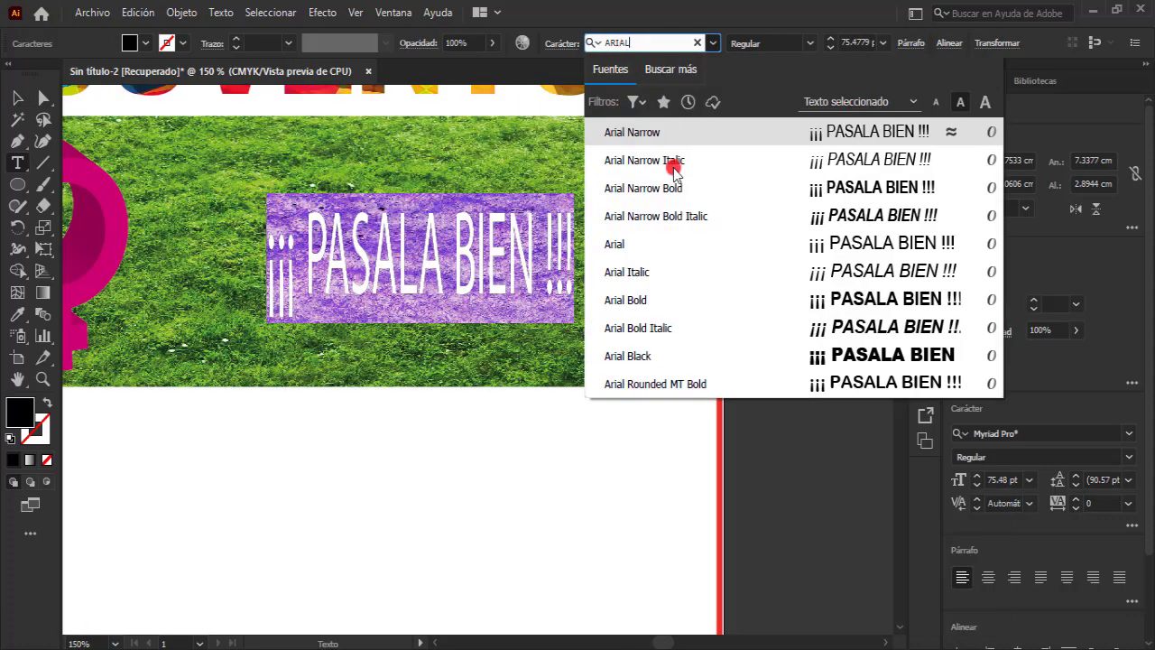
left_click(753, 356)
left_click(146, 42)
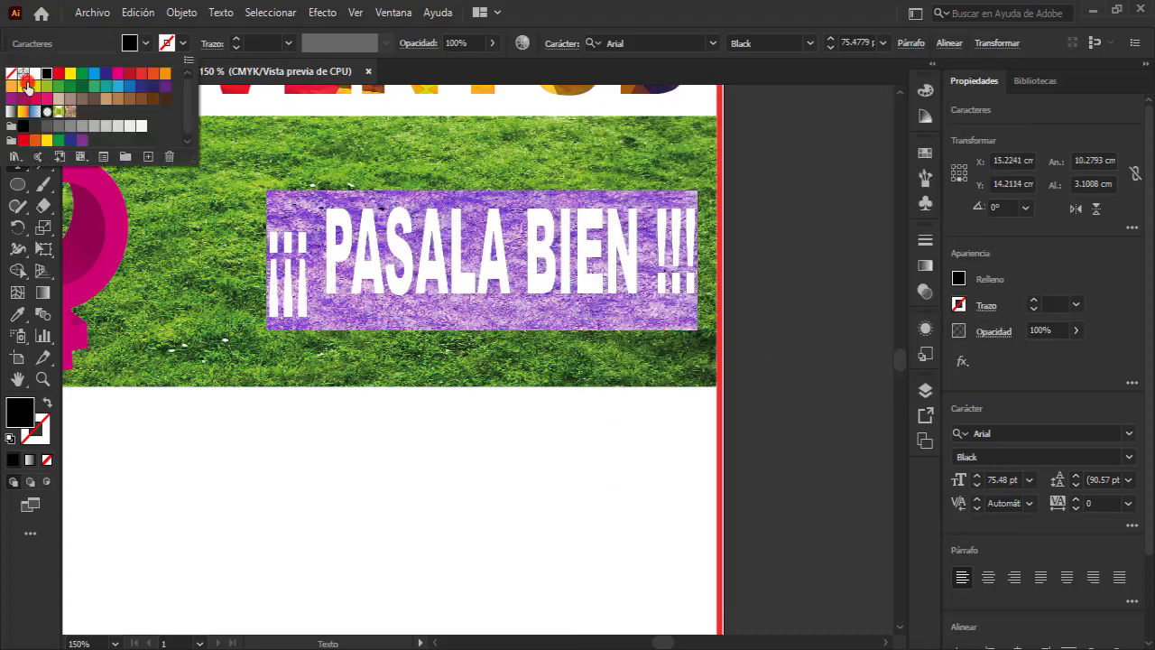
left_click(34, 73)
key("Escape")
key("Escape")
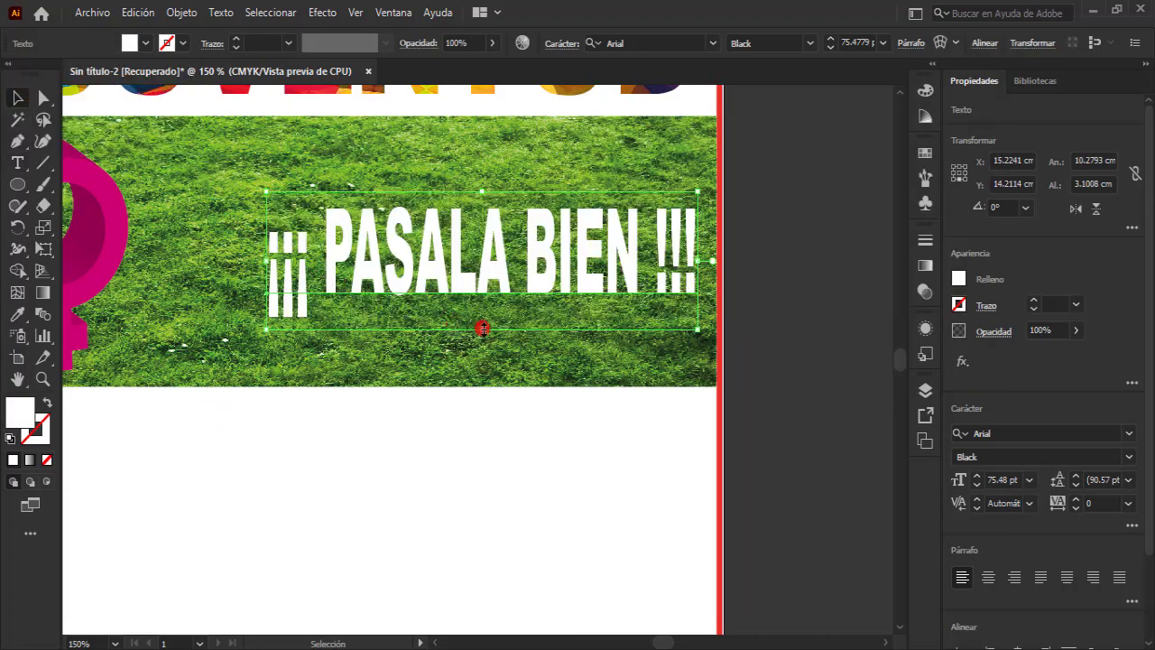
Step: Set the slogan's tracking to 80, then reposition and enlarge it to about 92 pt
left_click_drag(483, 327, 483, 300)
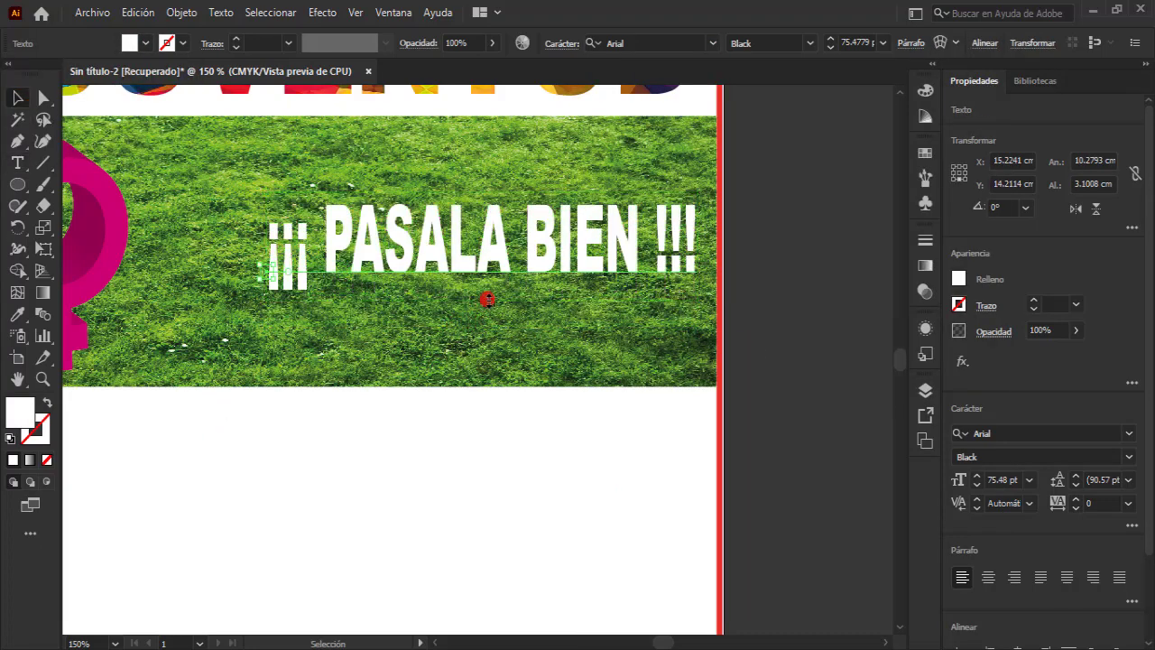
left_click(1090, 502)
type("8")
key("Return")
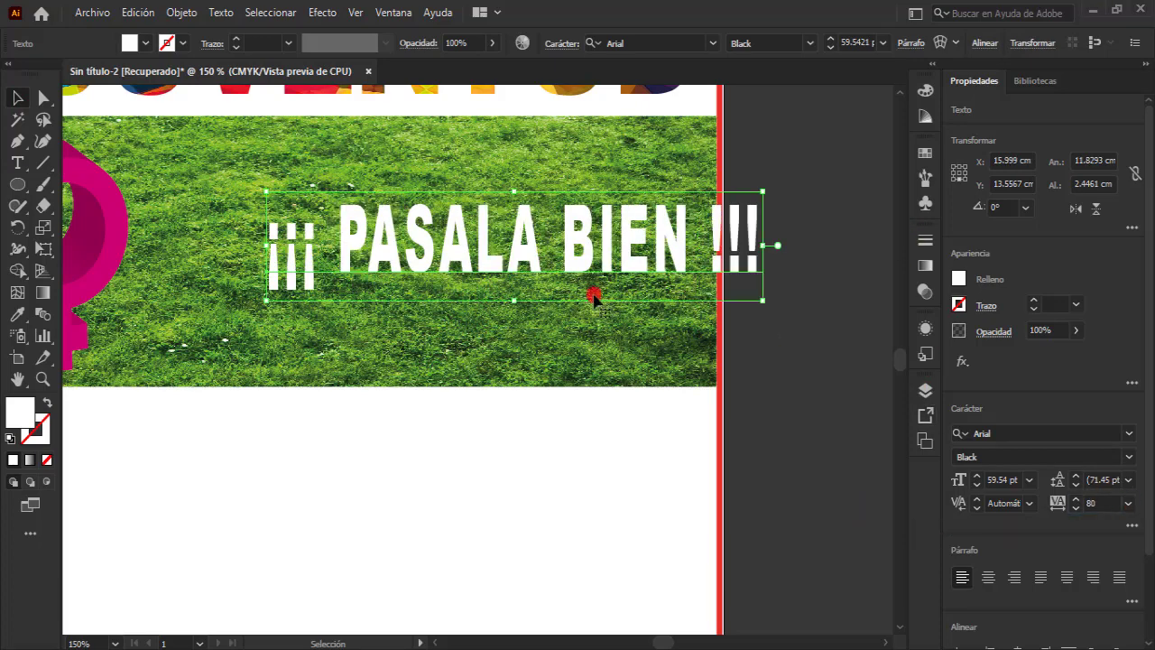
left_click_drag(588, 270, 501, 259)
left_click_drag(673, 289, 600, 235)
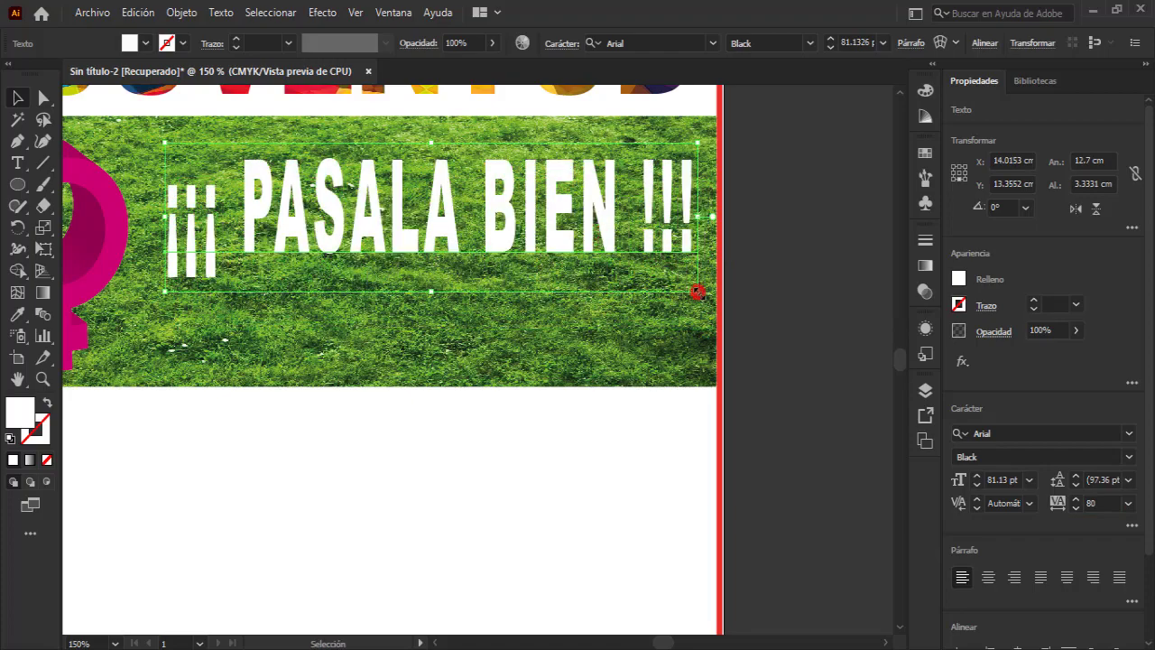
left_click_drag(697, 291, 710, 314)
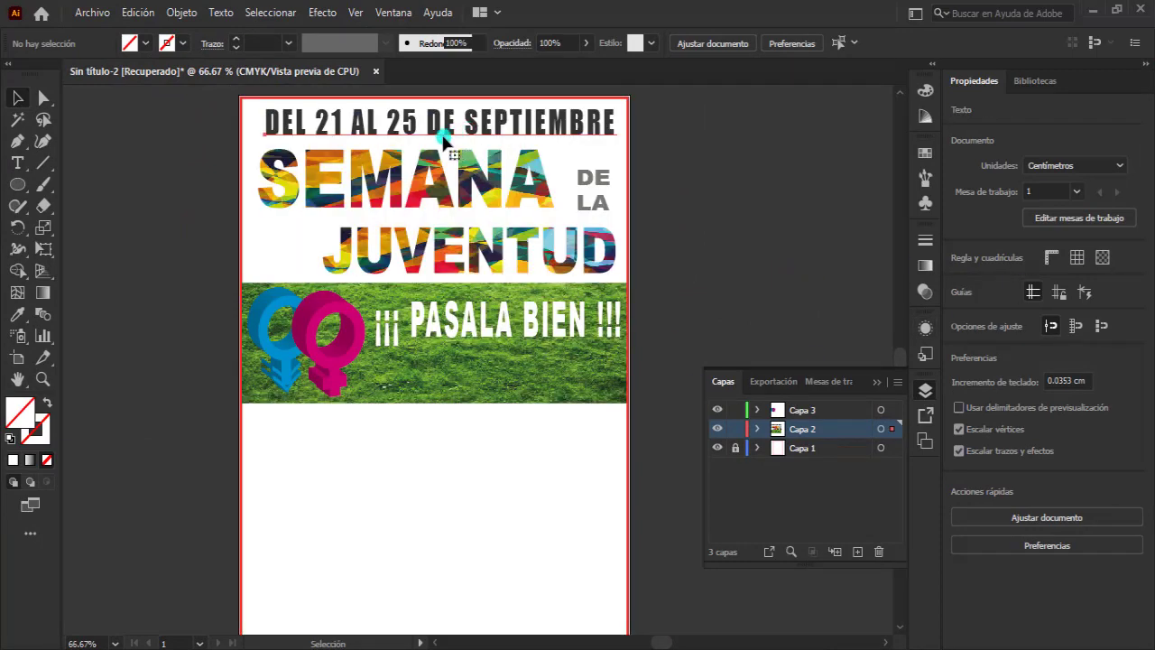
left_click(439, 138)
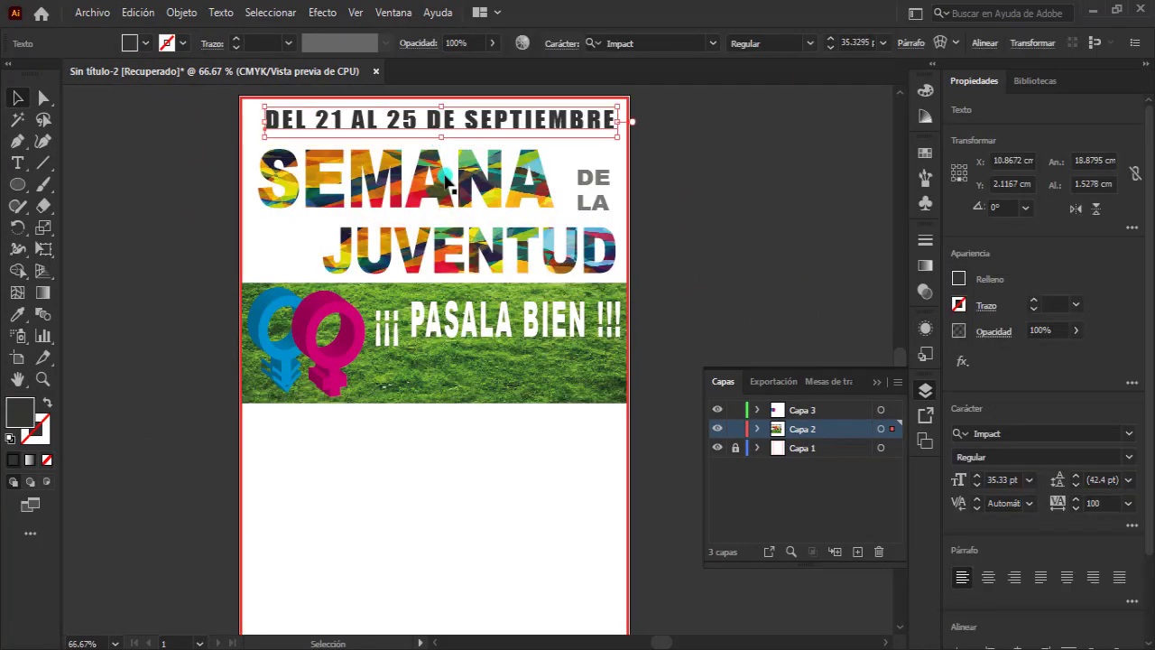
left_click(447, 179)
Step: Shorten the SEMANA DE LA JUVENTUD title block and move DE LA up and left
left_click(570, 246, "shift")
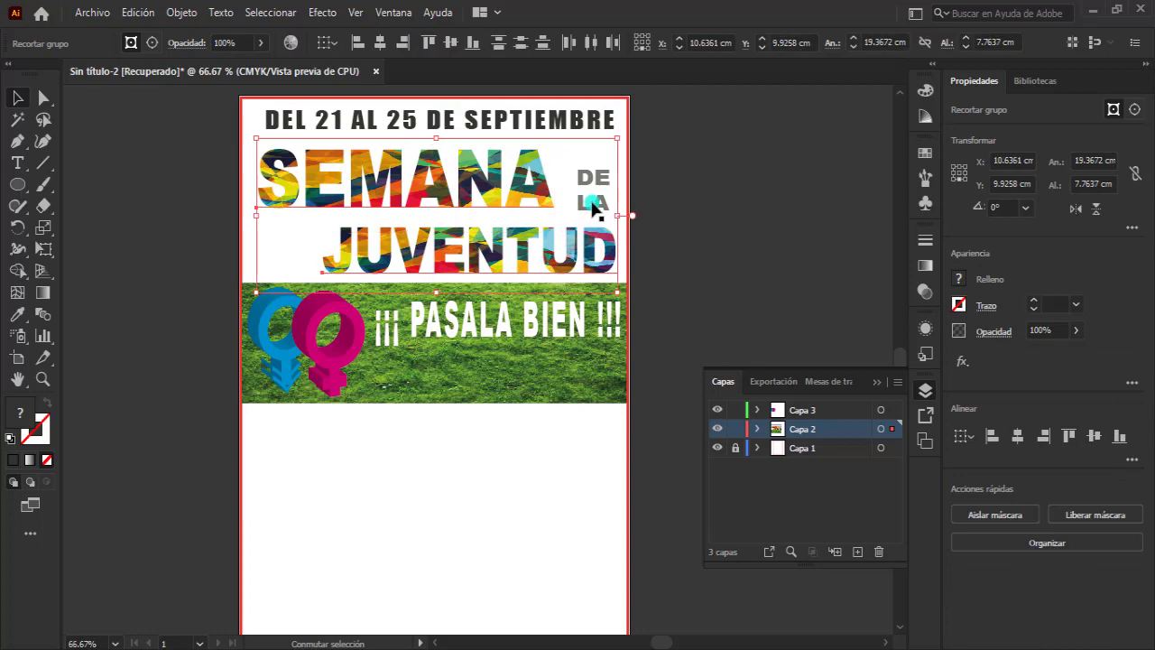
left_click(593, 202, "shift")
left_click(592, 177, "shift")
left_click_drag(442, 296, 435, 268)
left_click(611, 184)
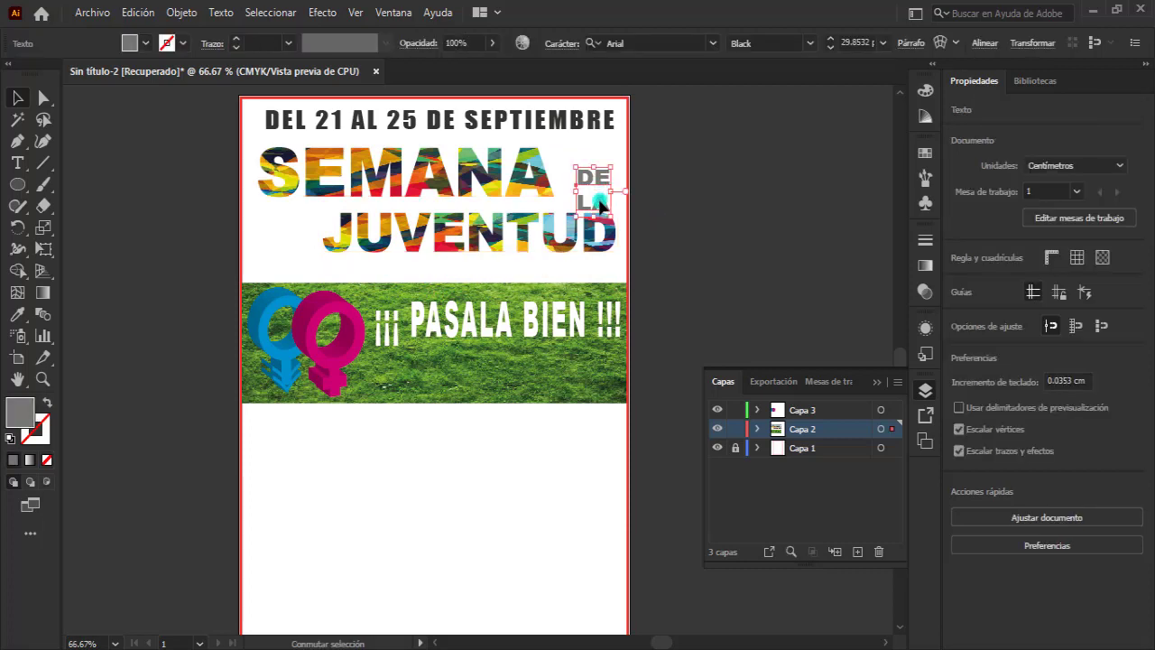
left_click_drag(599, 216, 586, 204)
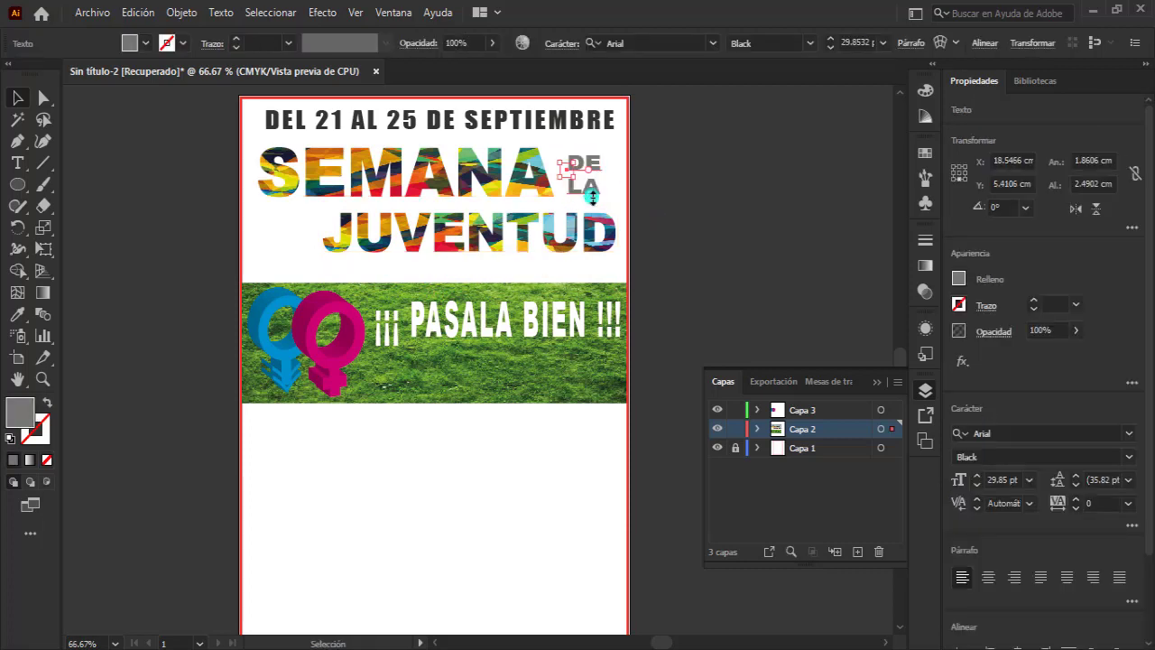
Step: Raise and shorten the grass band, and shrink and raise the pink and blue symbols
left_click(456, 368)
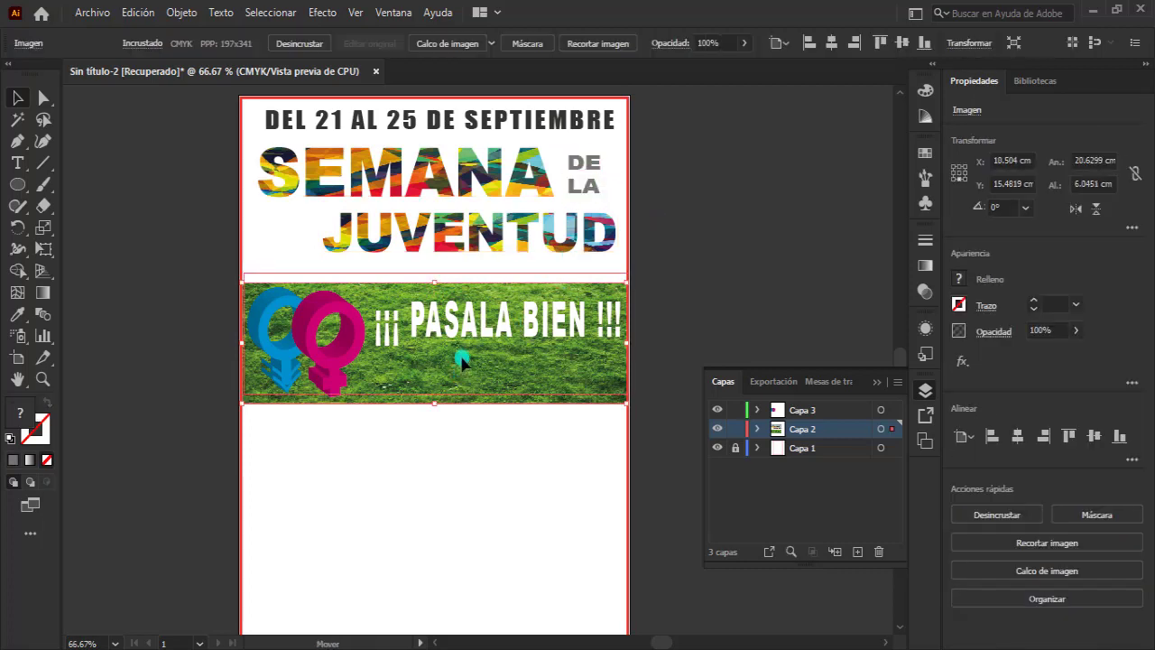
left_click_drag(457, 372, 459, 353)
left_click(314, 363)
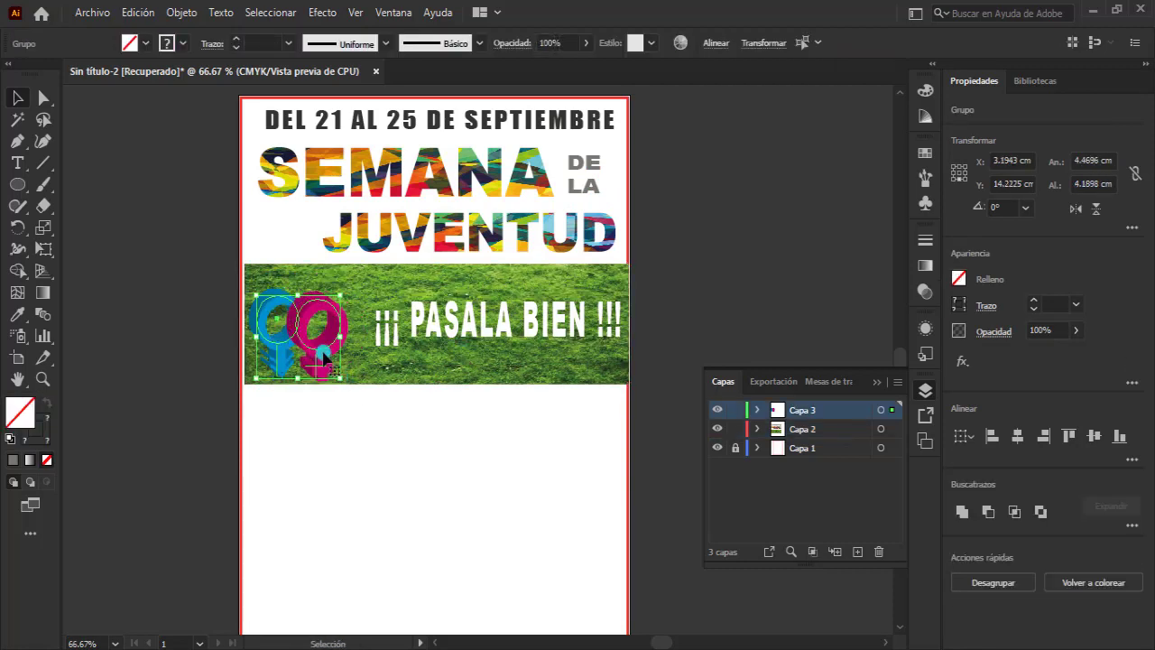
left_click_drag(340, 376, 340, 358)
left_click(449, 356)
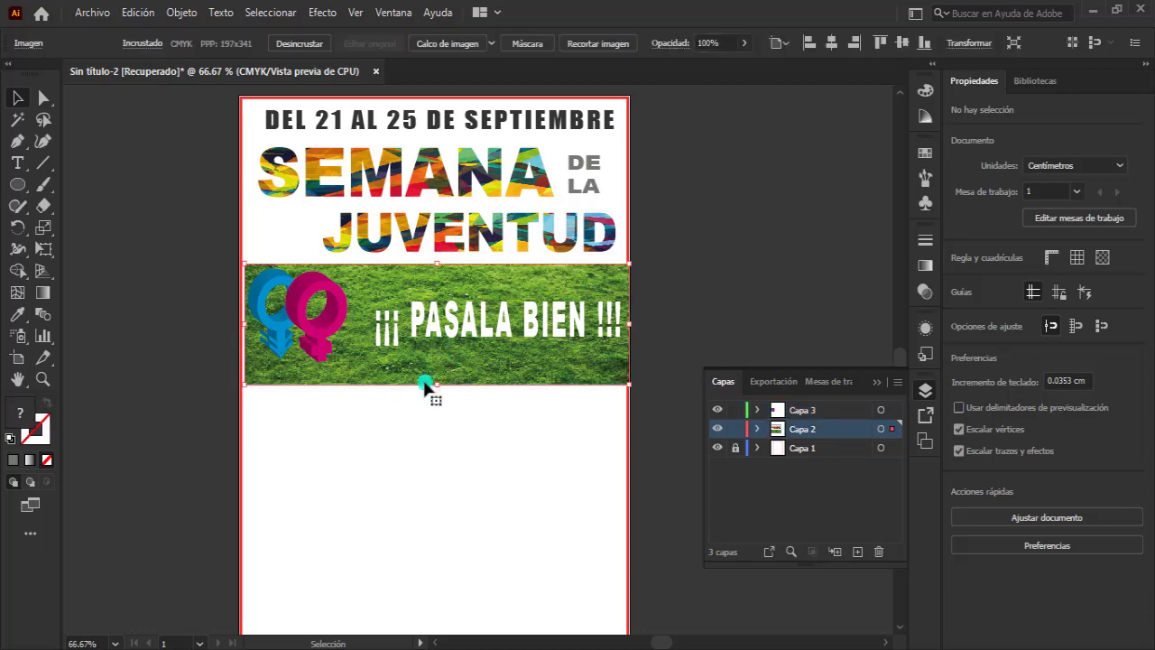
left_click_drag(437, 383, 444, 365)
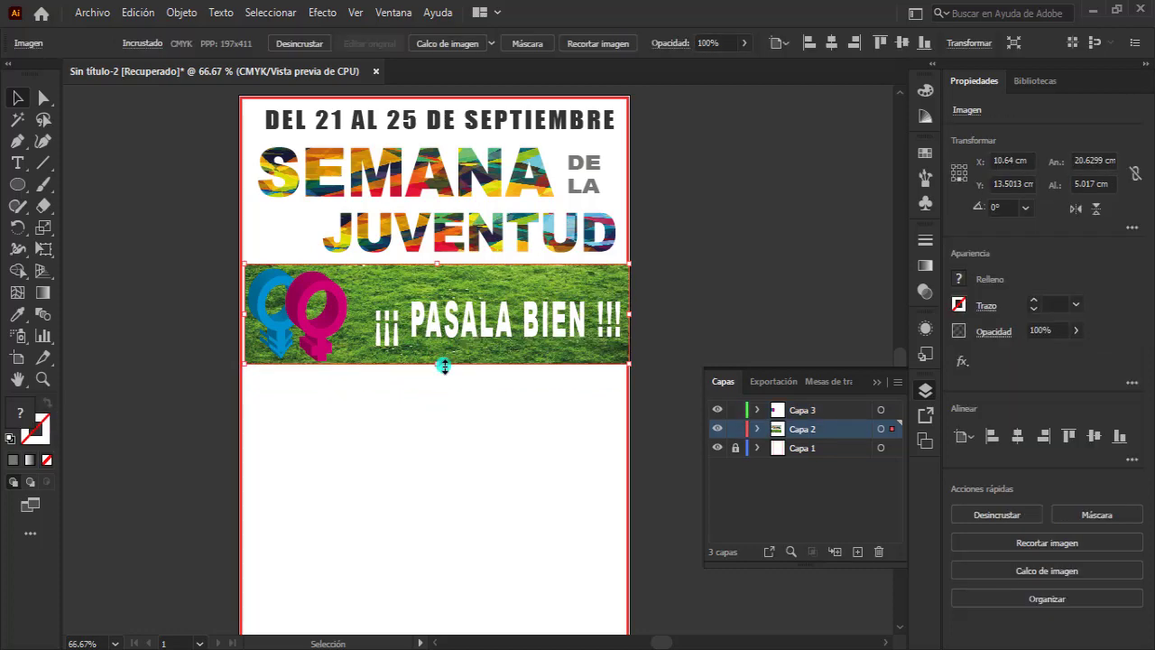
Step: Widen the PASALA BIEN slogan leftward and nudge it up, then stretch the grass band leftward
left_click(469, 334)
left_click_drag(372, 329, 349, 329)
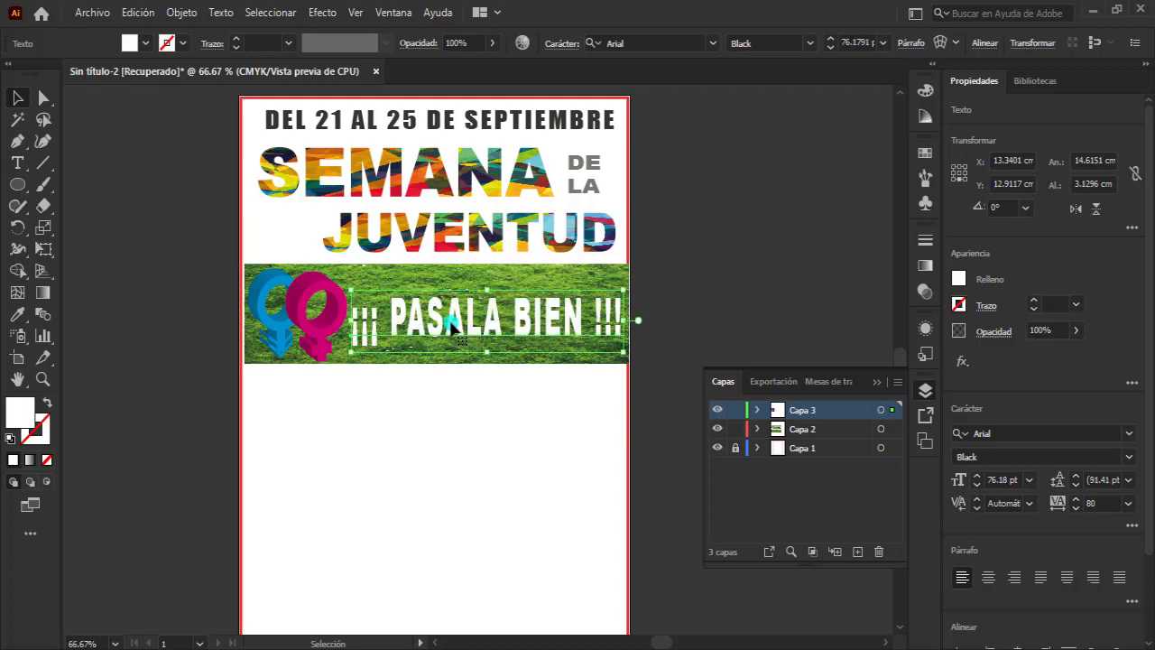
left_click_drag(484, 289, 484, 280)
left_click(470, 370)
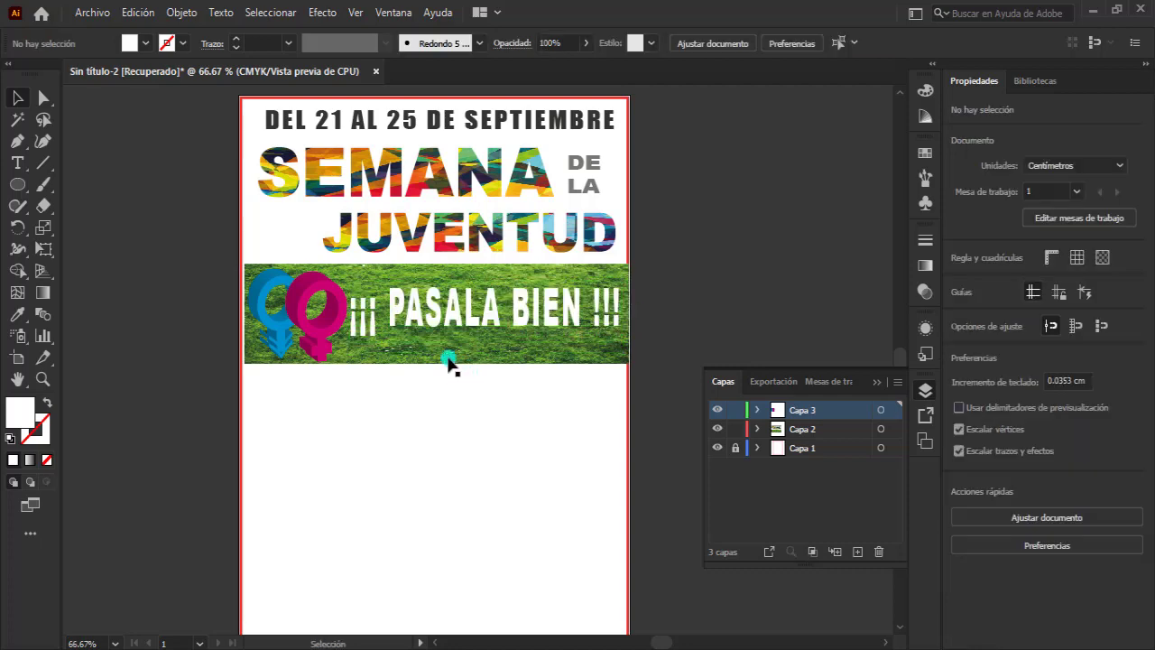
left_click(458, 358)
left_click_drag(241, 309, 238, 310)
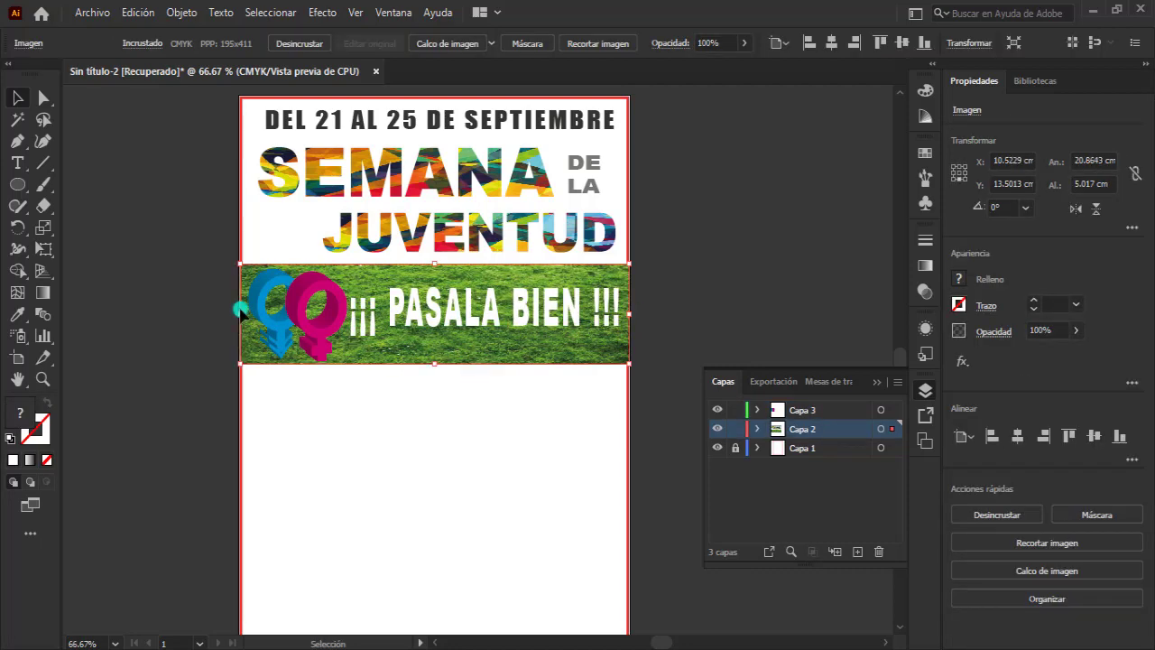
Step: Draw a full-width white rectangle below the grass band with a 1 pt black outline
left_click_drag(17, 184, 78, 188)
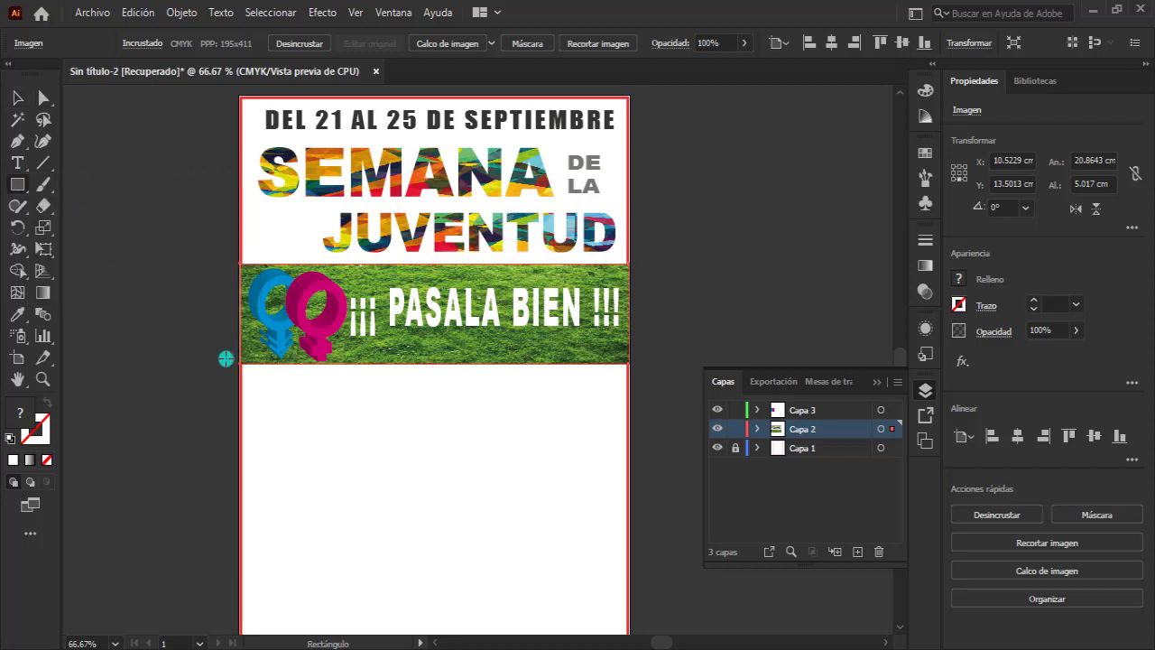
left_click_drag(240, 364, 624, 453)
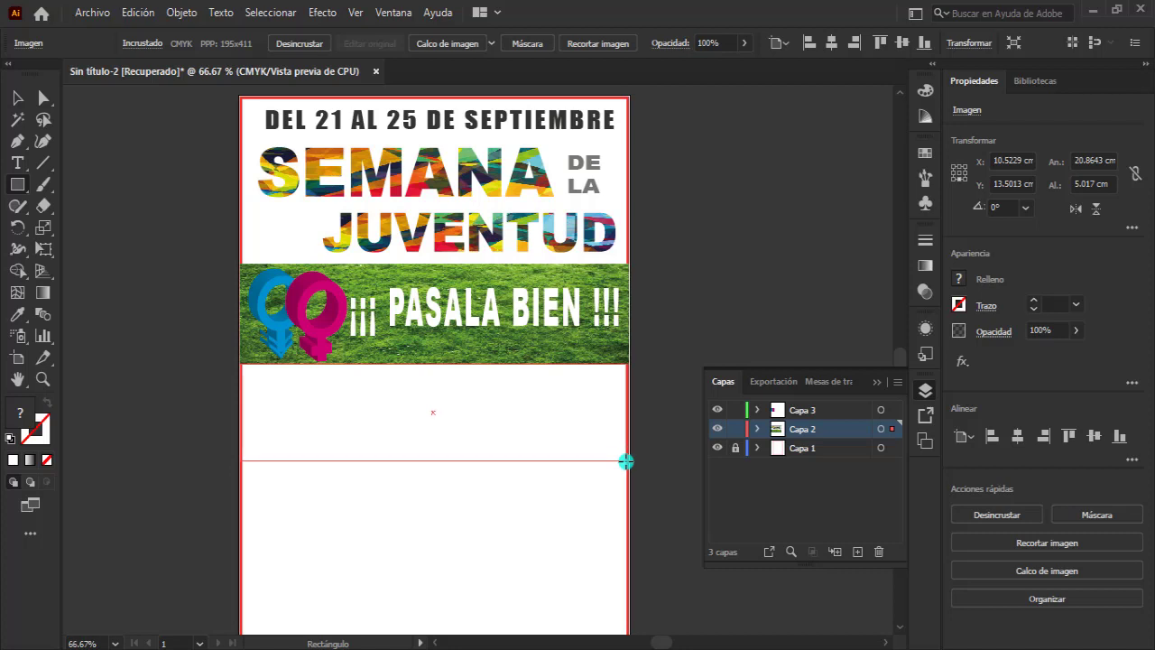
left_click_drag(626, 452, 626, 461)
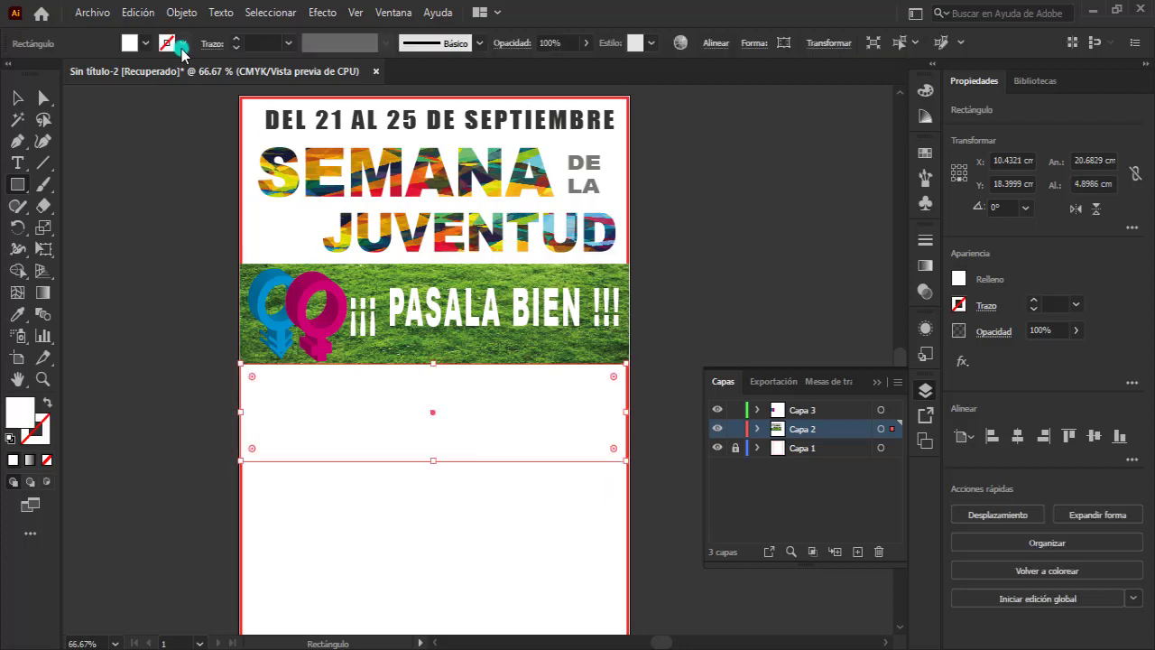
left_click(183, 45)
left_click(37, 70)
left_click(144, 274)
left_click(20, 99)
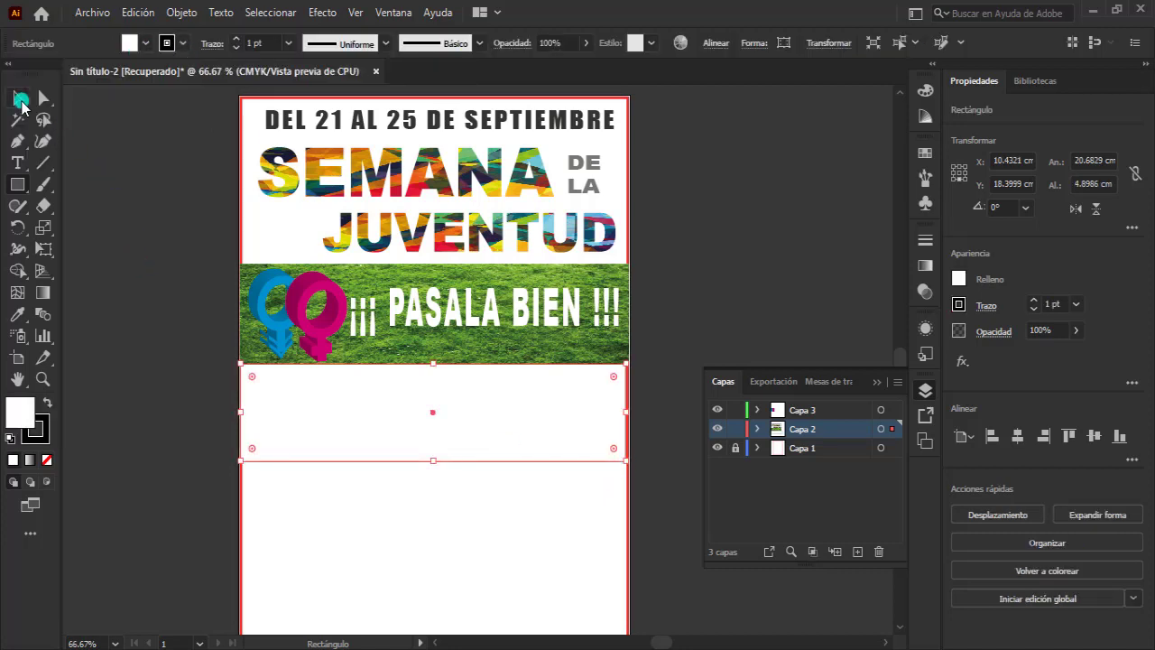
left_click(123, 222)
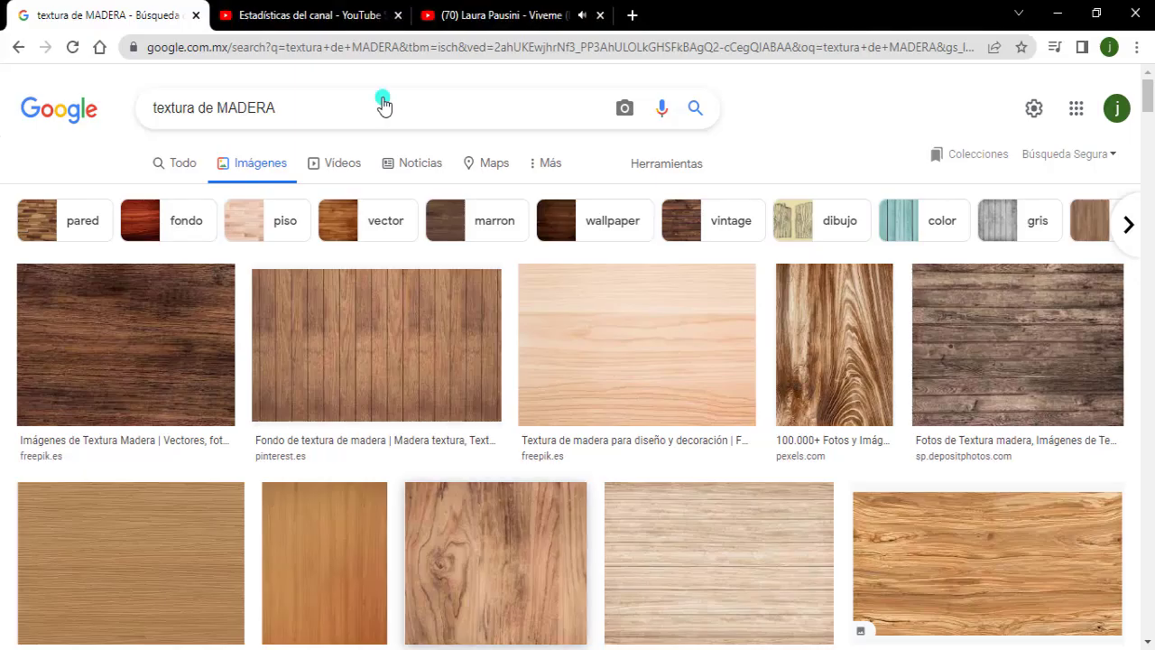
Step: Copy a wood texture image in Chrome and return to the poster
scroll(520, 361, "down", 1)
right_click(944, 490)
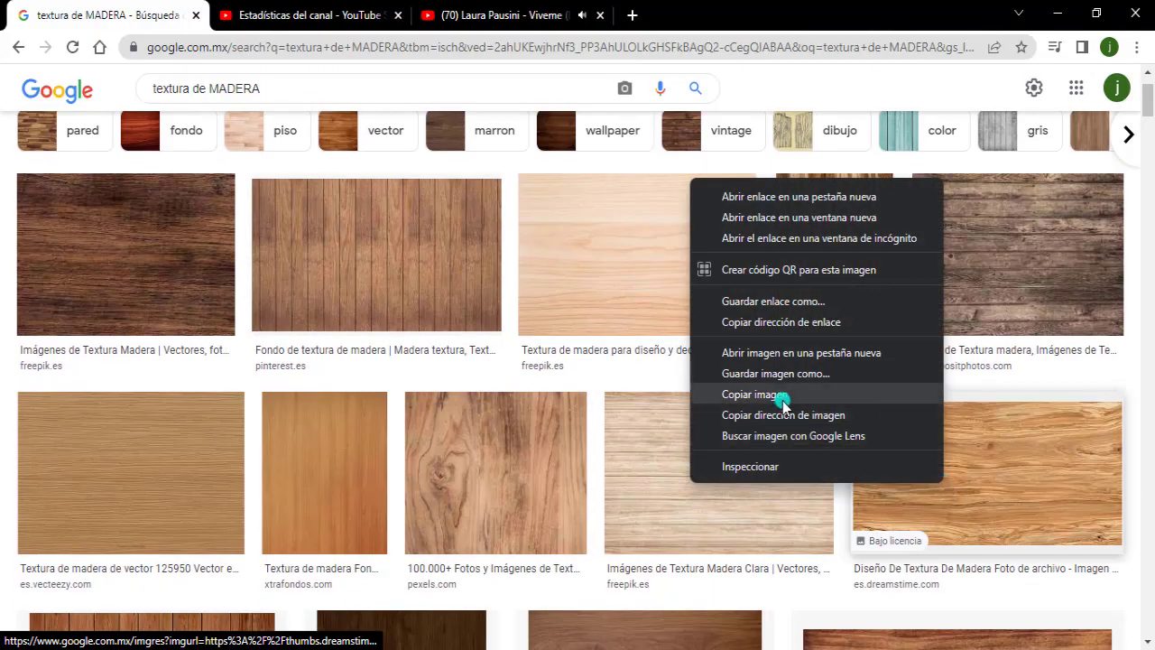
left_click(749, 396)
key("alt+Tab")
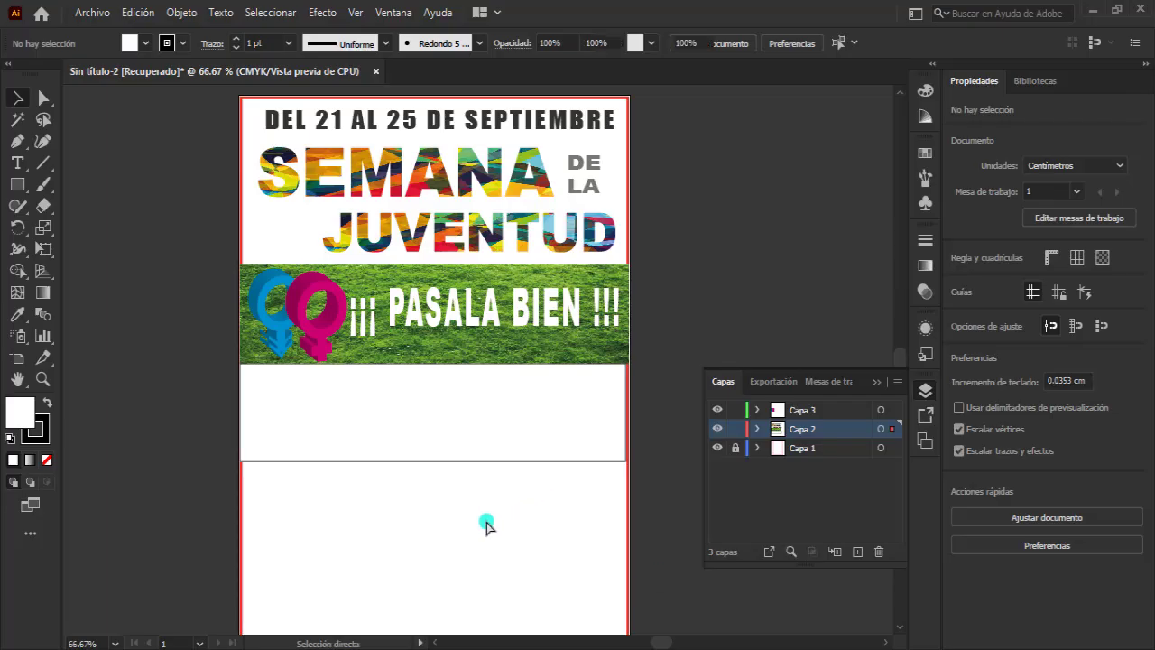
Step: Paste the wood texture and stretch it across the white band beneath the grass
key("ctrl+v")
scroll(502, 515, "down", 1)
scroll(503, 439, "down", 2)
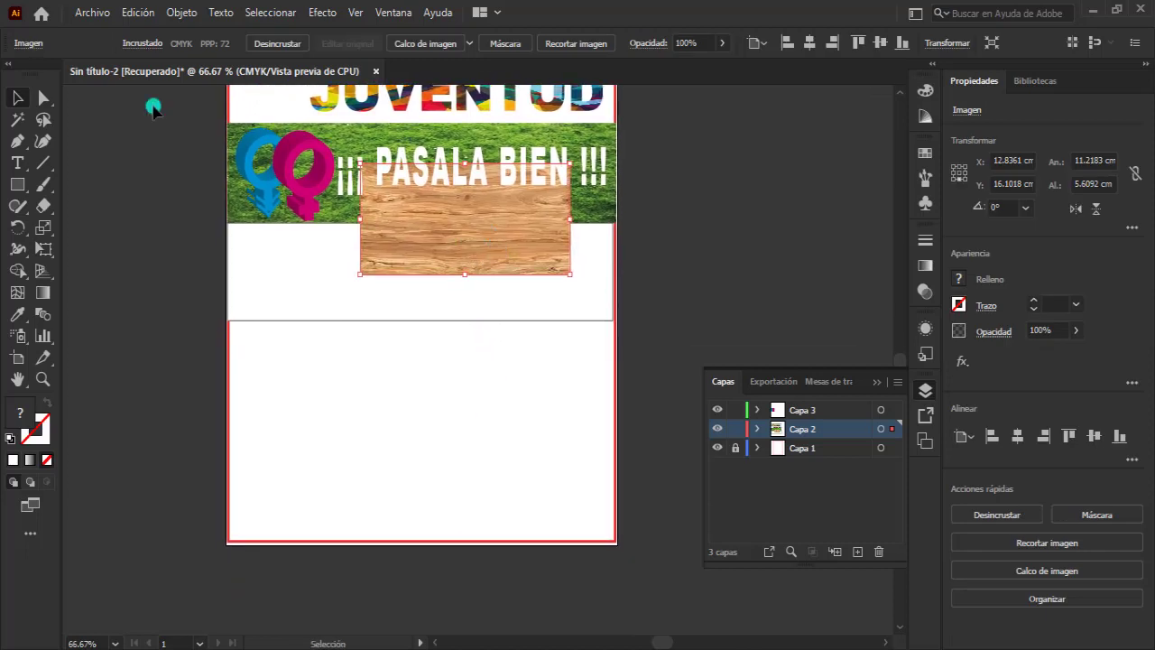
left_click_drag(431, 189, 387, 361)
left_click(238, 266)
left_click_drag(227, 271, 234, 271)
left_click_drag(425, 412, 333, 294)
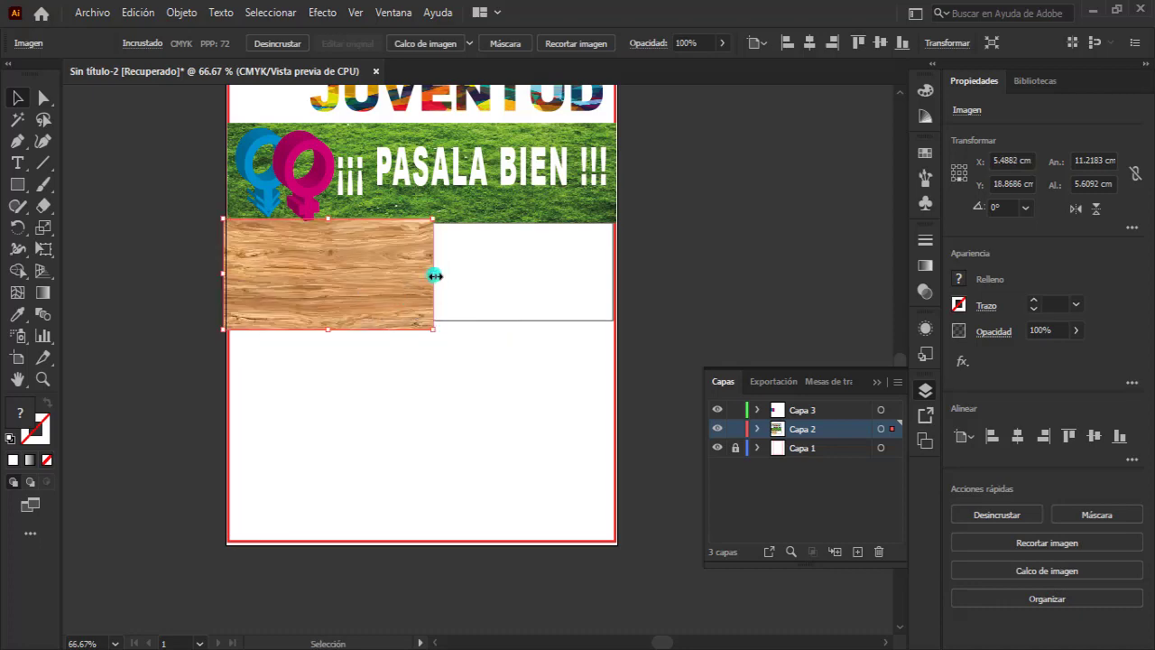
left_click_drag(434, 275, 638, 273)
Step: Send the wood image behind the rectangle and clip it to the rectangle as a mask
right_click(557, 287)
mouse_move(656, 440)
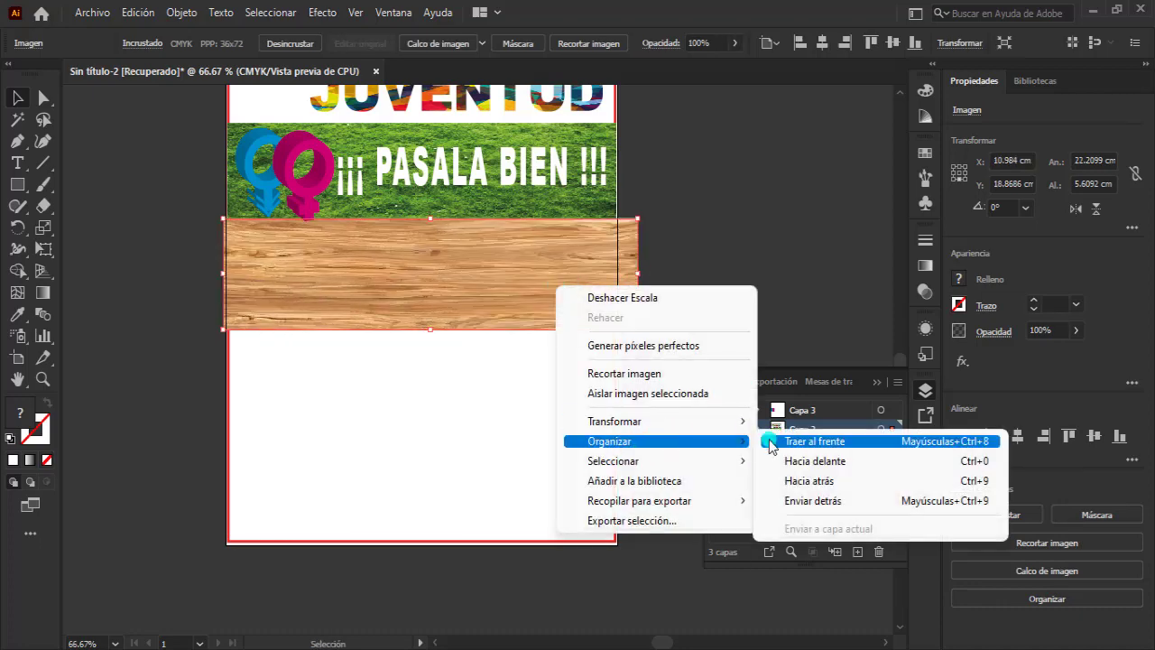
left_click(786, 480)
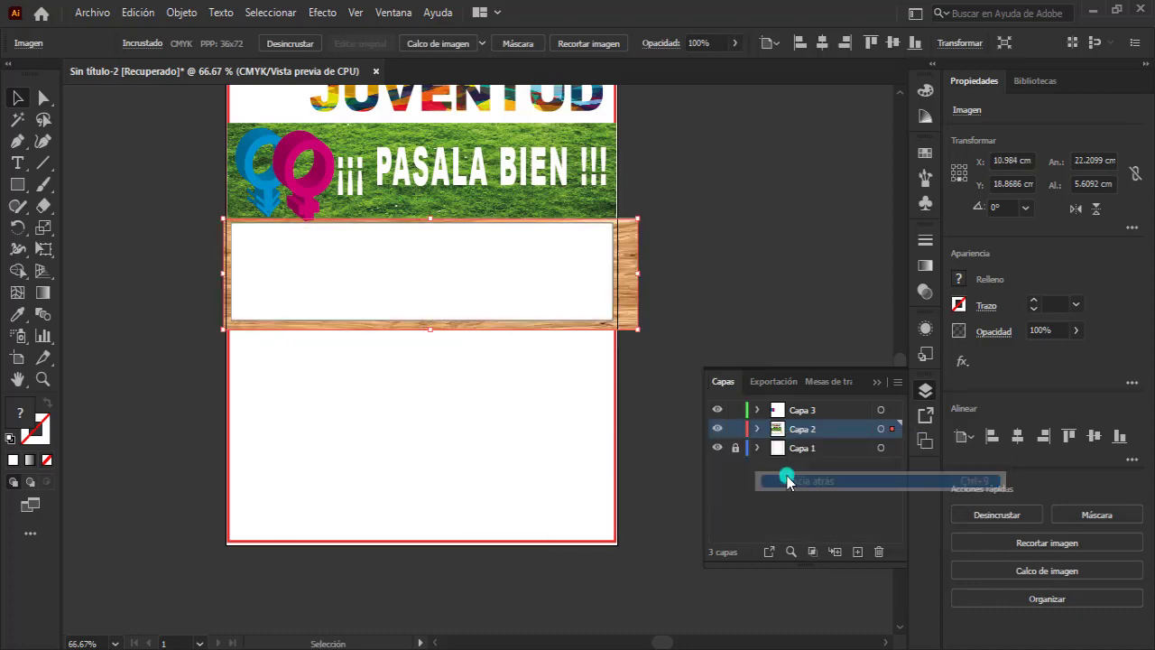
left_click(611, 304, "shift")
right_click(611, 304)
left_click(646, 467)
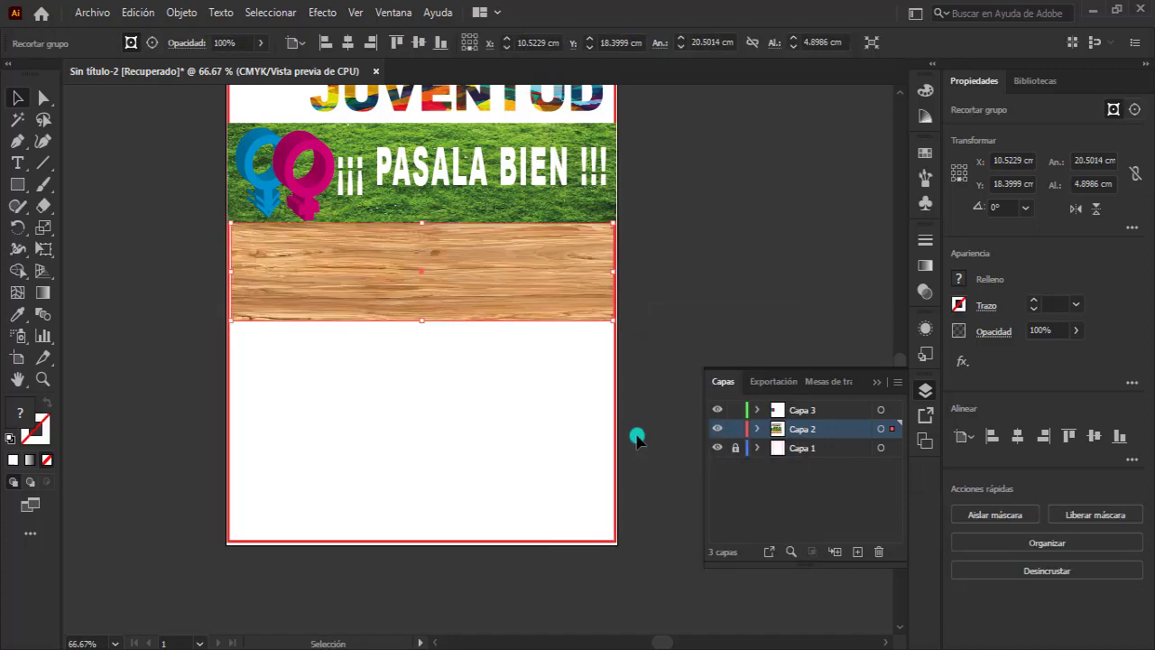
left_click(535, 413)
Step: Extend the clipped wood band to the artboard's left edge and lock Capa 2
left_click(377, 292)
left_click_drag(229, 272, 224, 271)
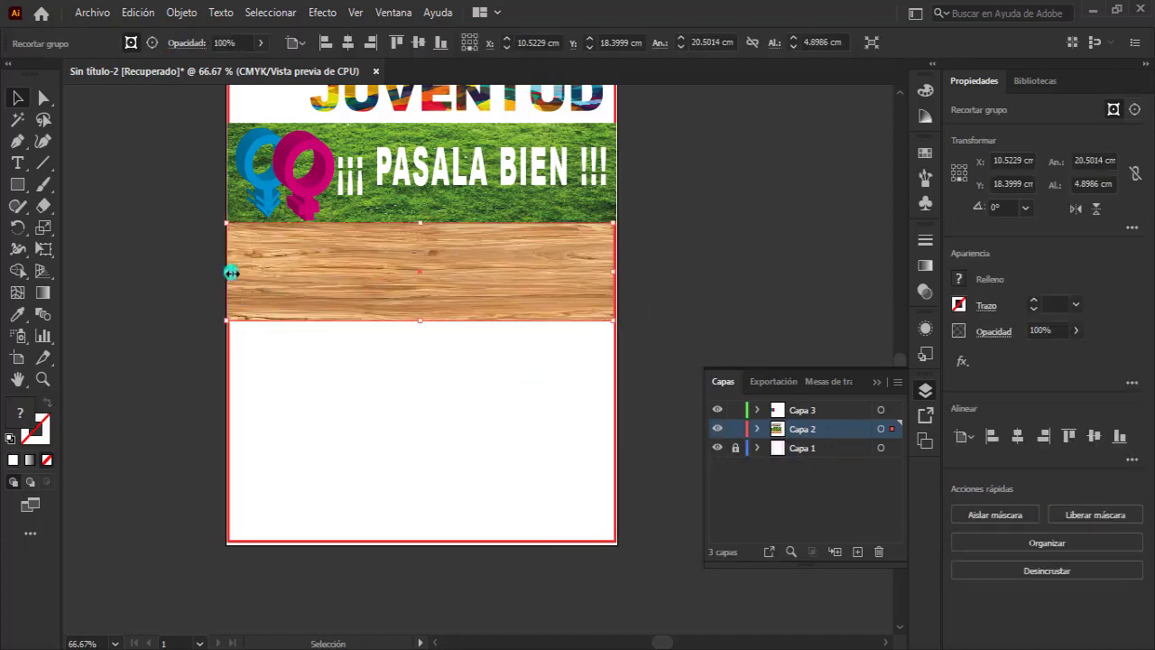
left_click(387, 205)
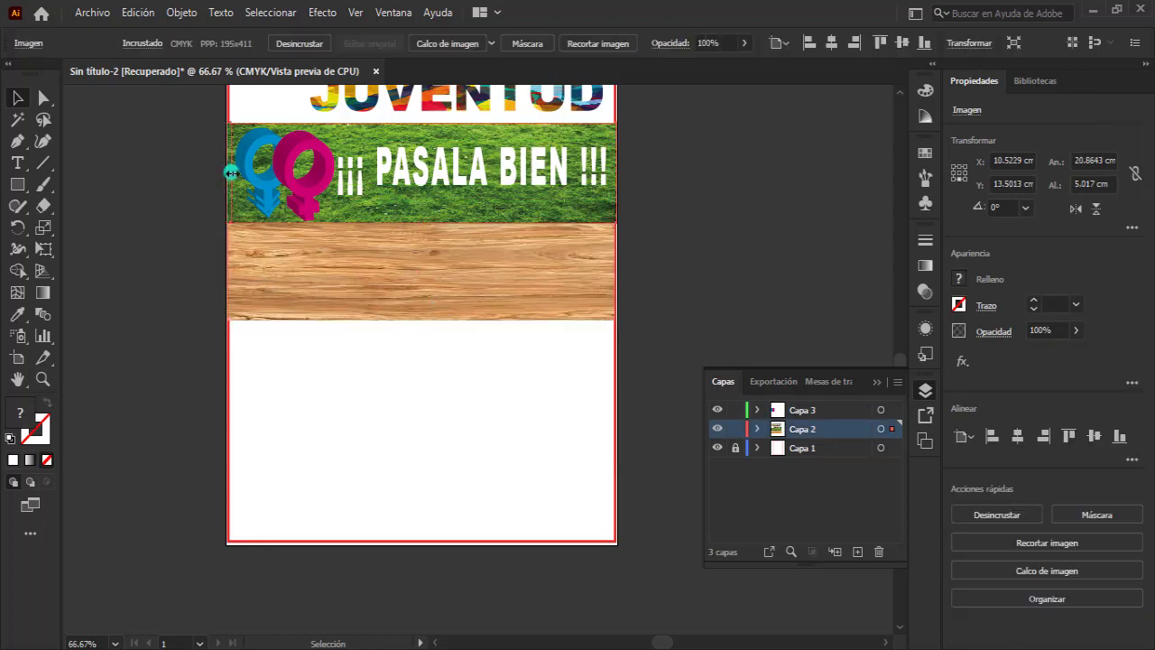
left_click(267, 267)
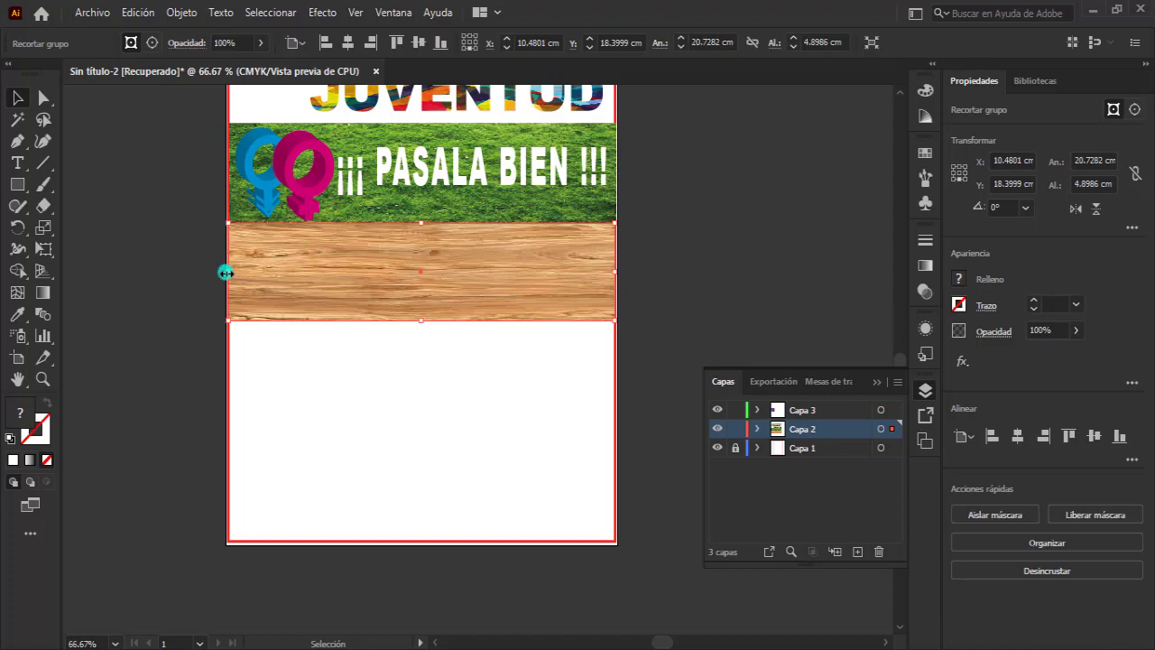
left_click(294, 351)
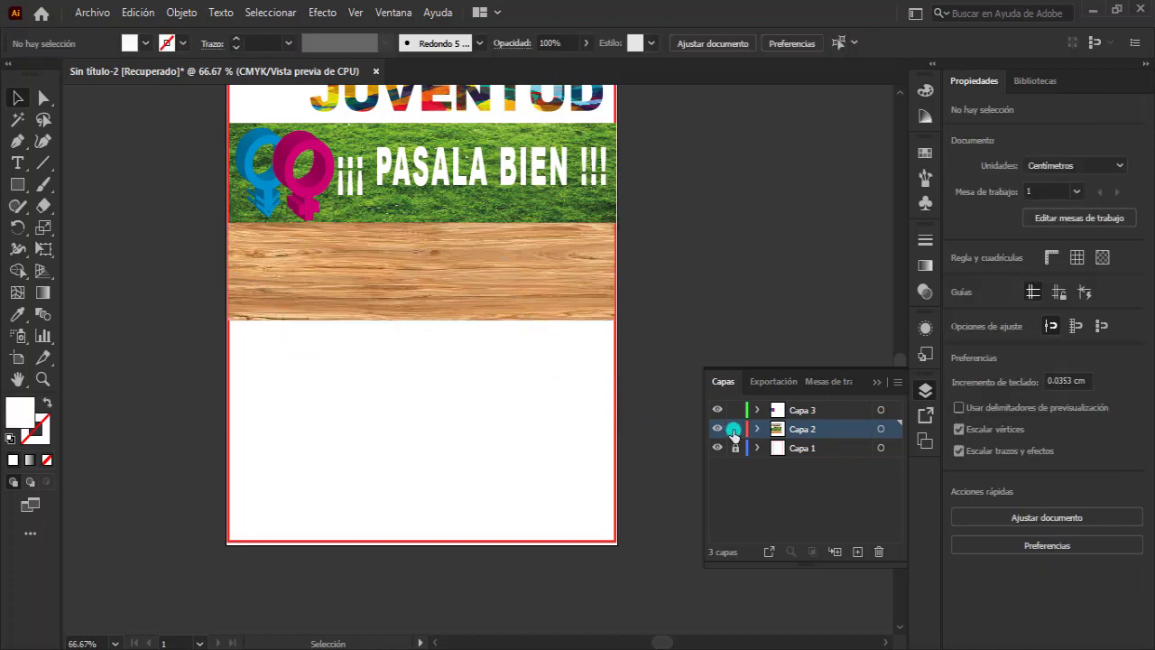
left_click(555, 407)
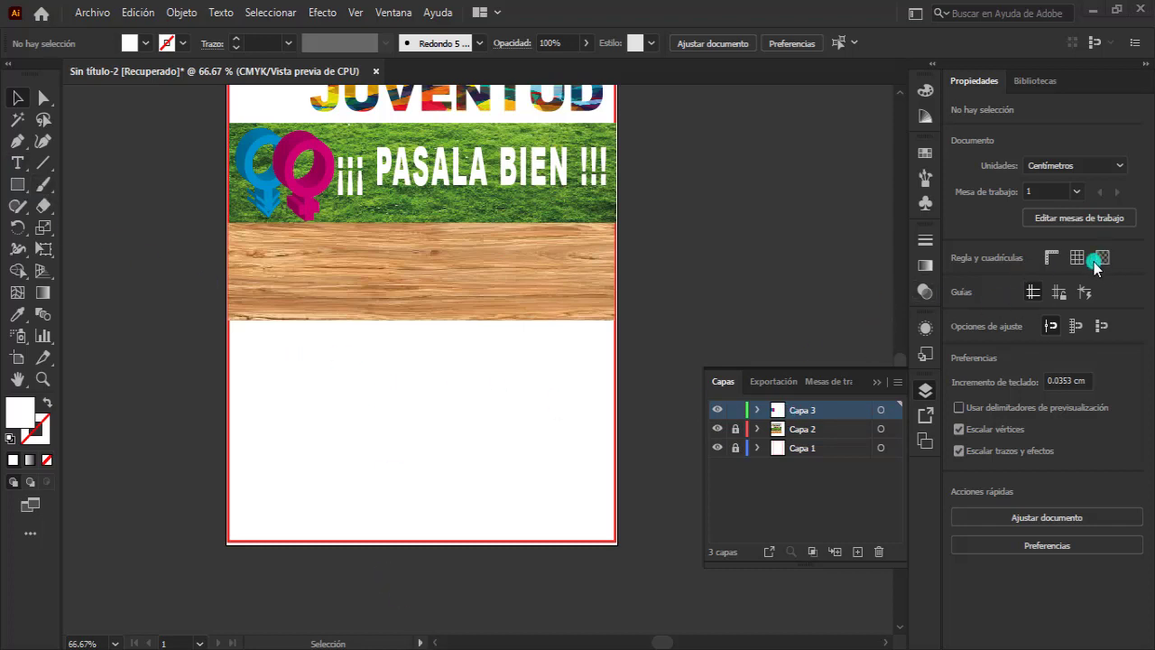
Step: Type FÚTBOL · BÓLEY · ATLETISMO on the wood band and move it into place
left_click(18, 162)
left_click(269, 263)
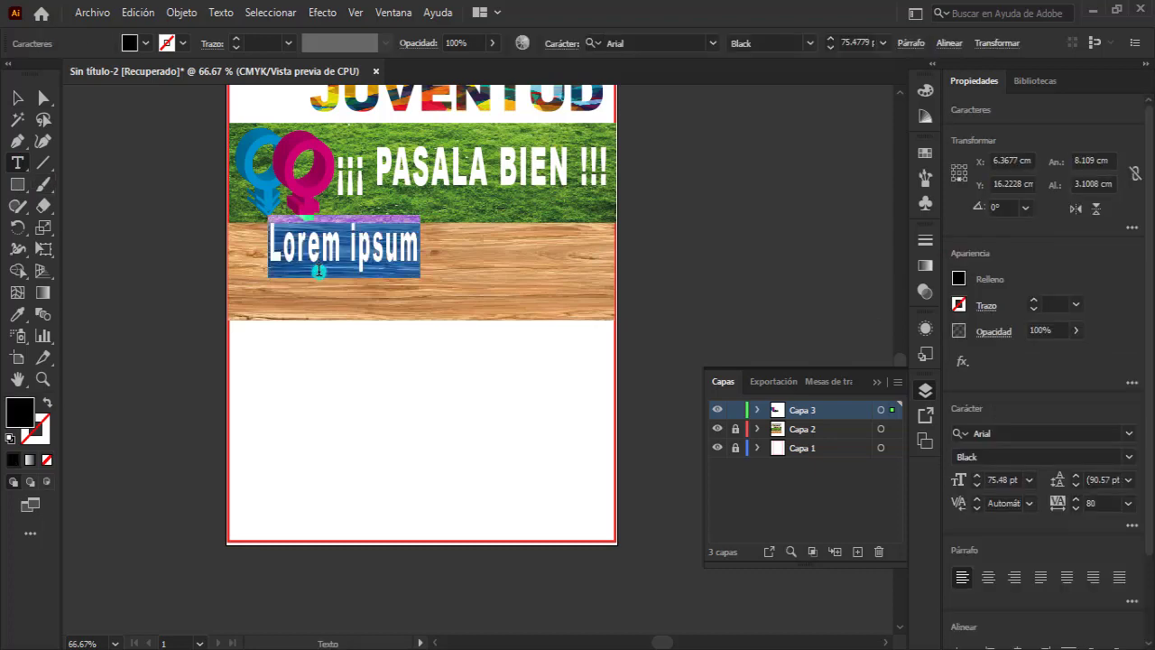
type("FÚTBOL · B")
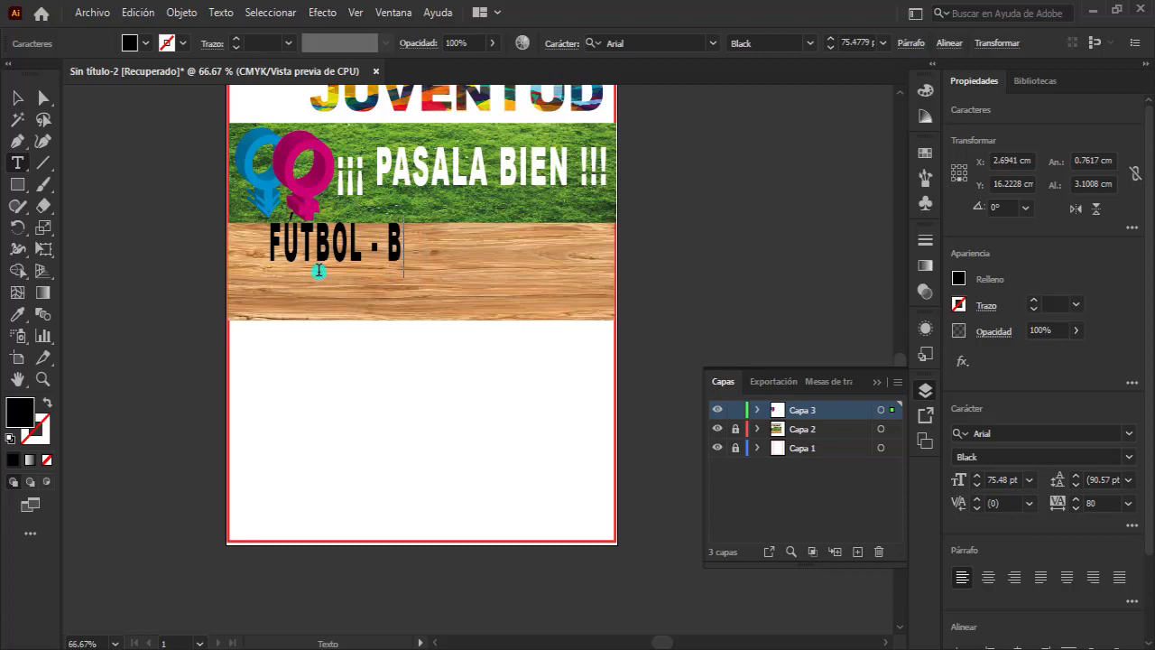
type("ÓLEY")
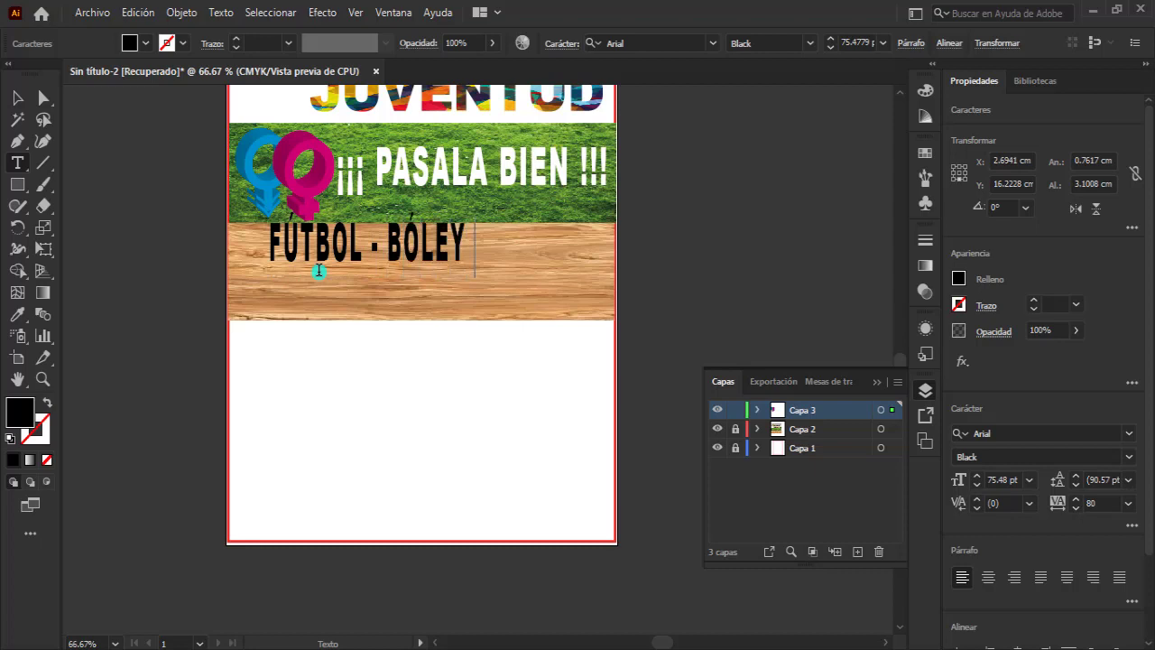
type(" · ATLETISM")
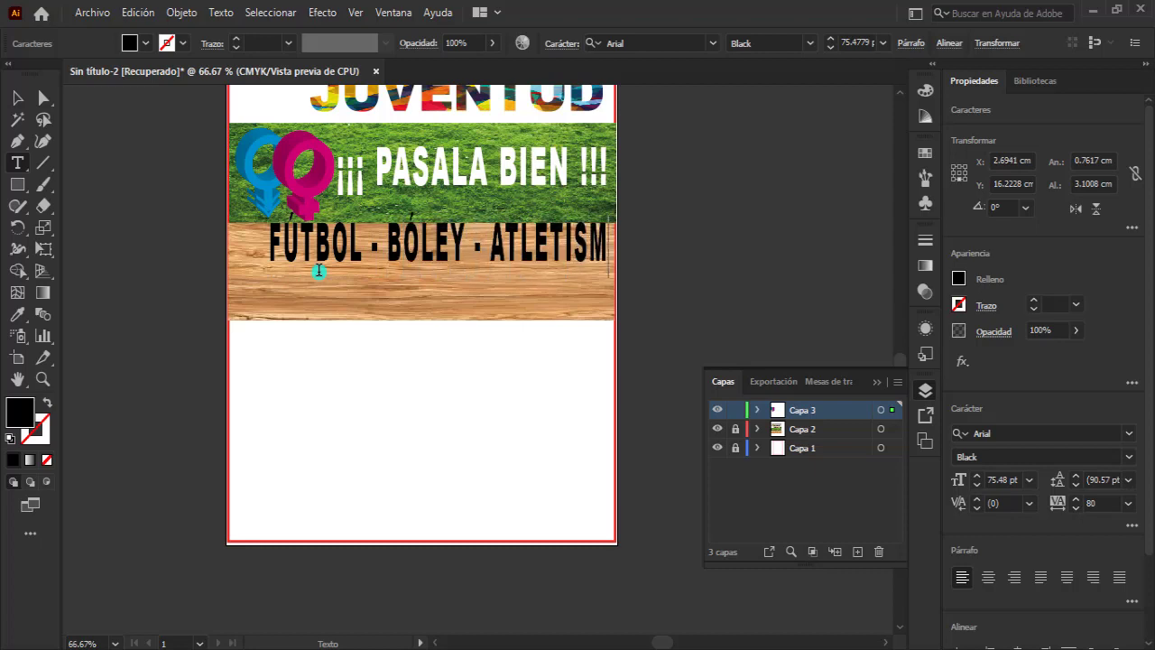
type("PO")
left_click(17, 97)
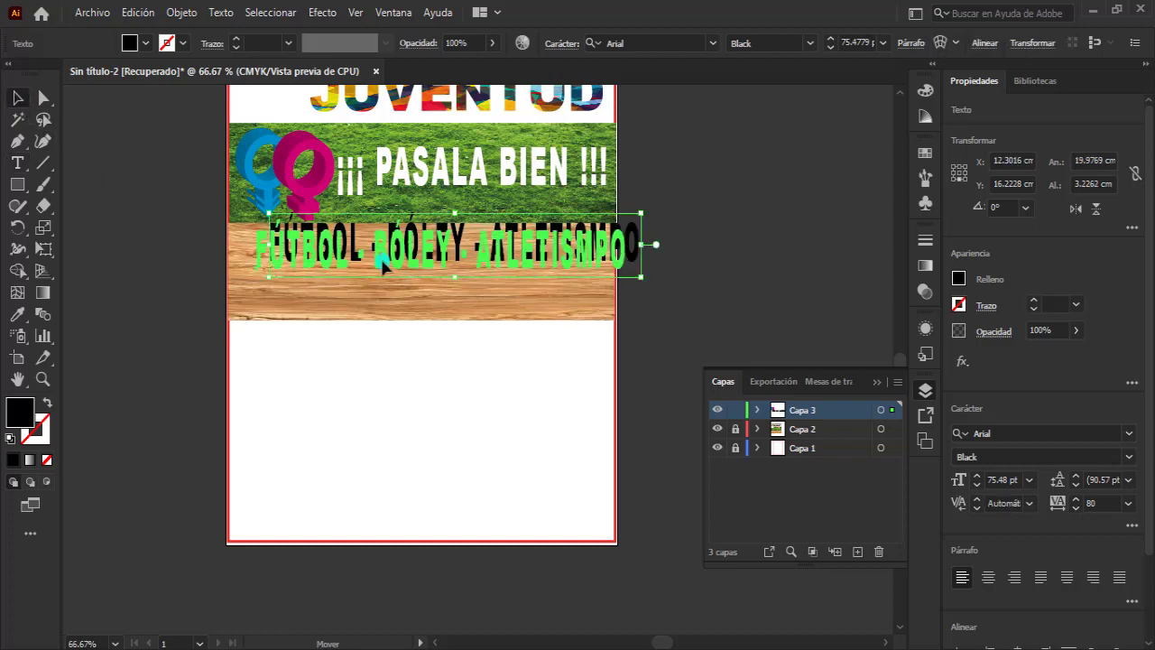
left_click_drag(402, 250, 367, 267)
Step: Correct the typo ATLETISMPO to ATLETISMO and select the whole activities line
key("t")
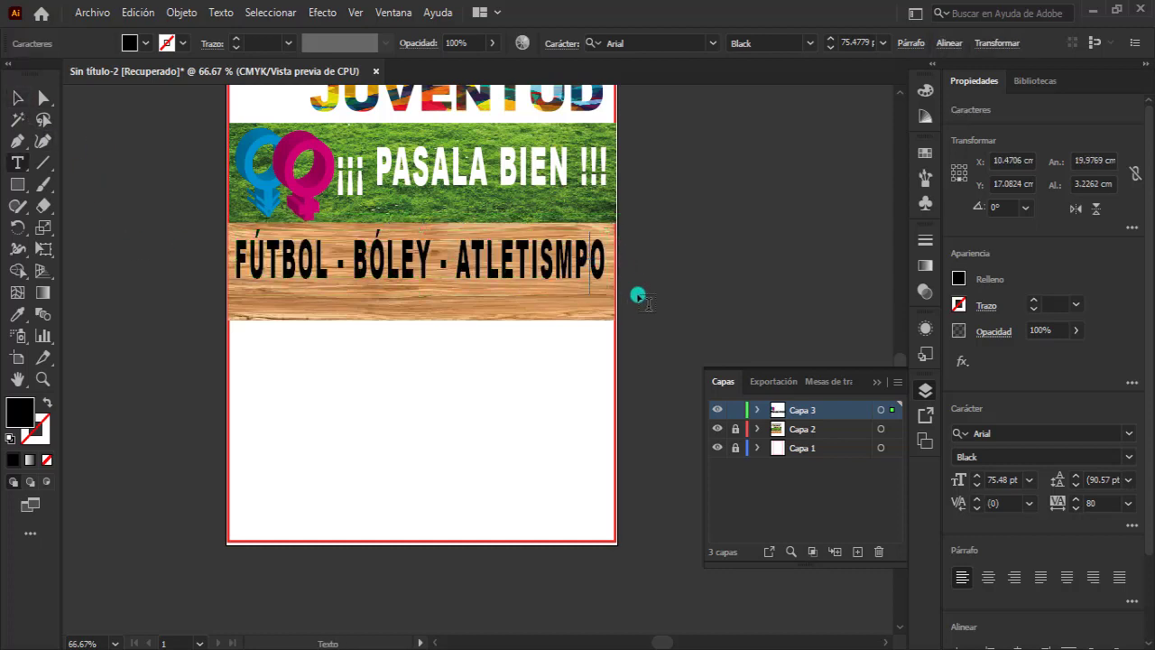
left_click(588, 264)
key("BackSpace")
left_click(17, 97)
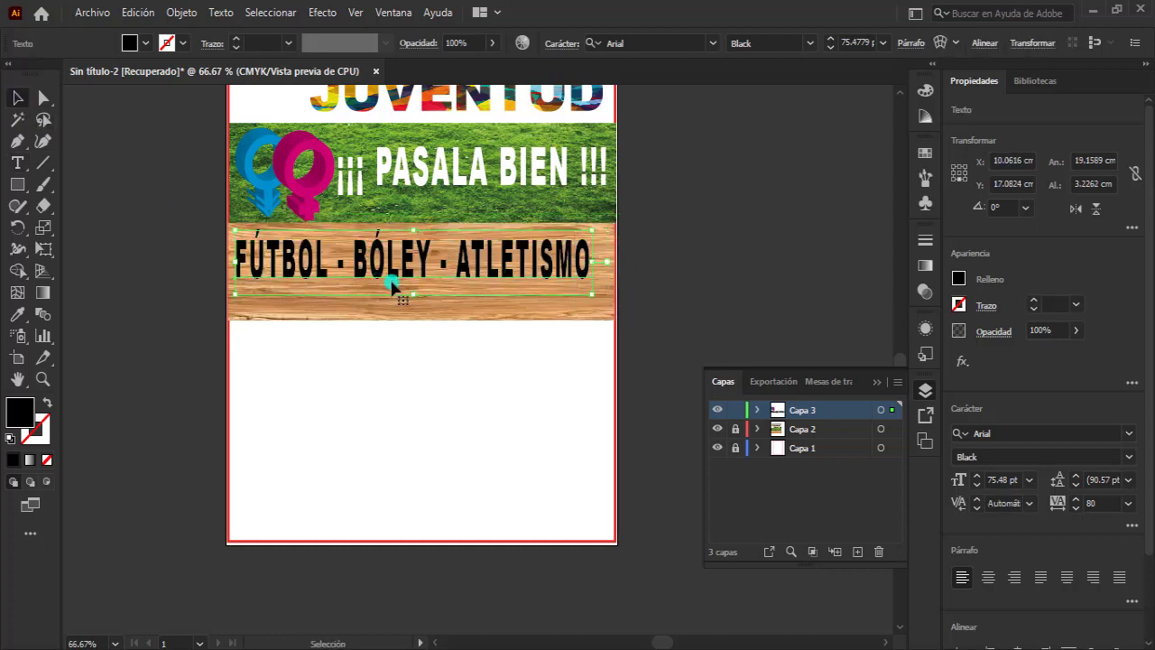
double_click(583, 264)
left_click_drag(588, 261, 228, 258)
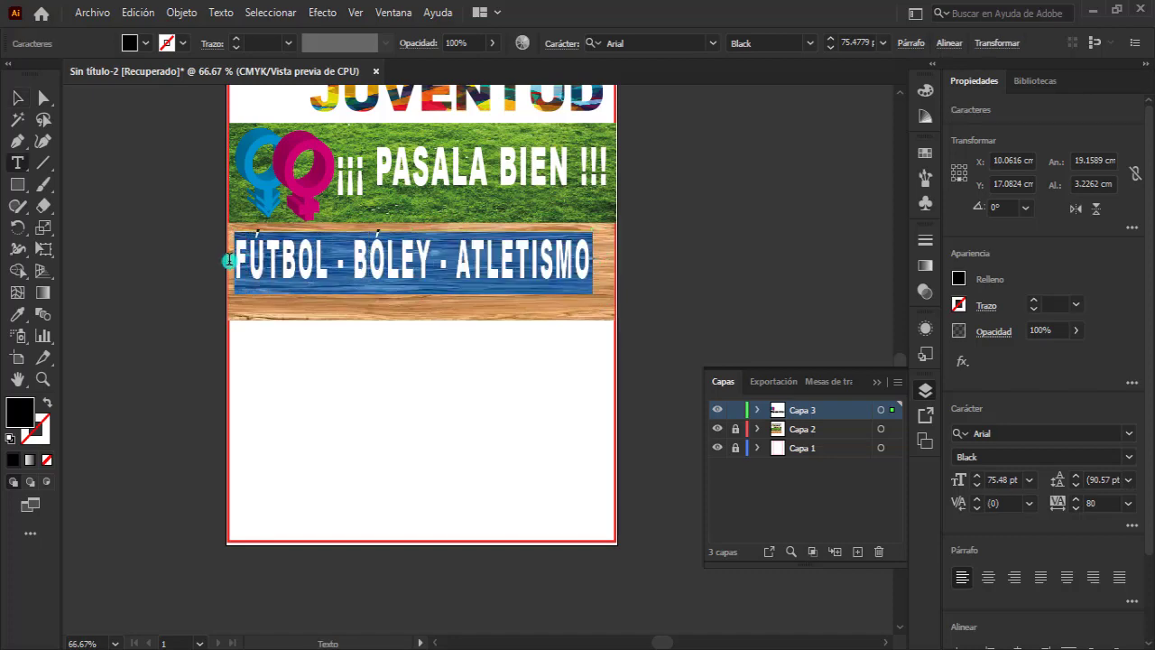
left_click(637, 43)
Step: Set the activities text to Impact and shrink it to fit the wood band
type("IM")
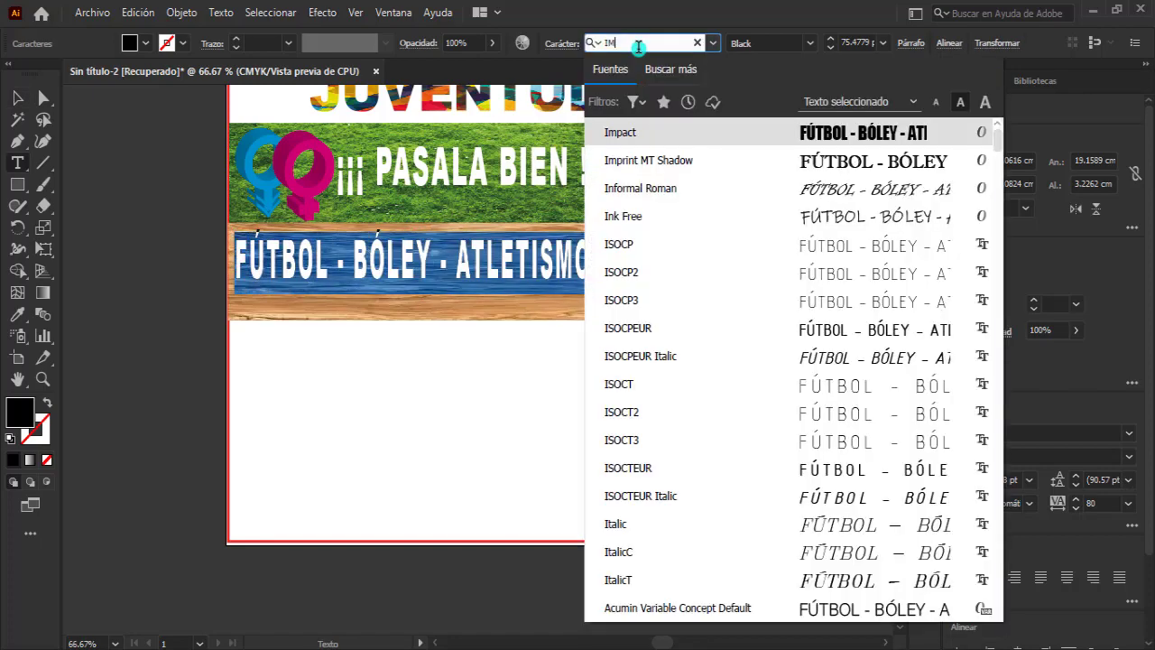
left_click(656, 135)
left_click(17, 97)
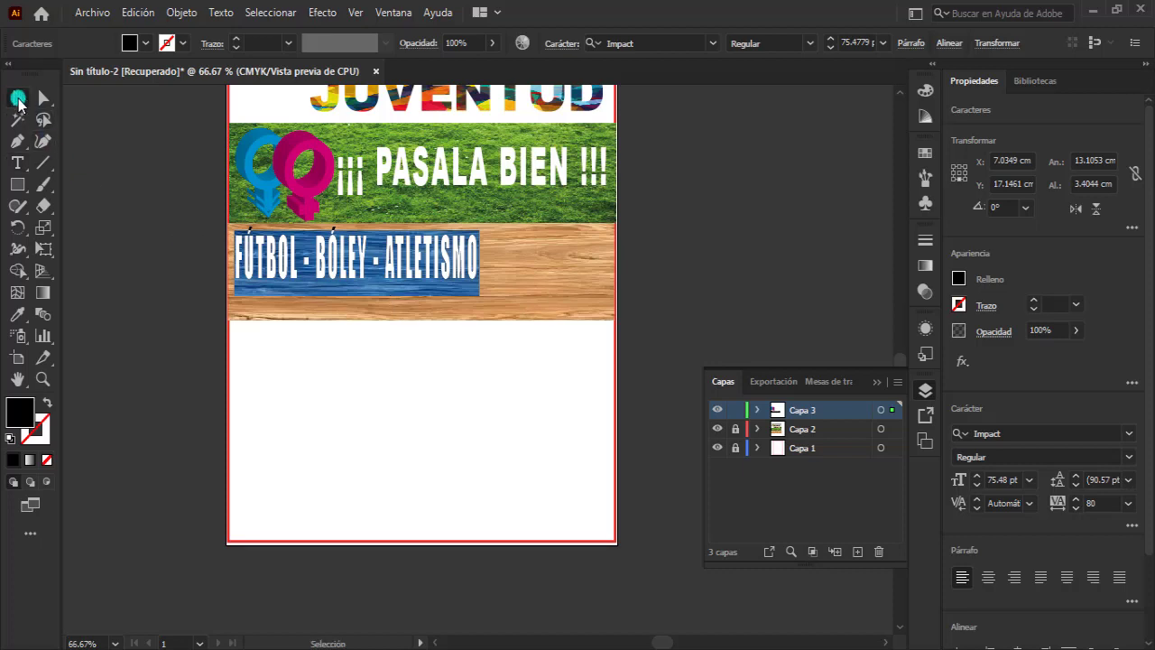
left_click_drag(357, 297, 358, 283)
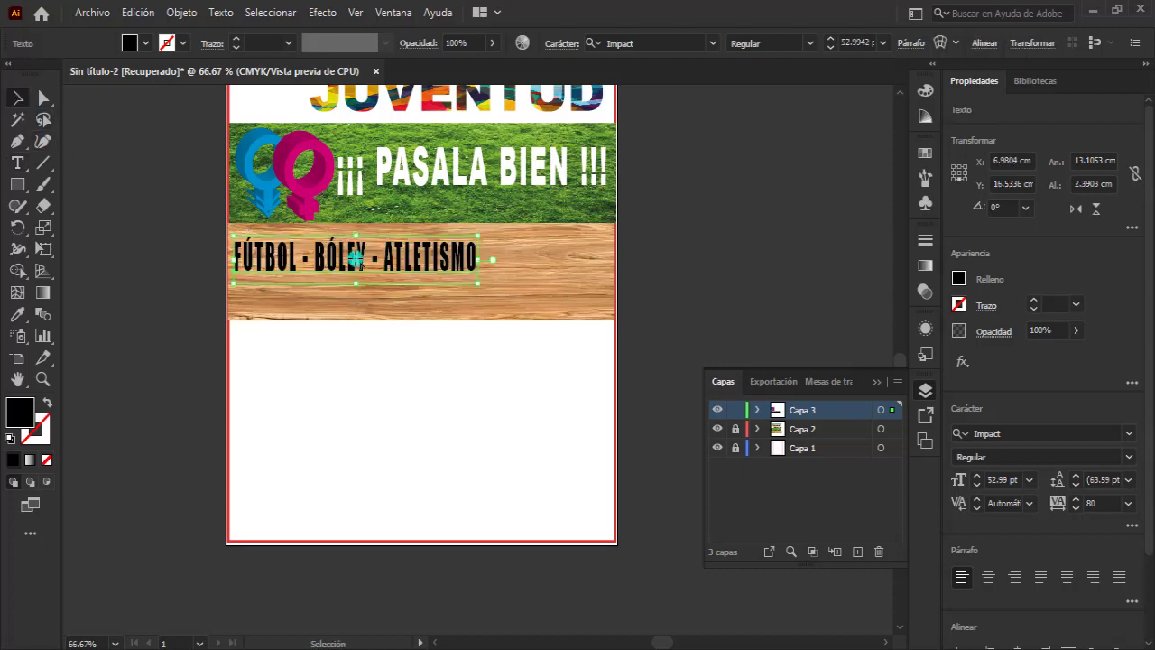
Step: Change BÓLEY to VÓLEY, add DANZA, MÚSICA - GIMNASIA, and centre-align the lines
double_click(326, 260)
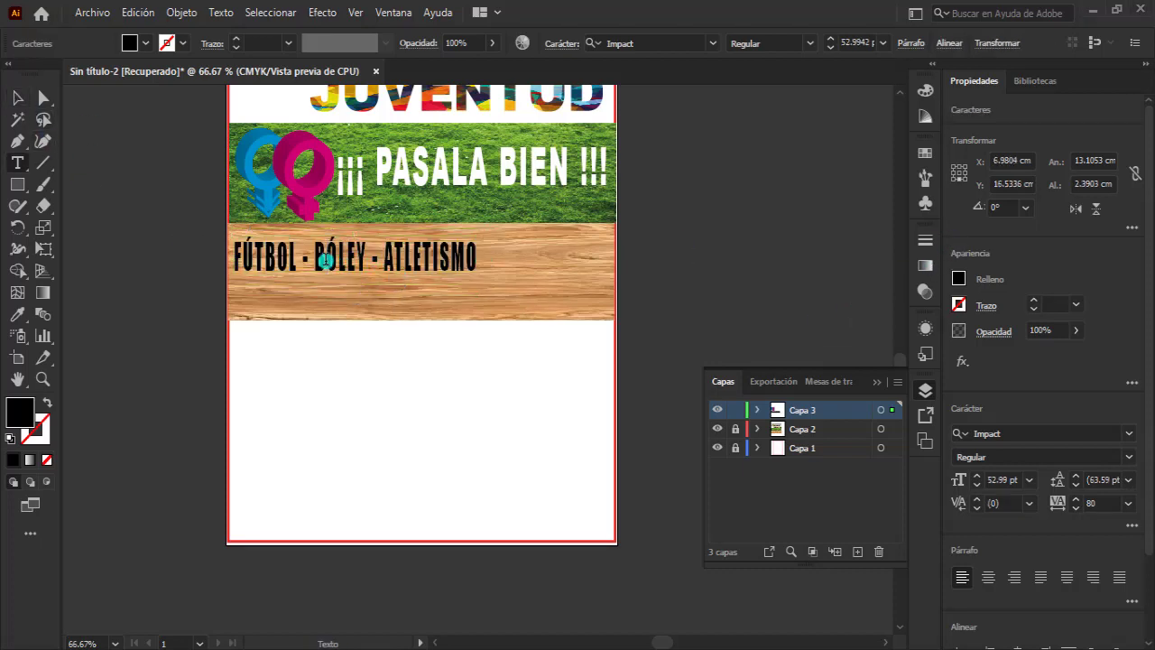
type("V")
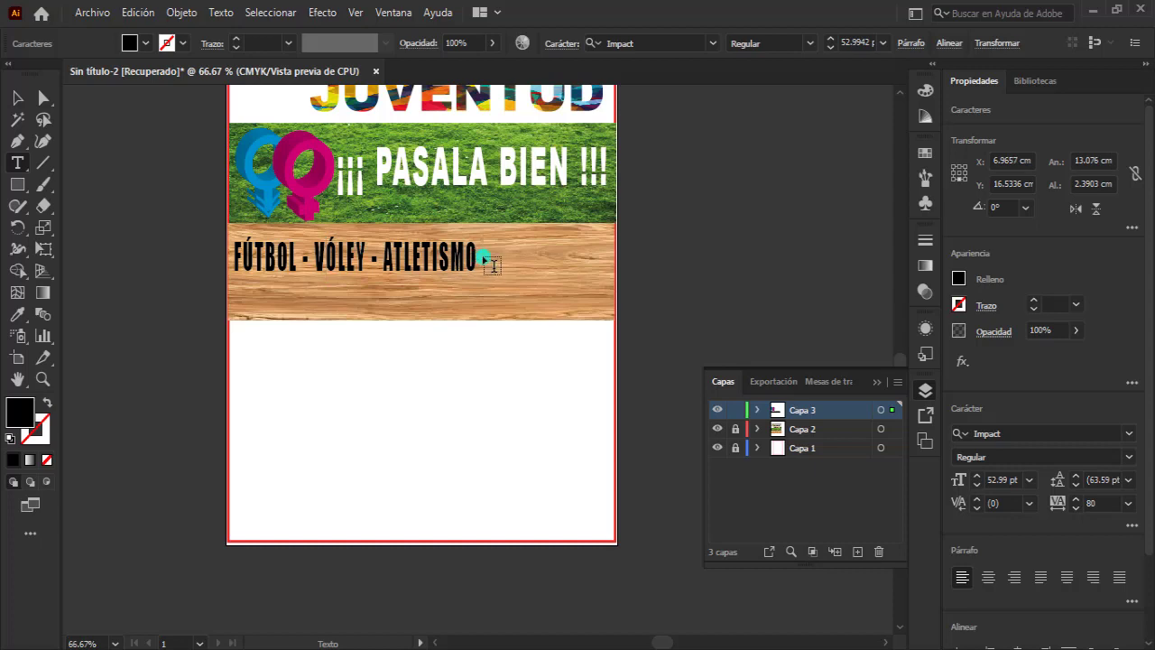
type(" · ")
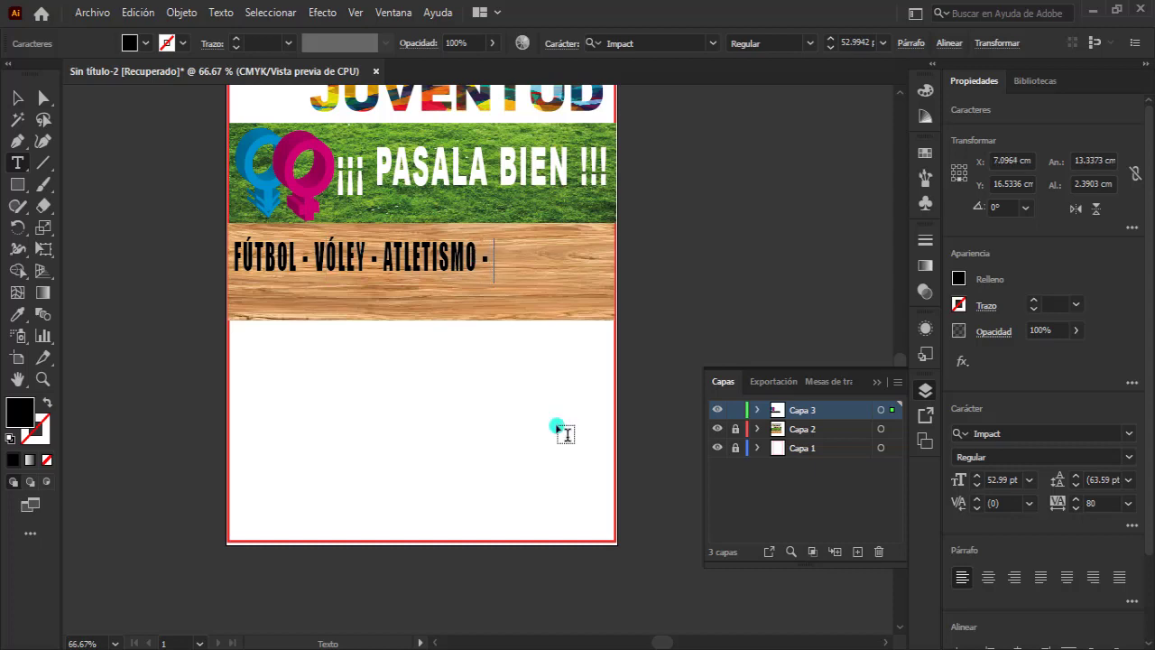
type("ANZA")
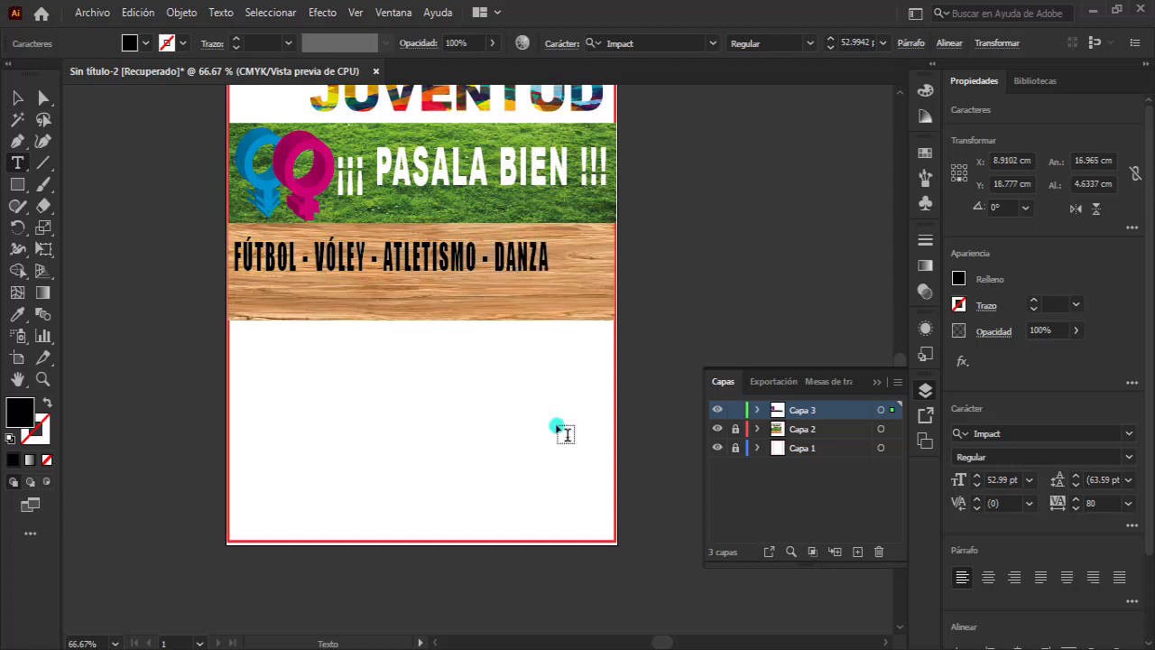
type("CA · G")
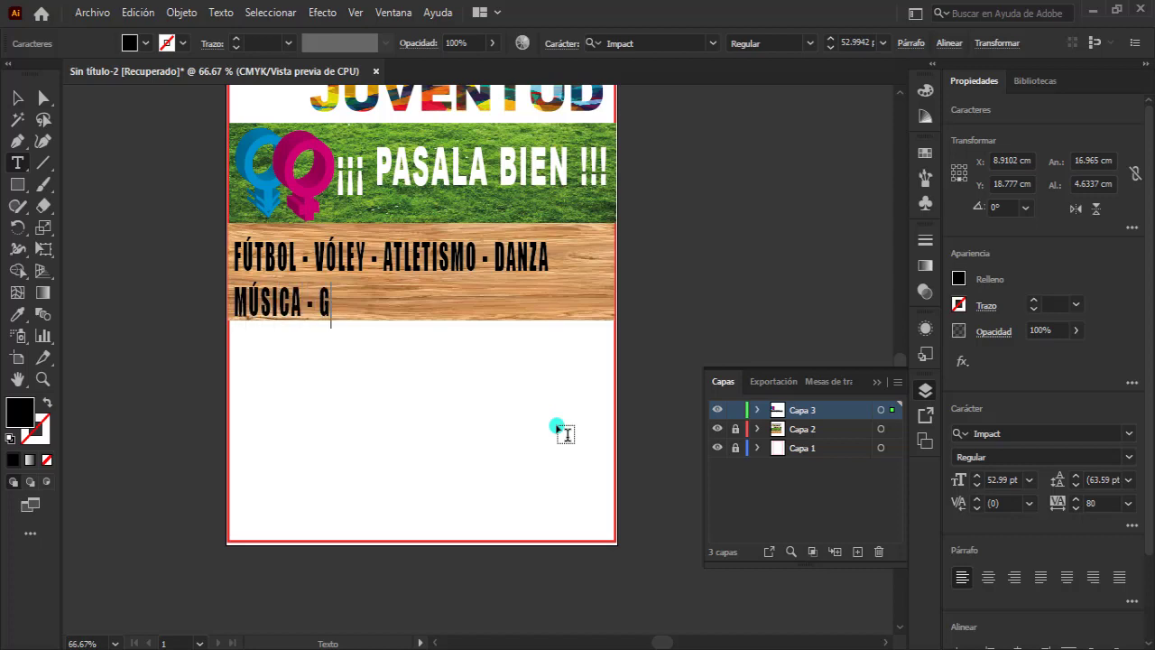
type("SIO")
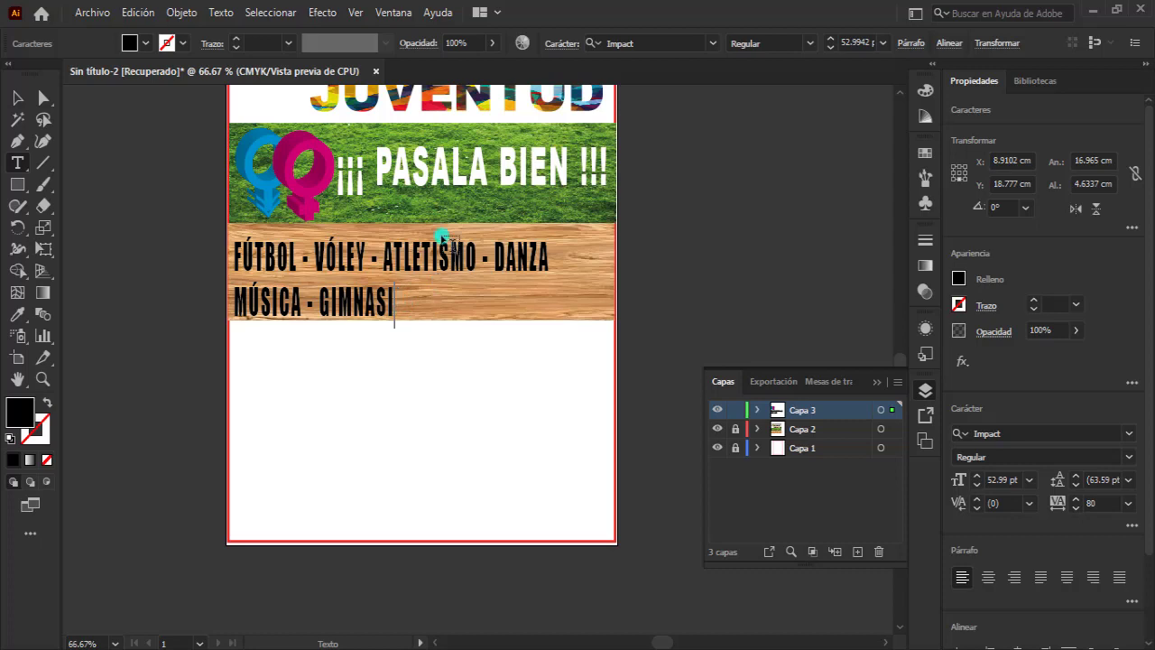
left_click(17, 97)
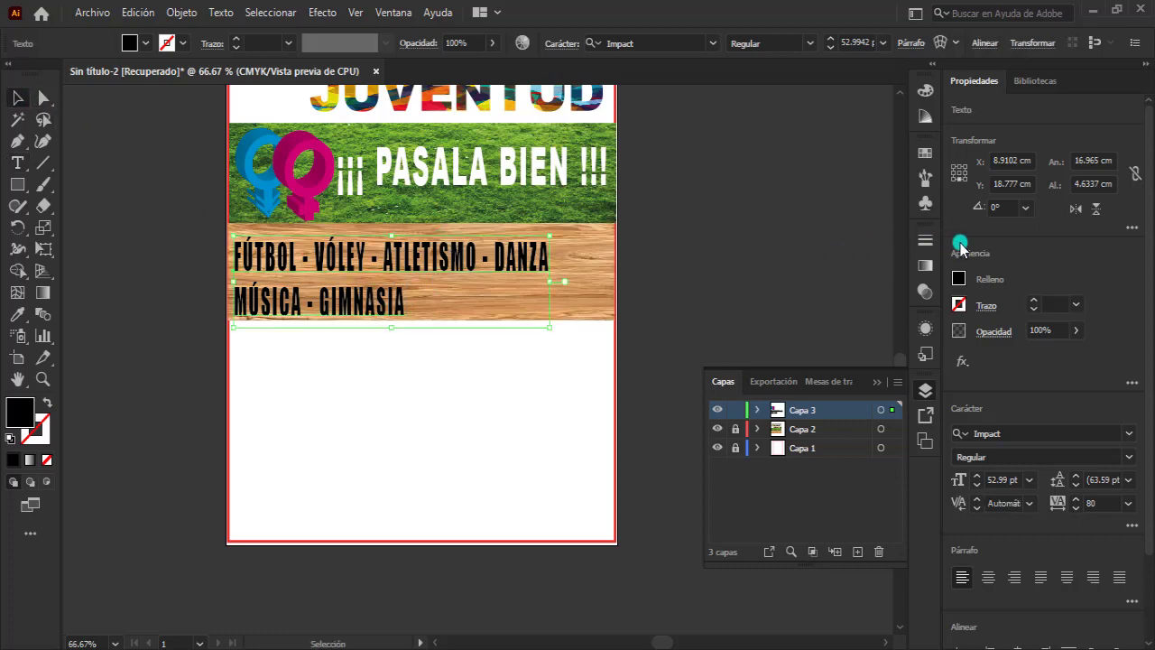
left_click(988, 577)
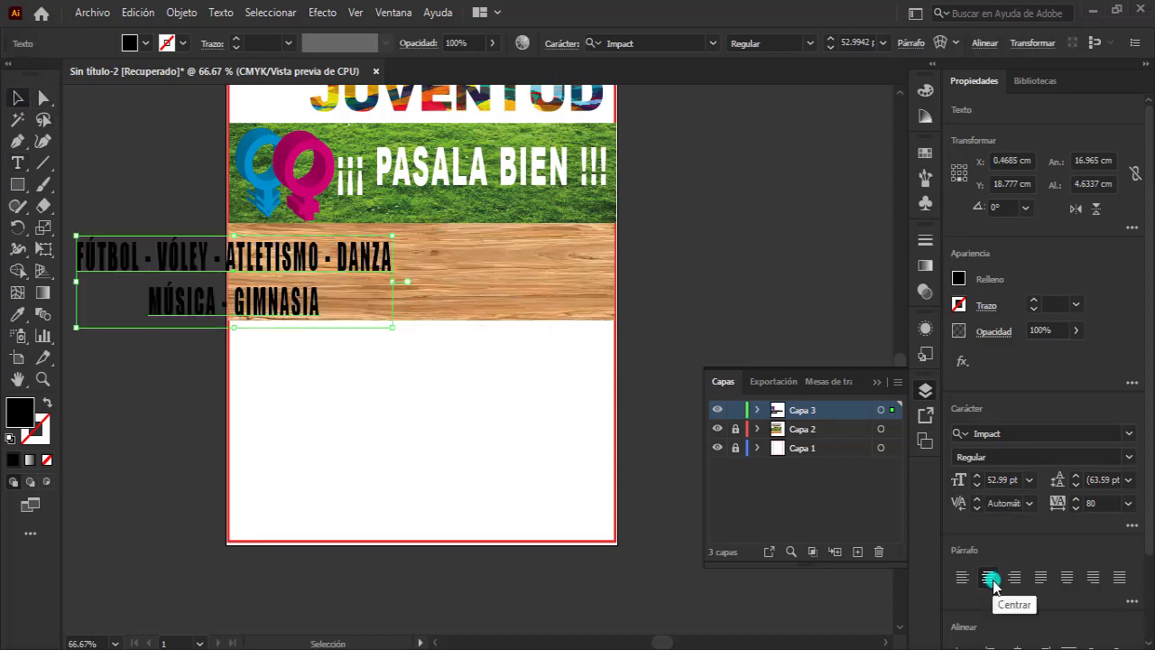
left_click_drag(186, 322, 268, 271)
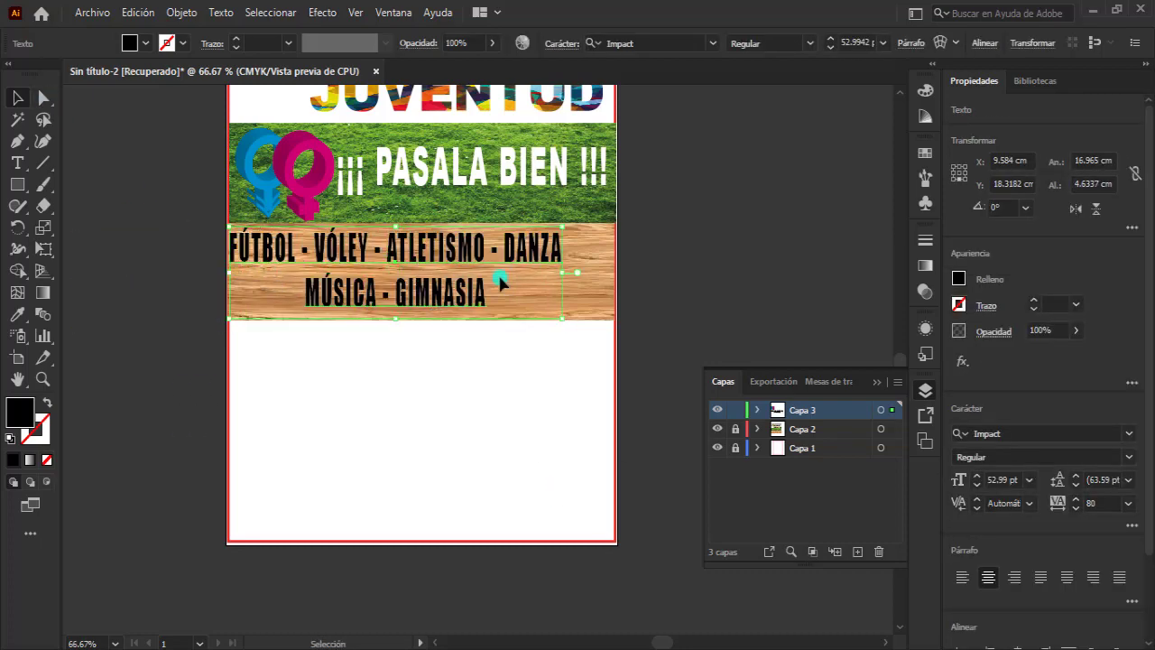
Step: Set the letter tracking to 0 and resize the text block to fit the wood
left_click(1100, 503)
key("BackSpace")
key("Return")
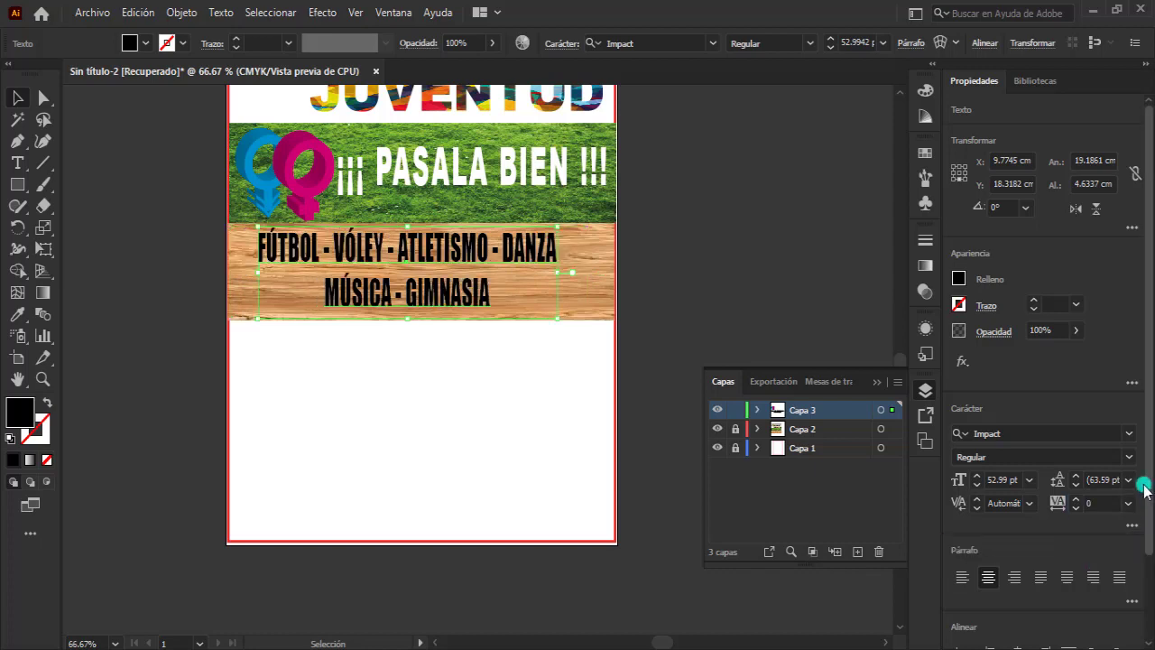
left_click_drag(408, 318, 408, 298)
left_click_drag(432, 255, 431, 267)
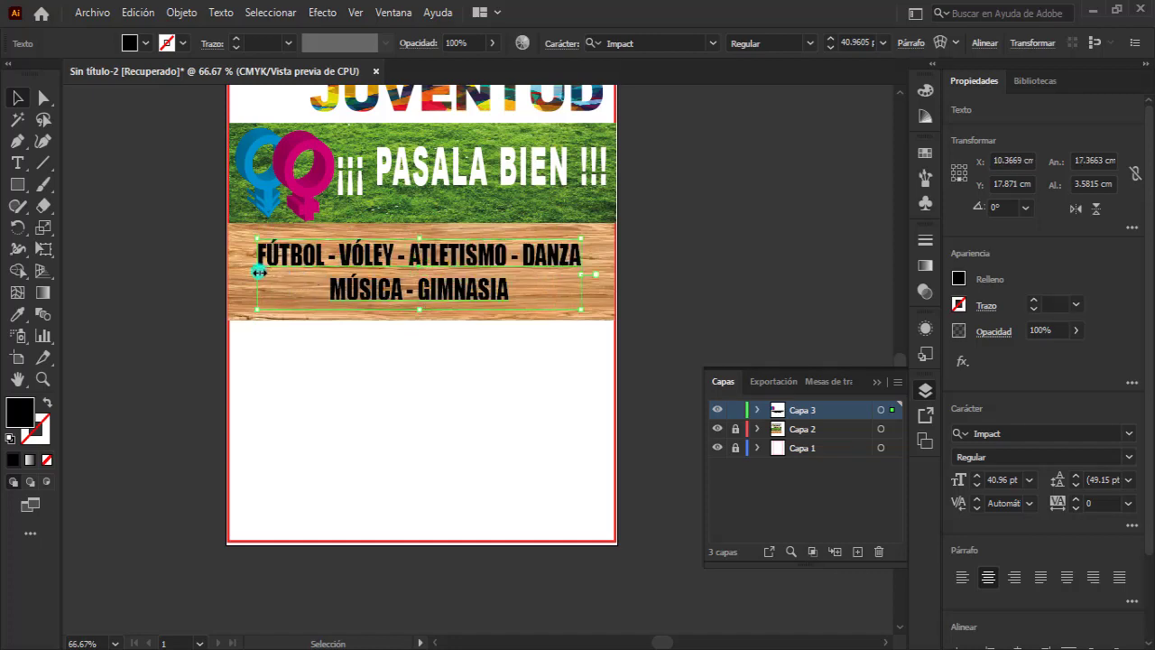
left_click_drag(259, 271, 236, 271)
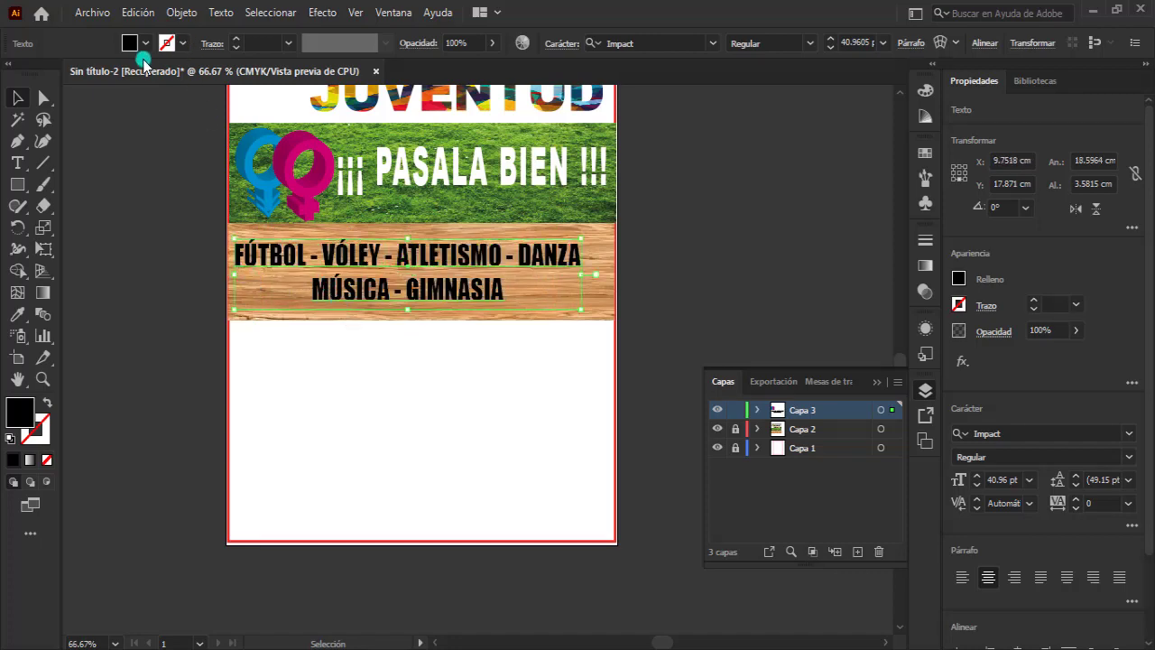
Step: Colour the activities text white and stretch it to span the band's width
left_click(146, 43)
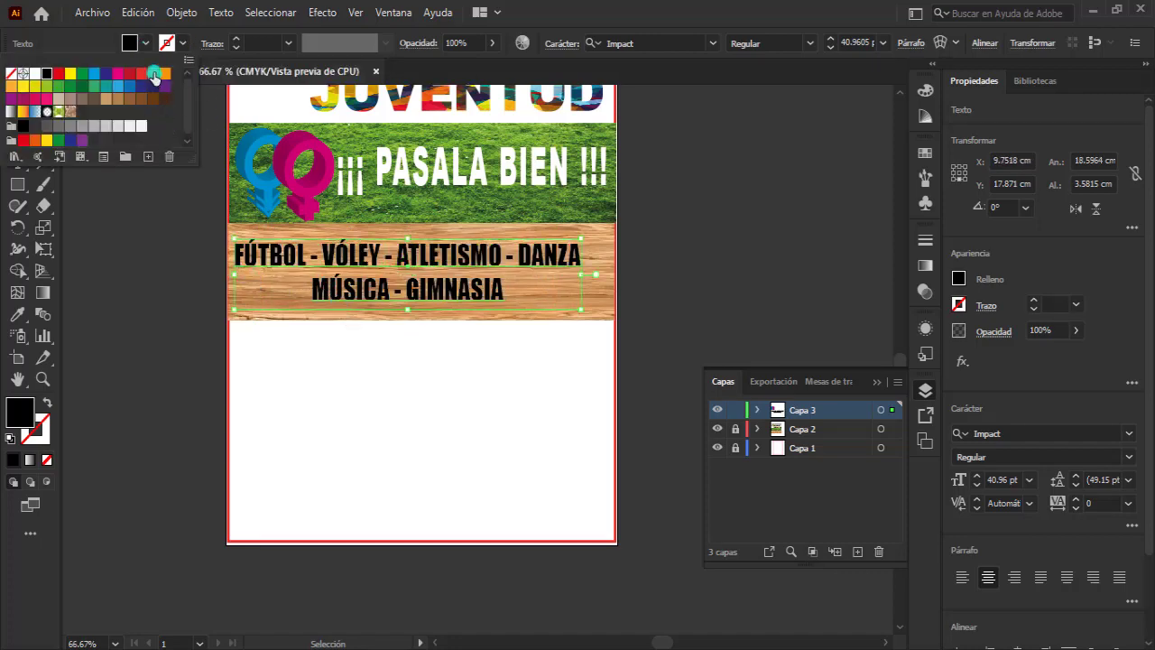
left_click(141, 73)
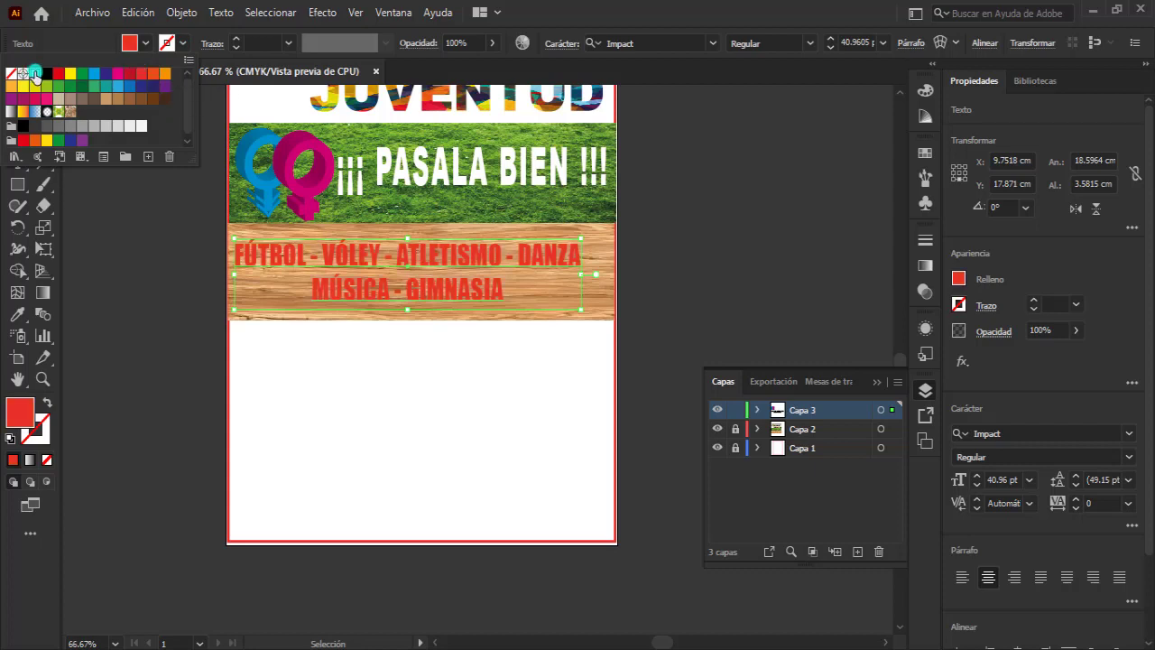
left_click(35, 73)
left_click(967, 246)
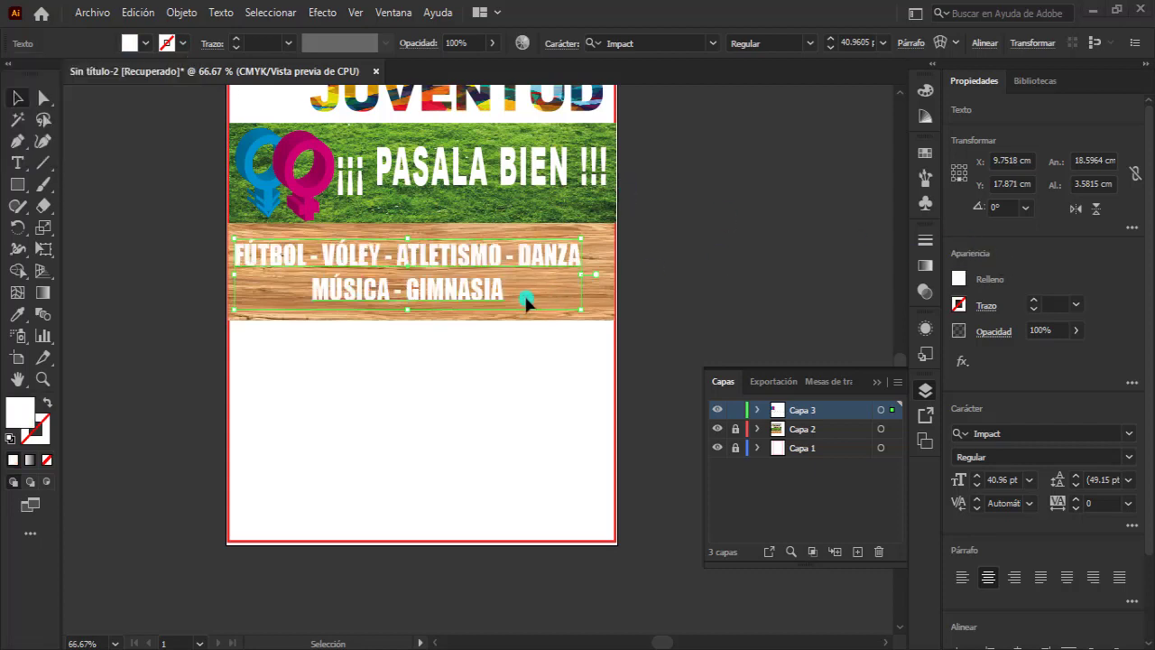
left_click_drag(579, 275, 614, 275)
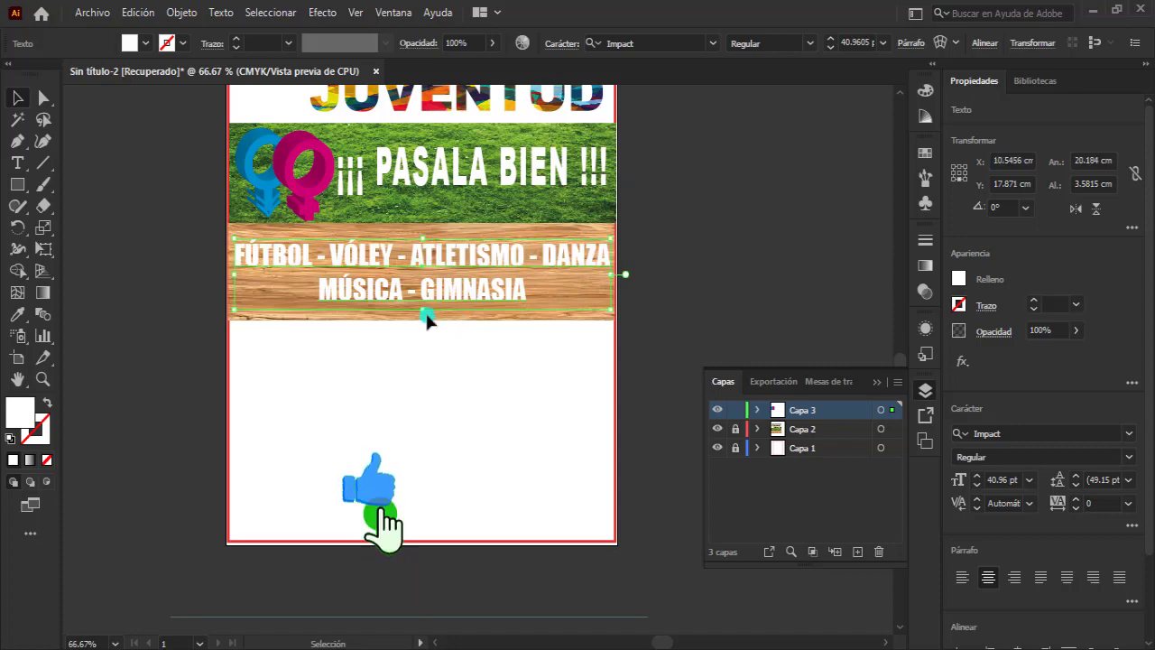
left_click_drag(232, 274, 226, 275)
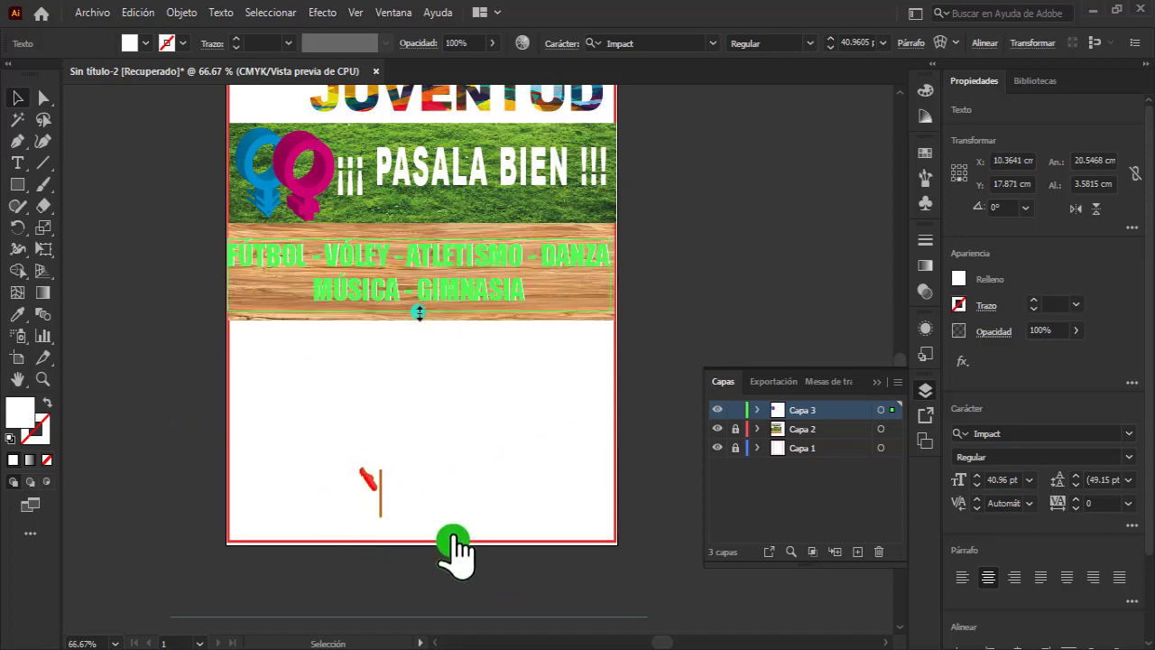
left_click_drag(420, 310, 420, 322)
Step: Apply a Sombra paralela with 0.1 cm X and Y offsets and 0.1 cm blur
left_click(322, 13)
mouse_move(346, 188)
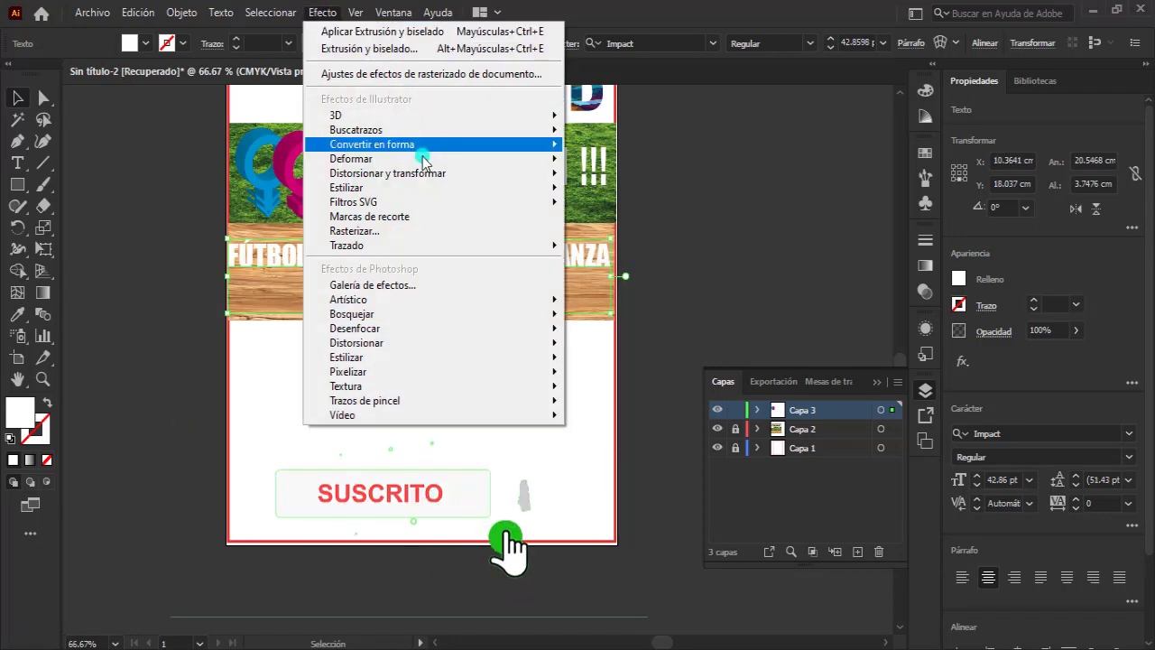
left_click(631, 289)
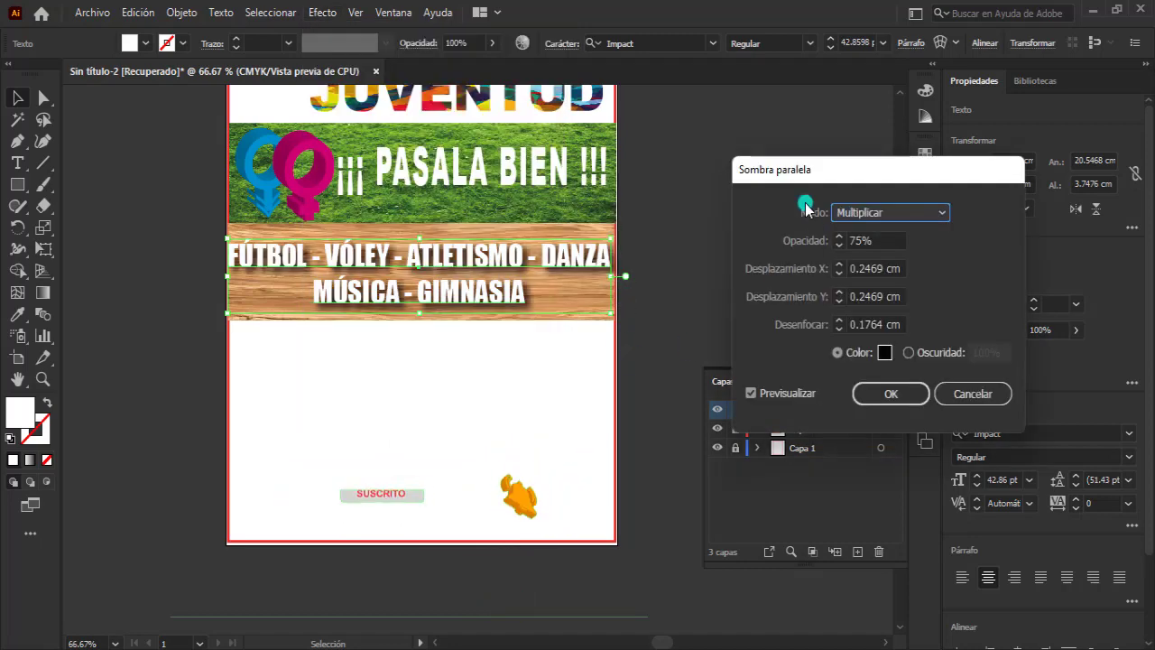
left_click_drag(804, 200, 662, 285)
left_click(709, 382)
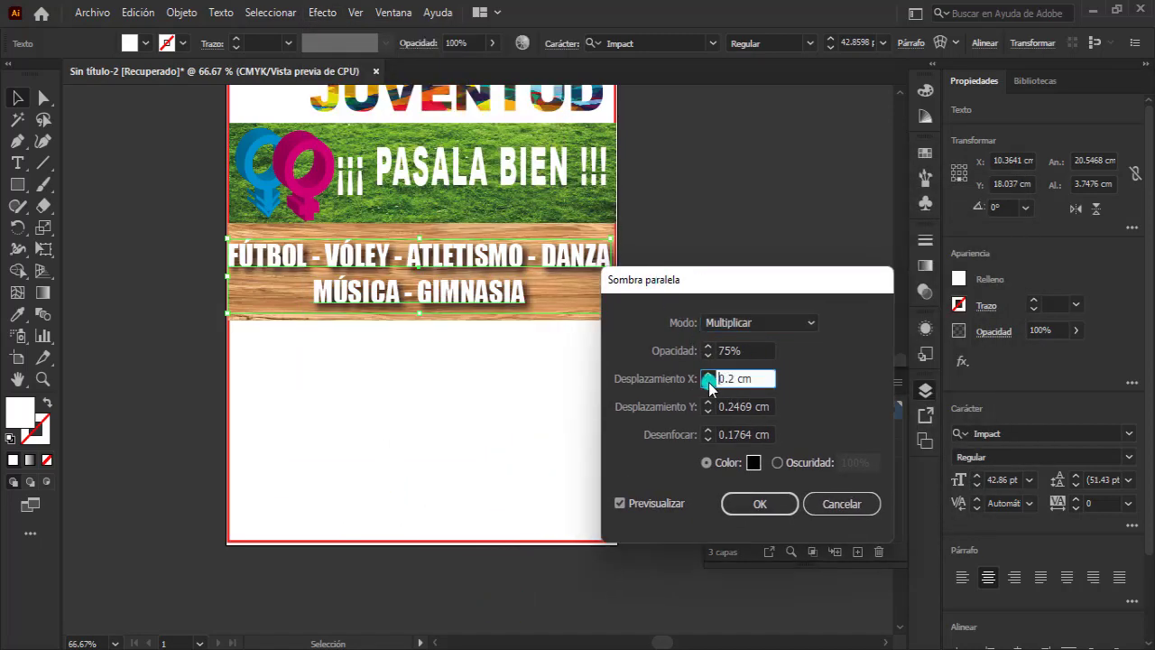
left_click(709, 383)
left_click(709, 411)
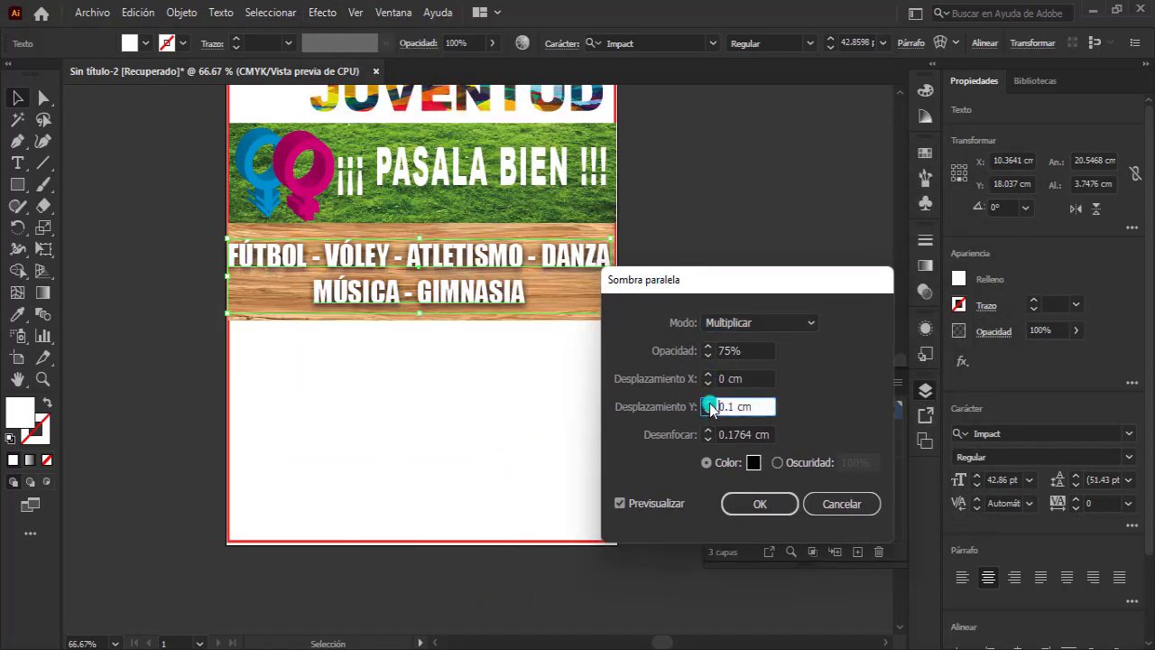
left_click(710, 380)
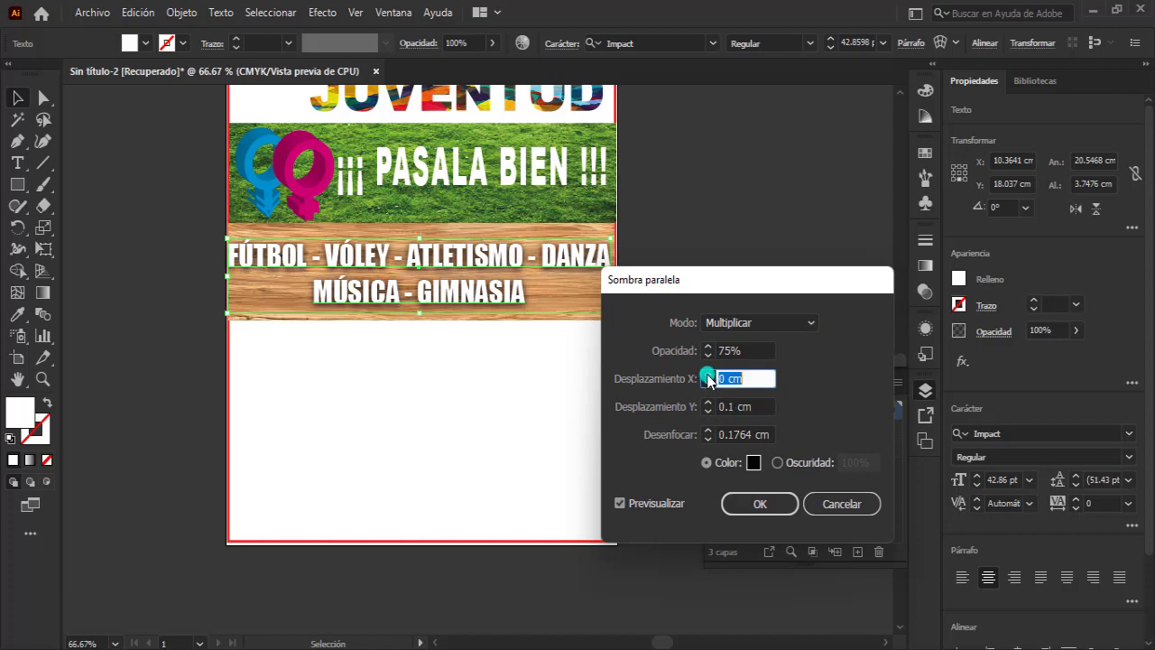
left_click(709, 439)
type("0.1")
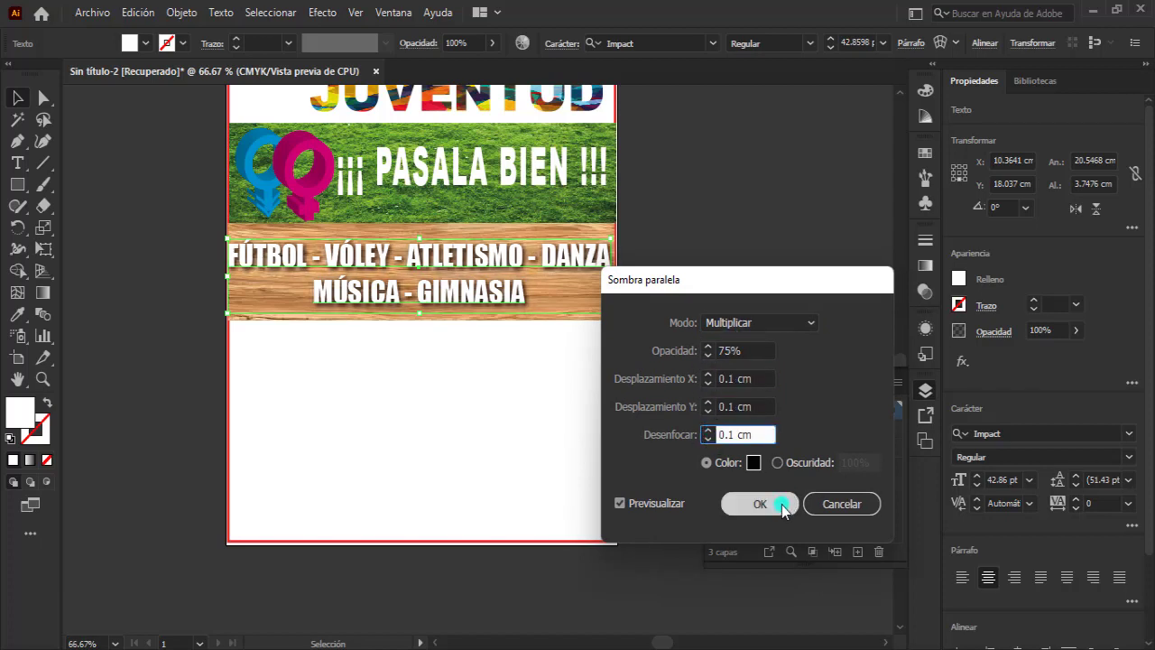
left_click(781, 503)
left_click(541, 233)
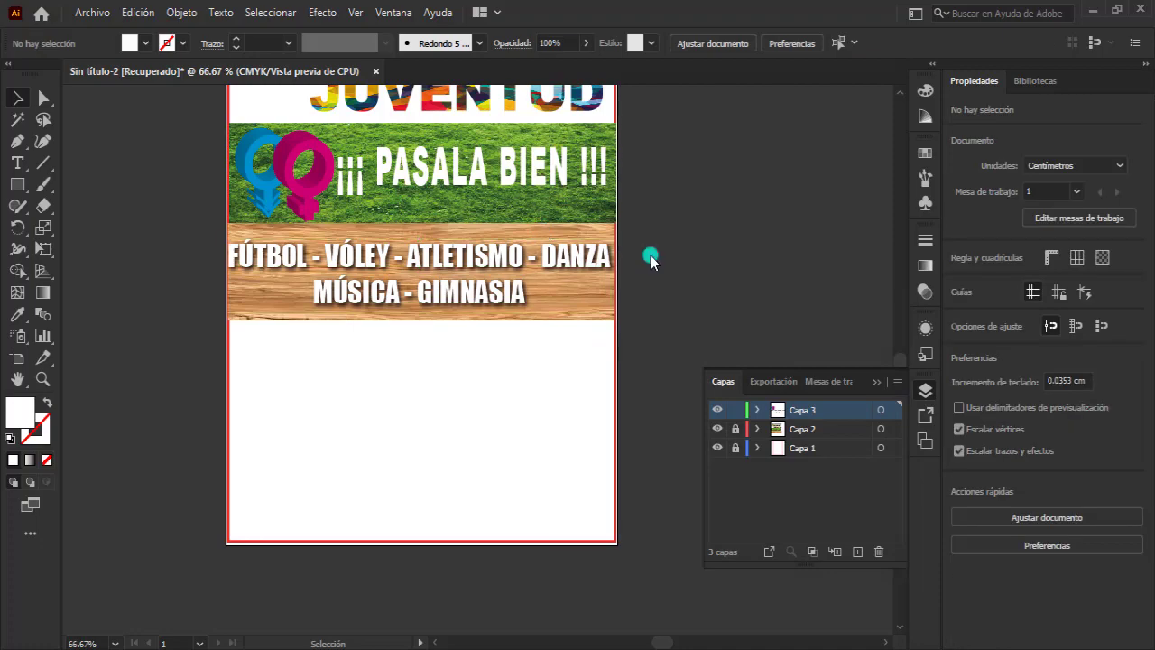
Step: Search Google Images for PARED DE MADERA and copy the stacked wood-plank image
key("alt+Tab")
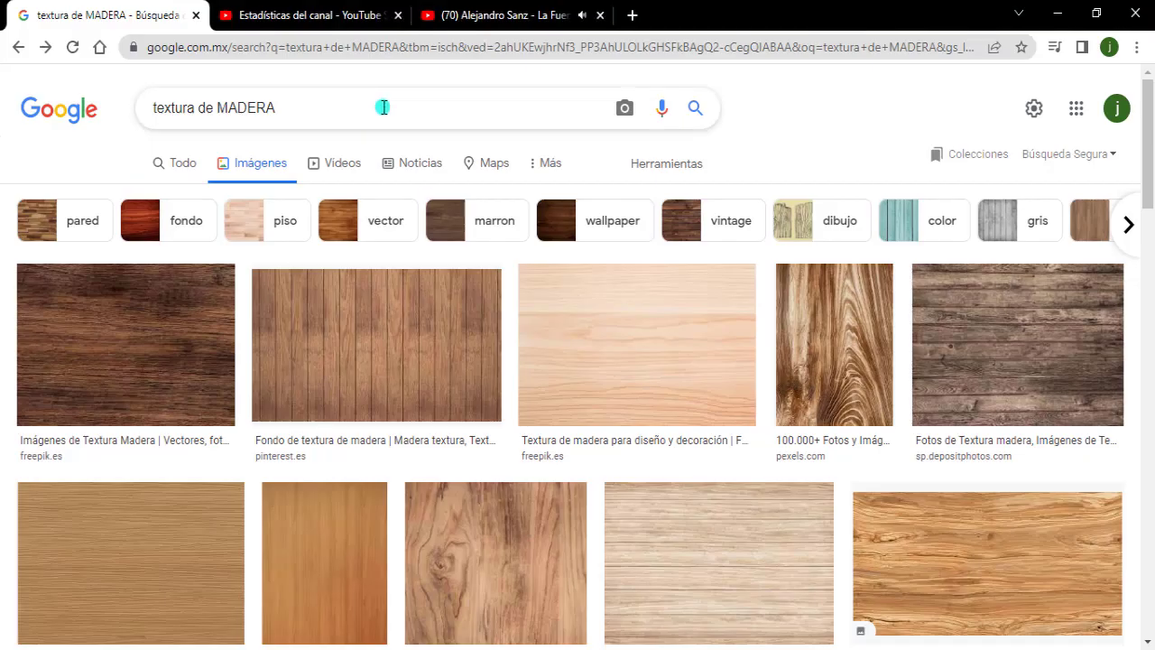
left_click(144, 108)
type("PARED D")
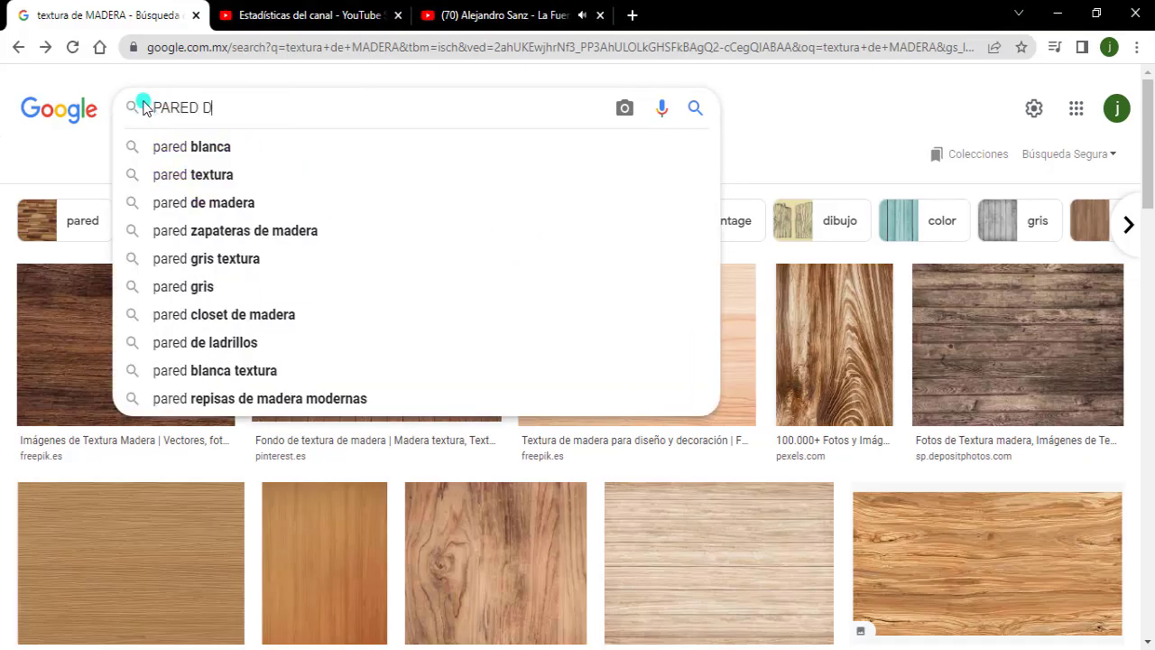
type("E MADERA")
key("Return")
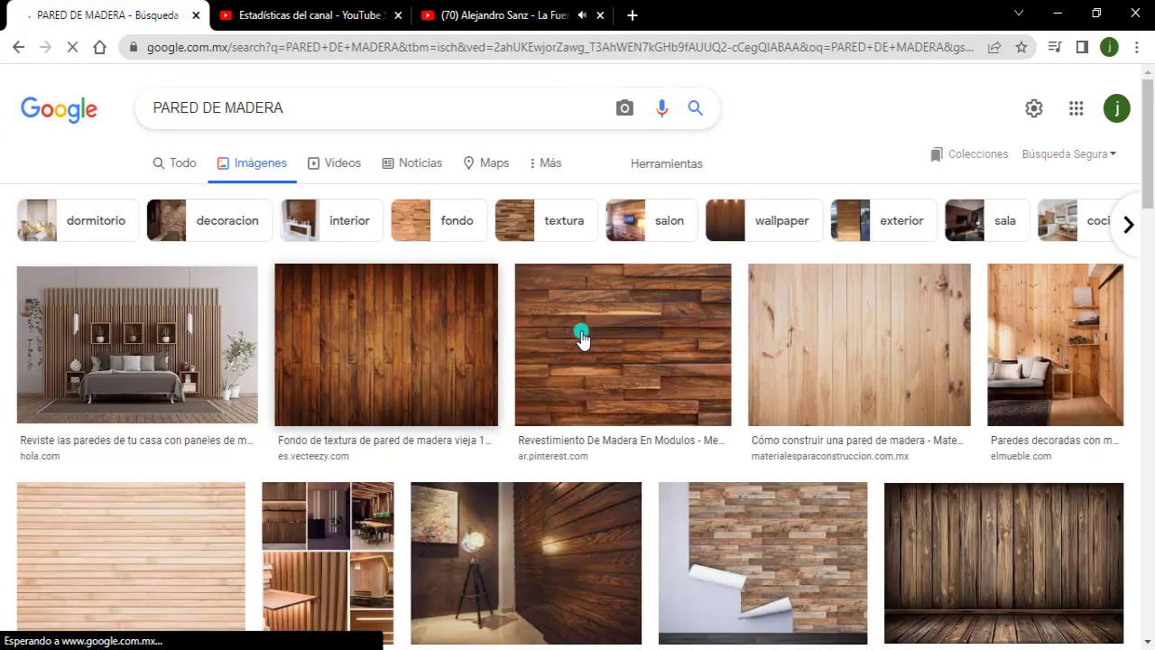
right_click(582, 332)
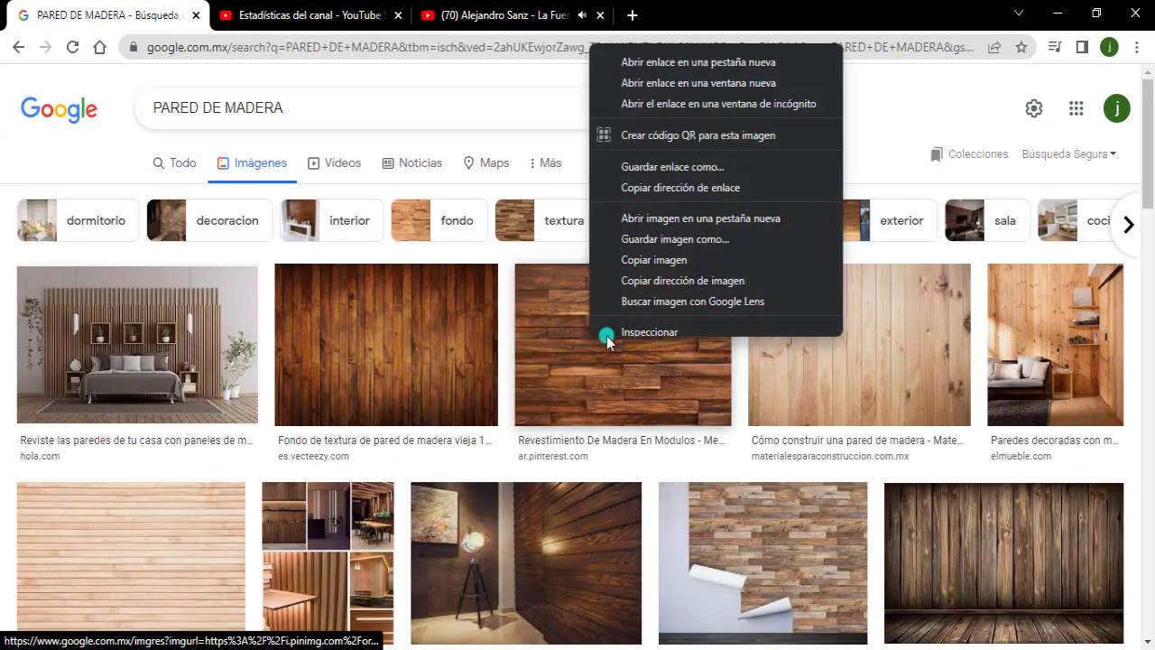
left_click(652, 285)
Step: Paste the wood-plank image and enlarge it beneath the activities band
key("alt+Tab")
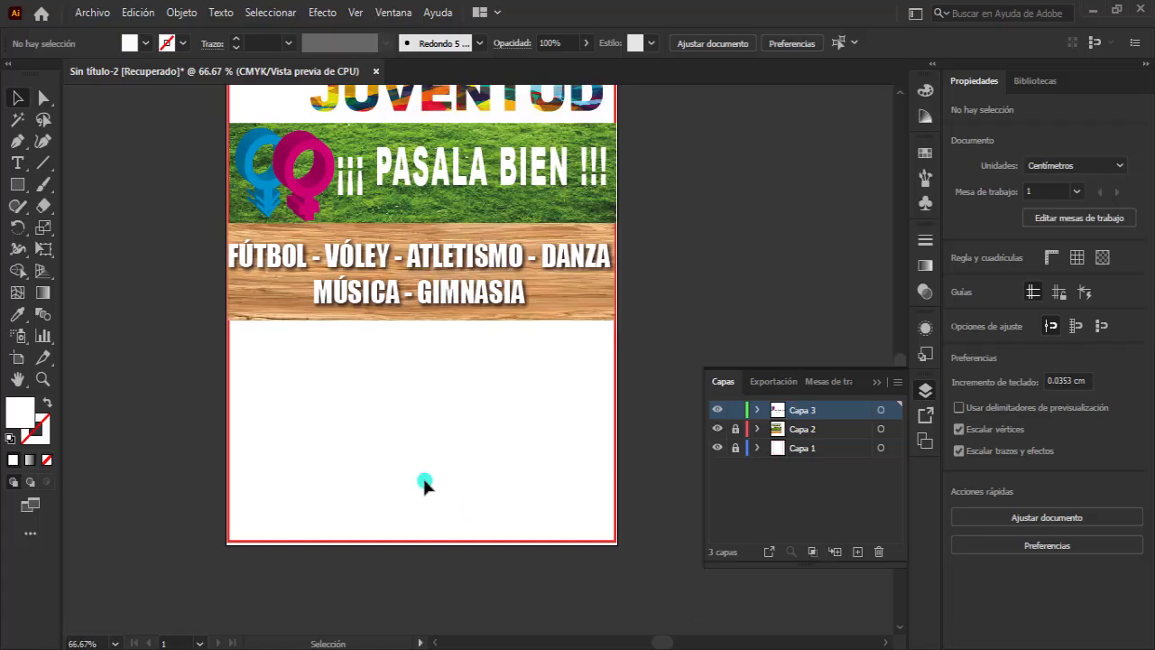
key("ctrl+v")
left_click_drag(454, 399, 296, 431)
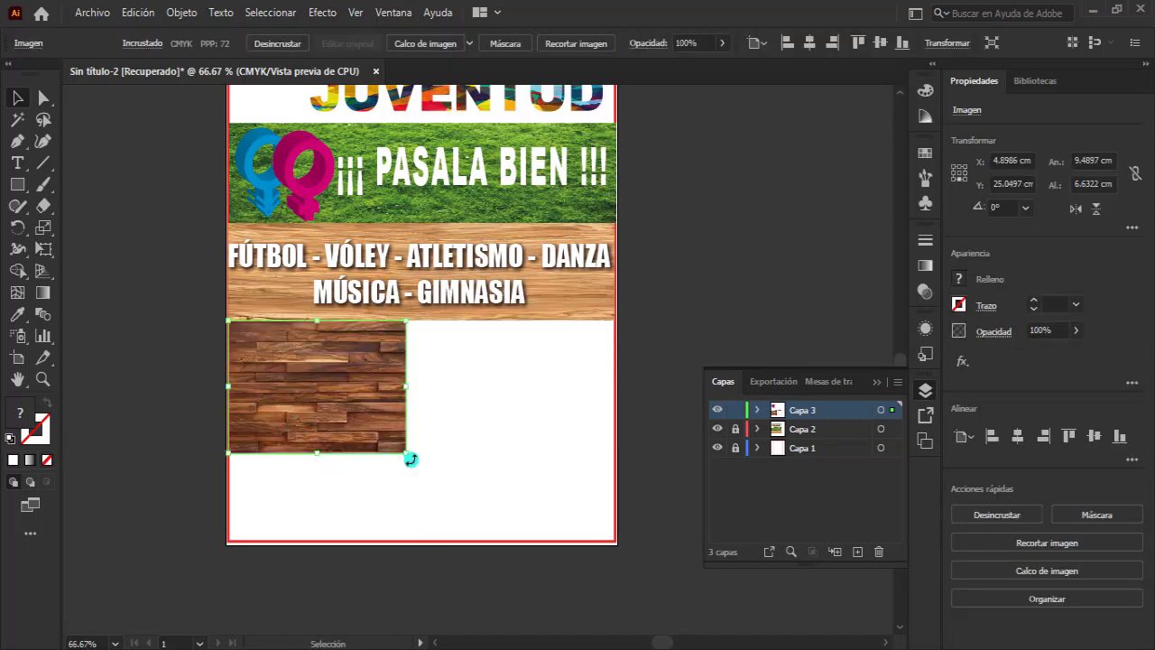
mouse_move(406, 452)
left_mouse_down()
mouse_move(498, 476)
mouse_move(613, 538)
left_mouse_up()
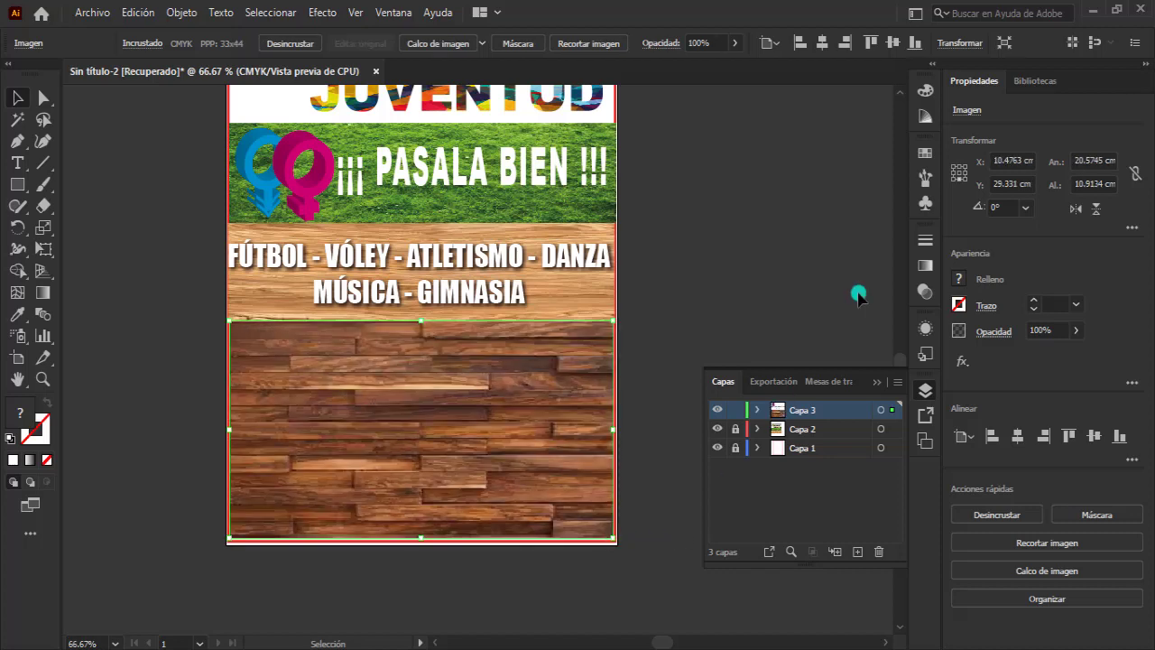
key("Right")
key("Right")
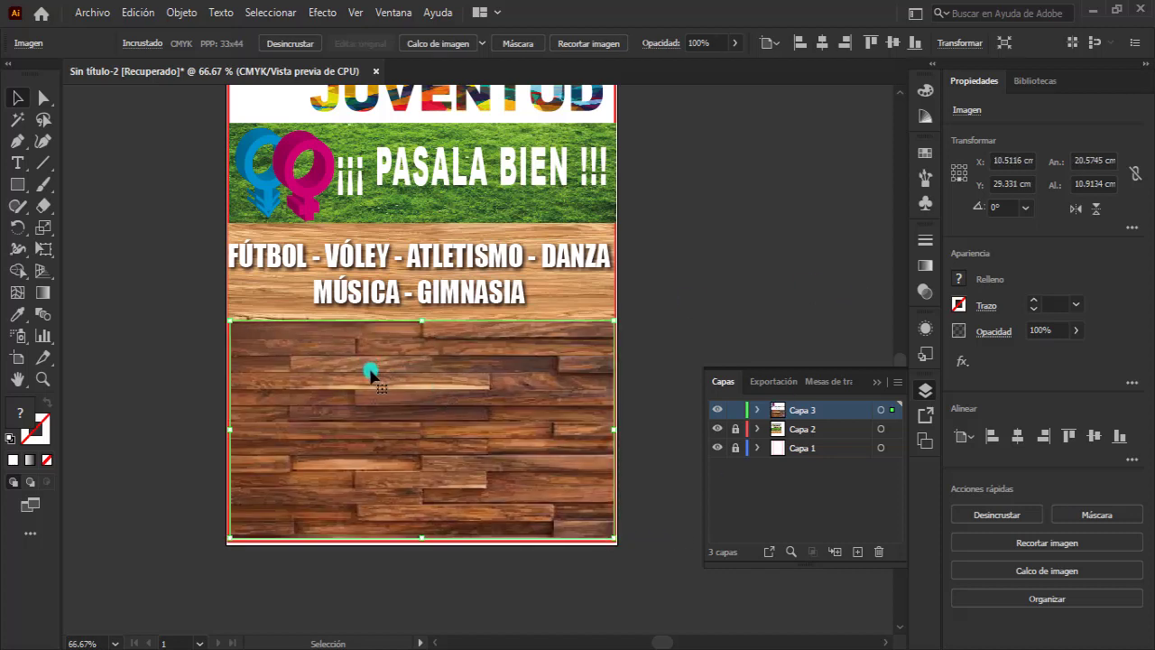
key("Left")
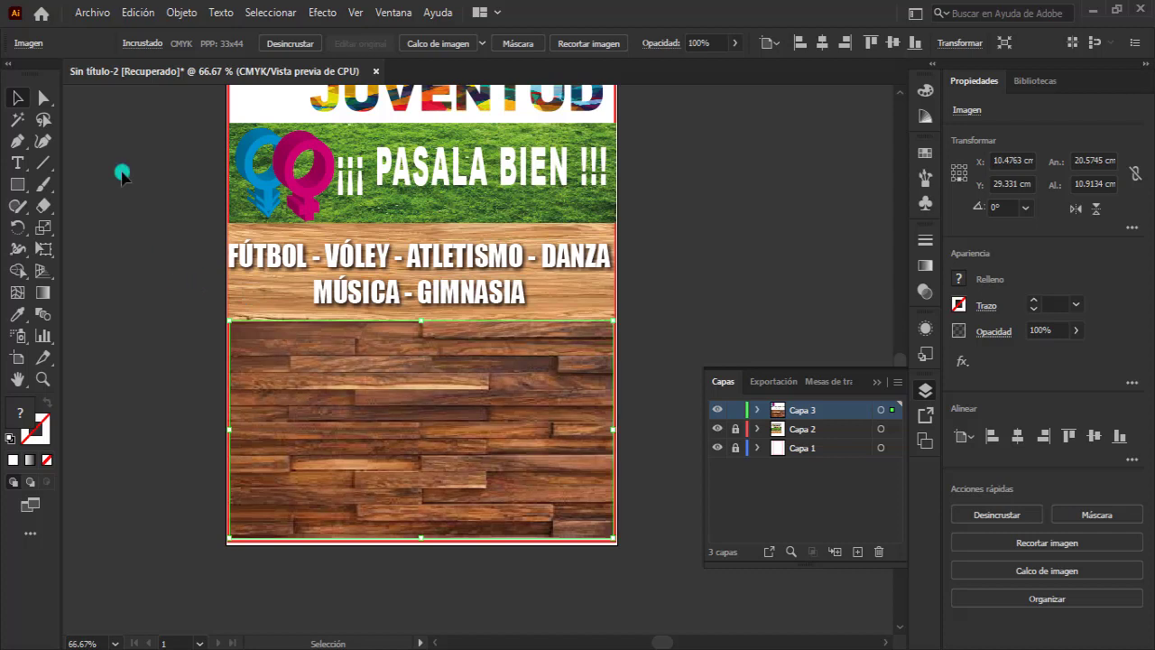
left_click(122, 175)
Step: Stretch the wood image's bottom edge to the page edge and realign the activities text
left_click(411, 497)
left_click_drag(421, 538, 434, 542)
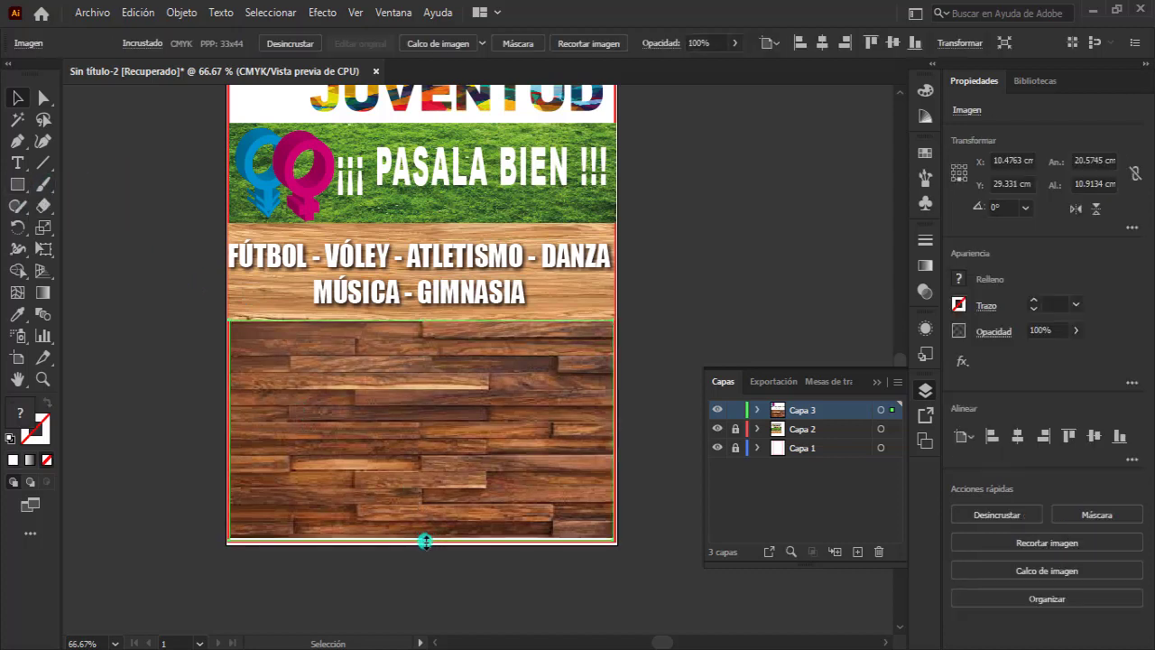
left_click(404, 600)
left_click(421, 536)
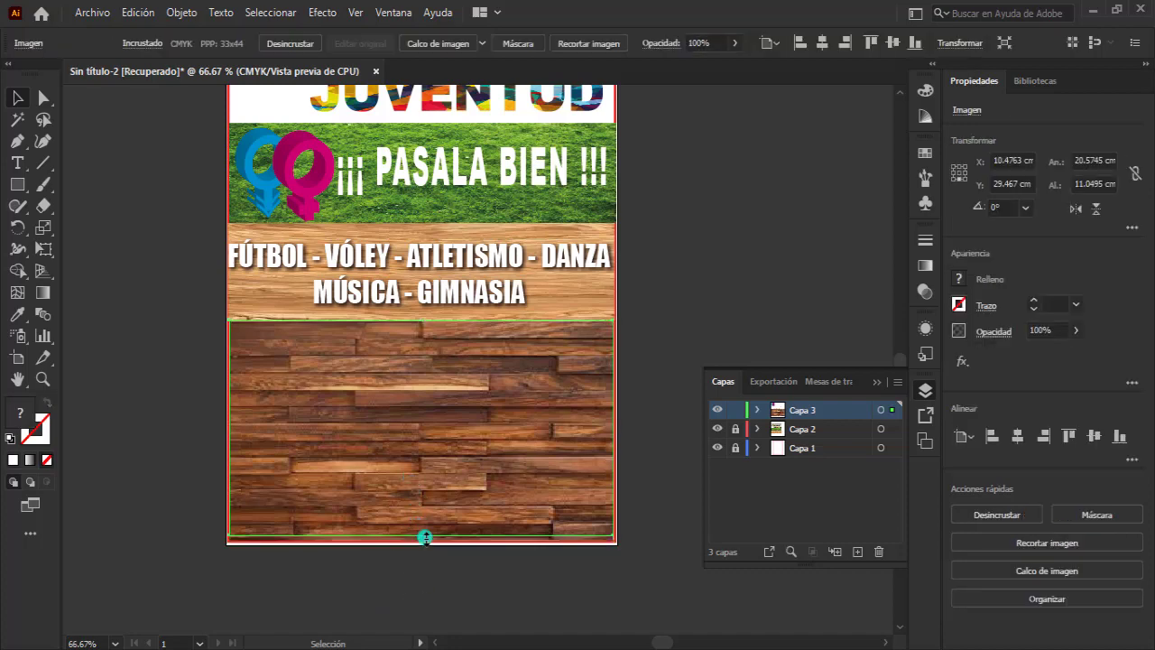
left_click_drag(423, 537, 430, 539)
key("ctrl+z")
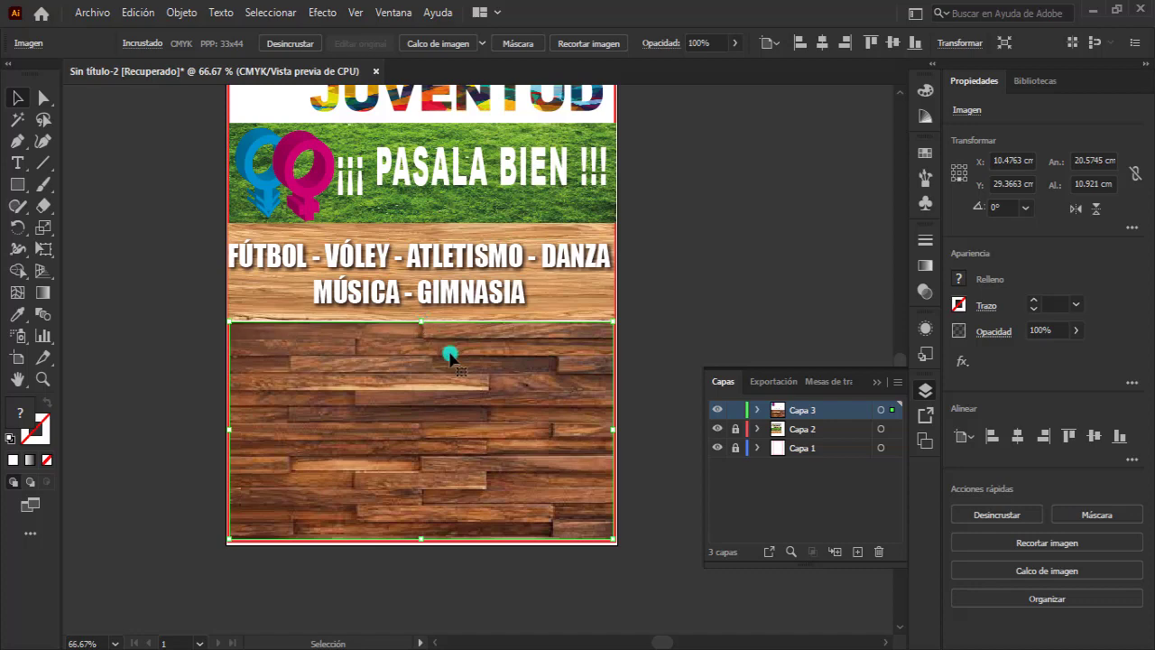
left_click(241, 293)
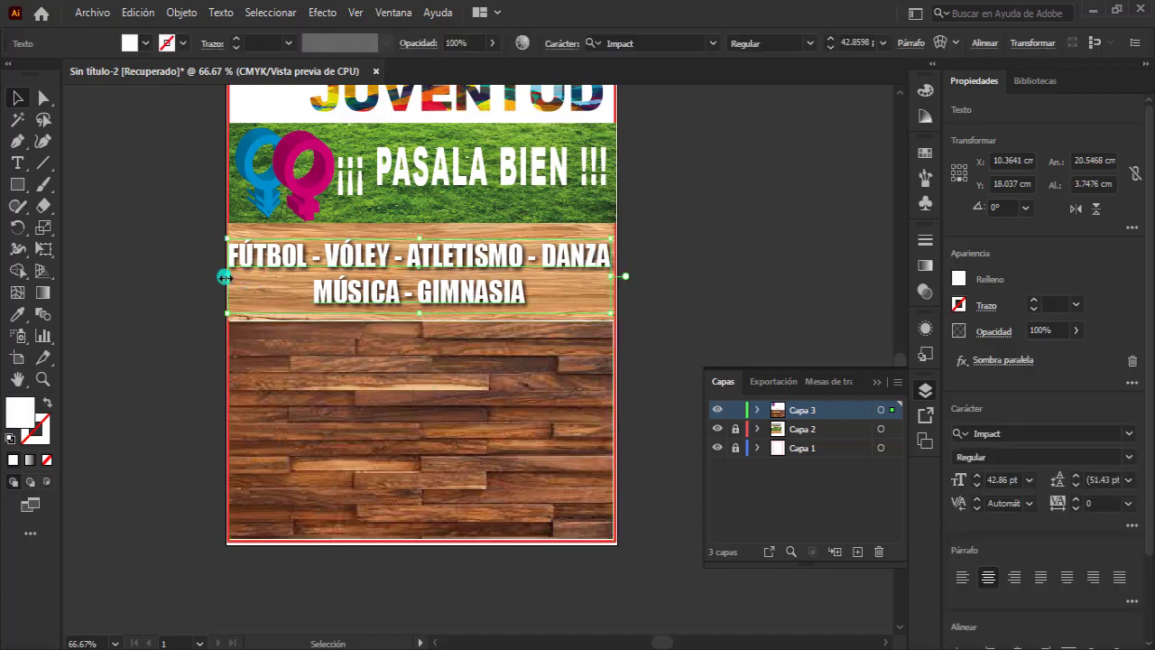
left_click_drag(225, 277, 230, 276)
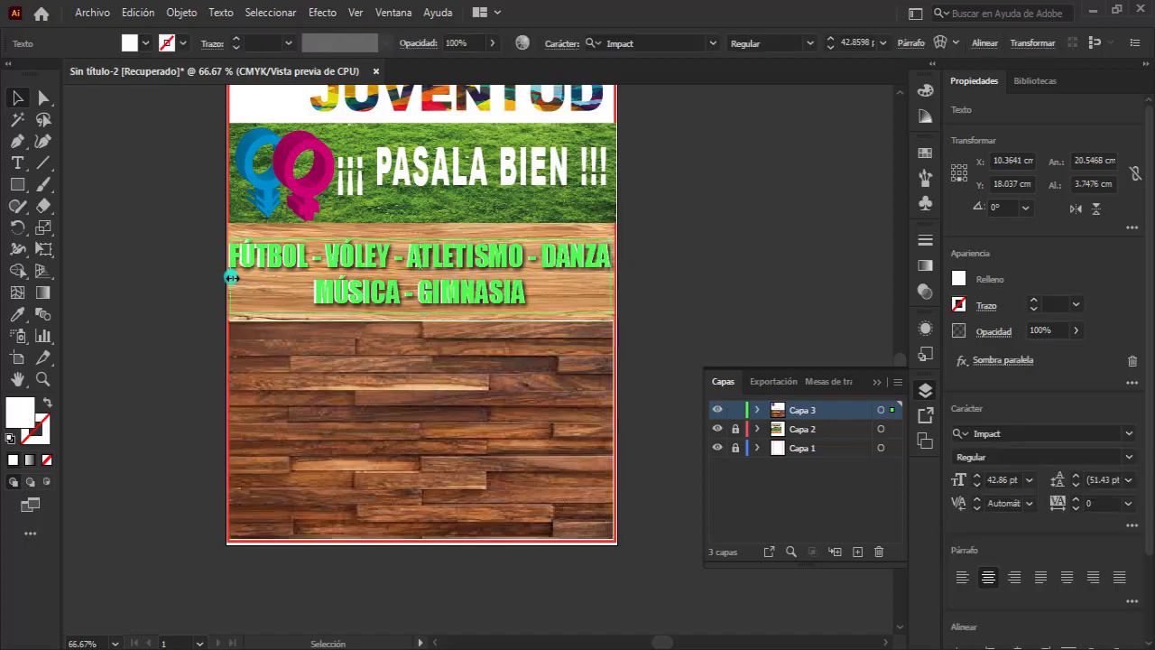
left_click(243, 232)
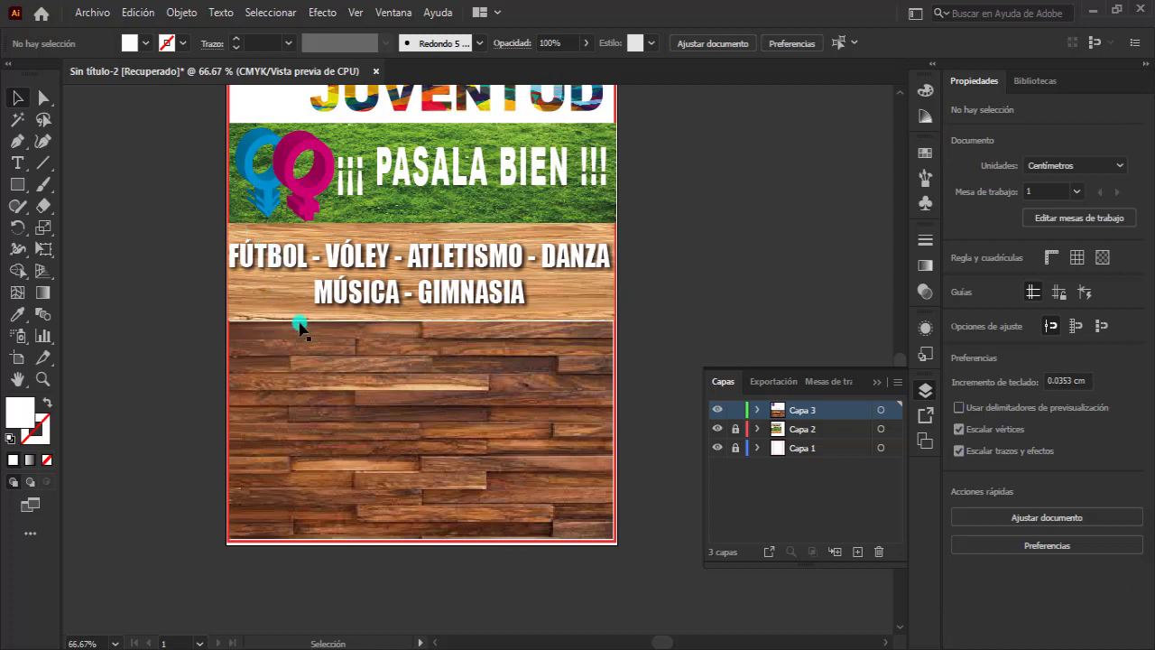
Step: Draw a rectangle over the lower wood area and fill it with purple
key("m")
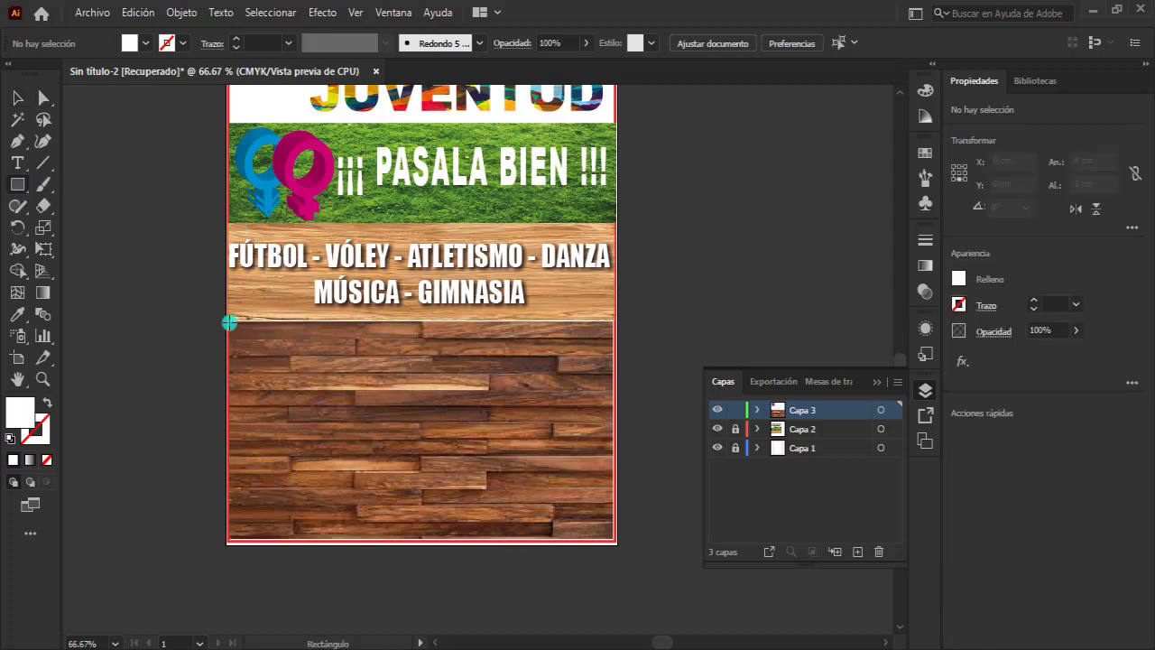
left_click_drag(231, 322, 611, 537)
double_click(47, 428)
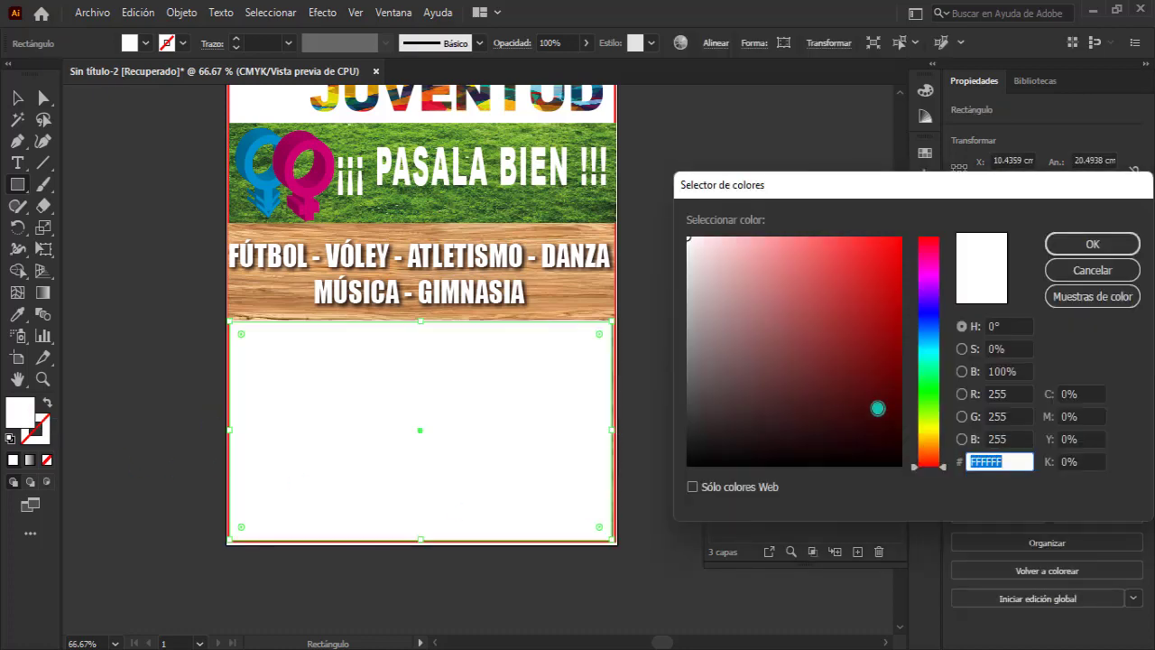
left_click(929, 278)
left_click(889, 285)
left_click_drag(919, 187, 853, 287)
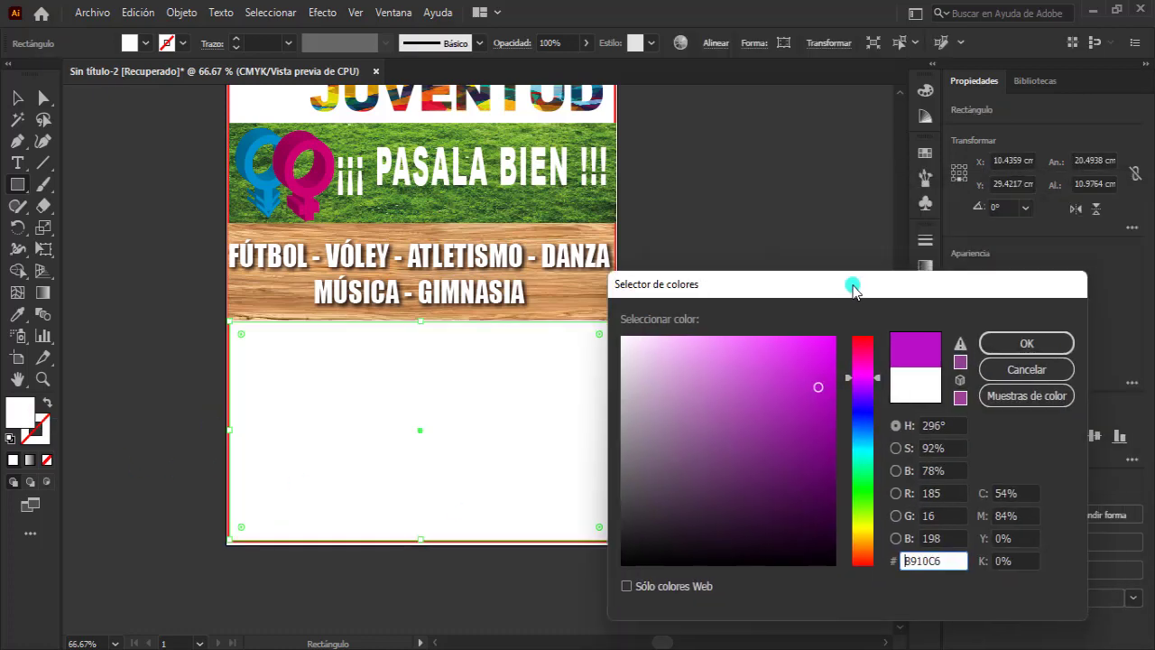
left_click(805, 360)
left_click(1027, 343)
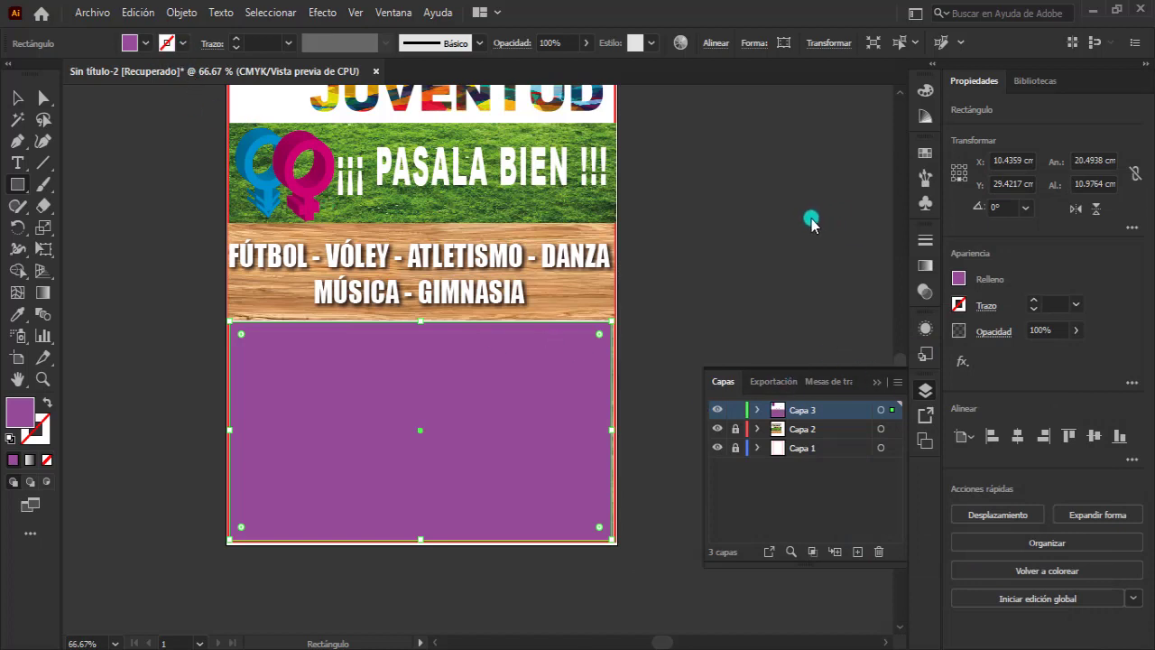
Step: Lower the purple rectangle's opacity to 40% in Transparency
left_click(924, 289)
left_click(886, 261)
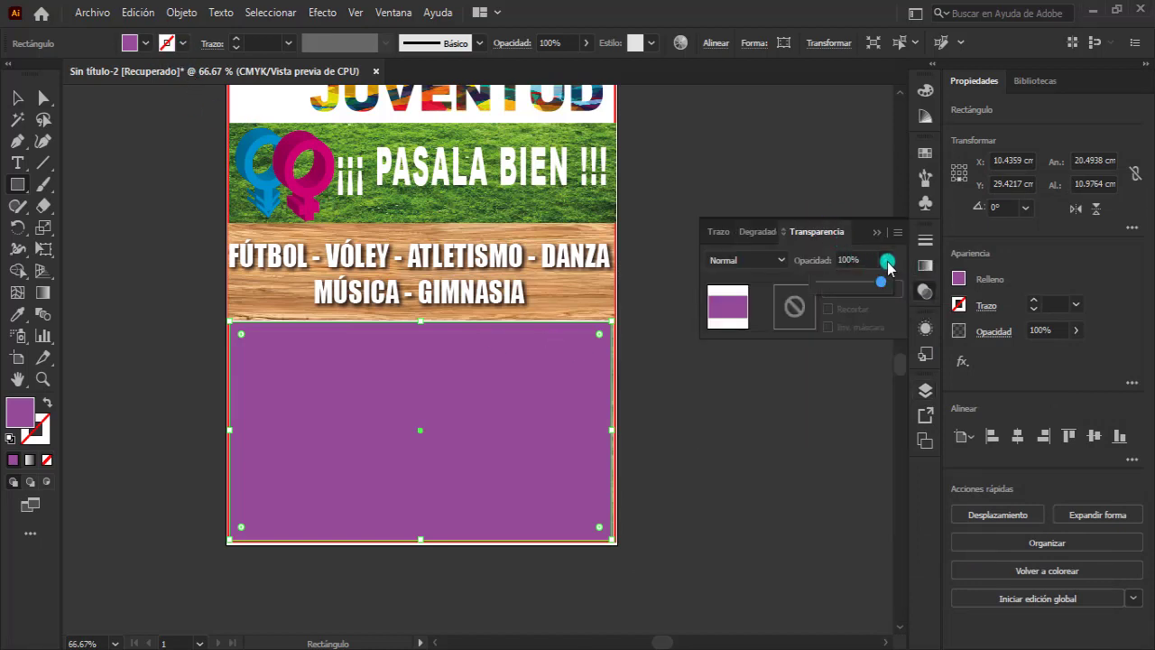
left_click_drag(881, 286, 856, 283)
left_click(848, 280)
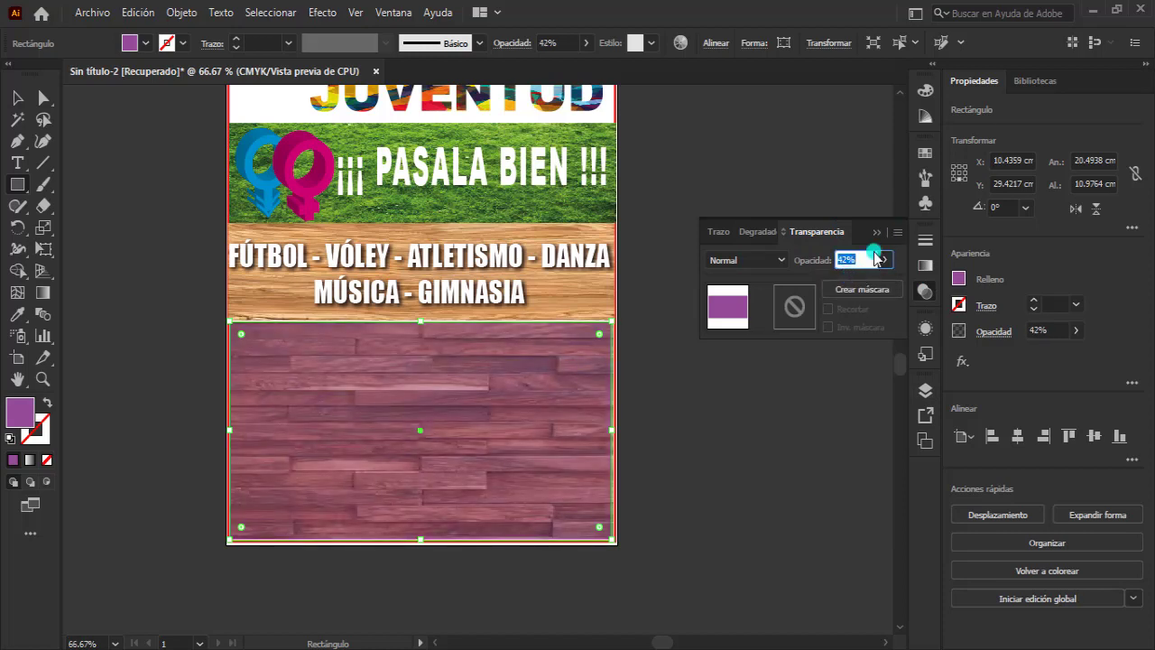
type("40")
key("Return")
key("v")
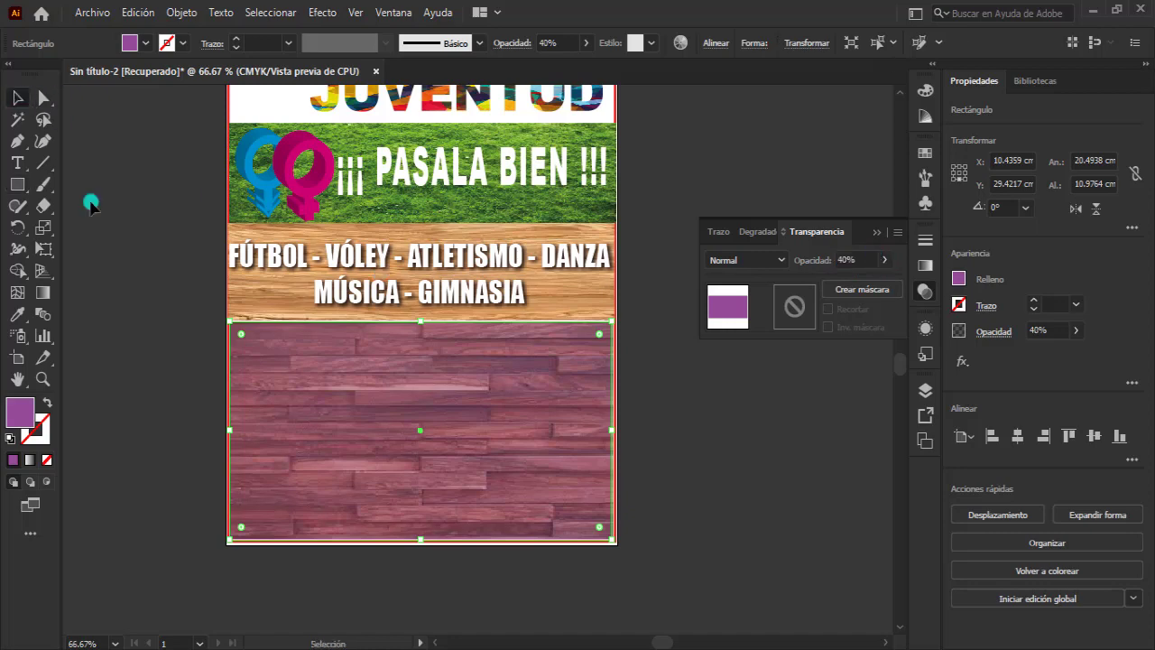
left_click(135, 236)
left_click_drag(669, 361, 623, 399)
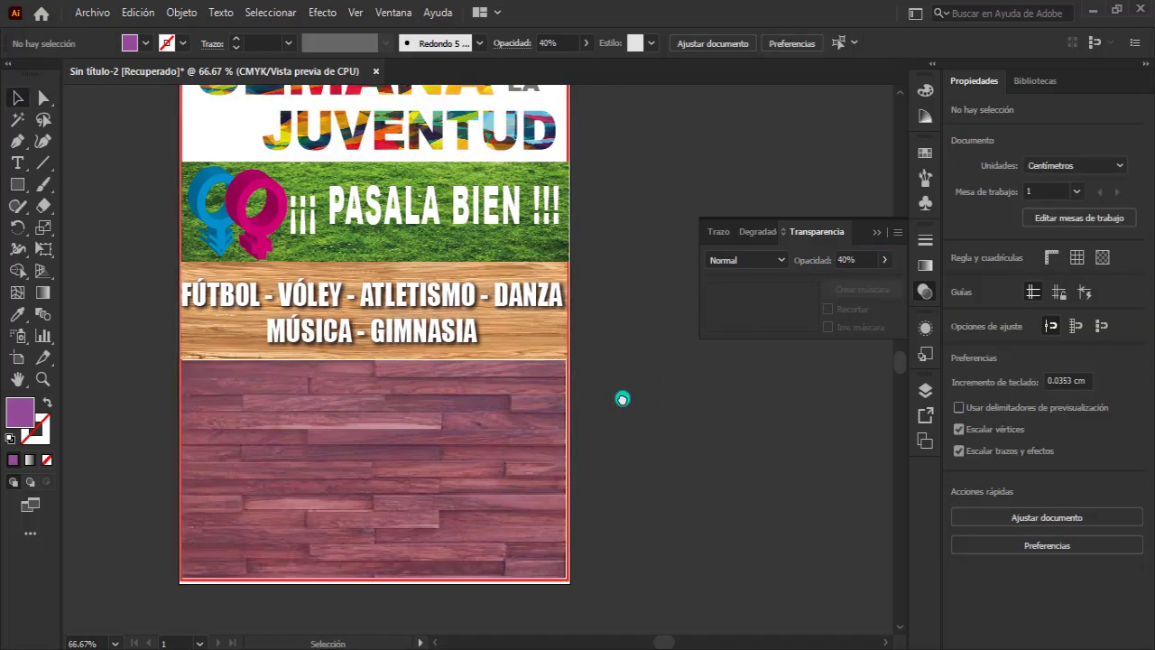
Step: Create the new top layer Capa 4 in the Layers panel and zoom to the wood area
left_click(925, 390)
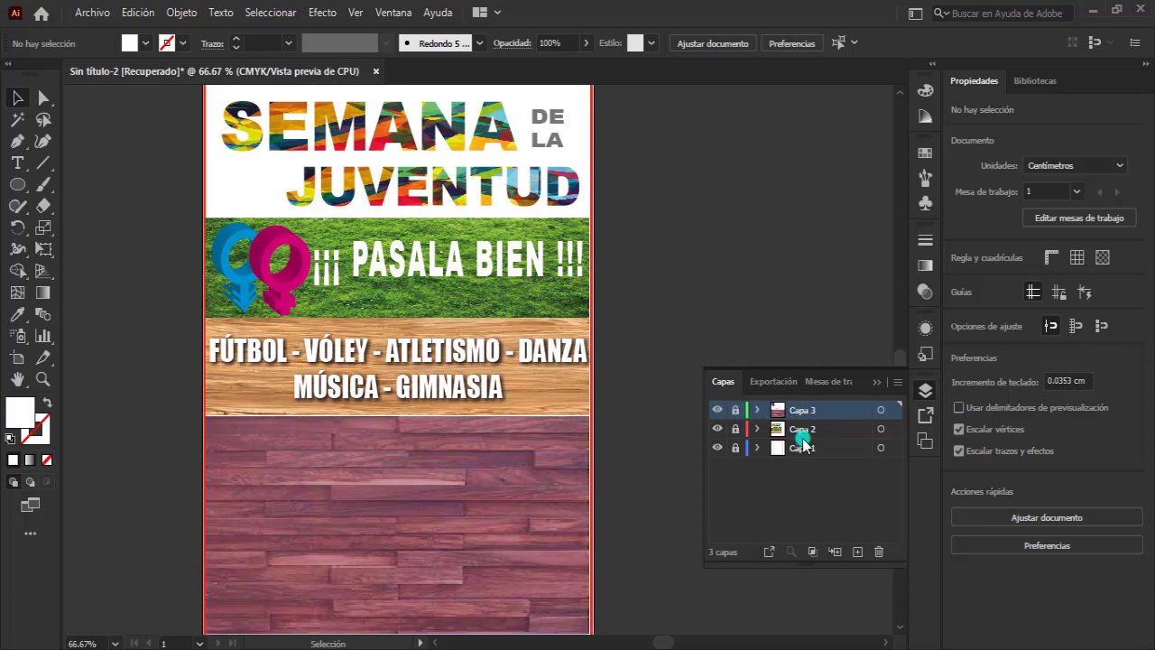
left_click(857, 551)
scroll(546, 374, "down", 3)
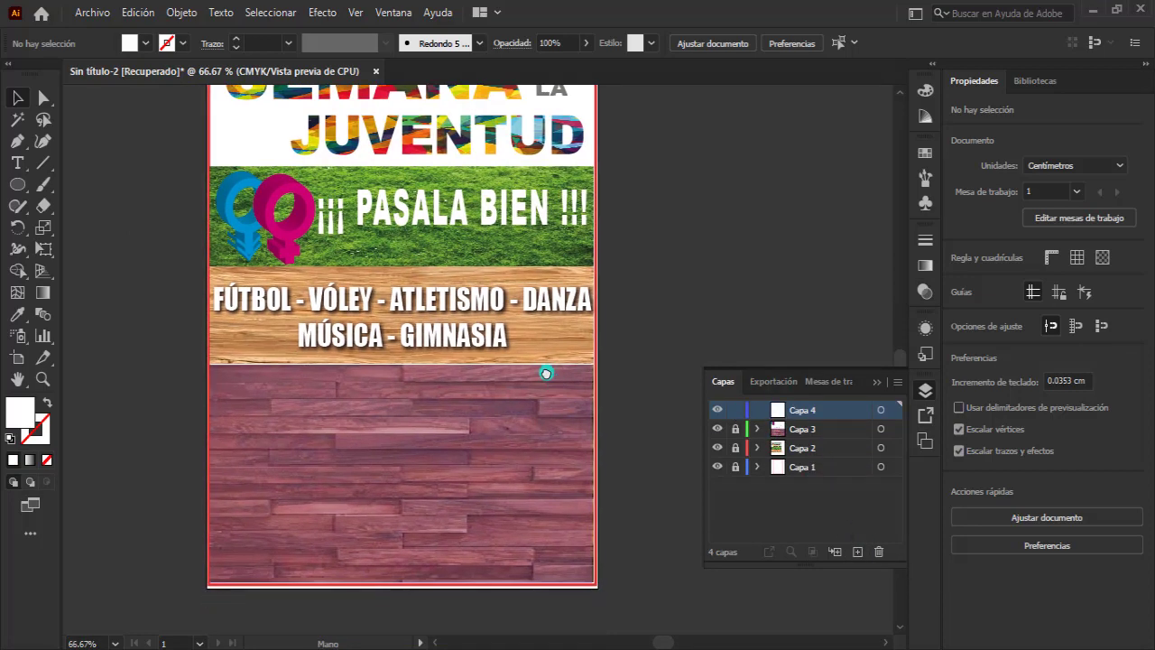
scroll(534, 312, "down", 1)
scroll(436, 358, "up", 2)
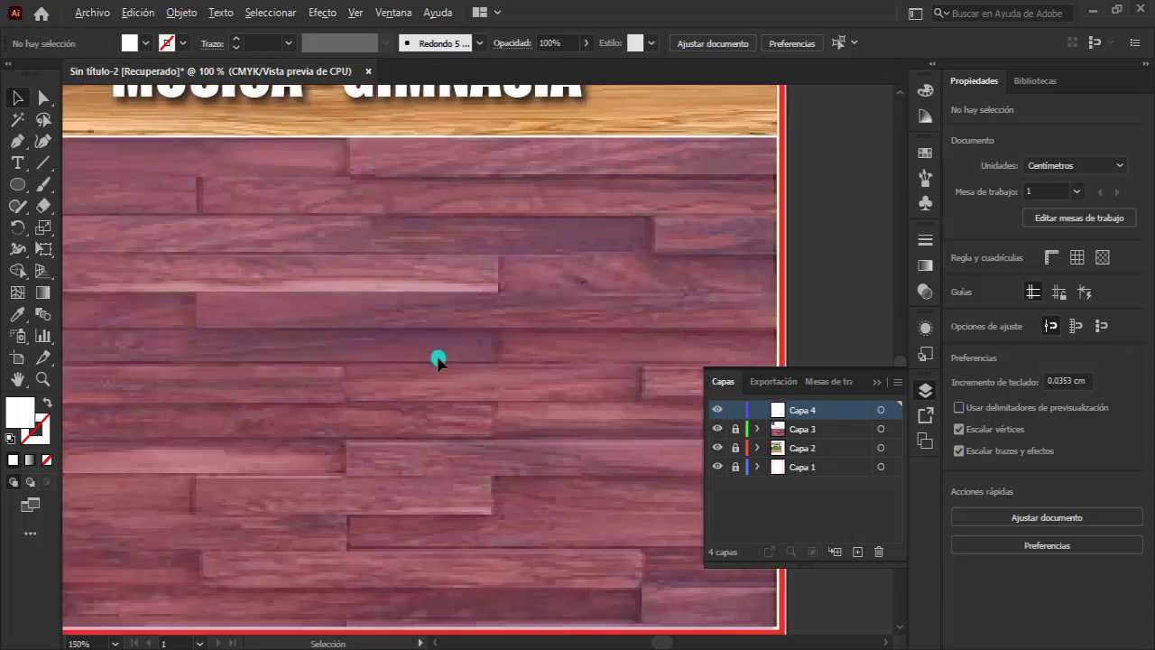
scroll(436, 359, "down", 1)
left_click_drag(16, 184, 86, 225)
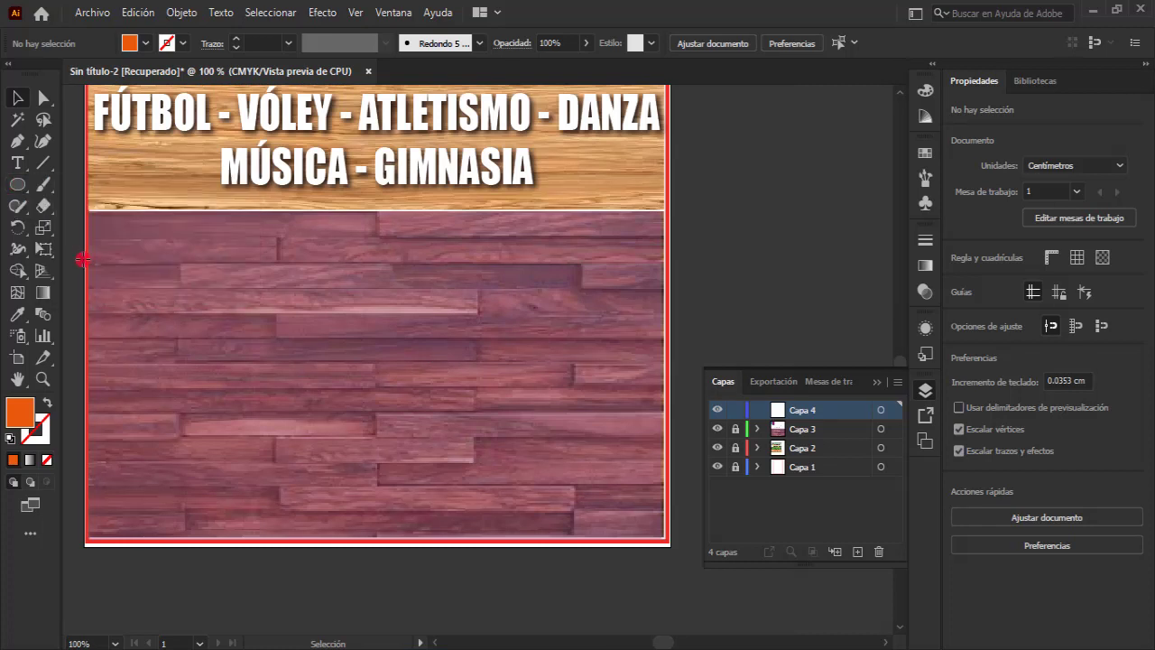
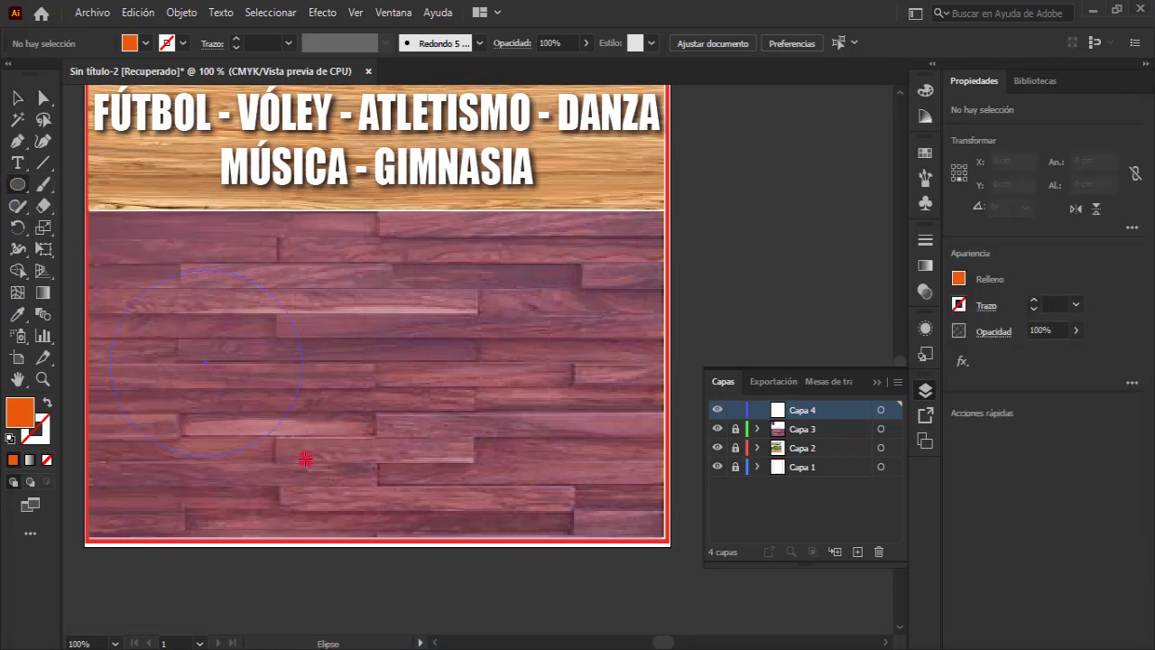
Step: Draw a 7 × 7 cm orange circle on the wood panel and Alt-drag a copy to its right
left_click_drag(305, 458, 320, 471)
left_click(829, 43)
left_click(764, 74)
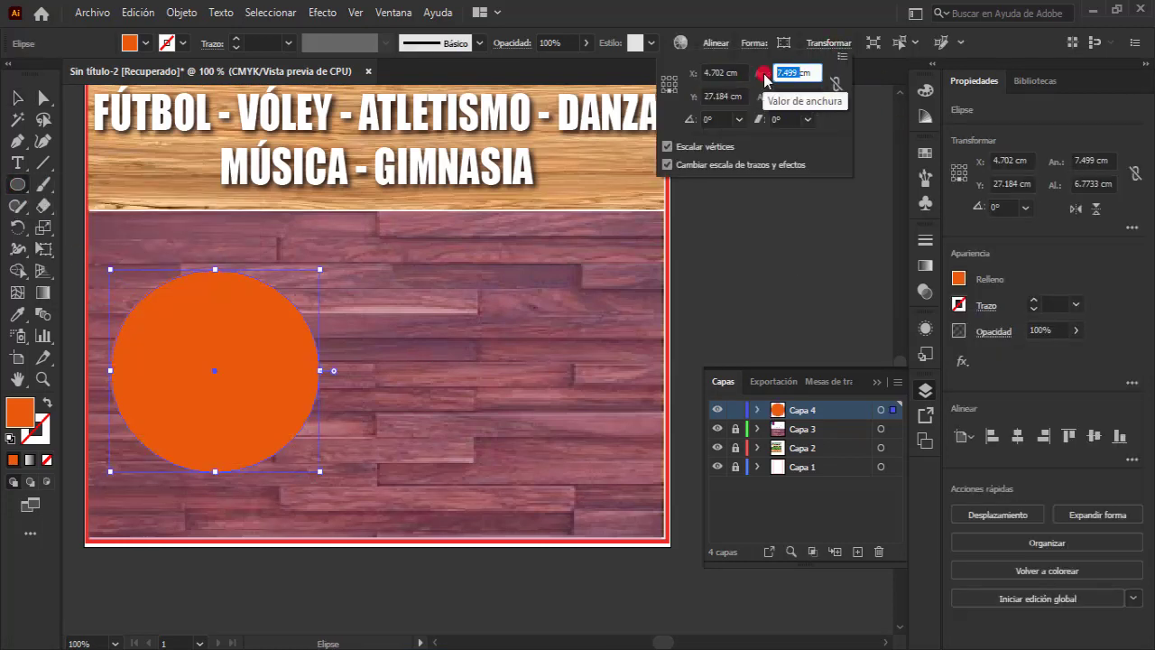
type("7")
key("Tab")
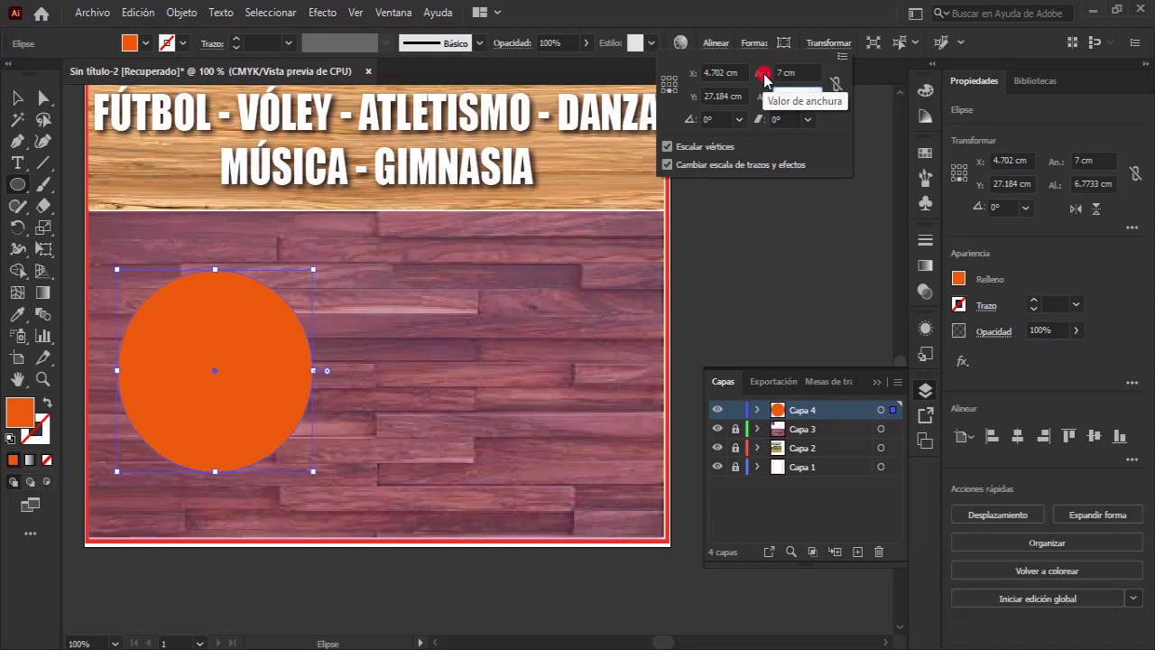
type("7")
key("Return")
key("v")
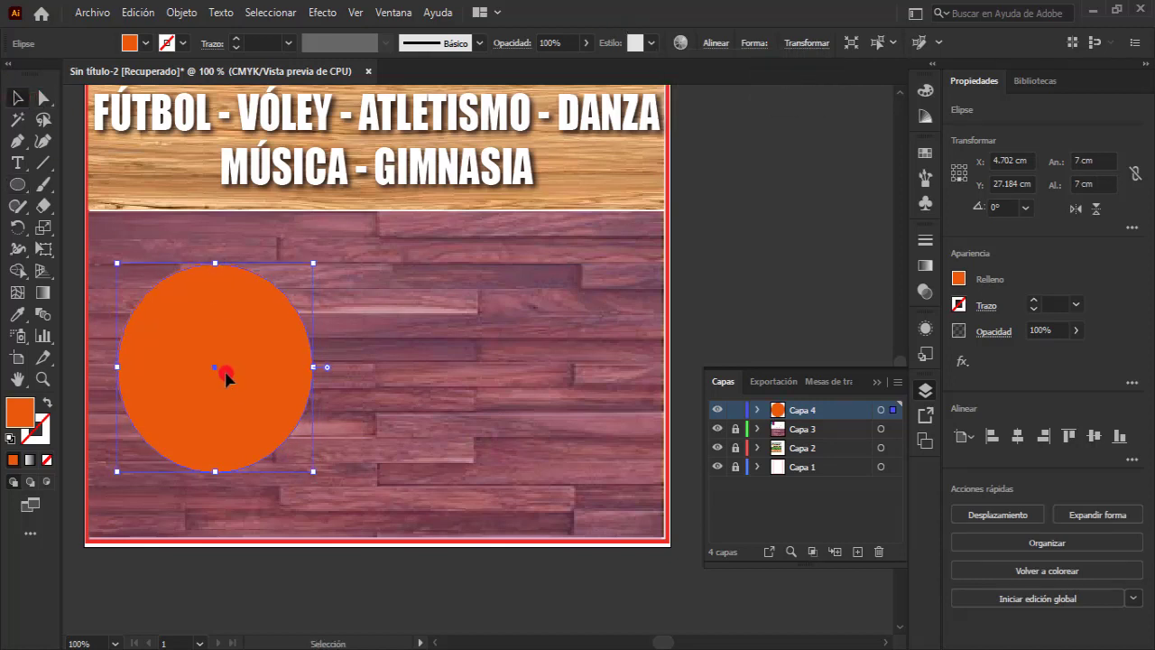
mouse_move(226, 373)
left_mouse_down()
mouse_move(206, 347)
mouse_move(368, 340)
left_mouse_up()
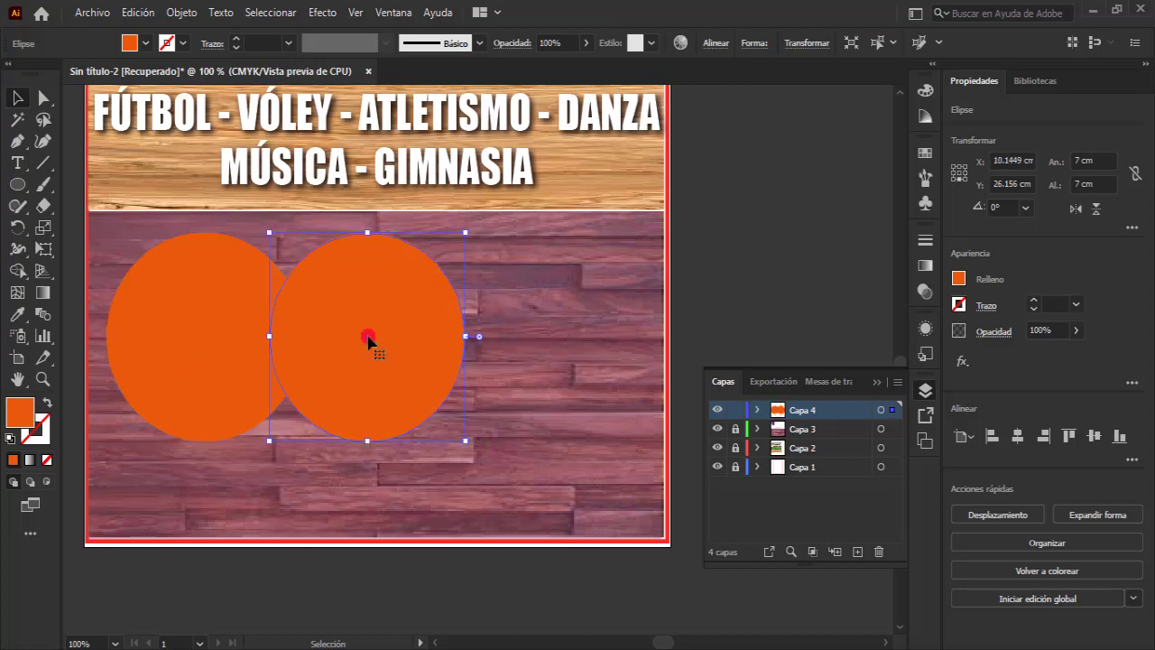
Step: Make the copied circle yellow and add a blue third circle further right
left_click(146, 45)
left_click(45, 140)
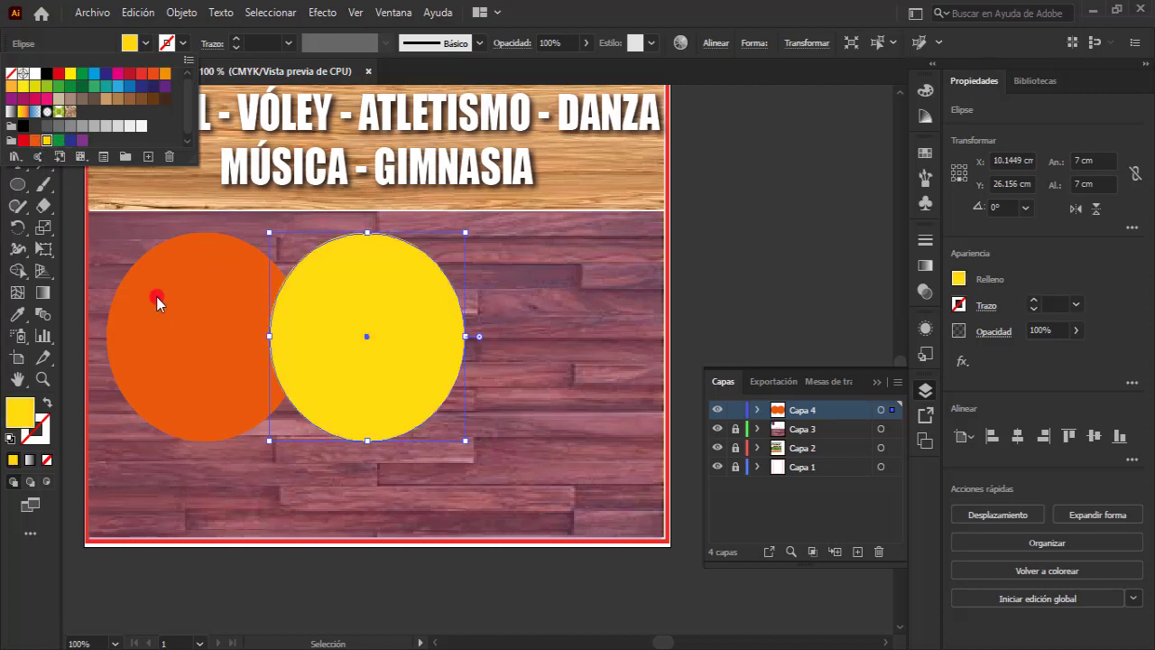
left_click(370, 342)
left_click_drag(370, 342, 534, 343)
left_click(146, 44)
left_click(94, 73)
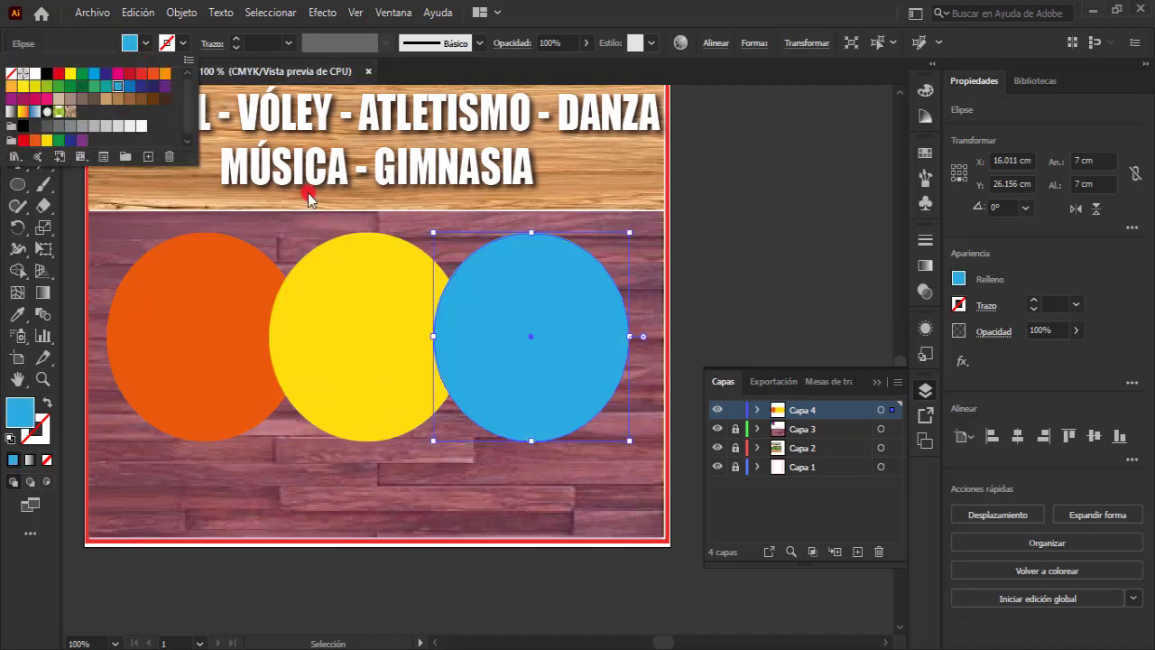
Step: Reorder the circles with Traer al frente so orange overlaps yellow and yellow overlaps blue
left_click(213, 351)
right_click(211, 354)
mouse_move(311, 558)
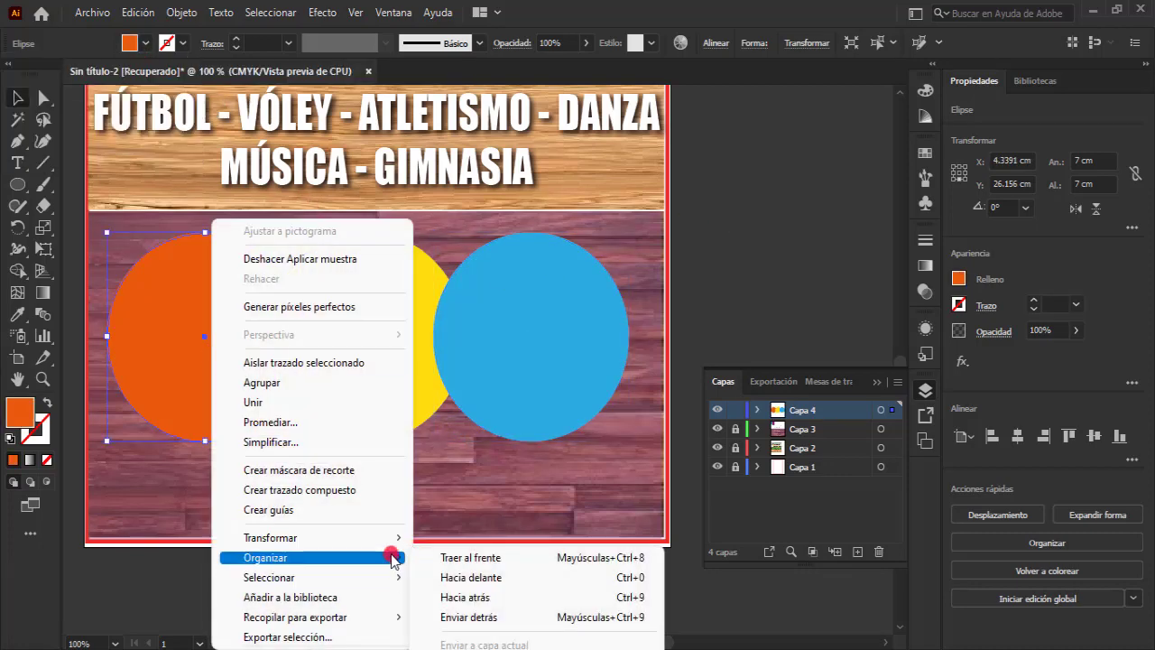
left_click(436, 557)
left_click(410, 397)
right_click(408, 391)
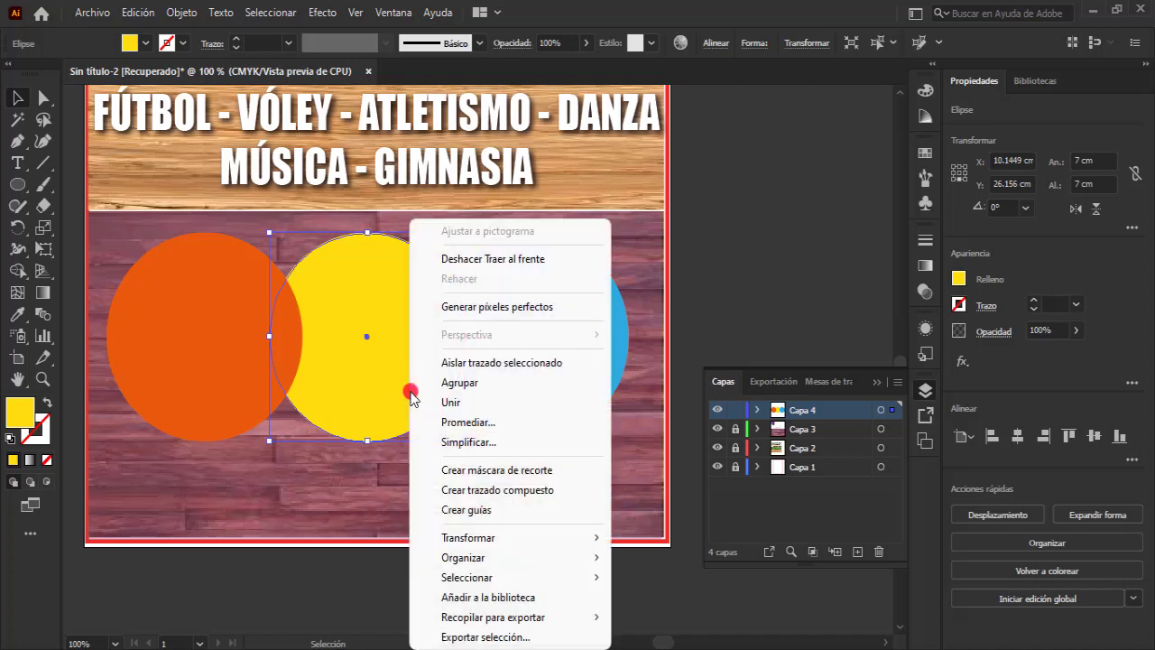
left_click(639, 557)
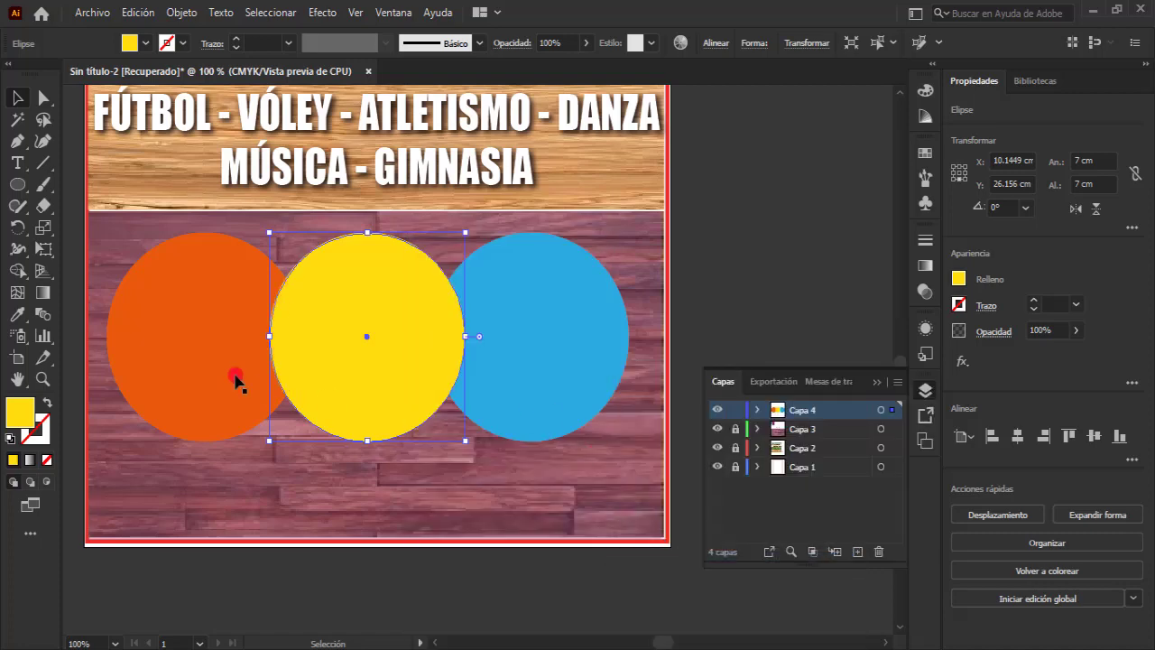
right_click(216, 374)
left_click(448, 557)
mouse_move(262, 557)
right_click(195, 400)
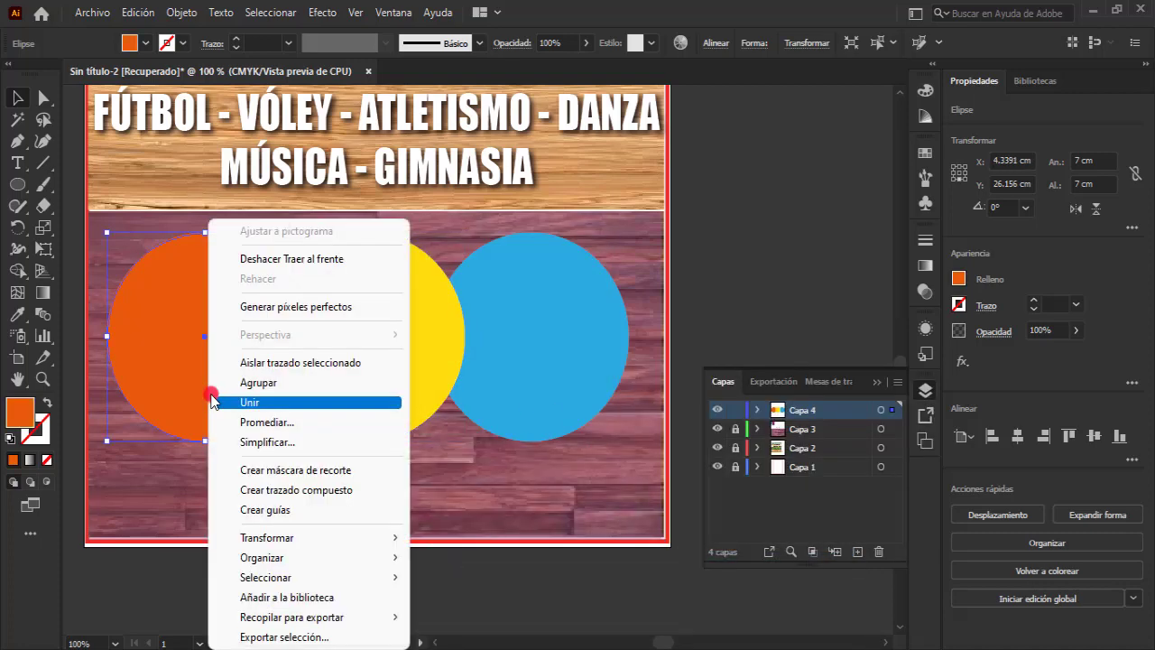
left_click(436, 556)
Step: Select the orange, yellow and blue circles and apply a Sombra paralela effect
left_click(646, 397)
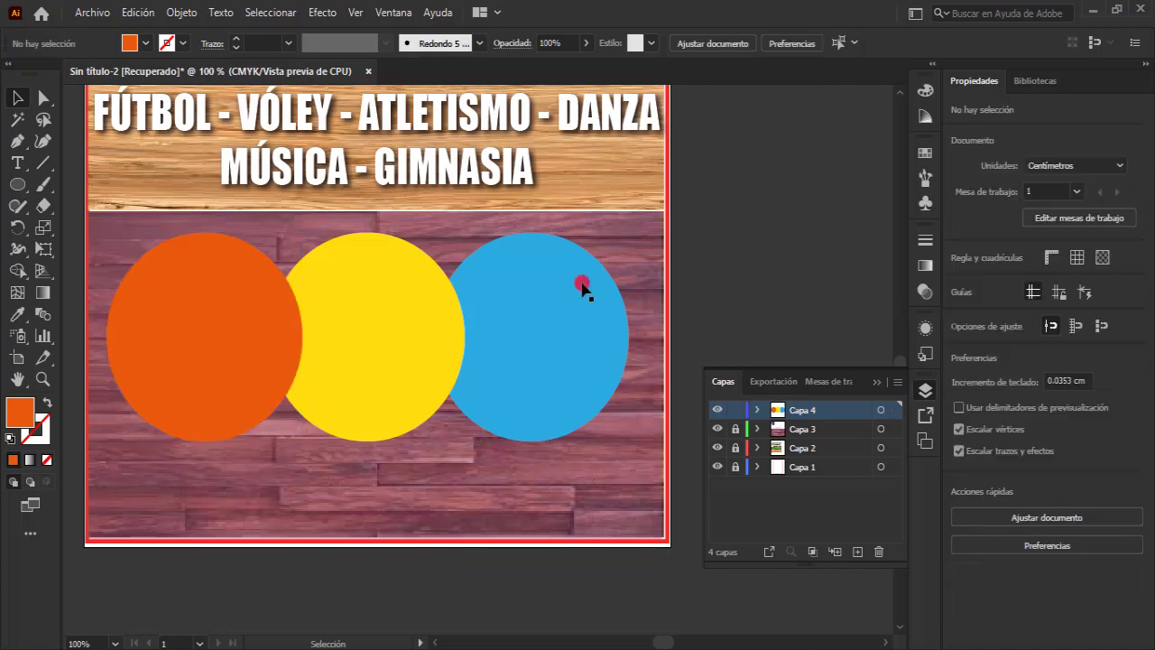
left_click(242, 351)
left_click(391, 377, "shift")
left_click(544, 382, "shift")
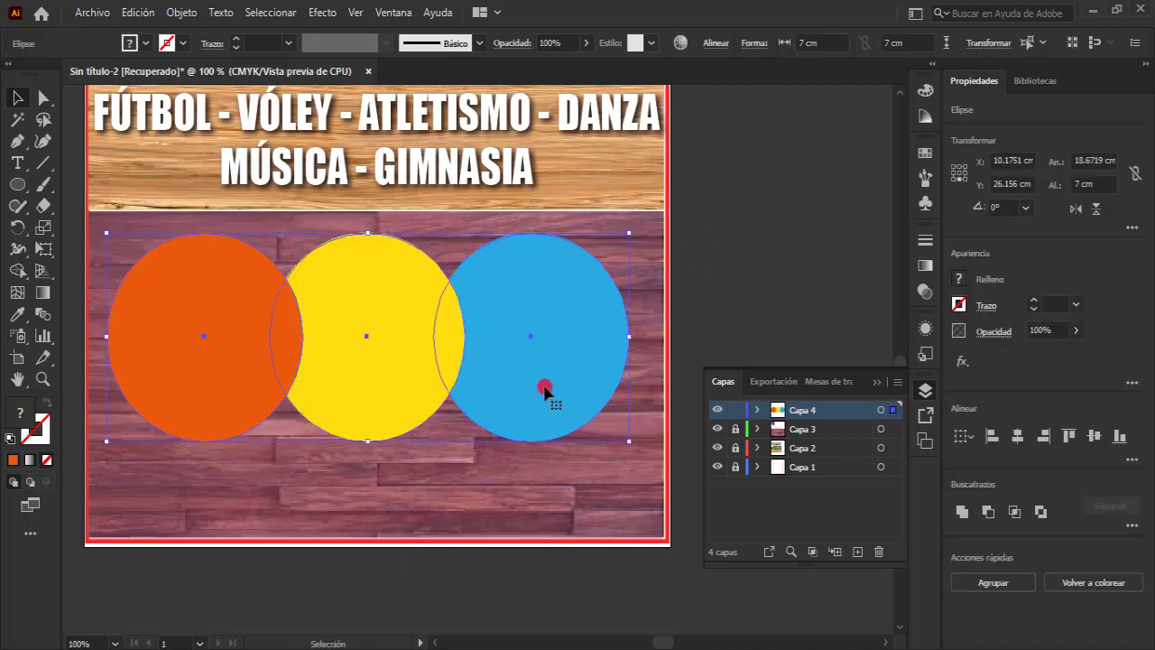
left_click(322, 12)
mouse_move(346, 186)
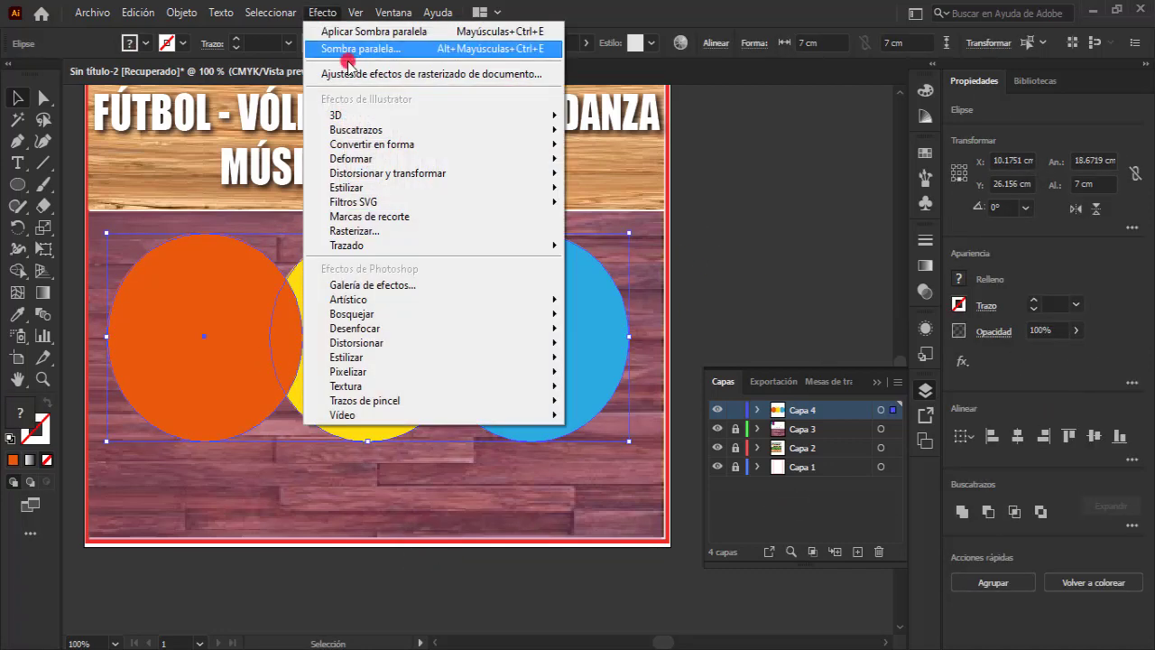
left_click(631, 289)
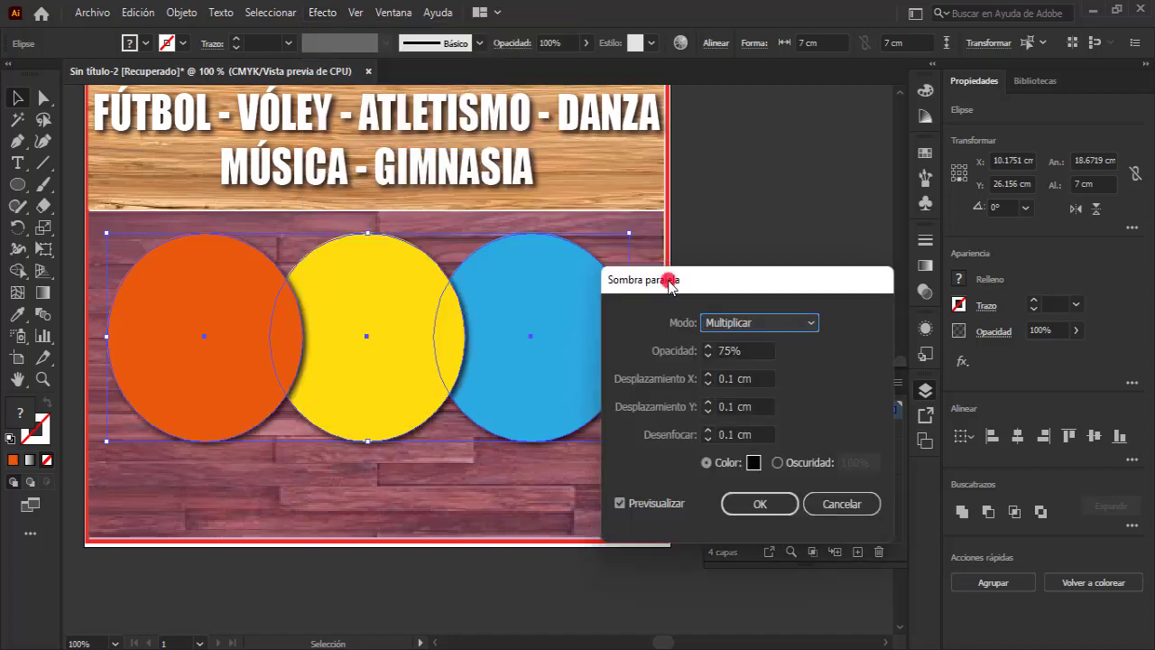
left_click_drag(665, 276, 660, 102)
Step: Set the drop shadow's X offset to 0.2 cm and blur to 0.3 cm
left_click(695, 191)
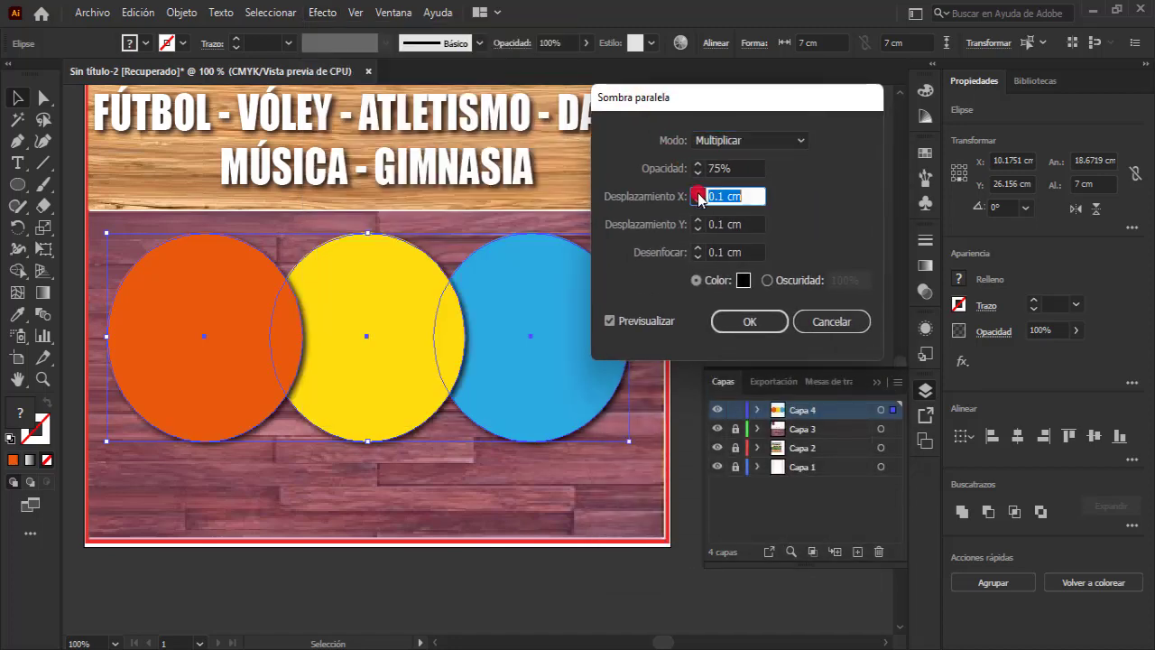
left_click(697, 191)
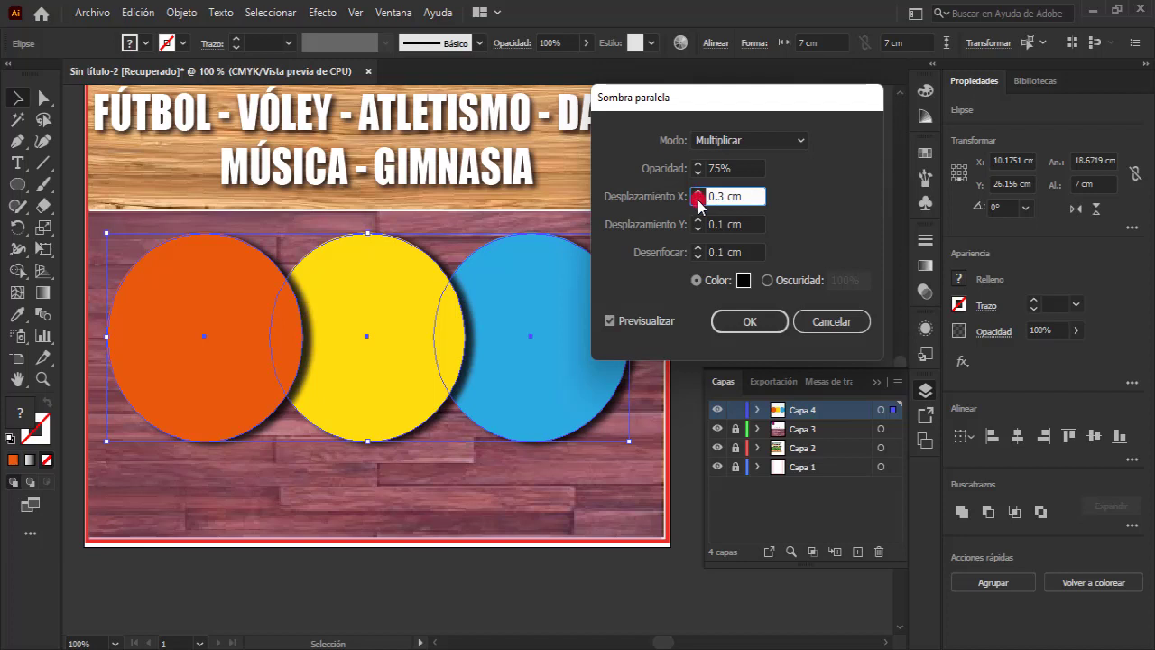
left_click(697, 201)
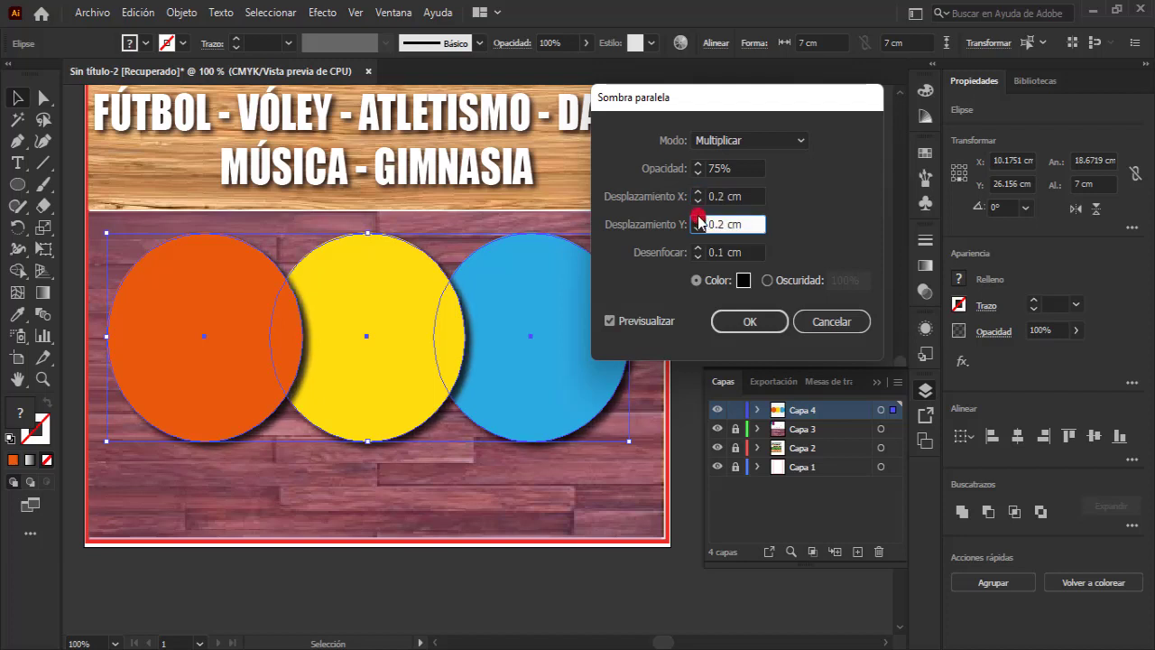
left_click(698, 248)
left_click(698, 248)
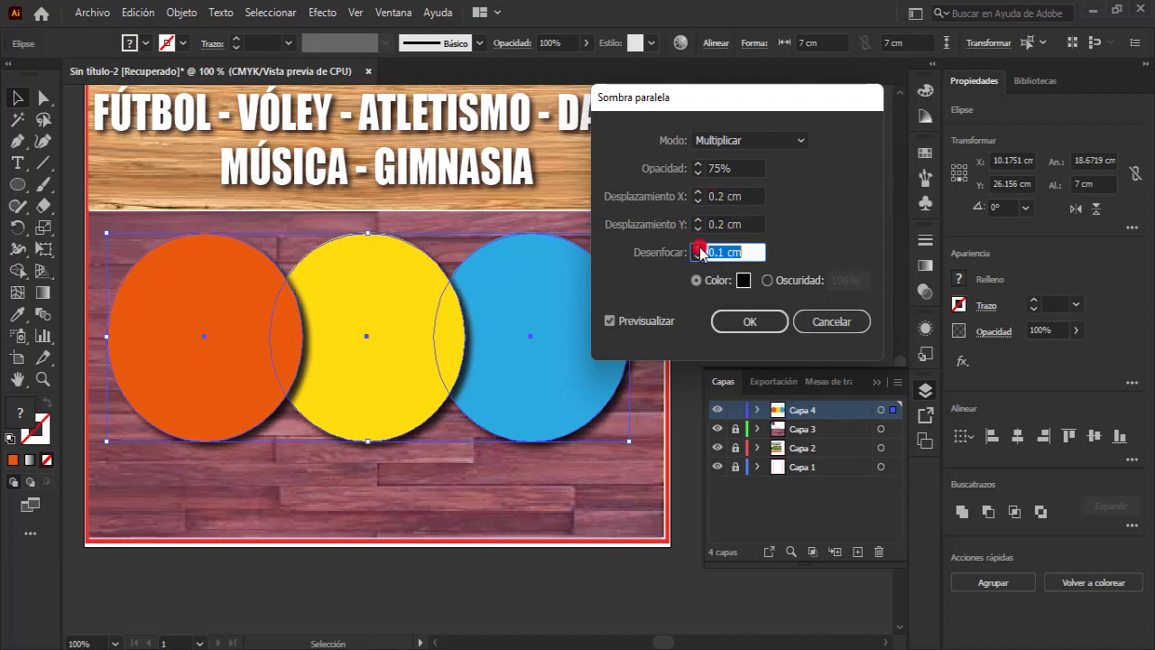
left_click(698, 248)
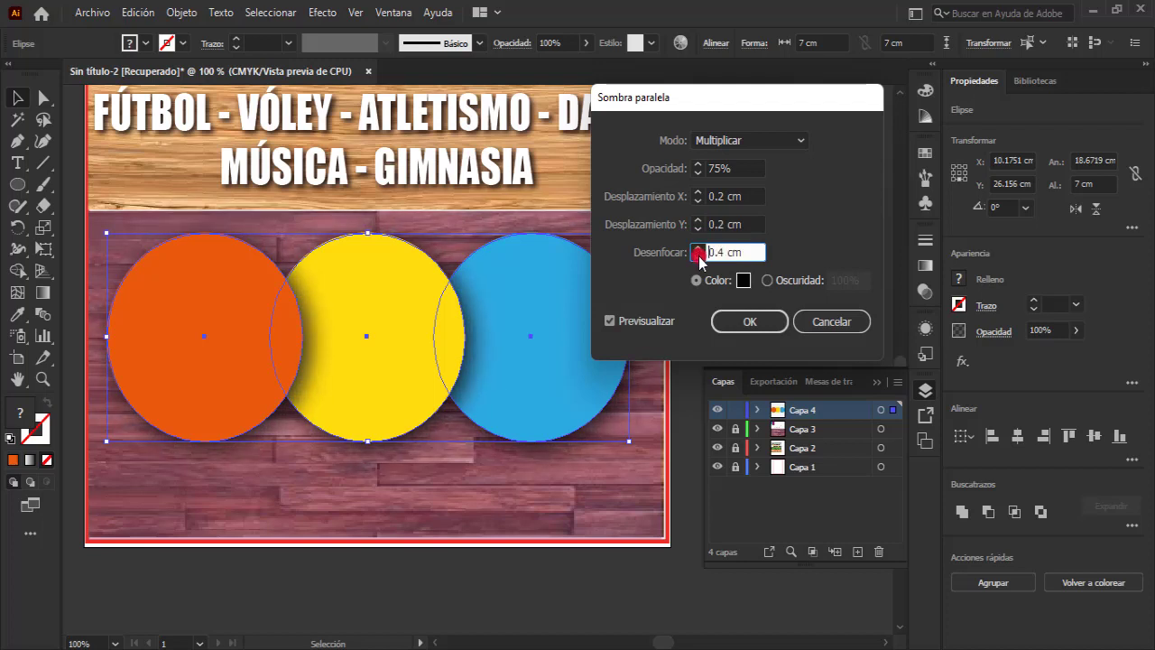
left_click(698, 256)
left_click_drag(700, 117, 649, 76)
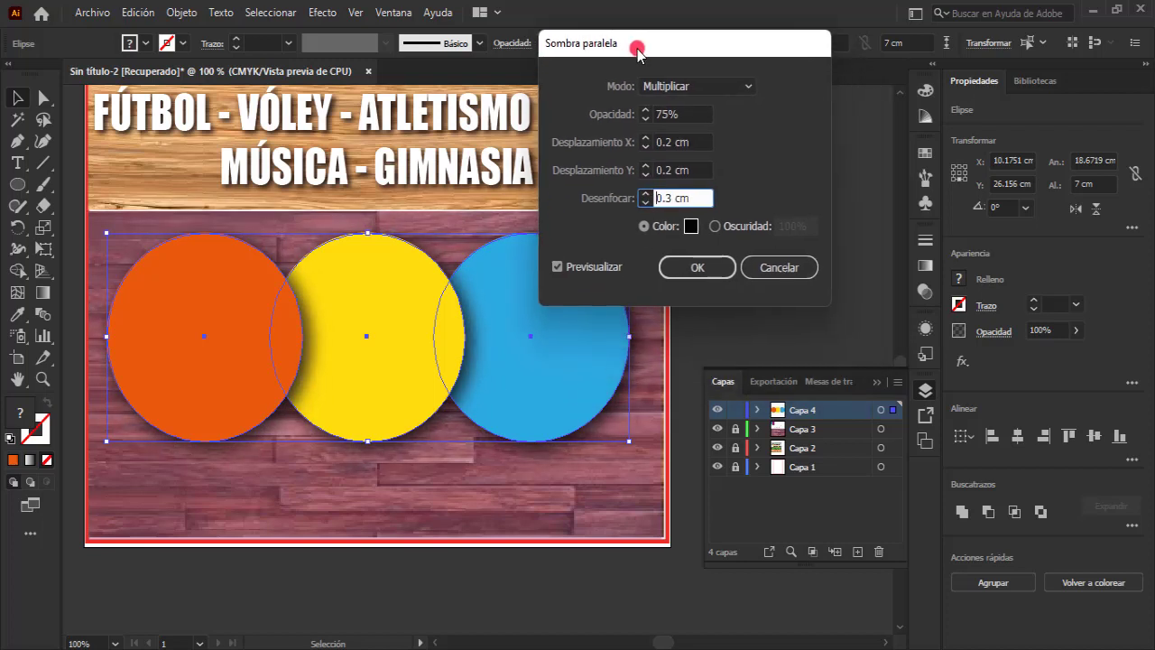
Step: Set the shadow's Y offset to 0 cm, confirm it, and deselect the circles
left_click(642, 165)
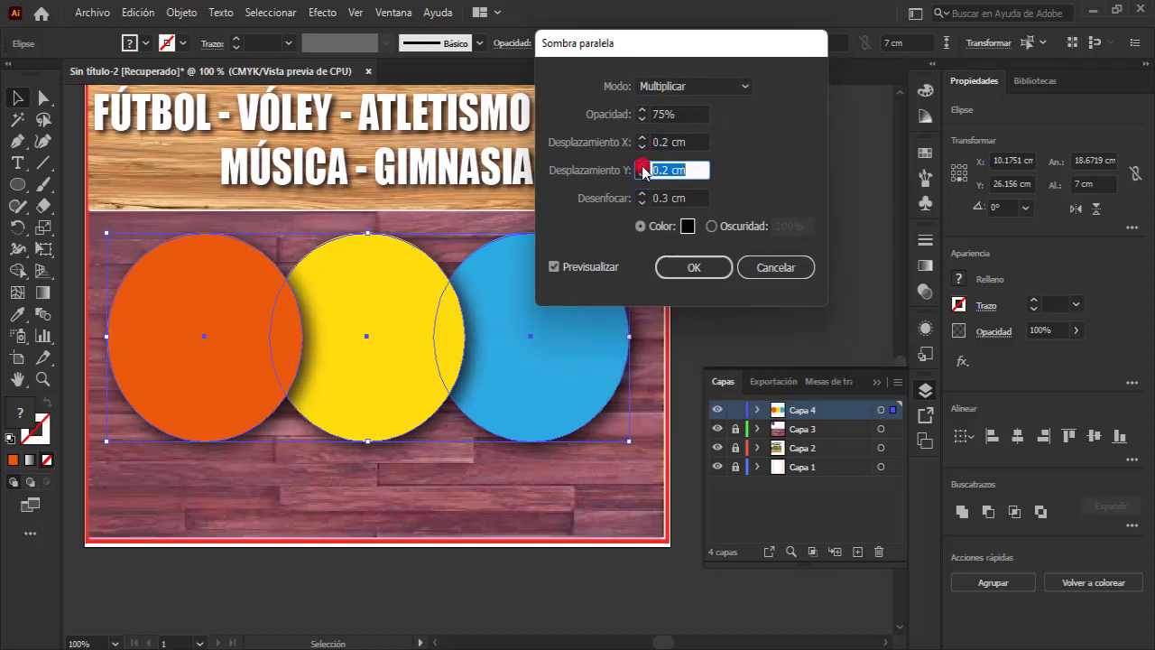
left_click(642, 166)
left_click(643, 175)
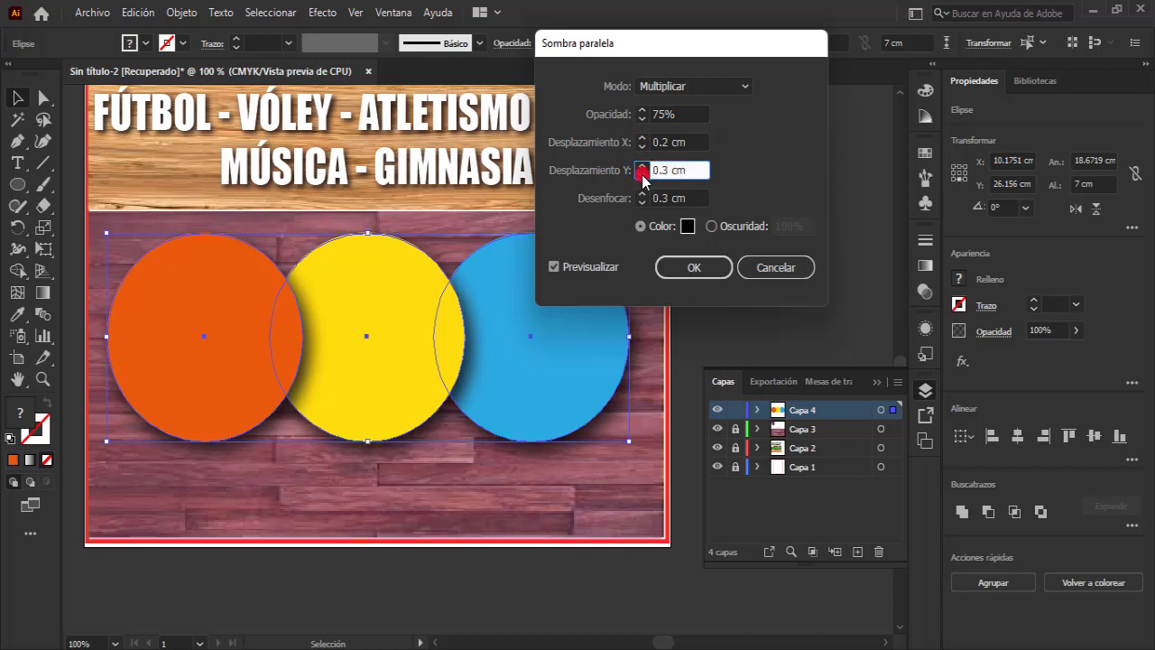
left_click(643, 175)
left_click(642, 175)
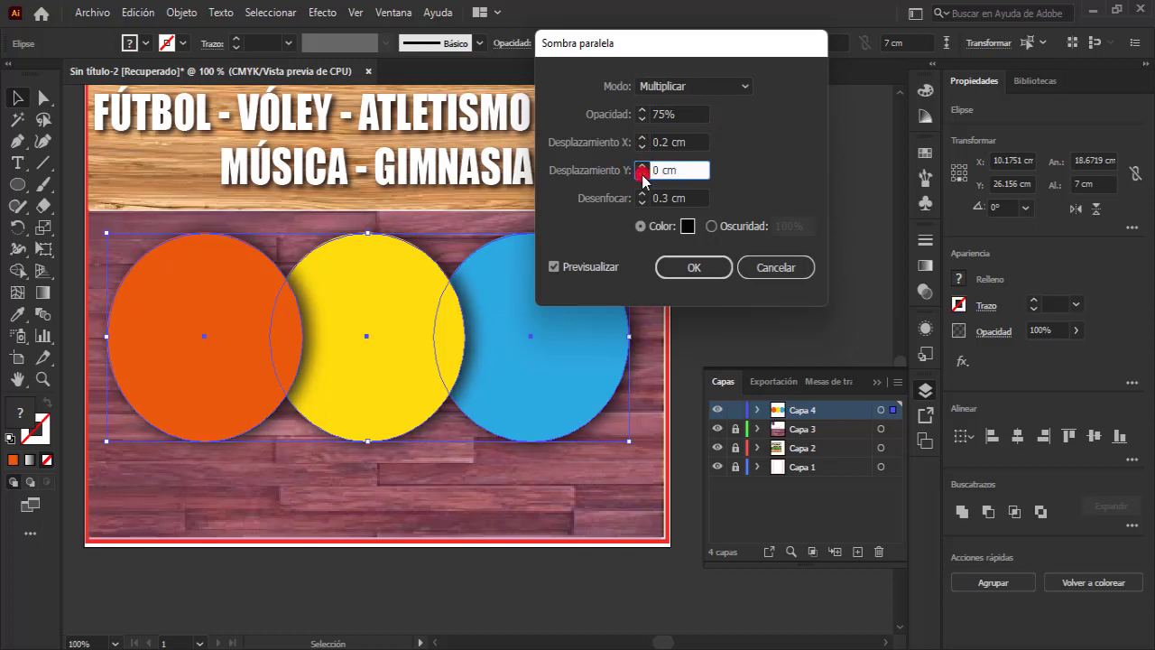
left_click(694, 267)
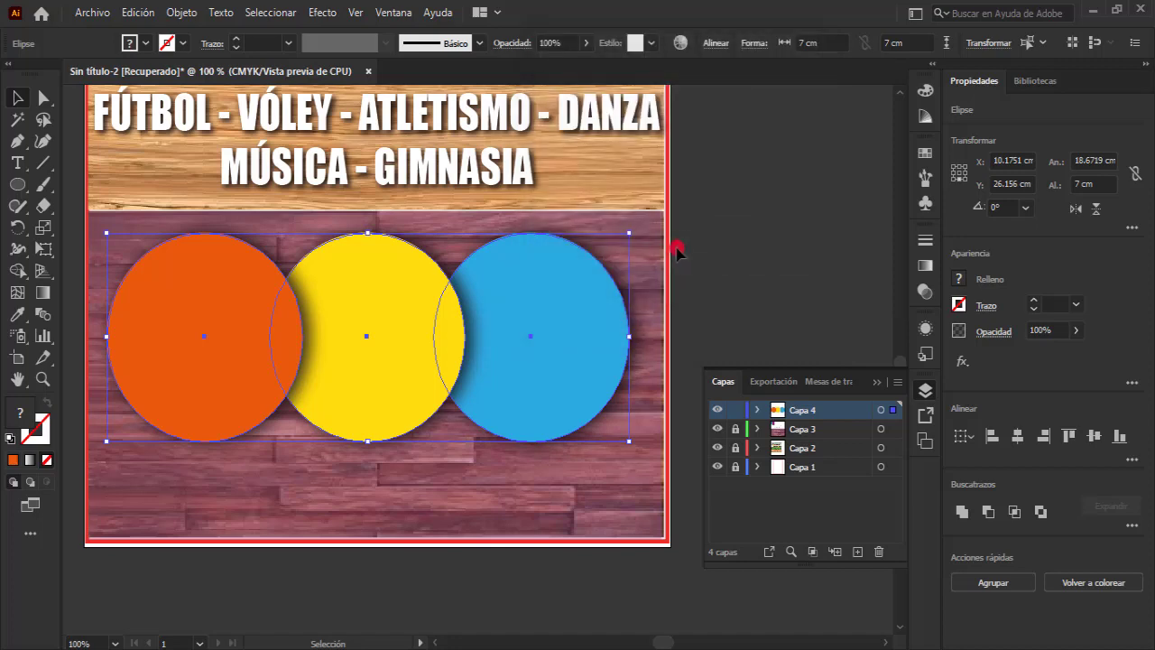
left_click(686, 276)
Step: Paste a shrunken copy of the blue circle in front and fill it white
left_click(598, 315)
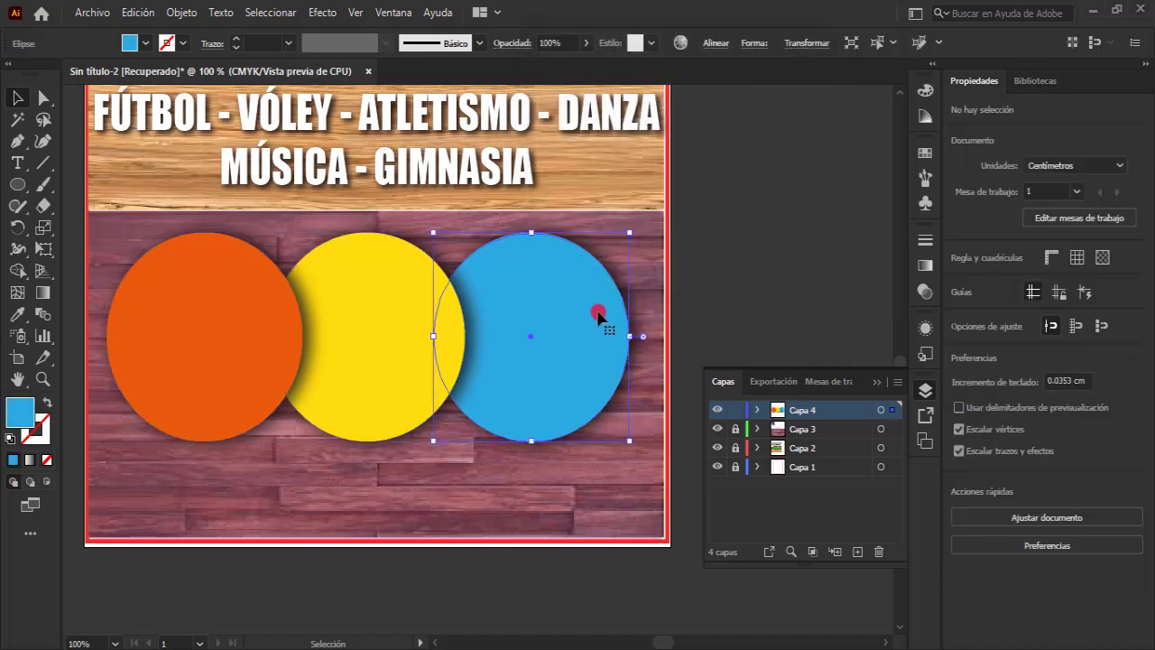
left_click(140, 9)
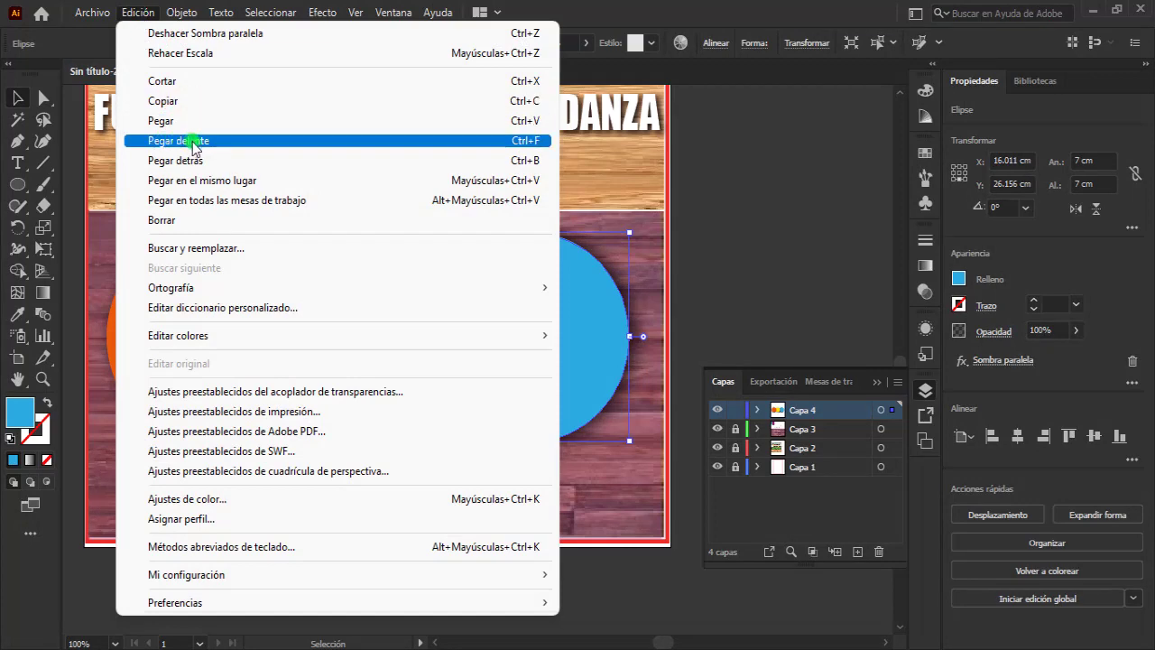
left_click(162, 140)
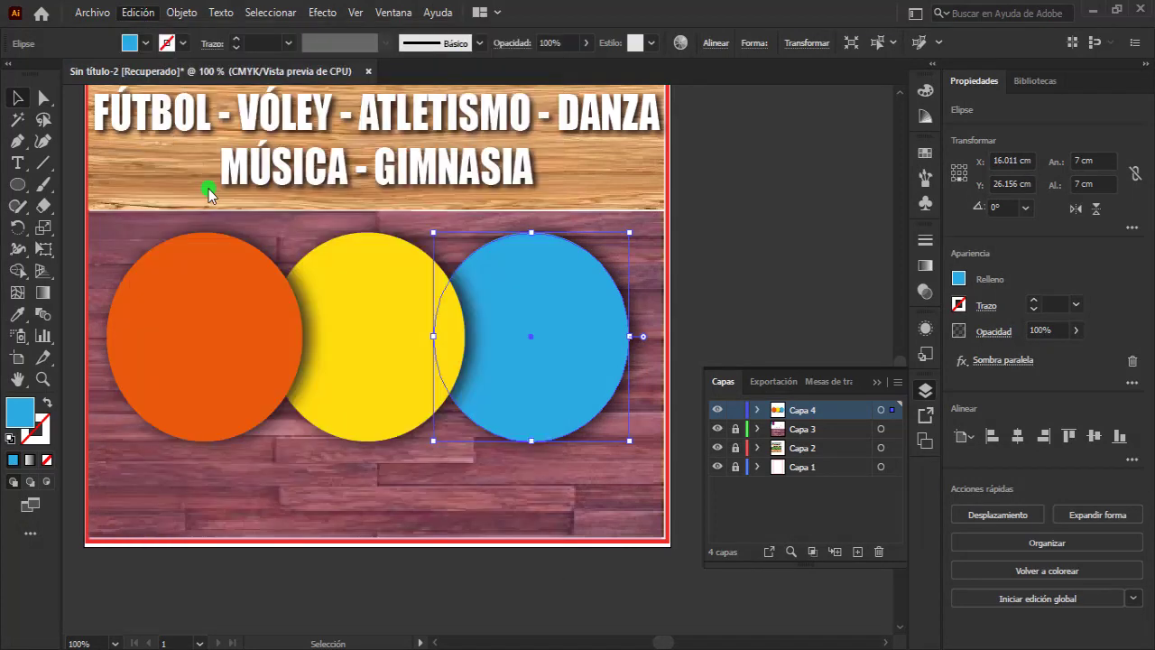
left_click_drag(629, 442, 618, 432)
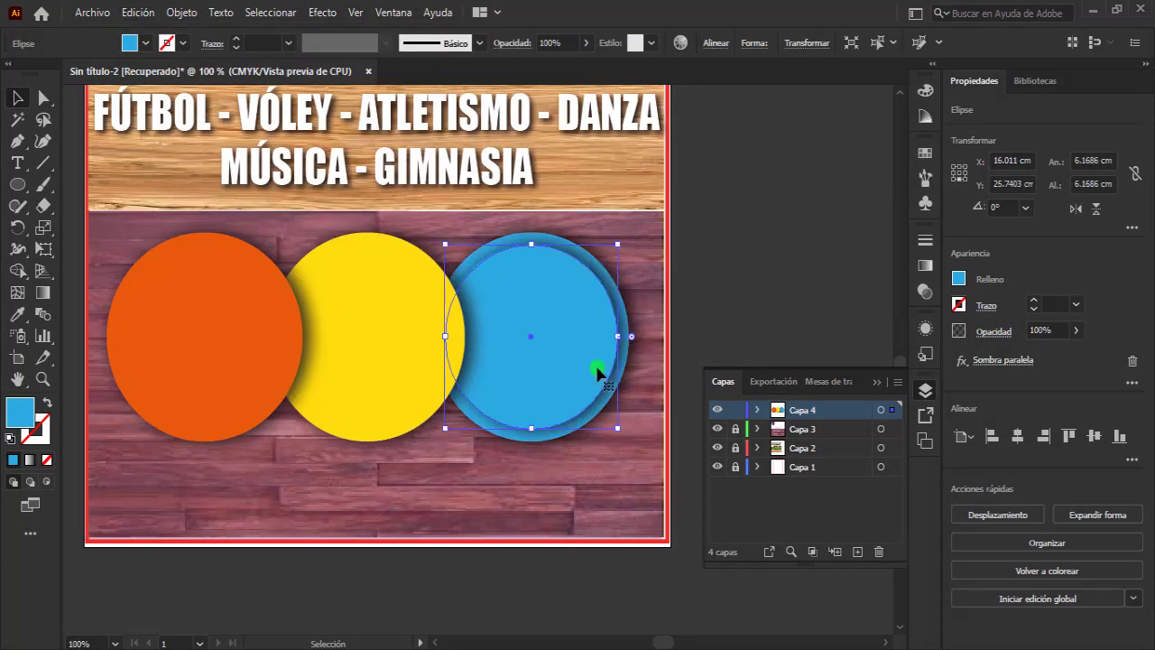
left_click(147, 43)
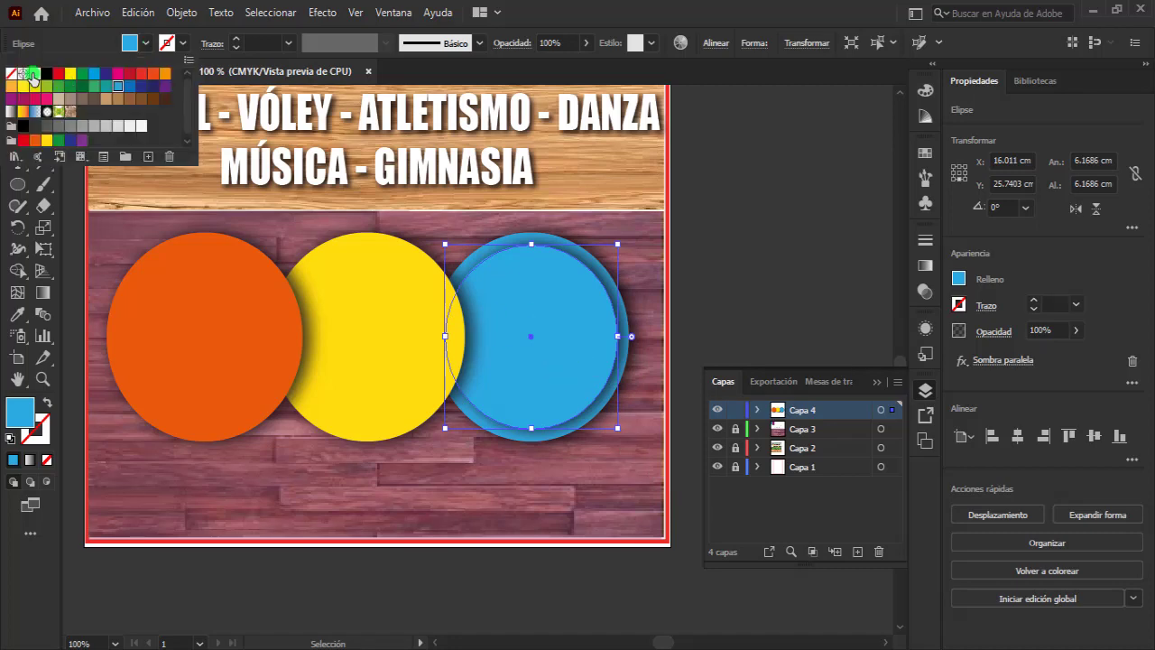
left_click(34, 73)
left_click(749, 221)
Step: Paste a copy of the yellow circle in front, shrink it to about 6.03 cm, and fill it white
left_click(413, 339)
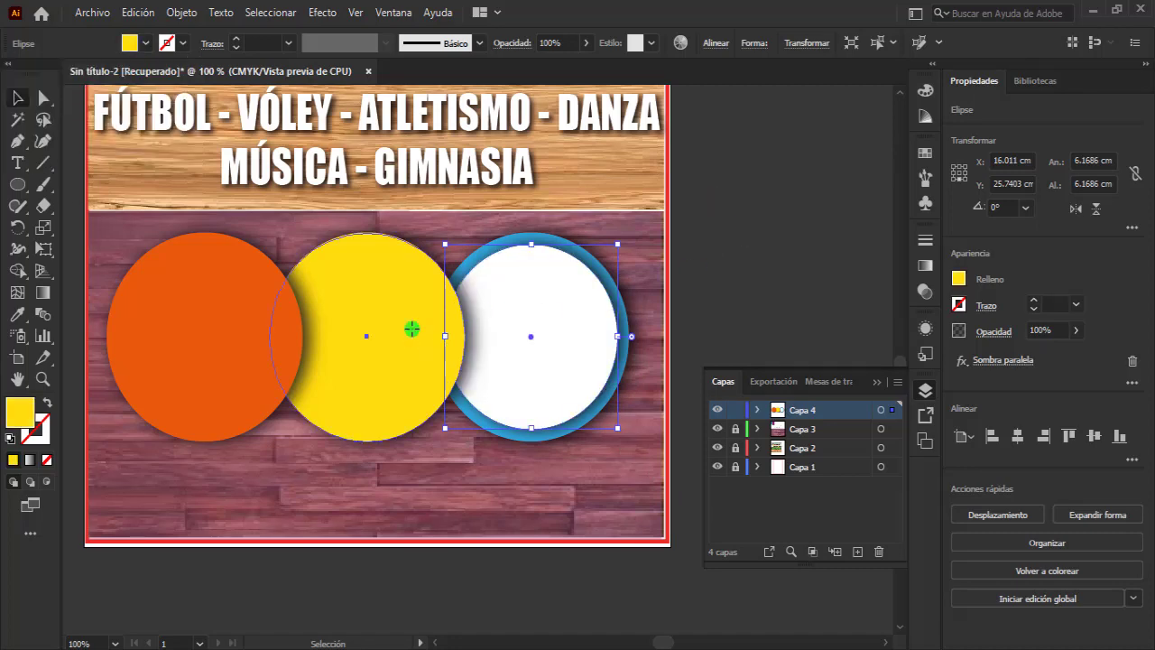
left_click(137, 13)
left_click(163, 157)
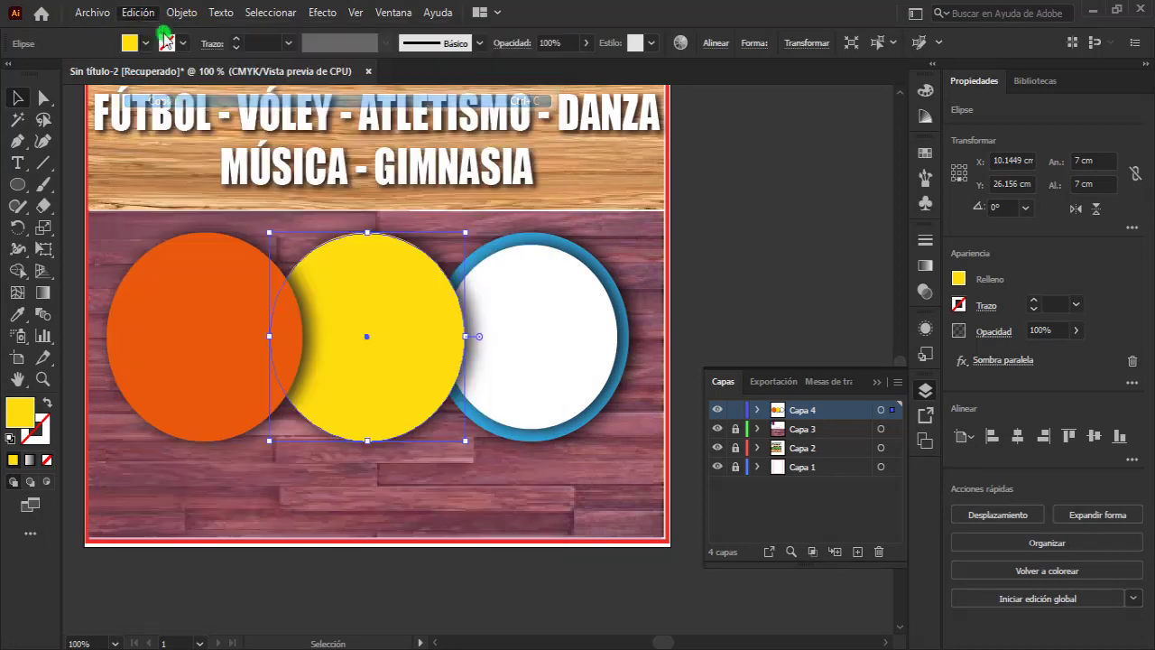
left_click(137, 13)
left_click(171, 138)
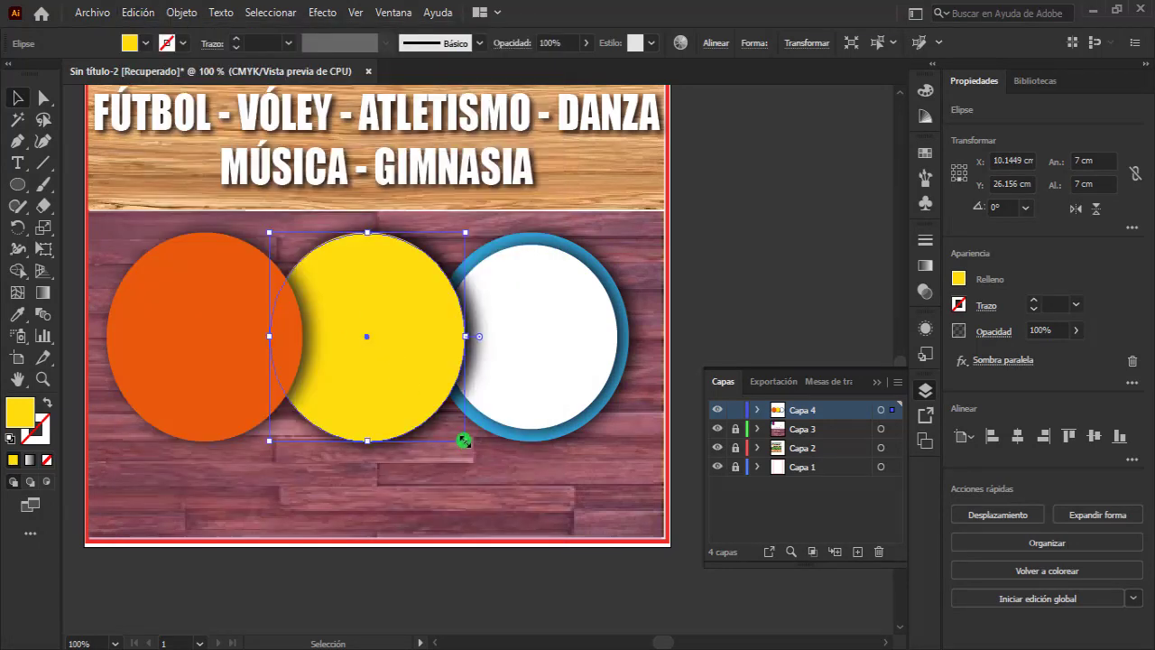
left_click_drag(462, 439, 453, 427)
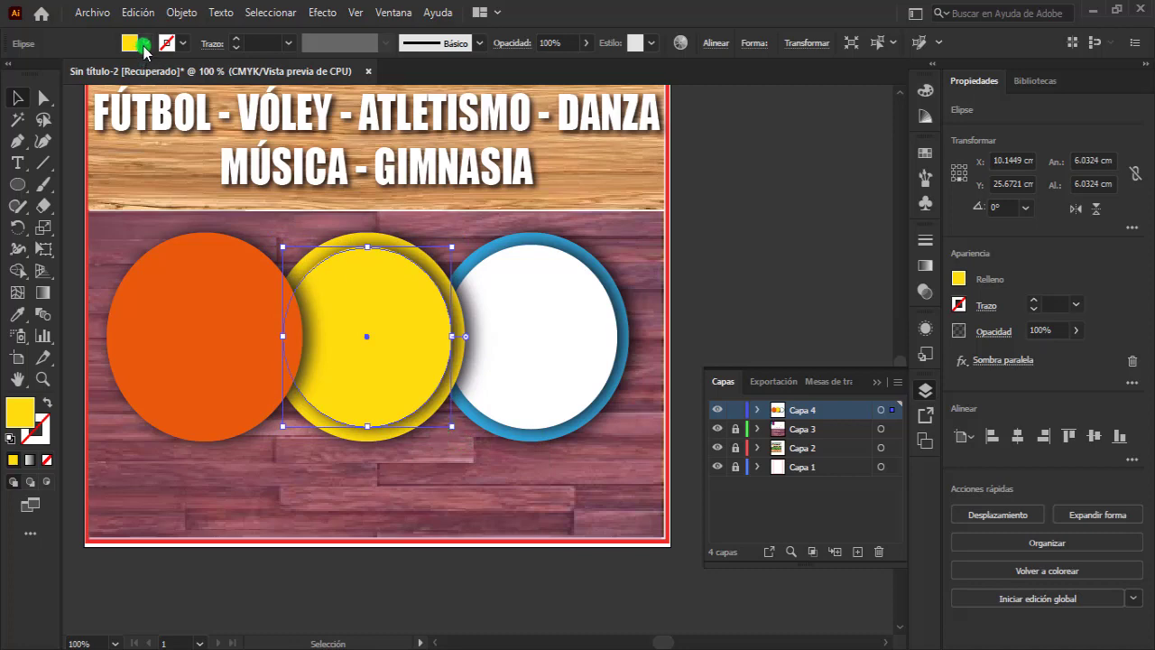
left_click(143, 43)
left_click(35, 73)
Step: Select and copy the orange circle
left_click(250, 417)
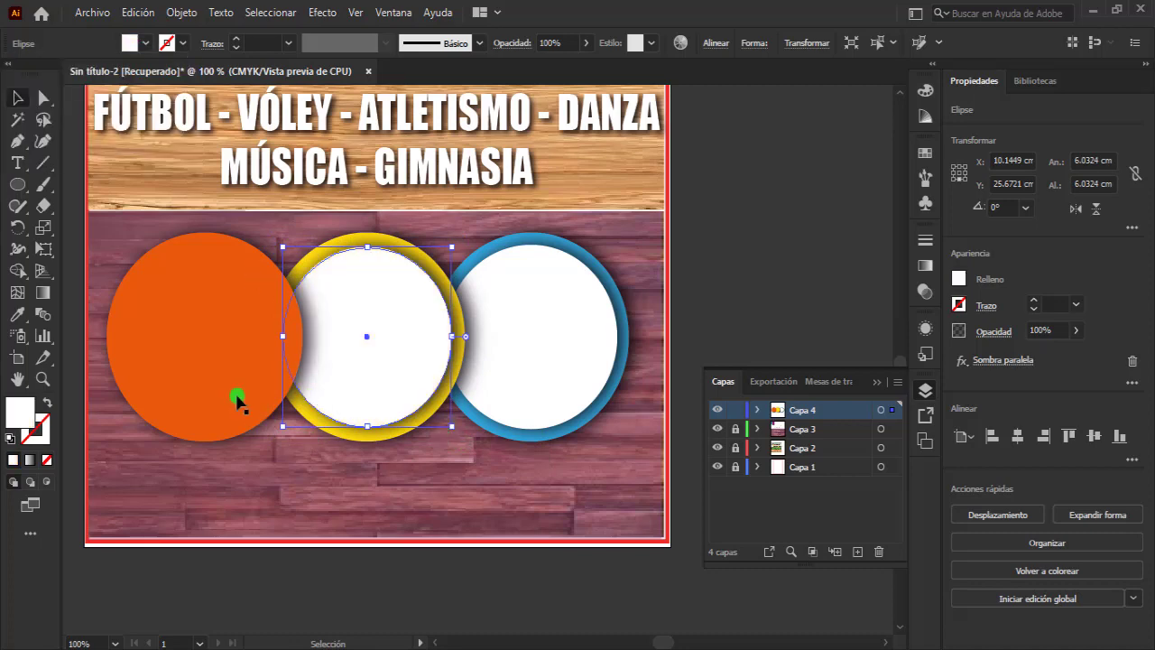
left_click(138, 12)
key("Escape")
Step: Paste the orange circle copy in front and shrink it inside the original
left_click(138, 13)
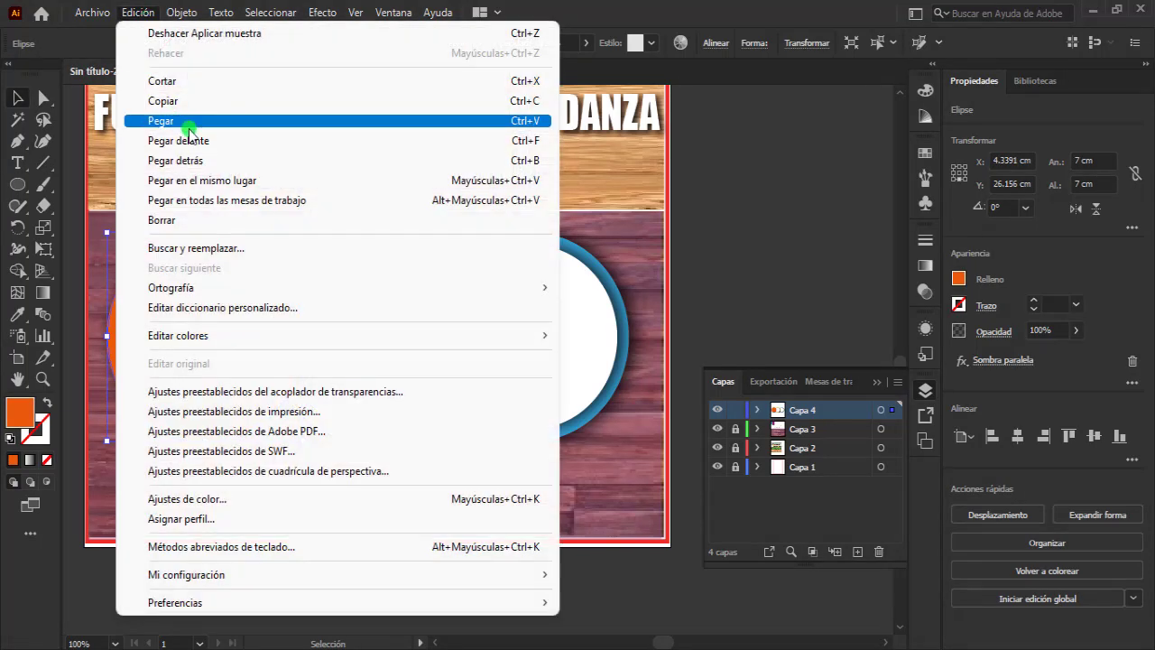
left_click(181, 134)
left_click_drag(303, 440, 287, 426)
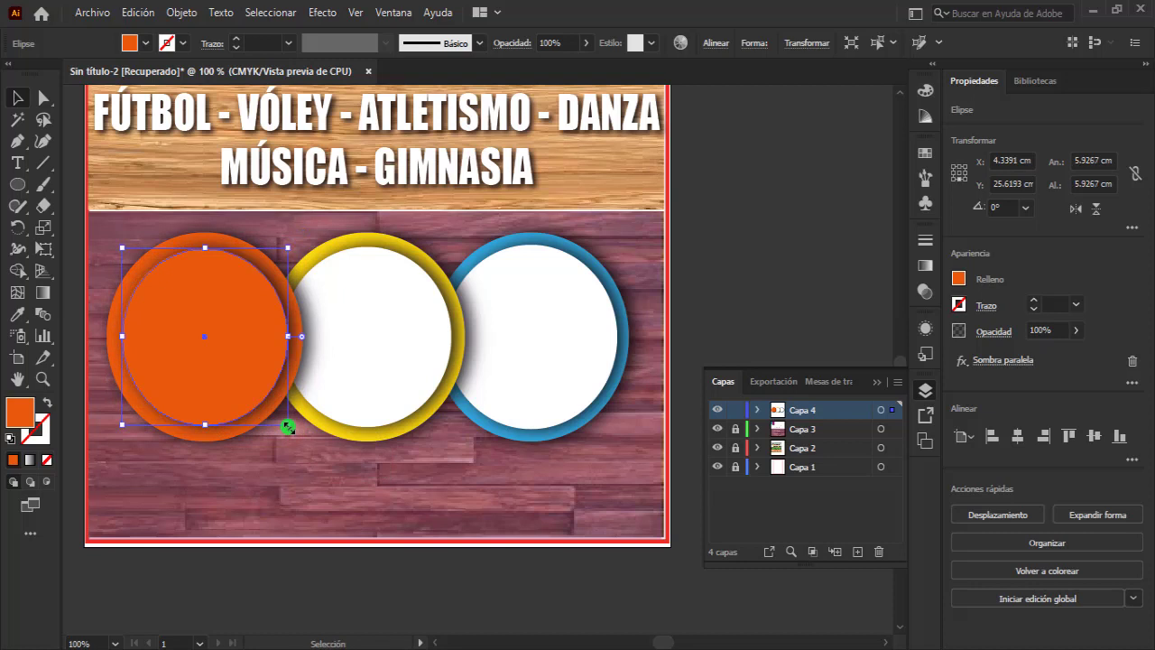
Step: Shrink the middle white circle to 5.73 cm and the right one to about 5.79 cm
left_click(412, 389)
left_click_drag(452, 425, 448, 423)
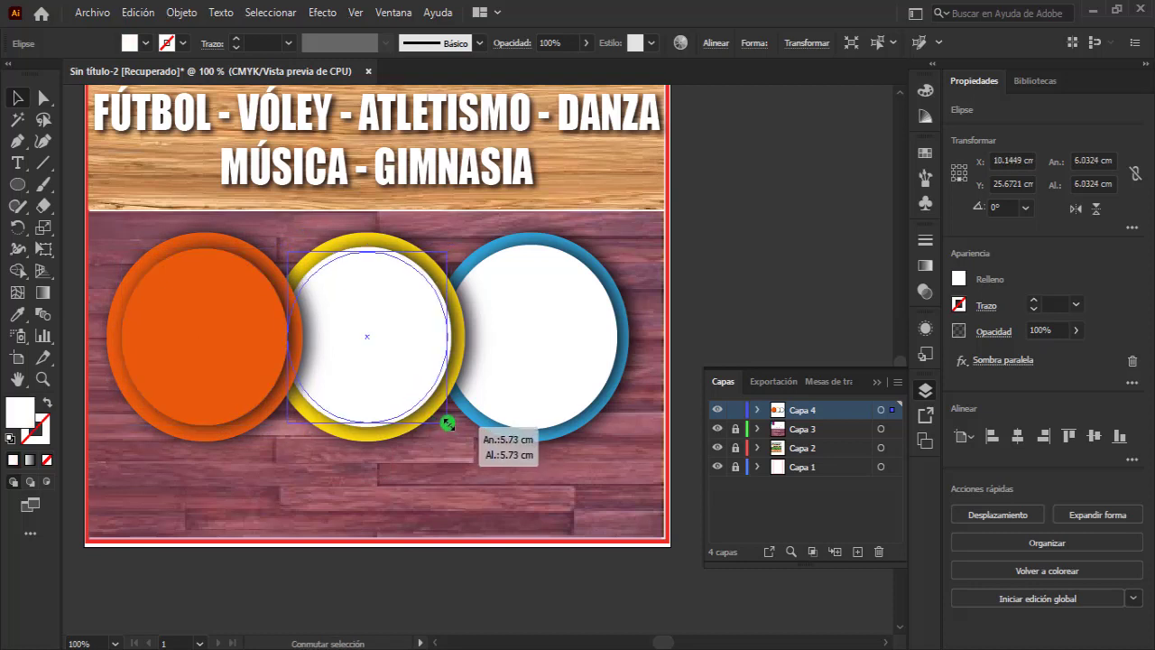
left_click(555, 407)
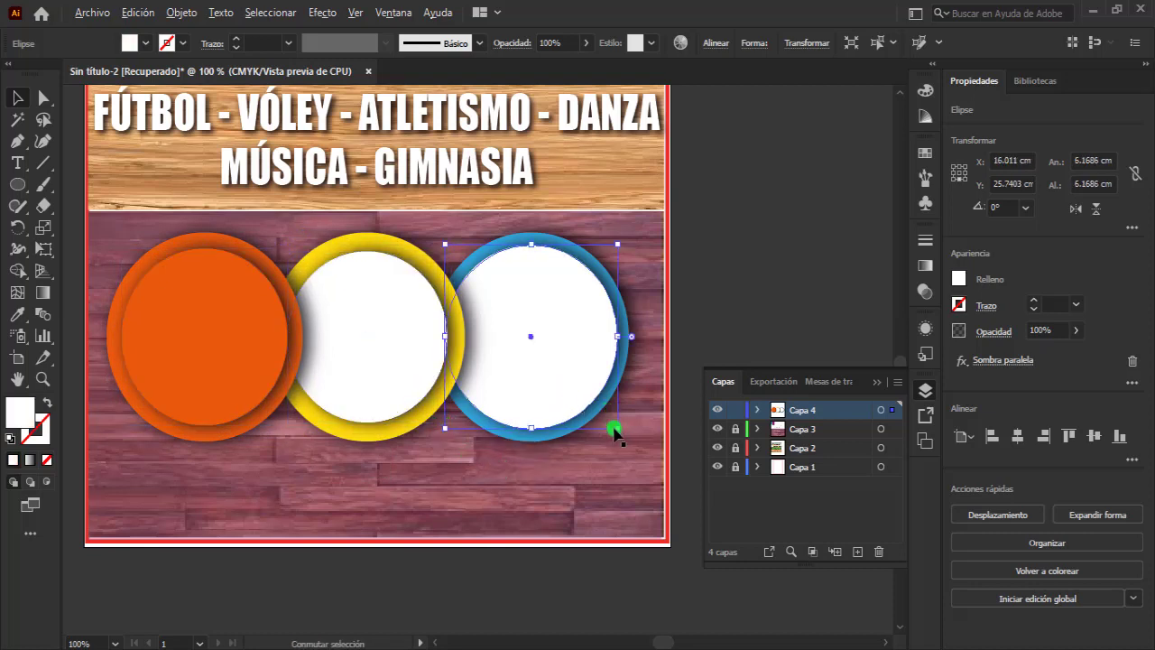
left_click_drag(614, 429, 614, 424)
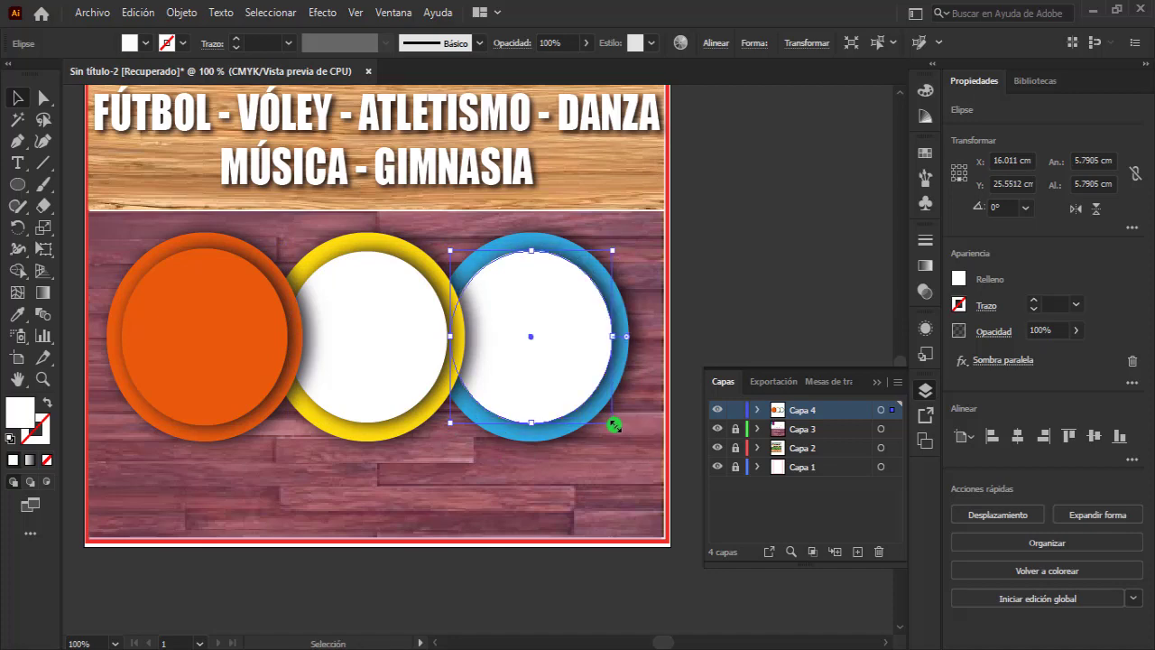
left_click(686, 242)
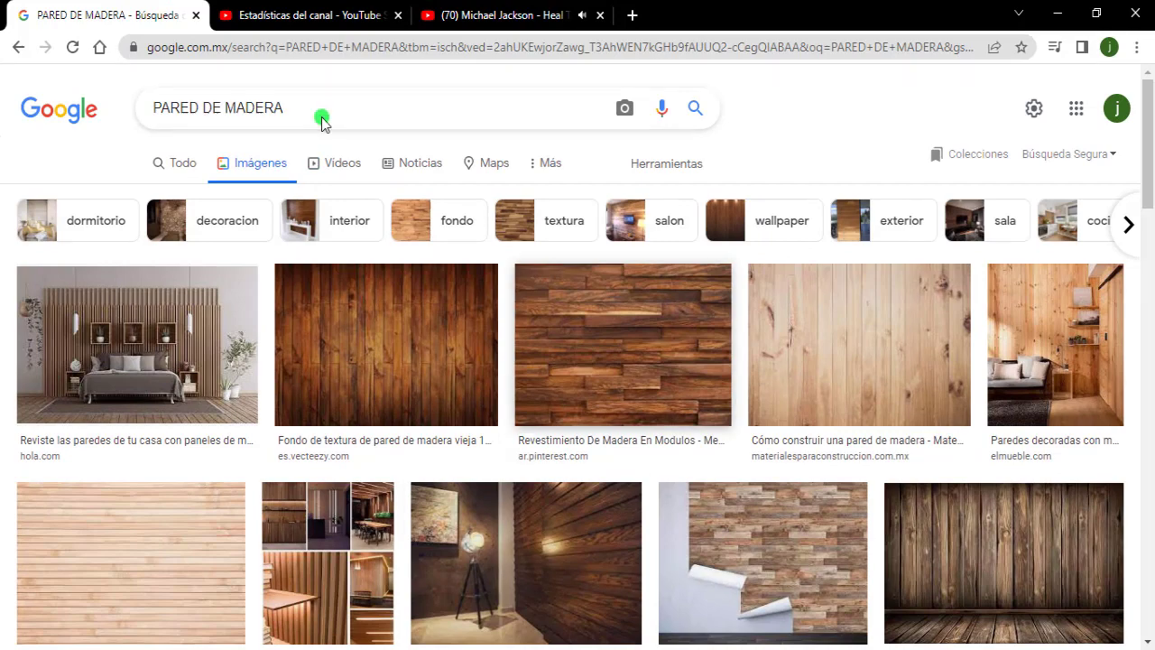
Step: Replace the PARED DE MADERA query with a FUTBOL image search
left_click_drag(319, 116, 142, 108)
type("FUTB")
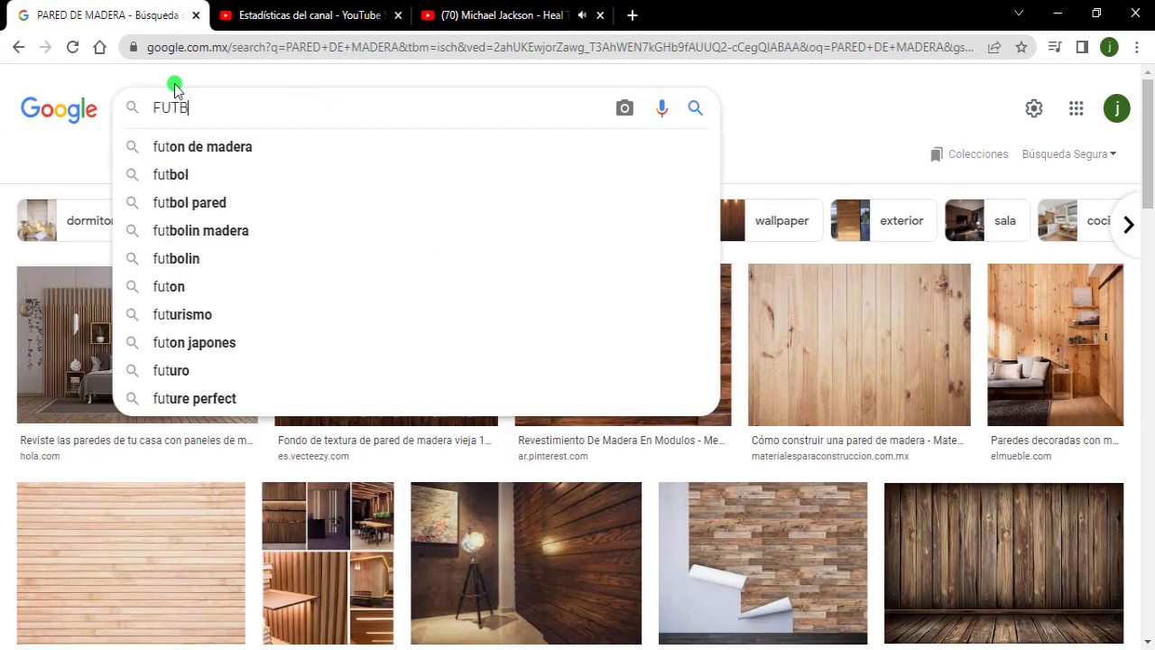
type("OL")
key("Return")
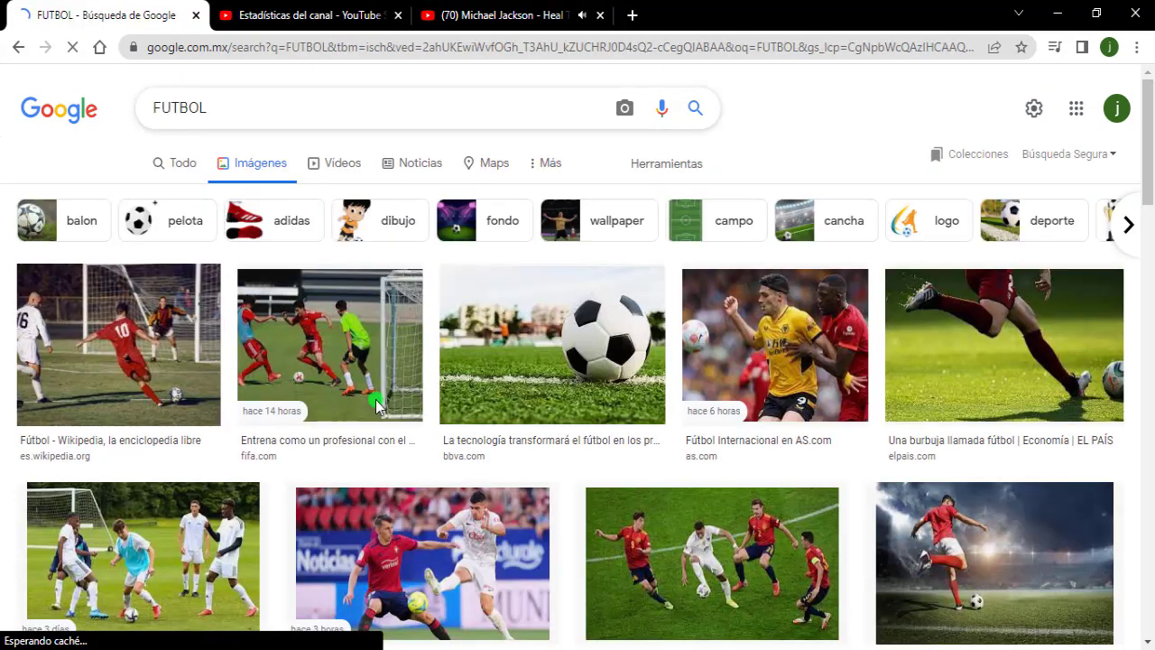
Step: Copy the boot-and-football photo from the results and paste it into the poster
scroll(826, 483, "down", 2)
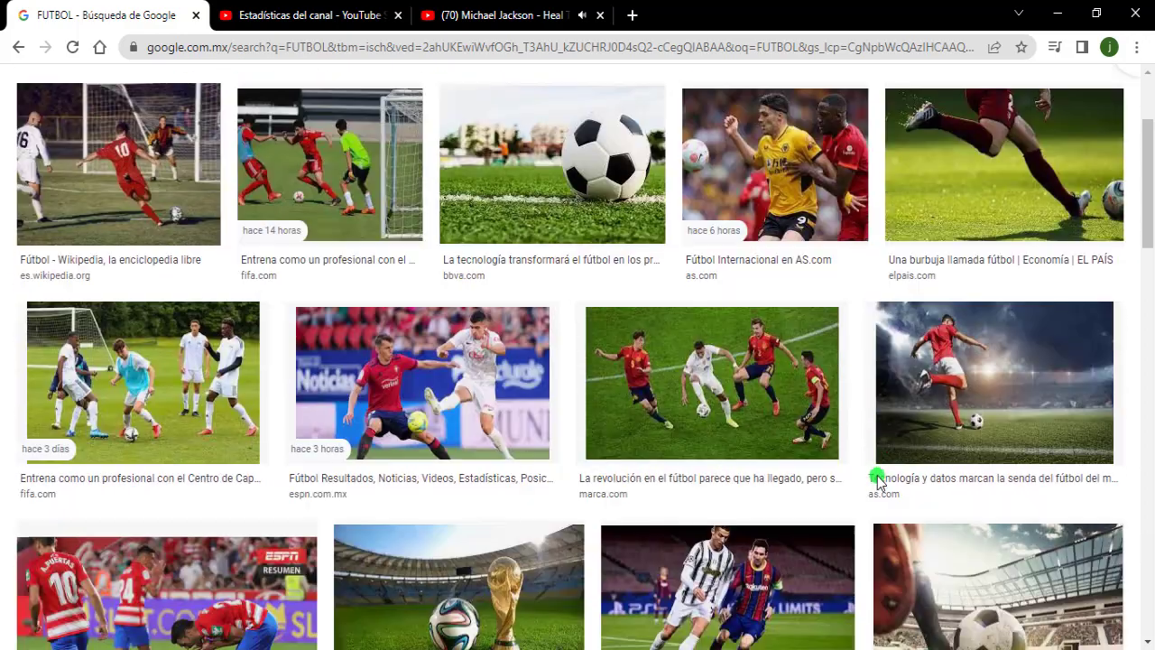
scroll(877, 488, "down", 2)
scroll(875, 498, "down", 2)
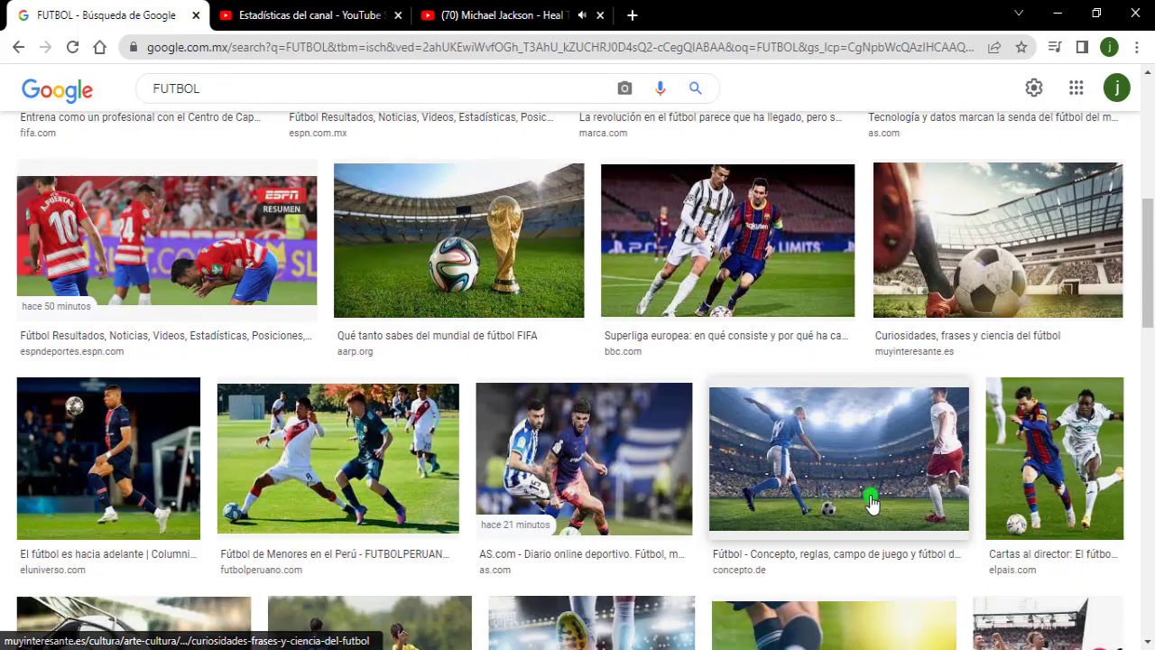
scroll(866, 506, "down", 2)
right_click(848, 523)
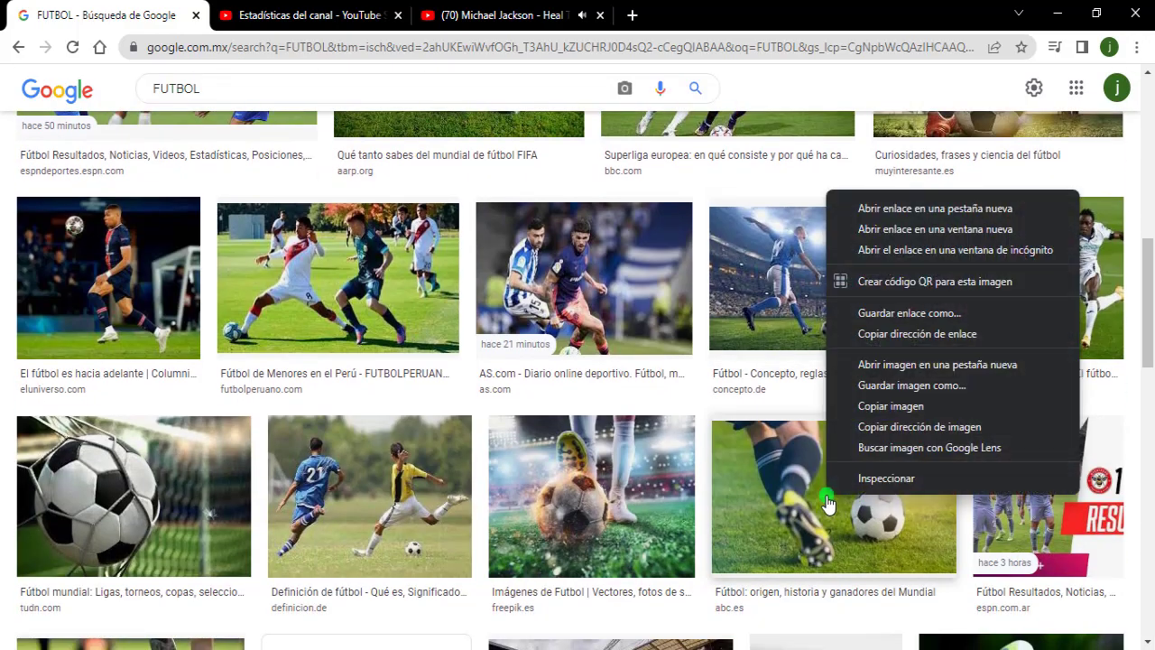
left_click(871, 407)
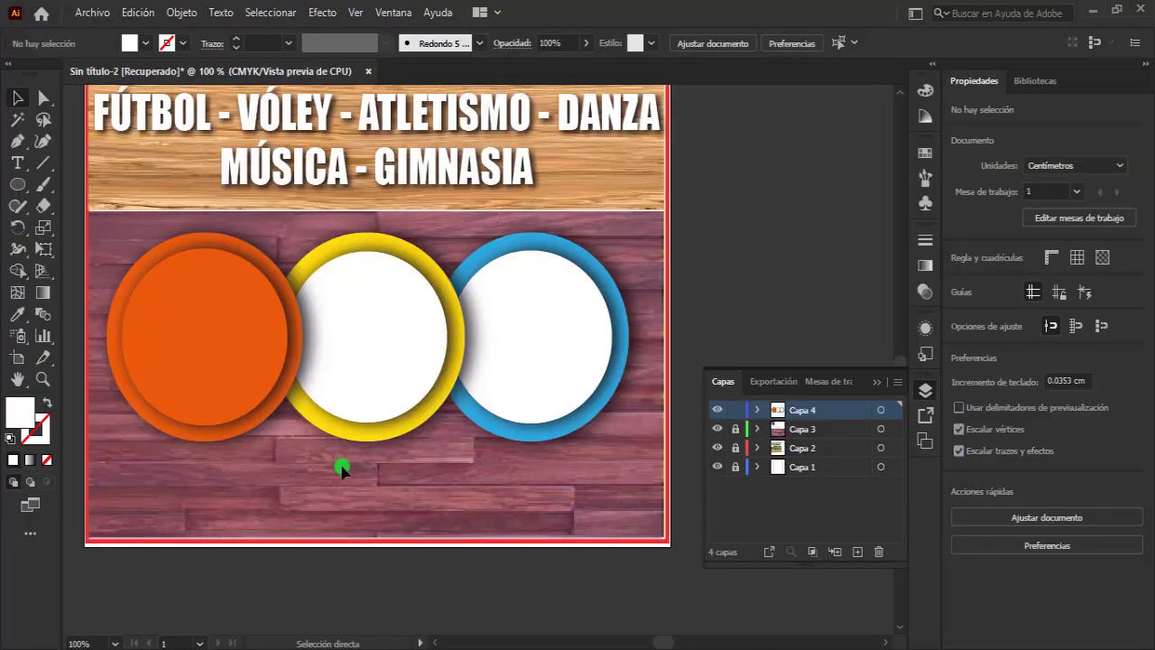
key("ctrl+v")
Step: Place the football photo behind the orange inner circle and clip it with a clipping mask
left_click_drag(410, 413, 159, 388)
left_click_drag(226, 424, 225, 434)
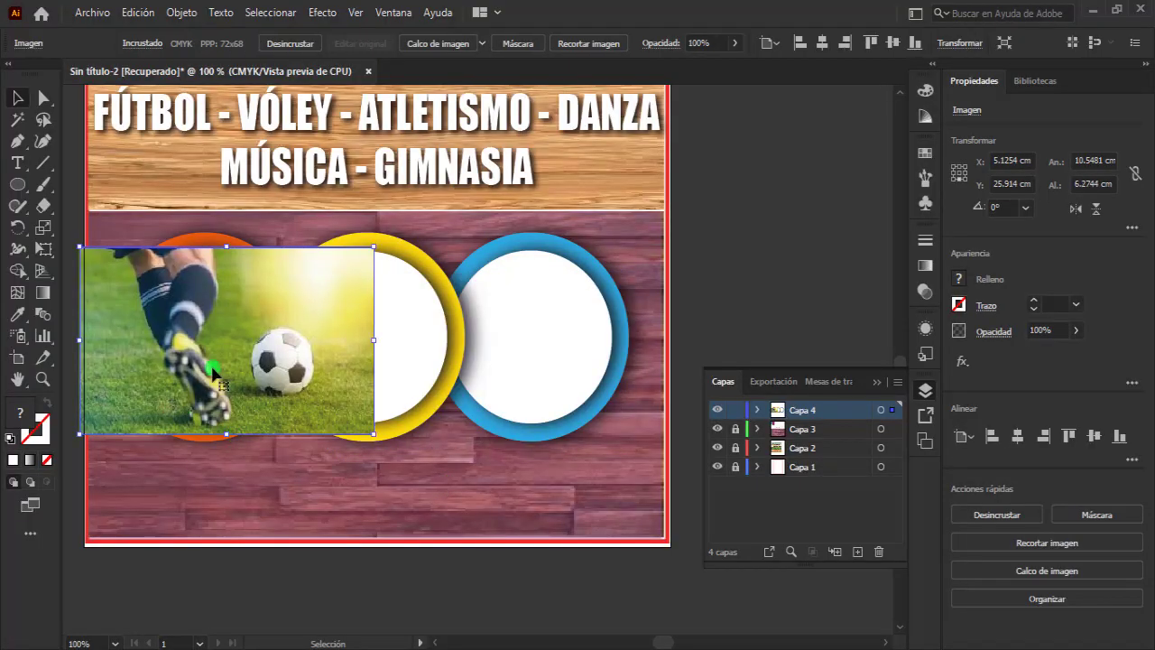
right_click(226, 337)
mouse_move(277, 490)
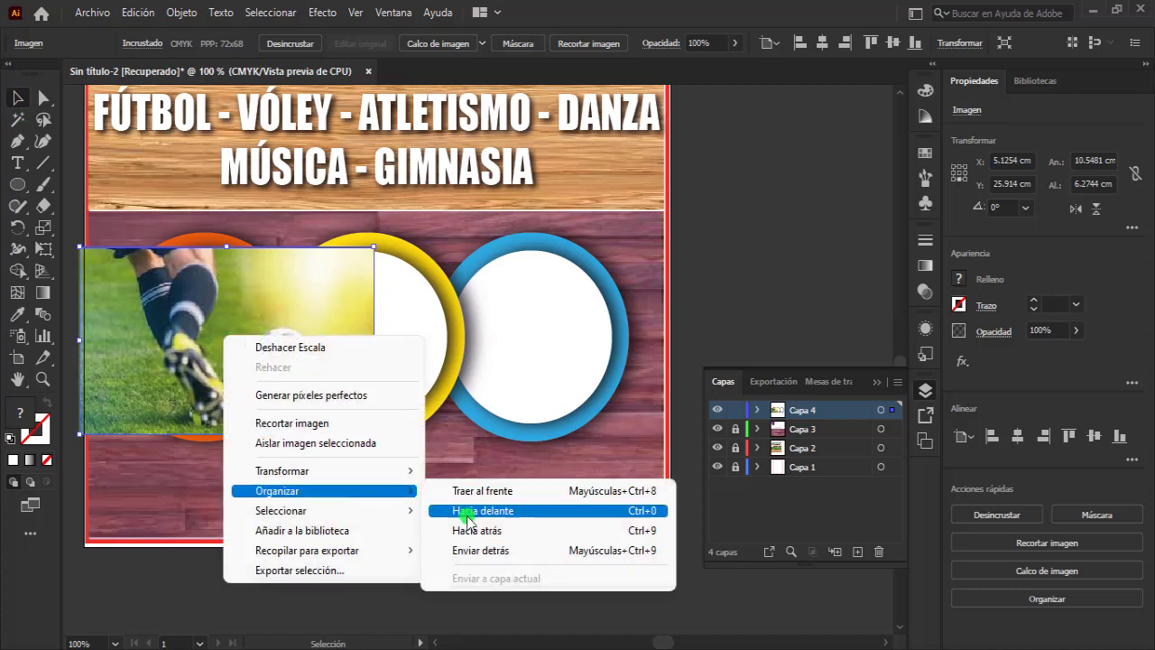
left_click(468, 530)
left_click(267, 353, "shift")
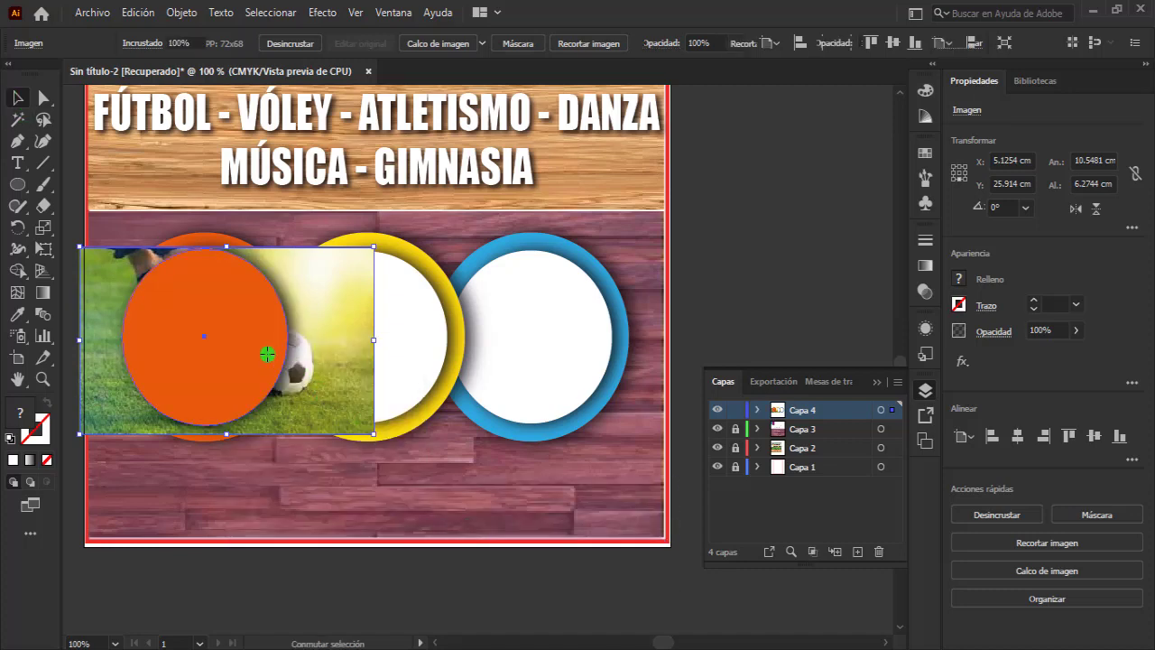
right_click(268, 352)
left_click(311, 215)
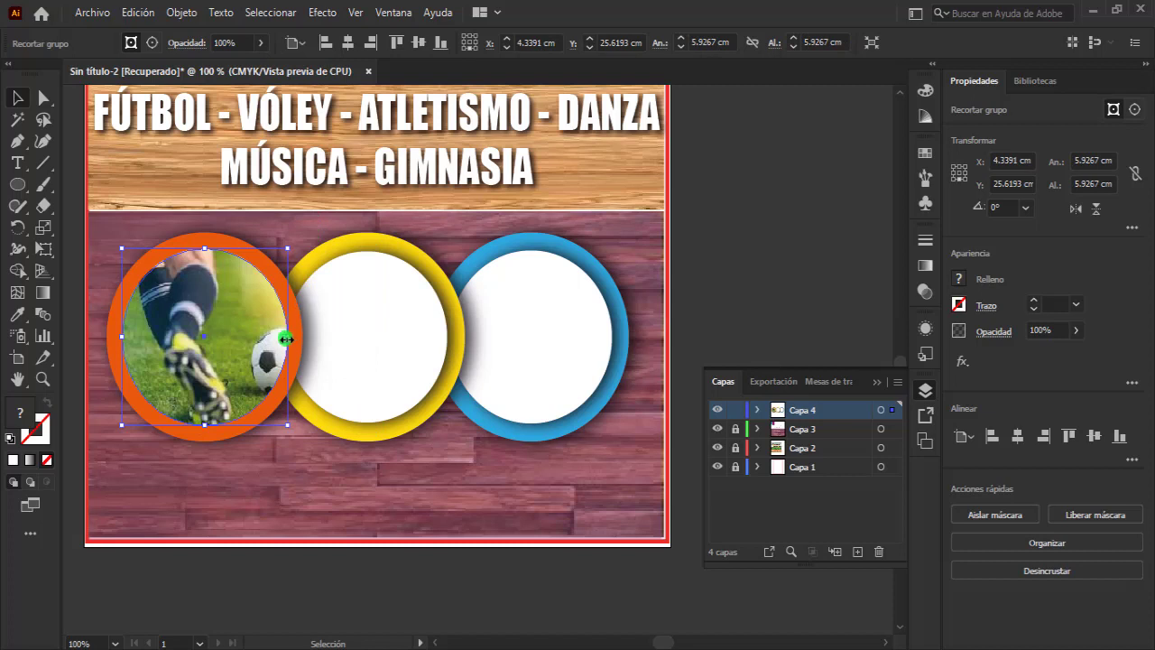
Step: Resize the football photo inside the circular mask to fit the ring
left_click(151, 43)
left_click_drag(386, 339, 339, 336)
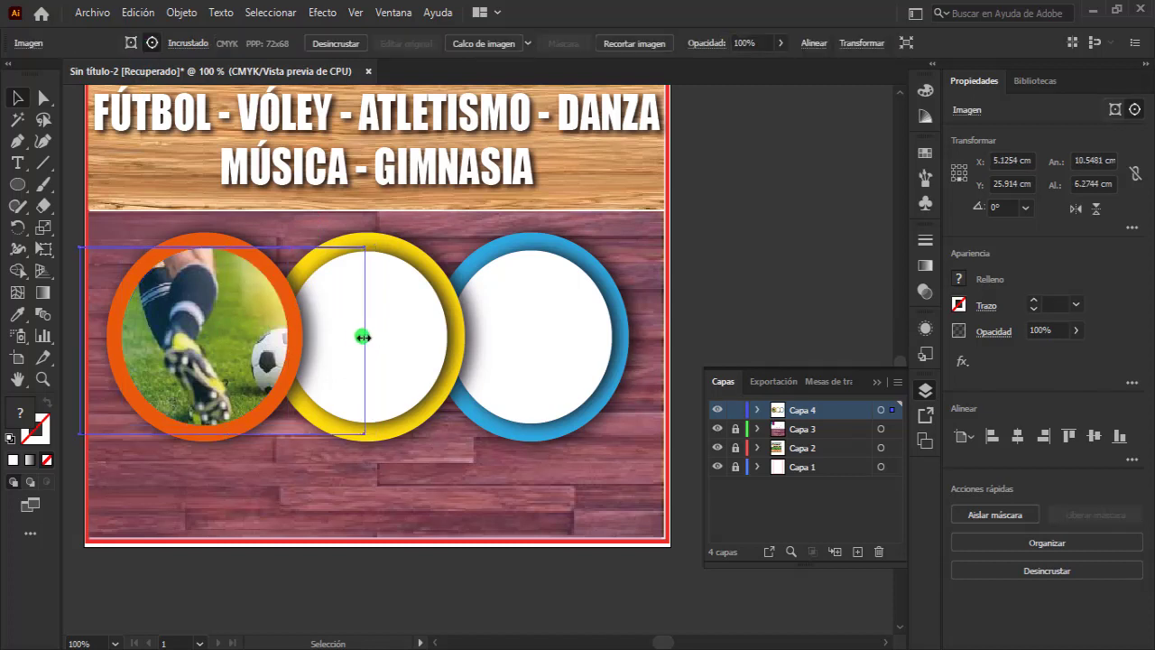
left_click_drag(94, 340, 115, 340)
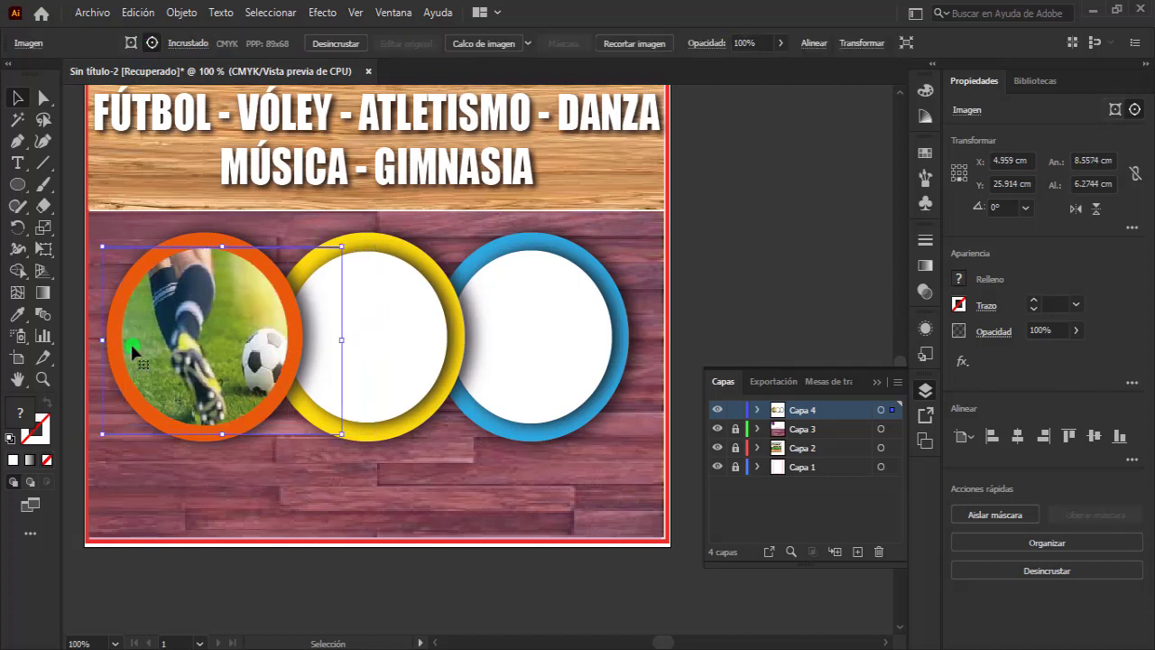
left_click_drag(335, 339, 320, 341)
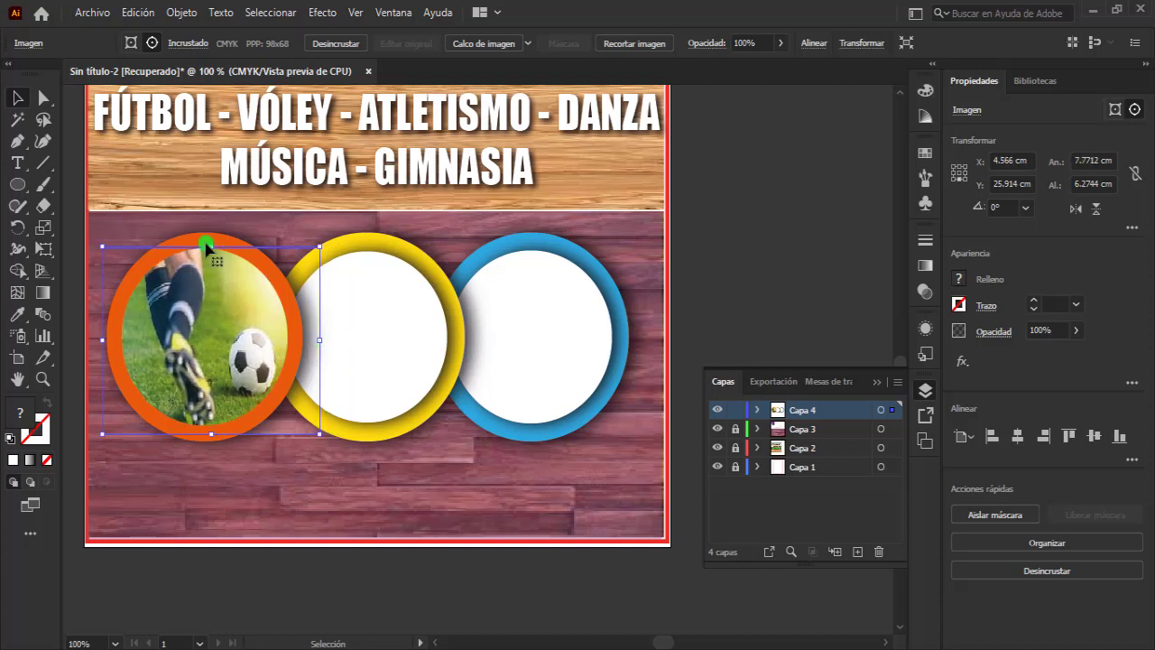
left_click(130, 43)
Step: Search Google Images for VOLEY instead of FUTBOL
key("alt+Tab")
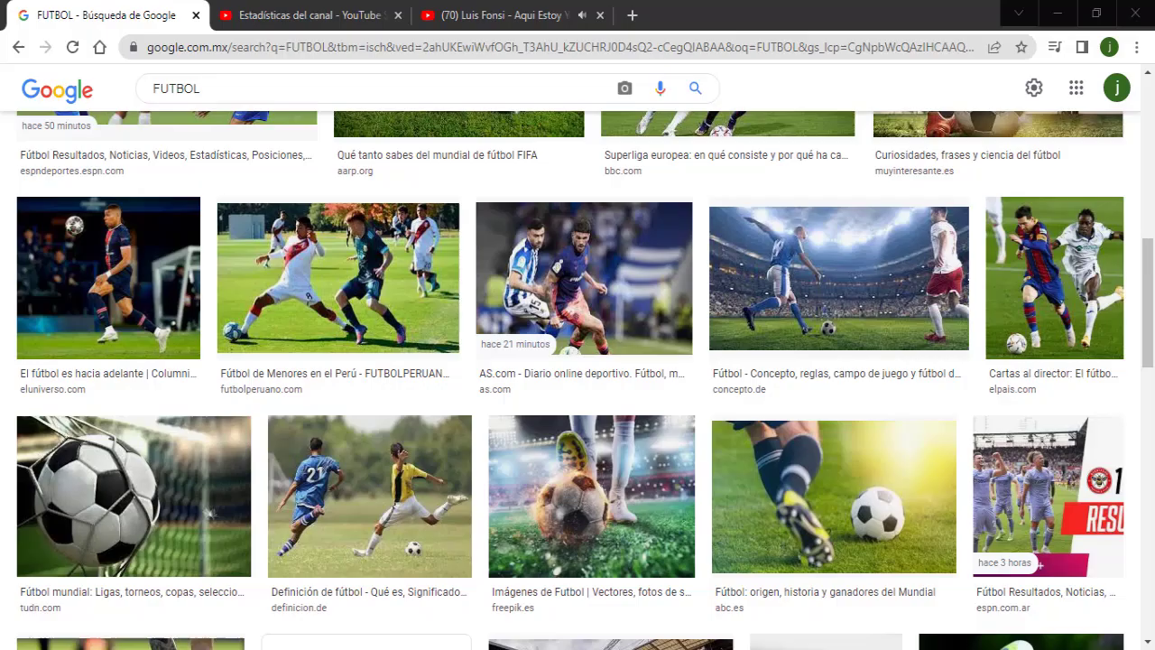
left_click(220, 87)
double_click(176, 88)
type("VOLEY")
key("Return")
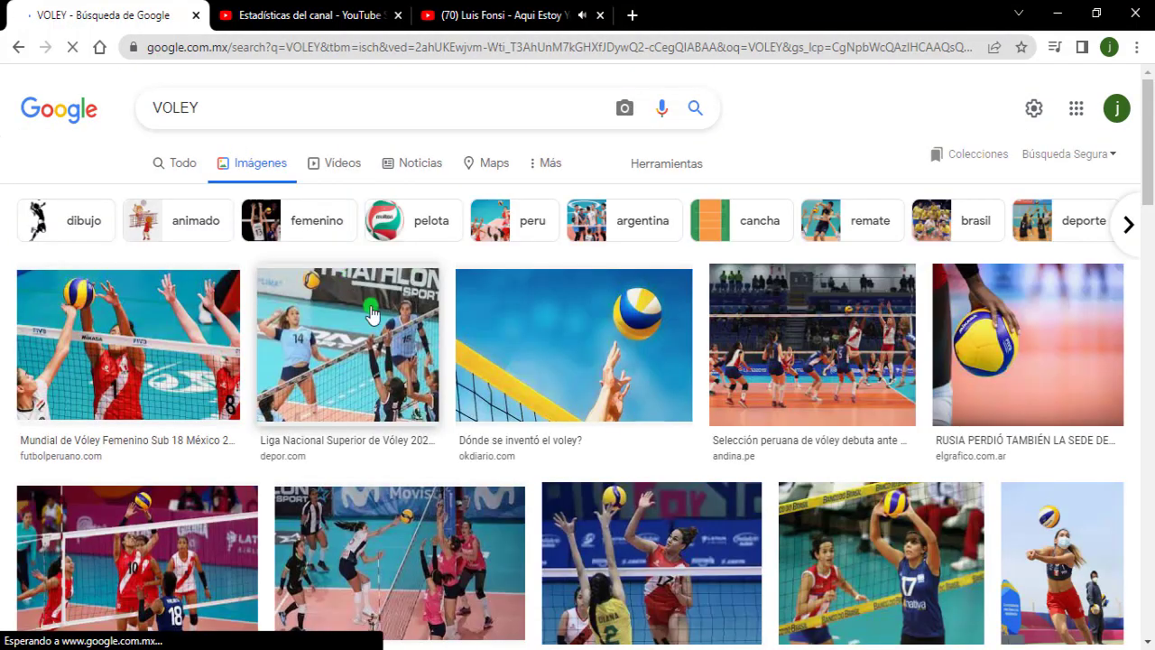
Step: Copy the photo of a woman volleyball player bumping the ball and paste it into the poster
scroll(397, 357, "down", 2)
scroll(421, 381, "down", 2)
scroll(420, 380, "down", 3)
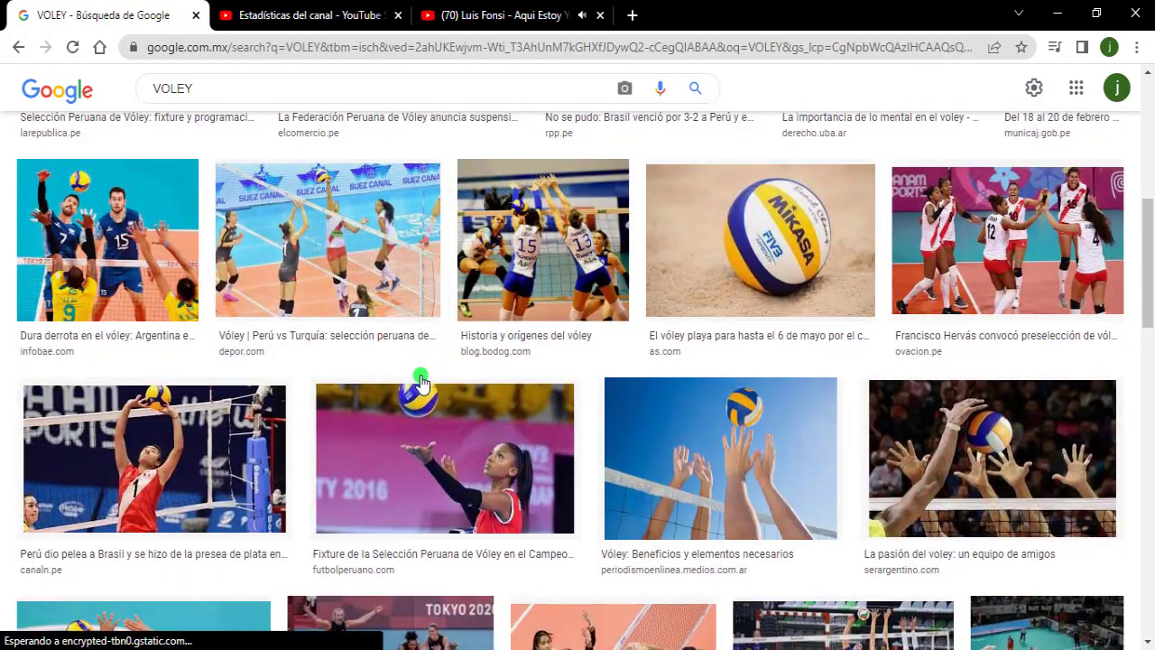
scroll(425, 377, "down", 3)
scroll(429, 379, "down", 3)
scroll(434, 388, "down", 2)
scroll(434, 388, "down", 3)
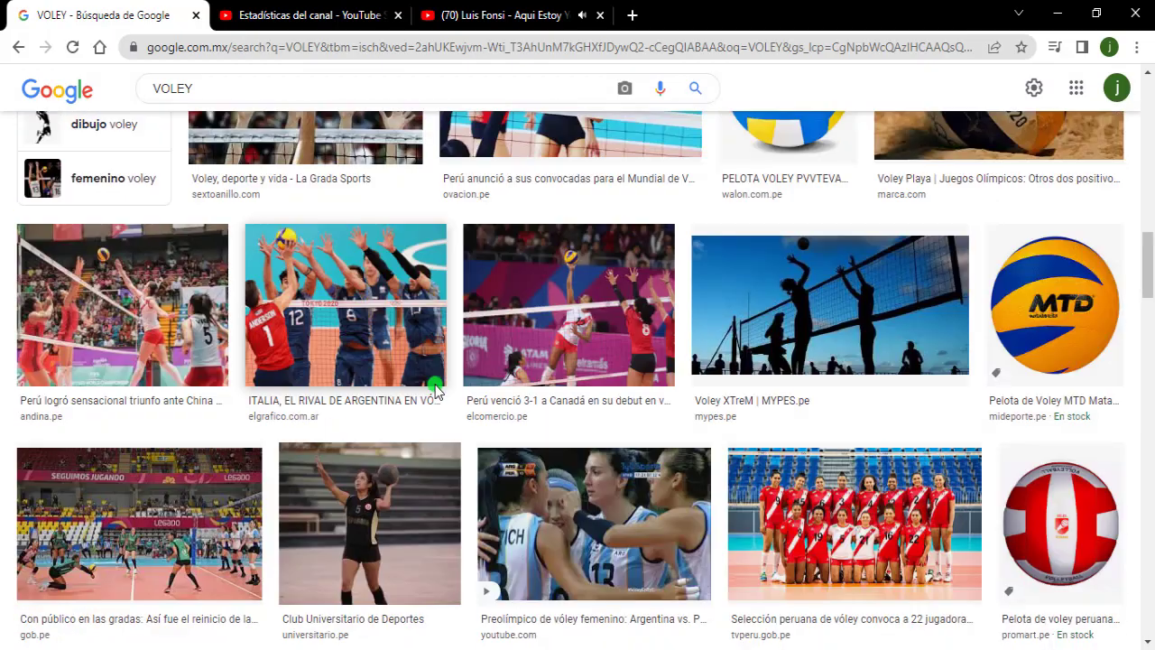
scroll(434, 388, "down", 1)
scroll(437, 388, "down", 2)
scroll(438, 387, "down", 1)
right_click(132, 388)
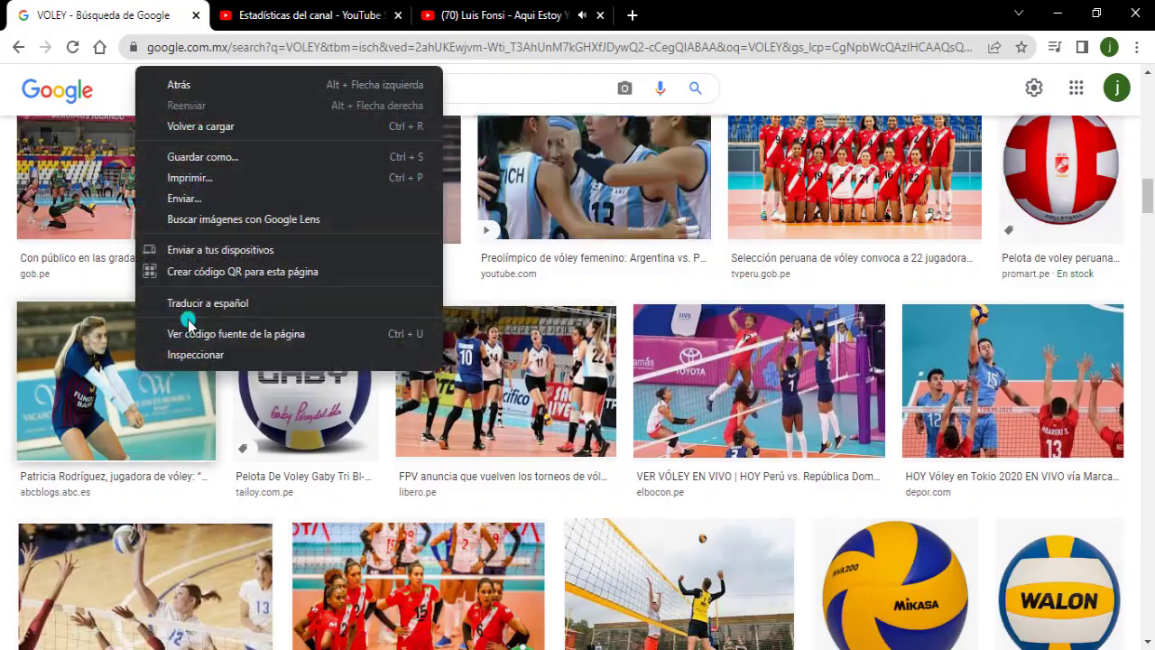
key("Escape")
right_click(100, 382)
left_click(165, 287)
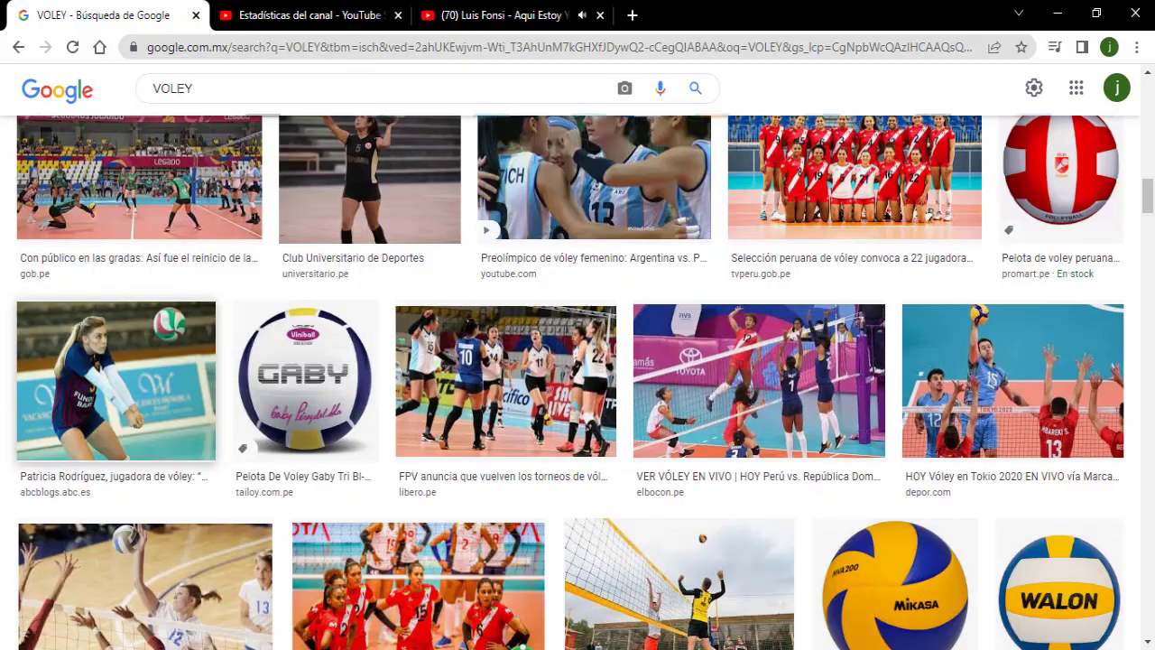
key("alt+Tab")
key("ctrl+v")
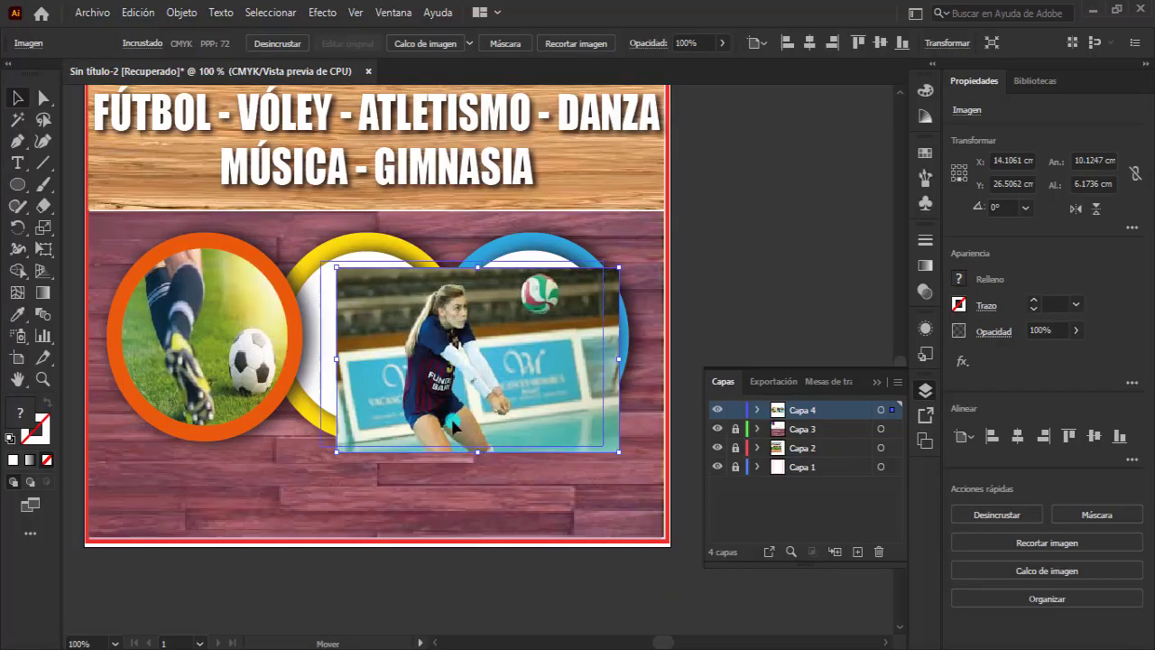
Step: Move the volleyball photo over the yellow ring and clip it inside the white inner circle
left_click_drag(441, 272, 370, 250)
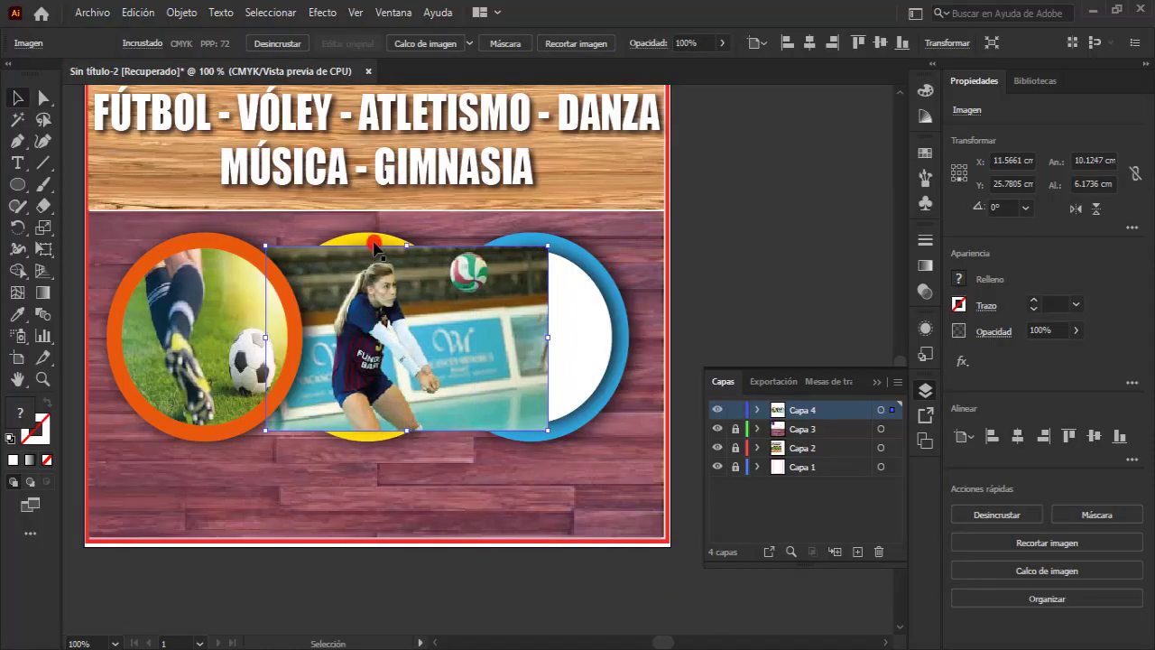
left_click(395, 316, "ctrl")
right_click(439, 374)
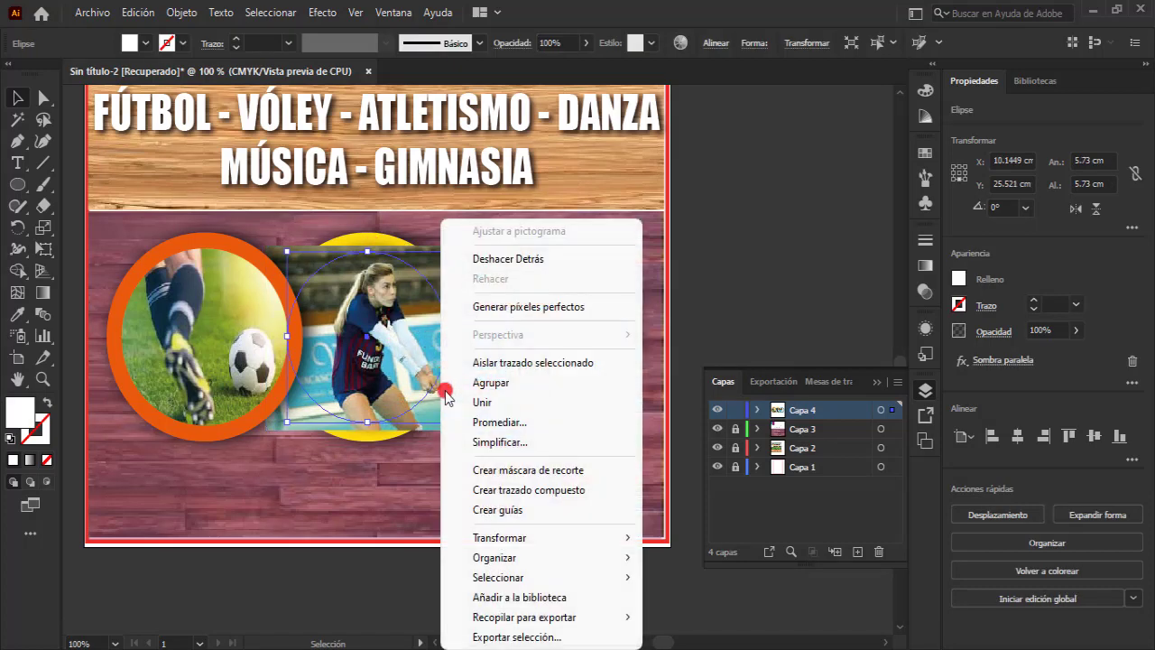
left_click(678, 557)
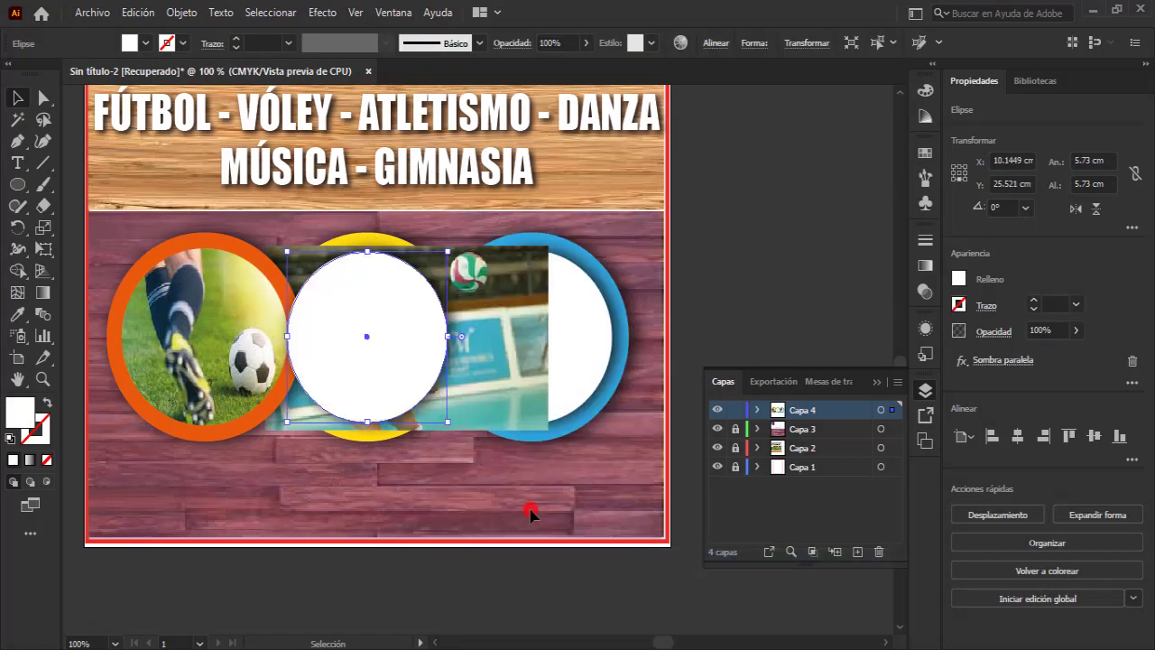
left_click(485, 371, "shift")
right_click(397, 348)
left_click(460, 209)
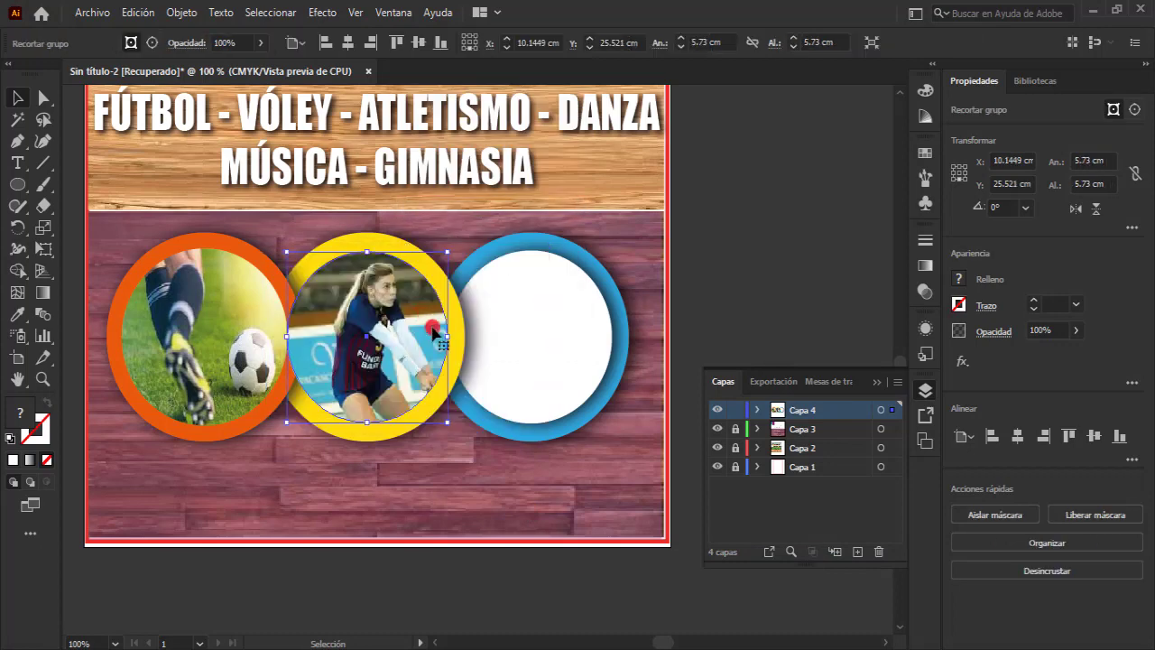
Step: Trim and resize the volleyball photo inside the mask to fit the circle
left_click(150, 43)
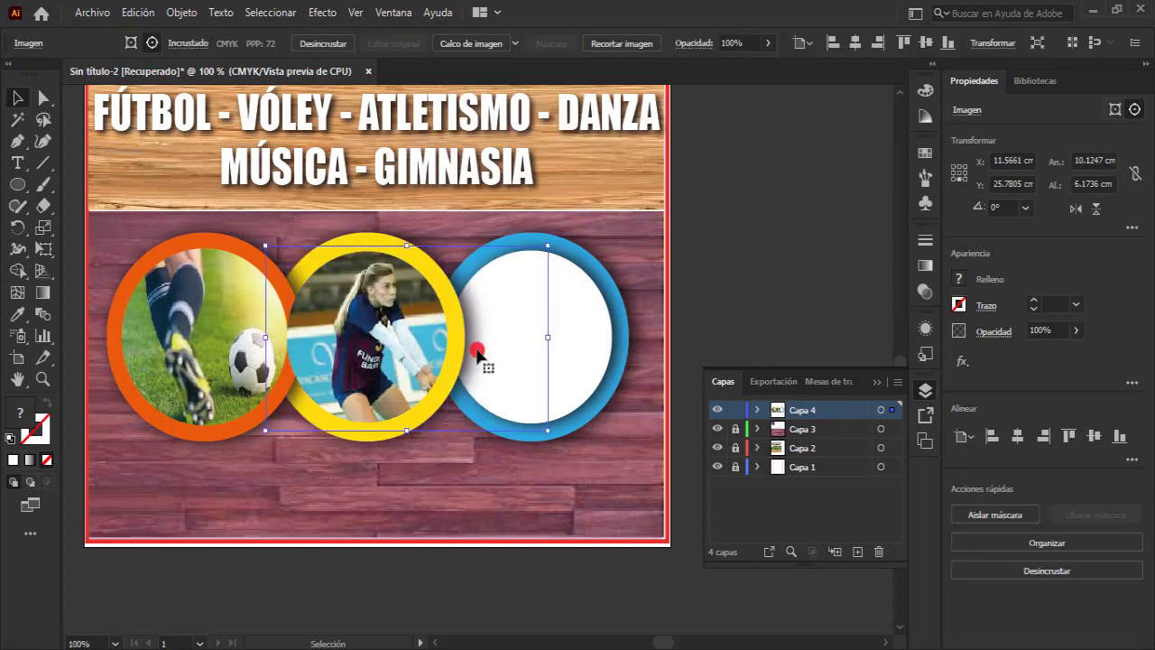
left_click_drag(541, 341, 479, 339)
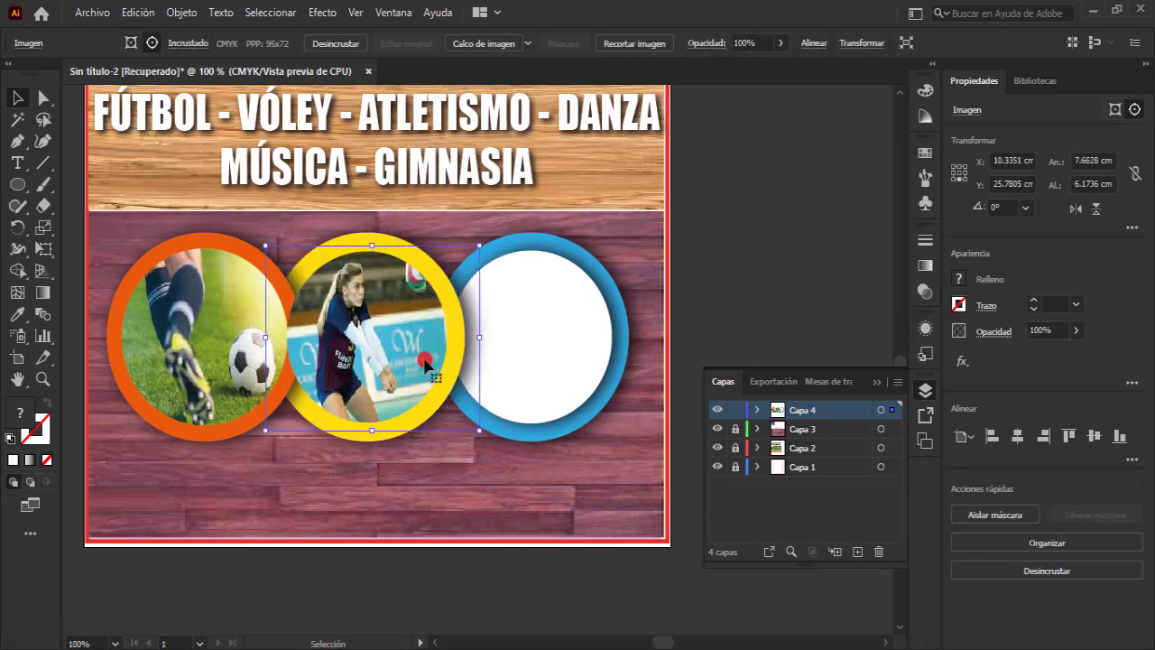
left_click_drag(367, 242, 371, 248)
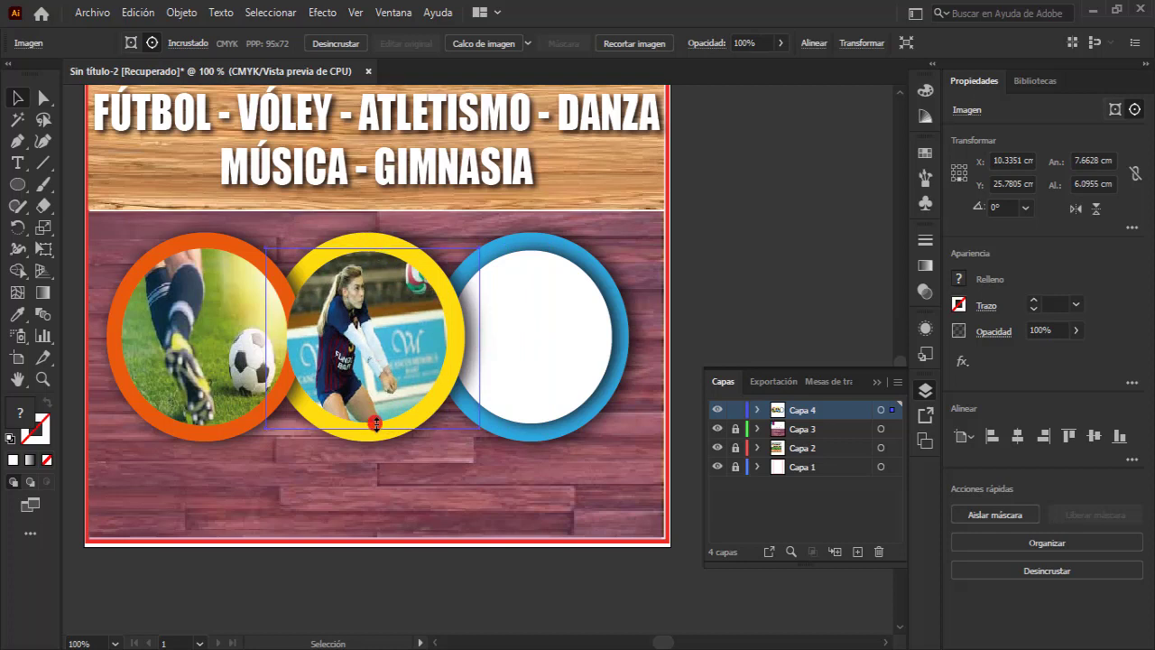
left_click_drag(372, 430, 376, 423)
left_click_drag(479, 336, 463, 337)
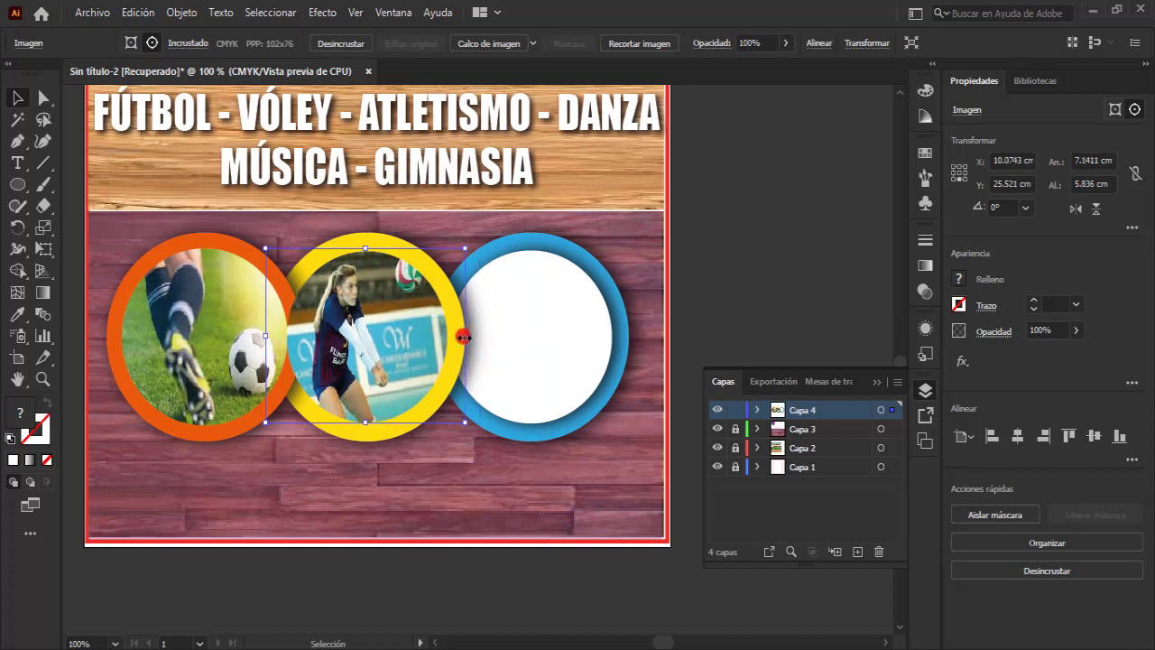
left_click_drag(267, 339, 279, 340)
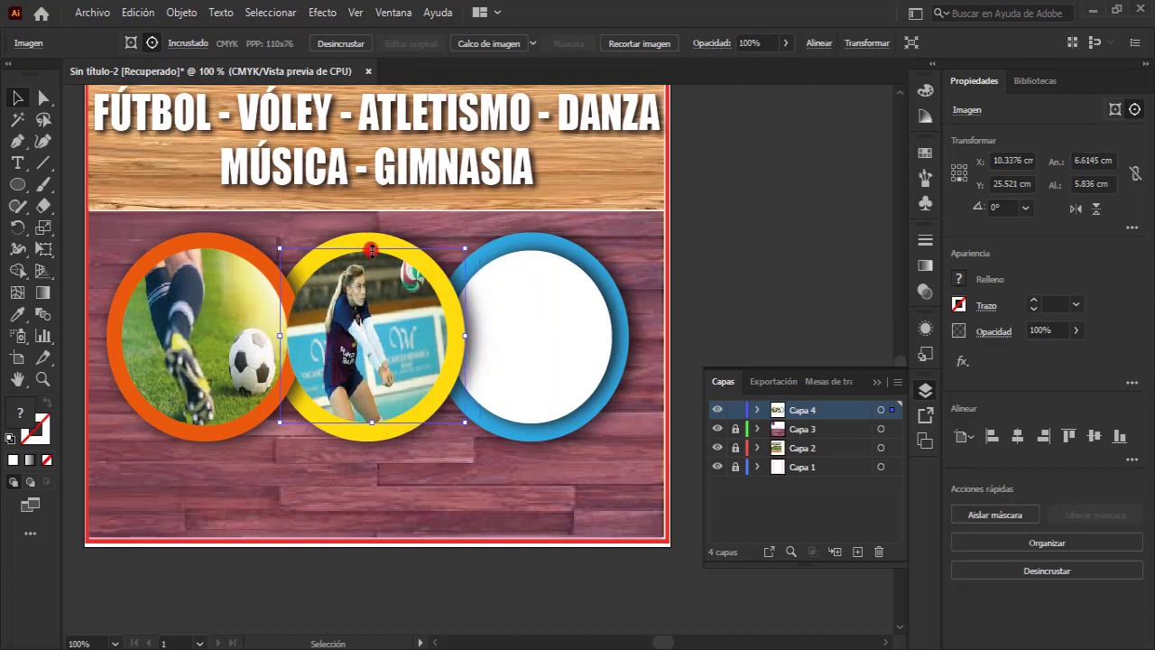
left_click_drag(371, 250, 375, 254)
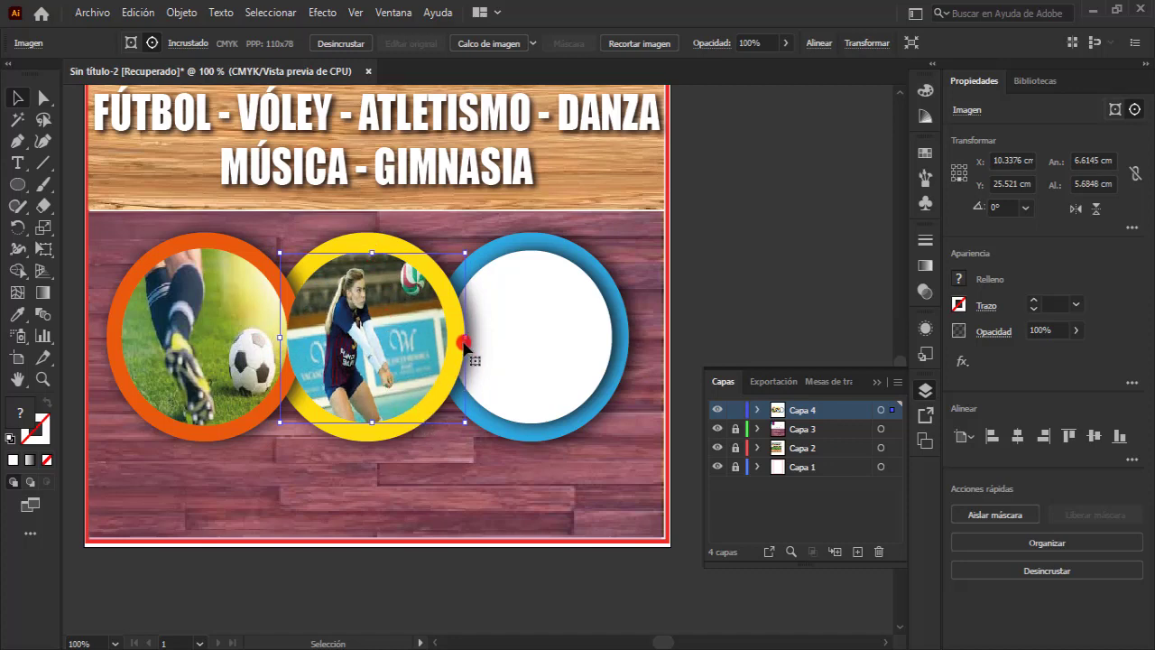
Step: Release and redo the football photo's clipping mask, then bring the orange ring to the front
right_click(193, 303)
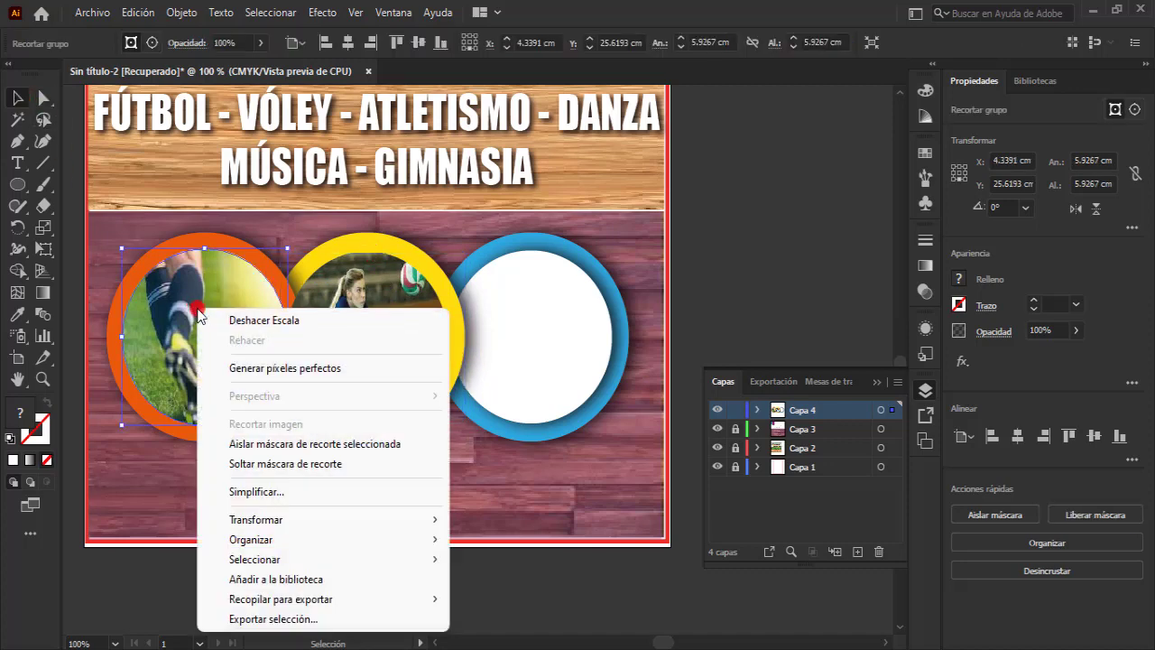
left_click(204, 225)
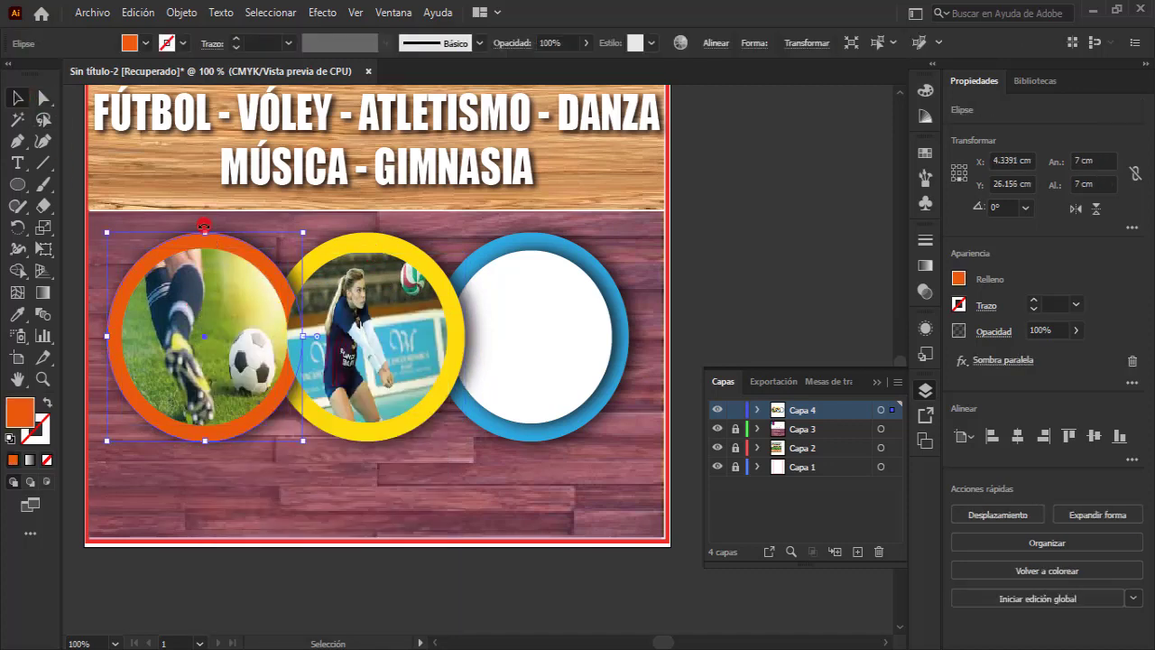
right_click(254, 261)
left_click(275, 466)
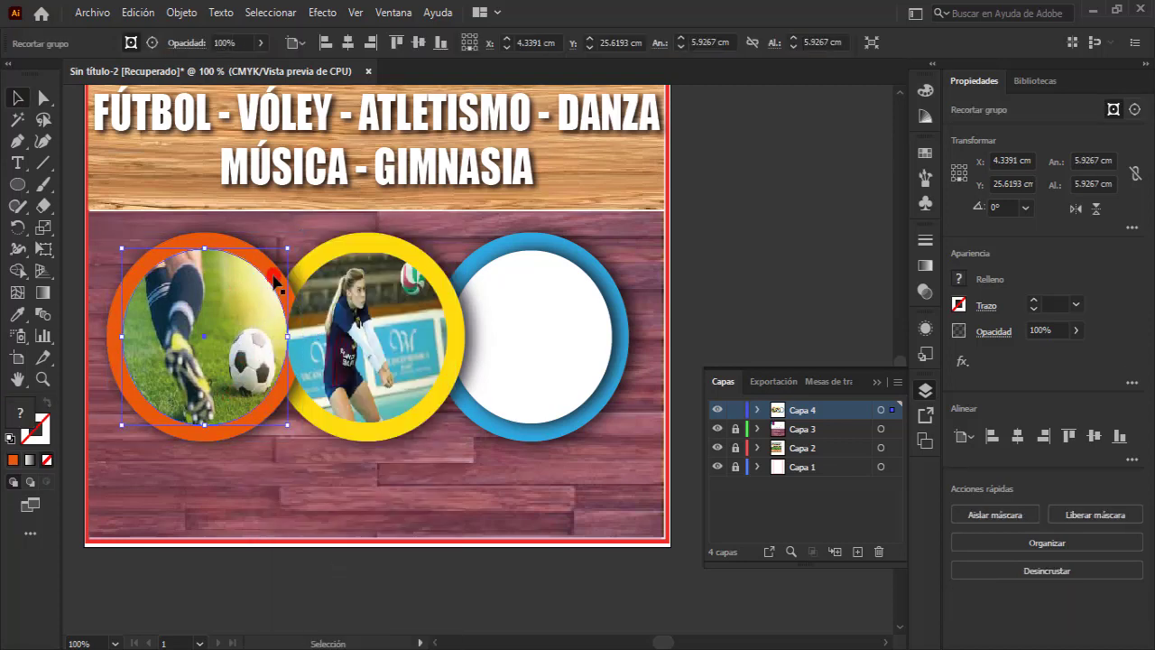
left_click(226, 244, "shift")
right_click(226, 236)
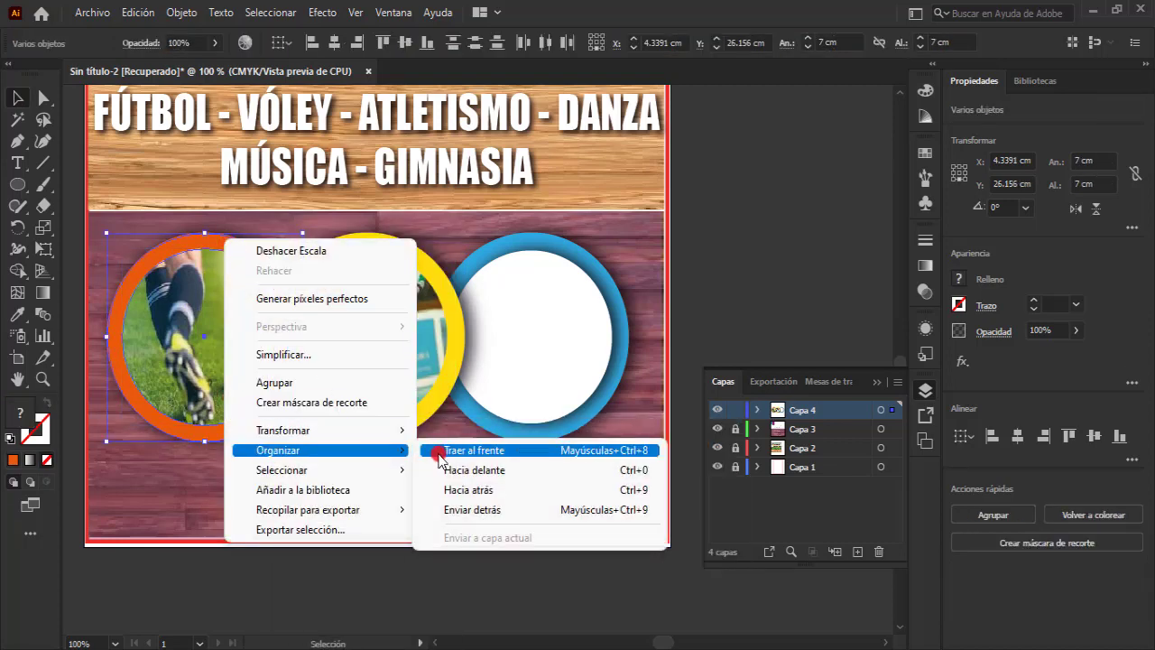
left_click(469, 443)
left_click(669, 255)
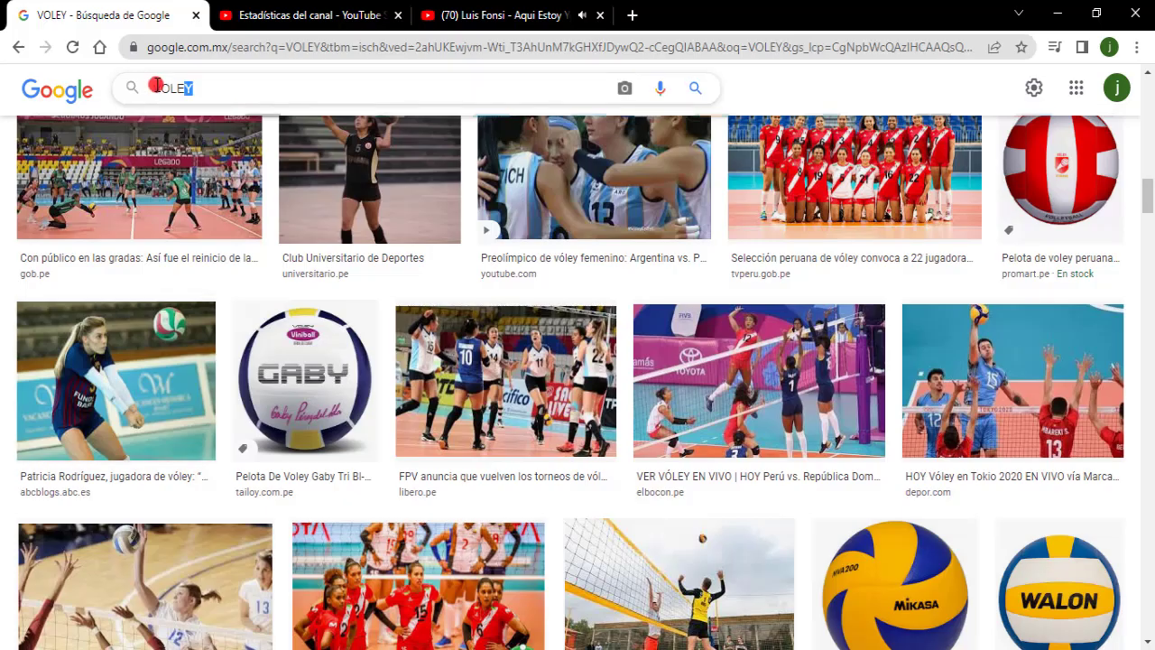
Step: Search Google Images for ATLETA, browse the results and copy a photo of runners on a track
left_click_drag(155, 85, 141, 93)
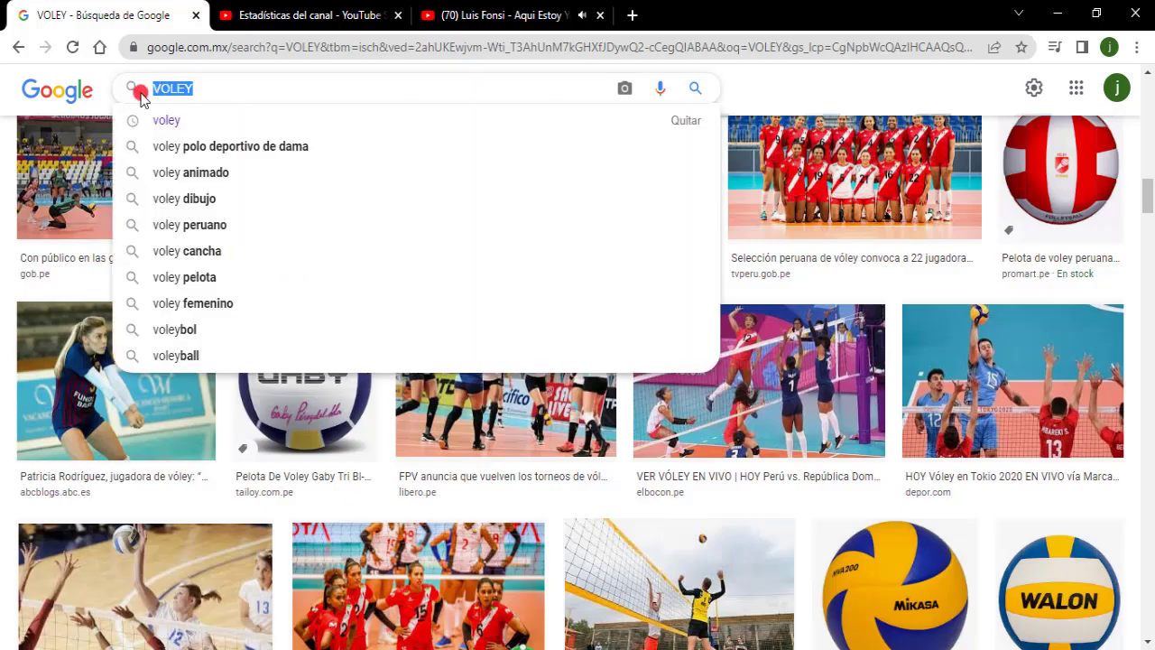
type("ATLETA")
key("Return")
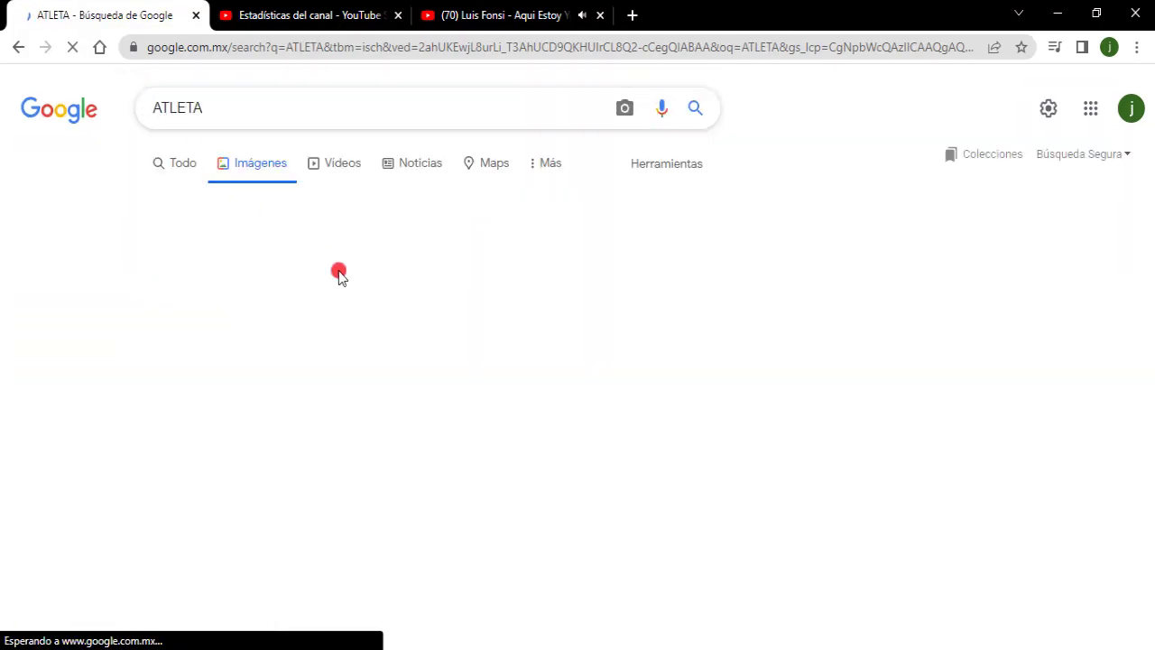
scroll(370, 298, "down", 2)
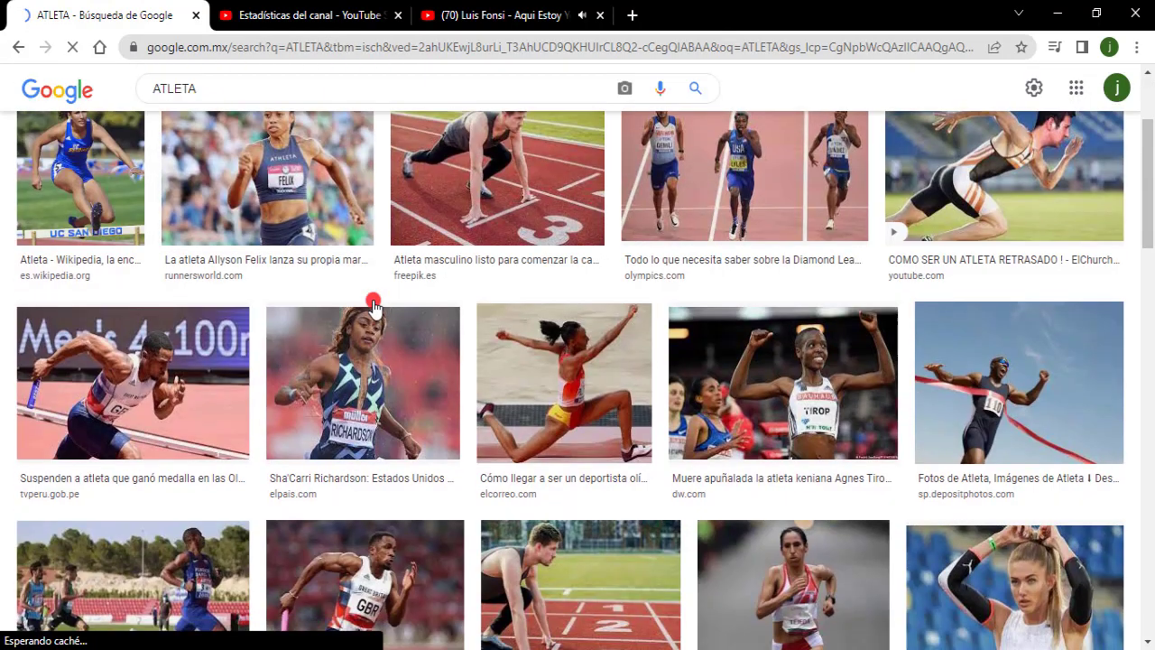
scroll(373, 305, "down", 1)
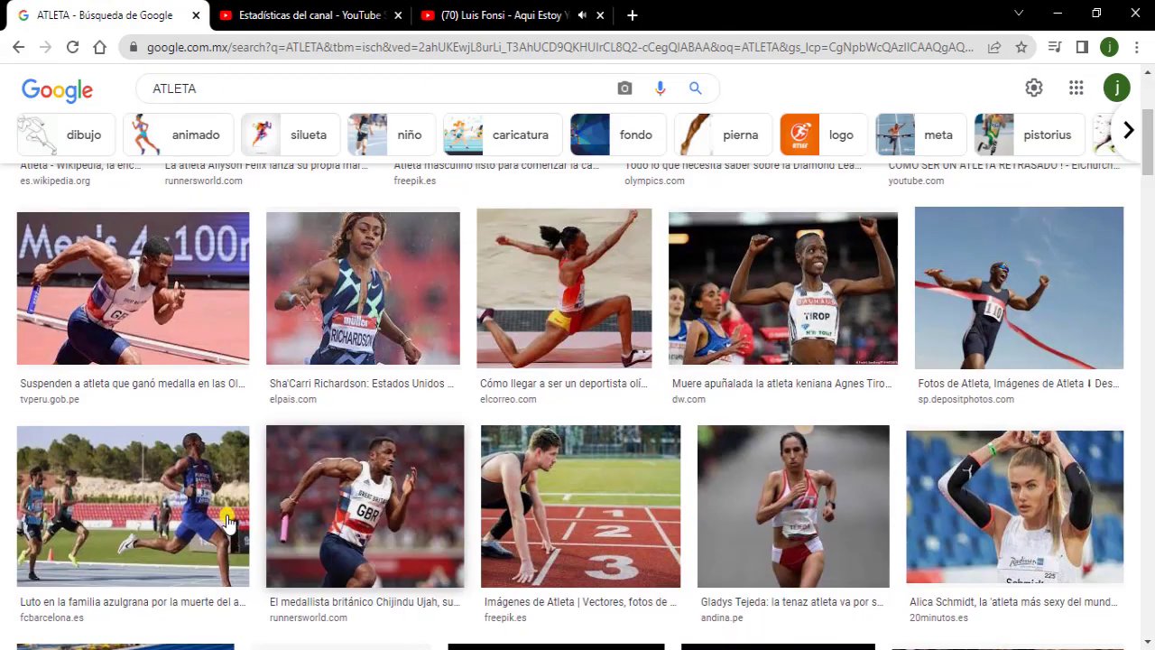
right_click(178, 202)
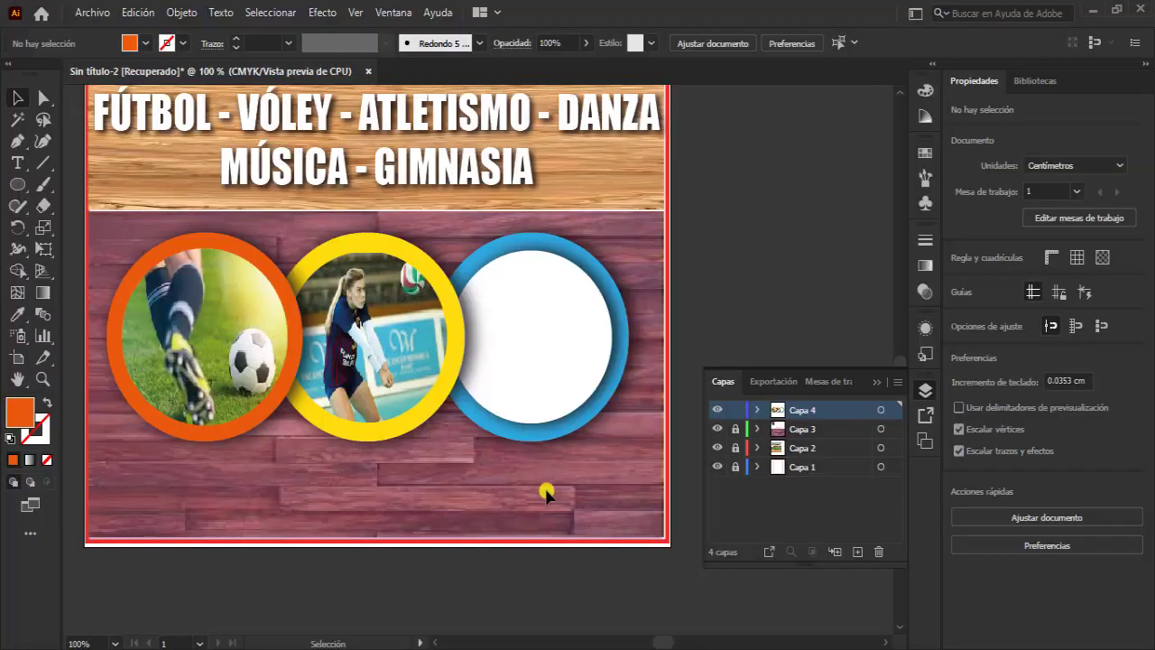
Step: Paste the runner photo behind the white circle and clip it inside the blue ring
key("ctrl+v")
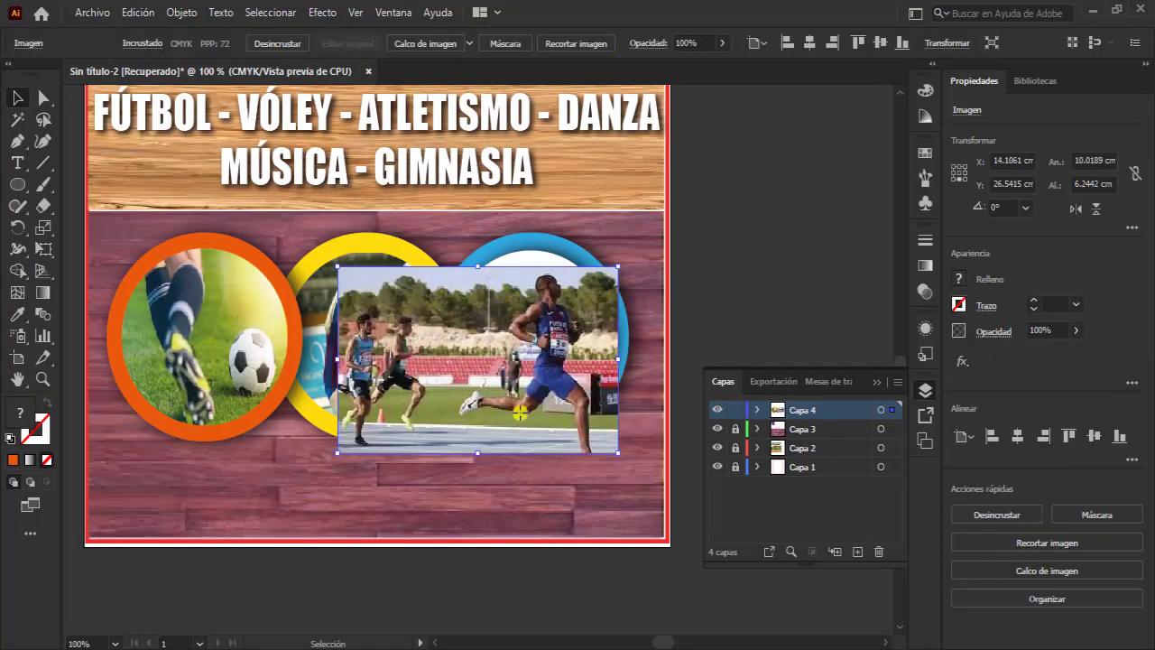
left_click_drag(550, 433, 589, 459)
left_click(529, 272)
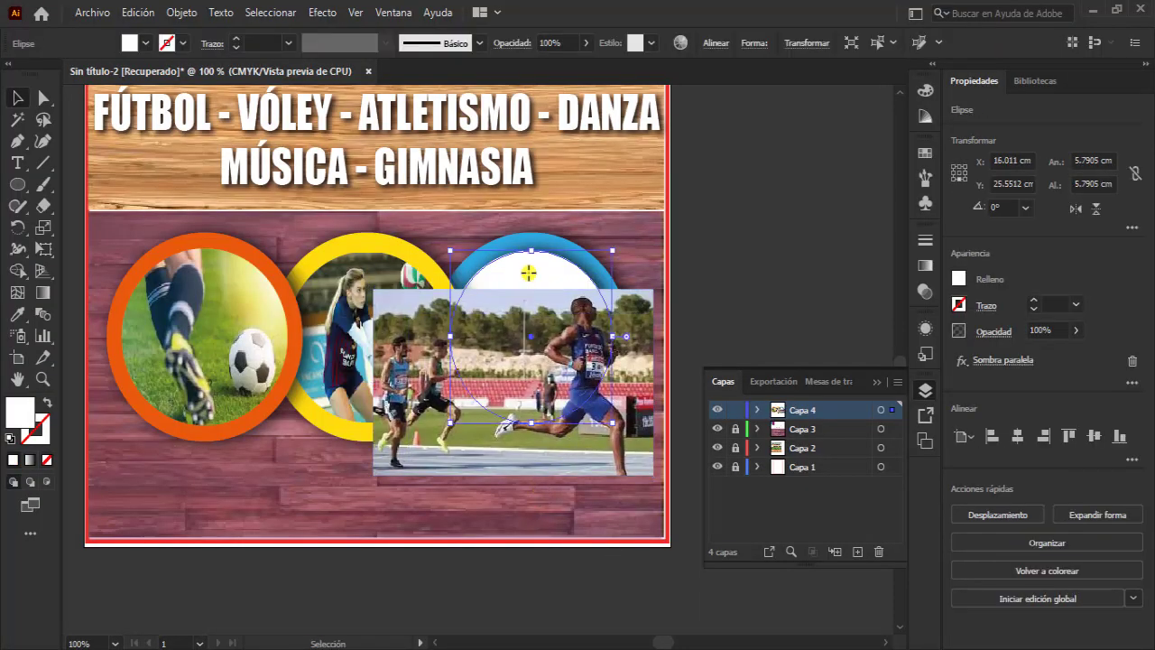
right_click(528, 272)
left_click(756, 551)
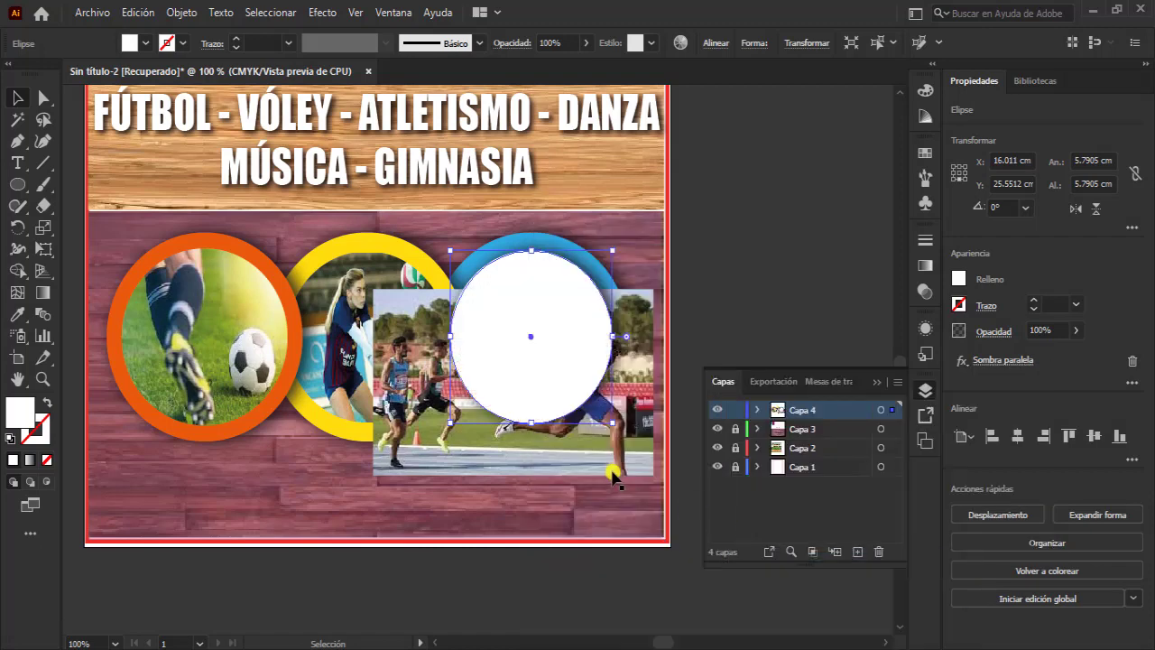
left_click_drag(611, 477, 614, 426)
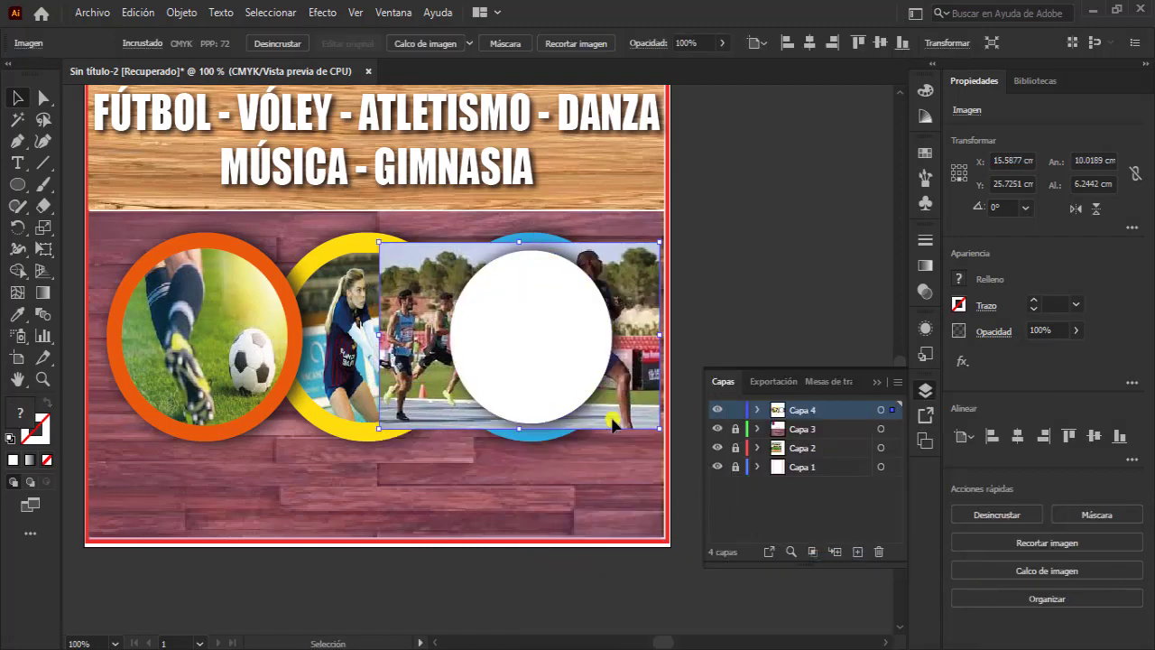
left_click(572, 382, "shift")
right_click(572, 382)
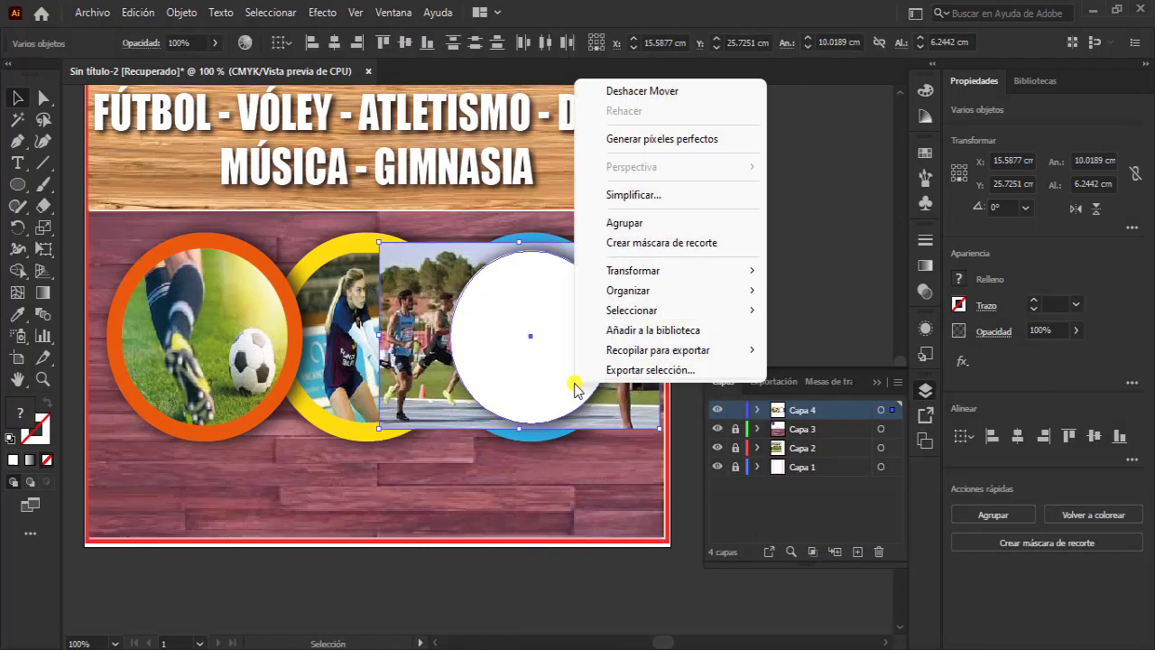
left_click(604, 240)
Step: Resize the runner photo inside its clip so it fits the blue ring
left_click(152, 47)
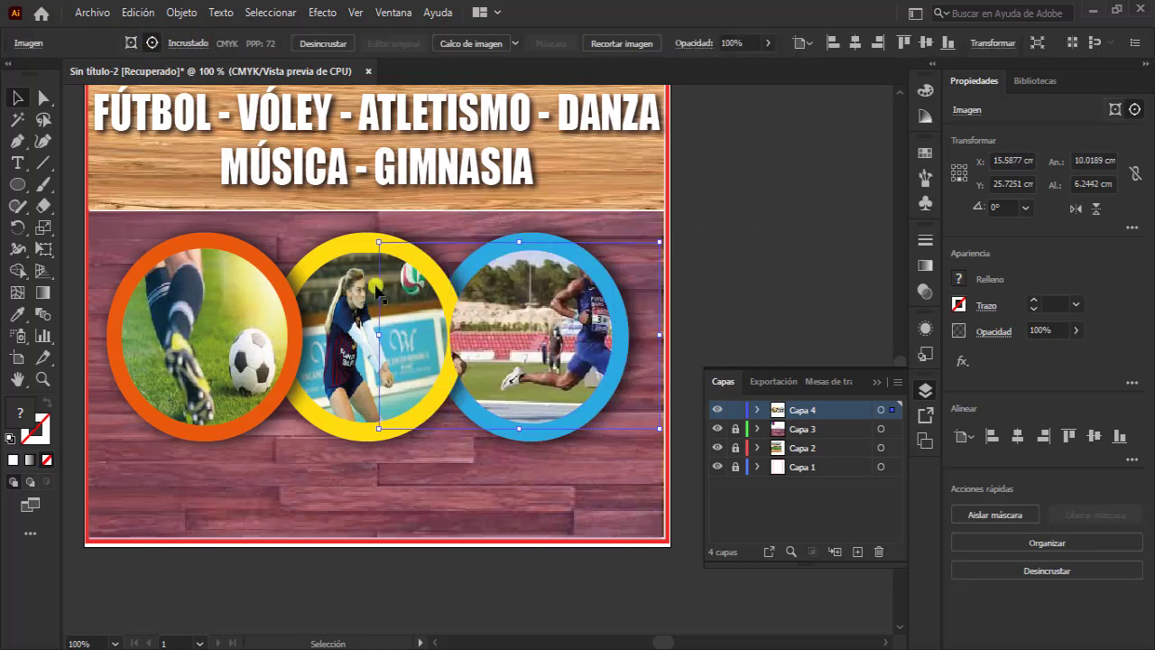
left_click_drag(659, 335, 626, 334)
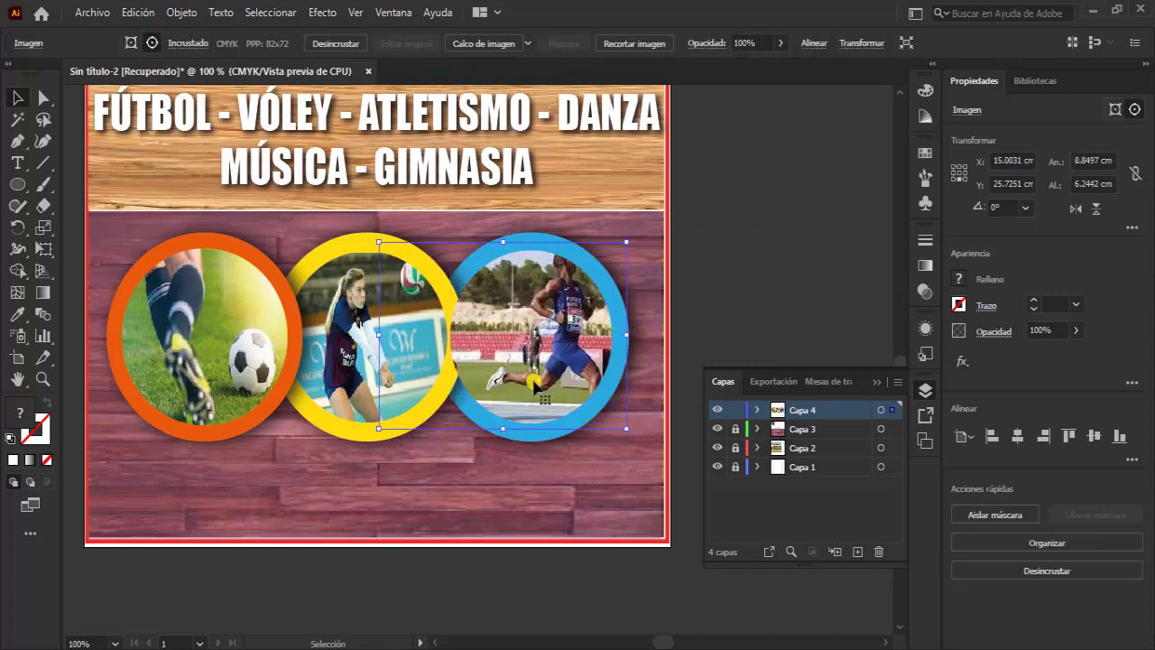
left_click_drag(397, 339, 354, 337)
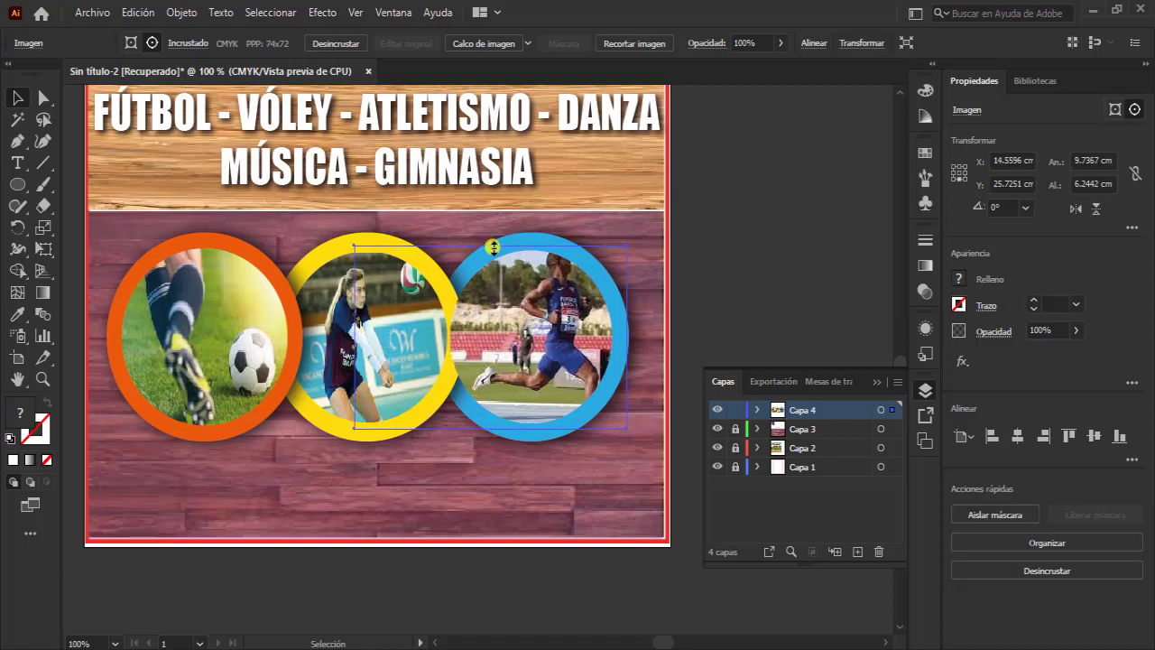
left_click_drag(493, 246, 490, 249)
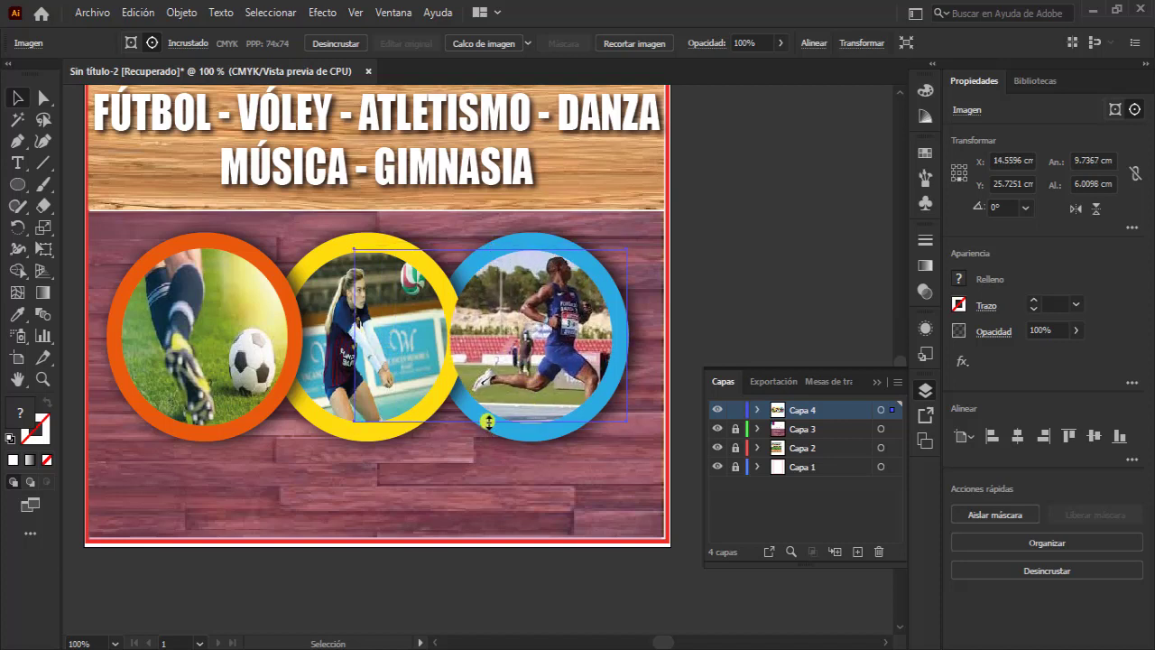
left_click_drag(490, 424, 491, 424)
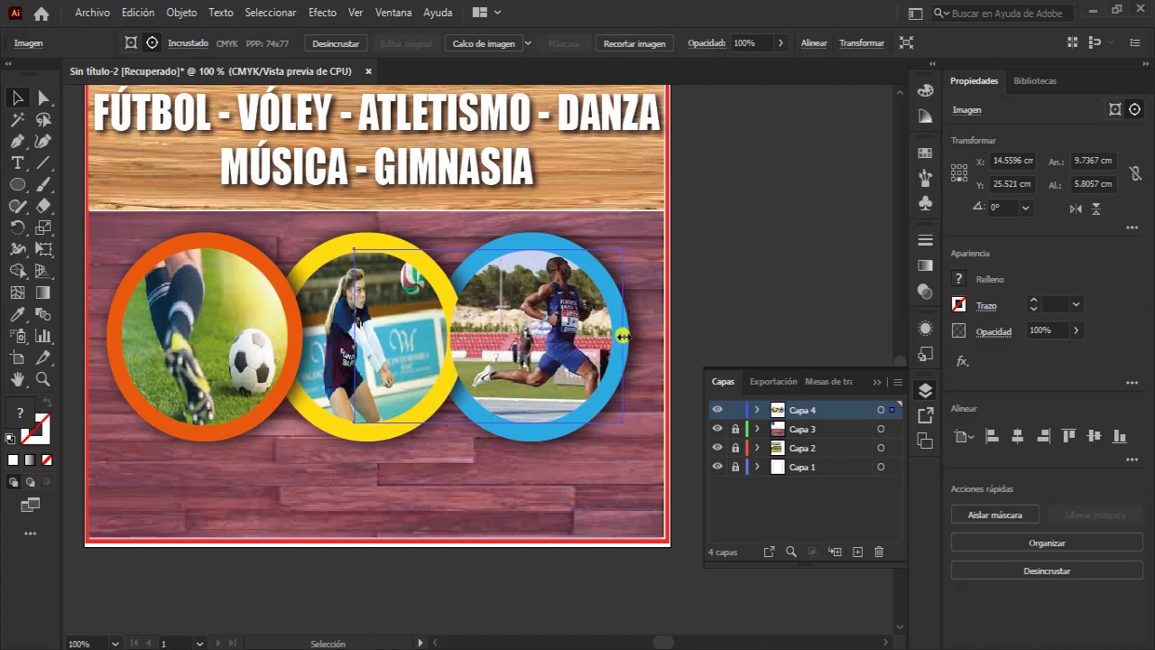
left_click_drag(622, 337, 614, 332)
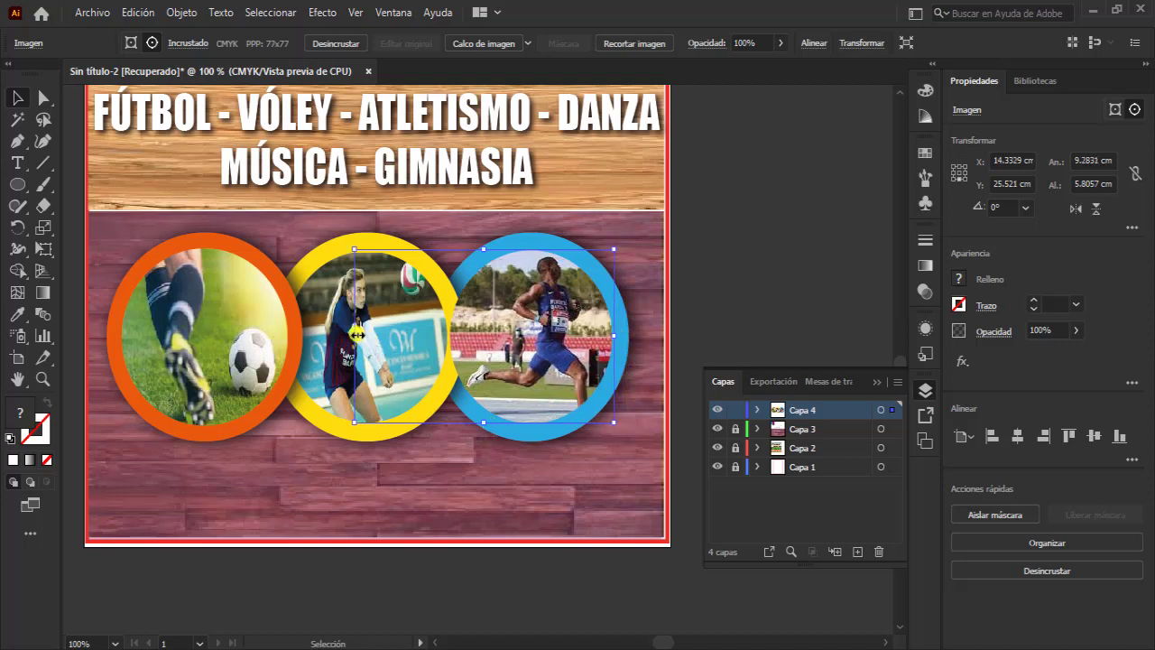
left_click_drag(358, 334, 347, 332)
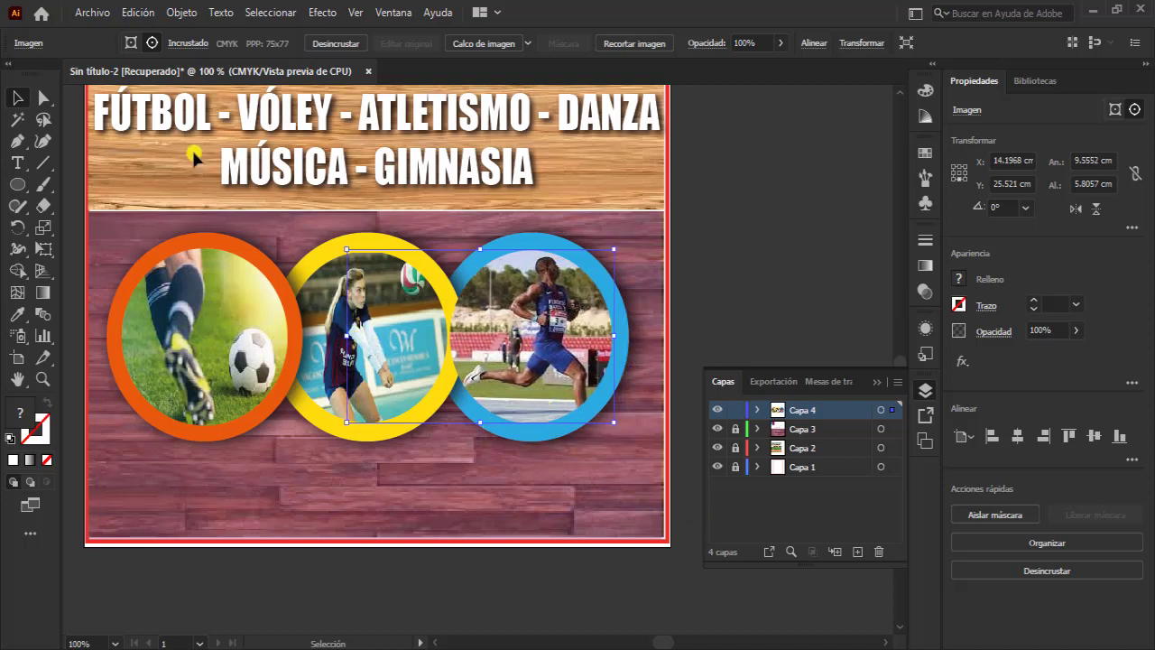
Step: Bring the volleyball ring and then the football photo to the front, clipping the football photo with Ctrl+7
left_click(131, 42)
left_click(400, 374)
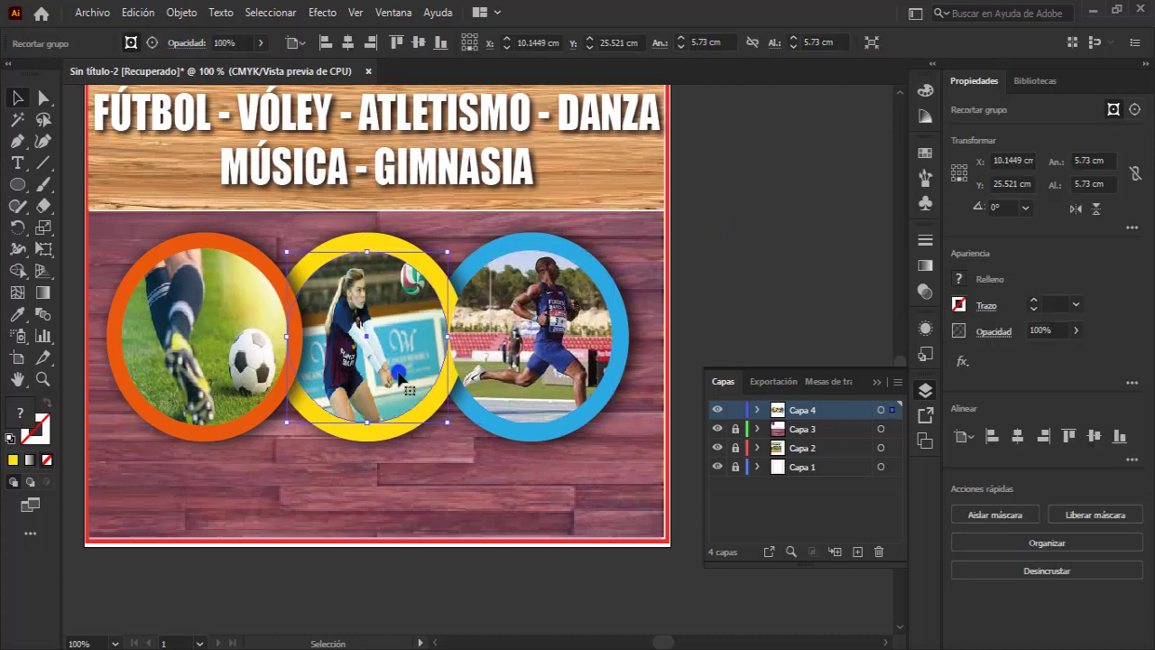
right_click(390, 238)
mouse_move(507, 432)
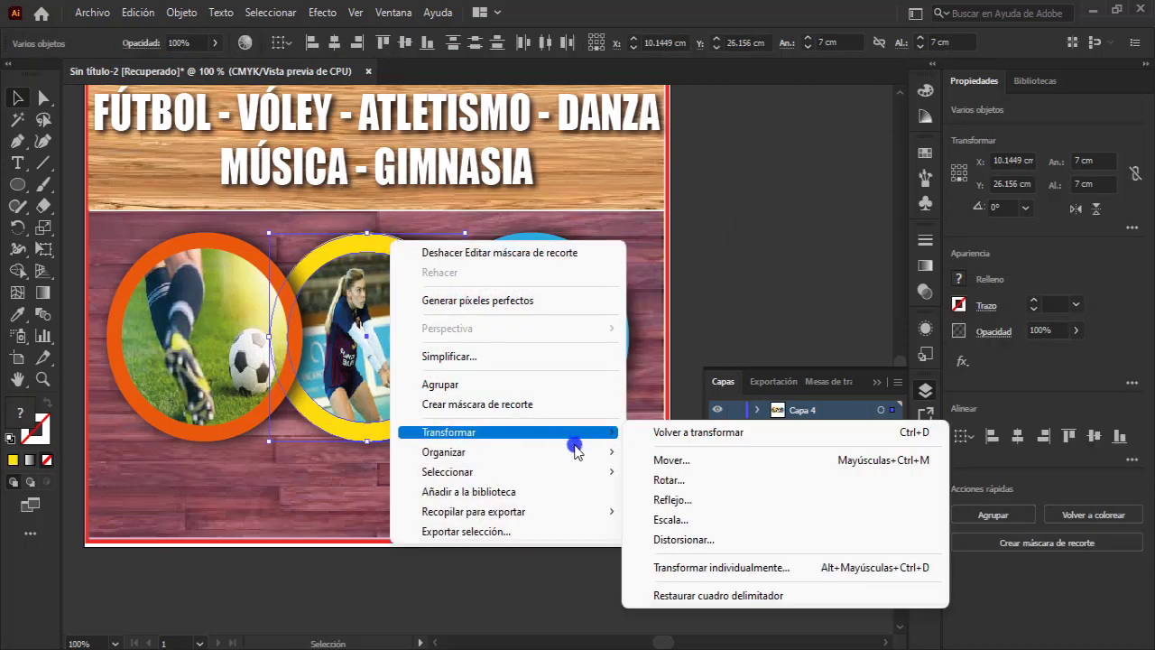
left_click(646, 453)
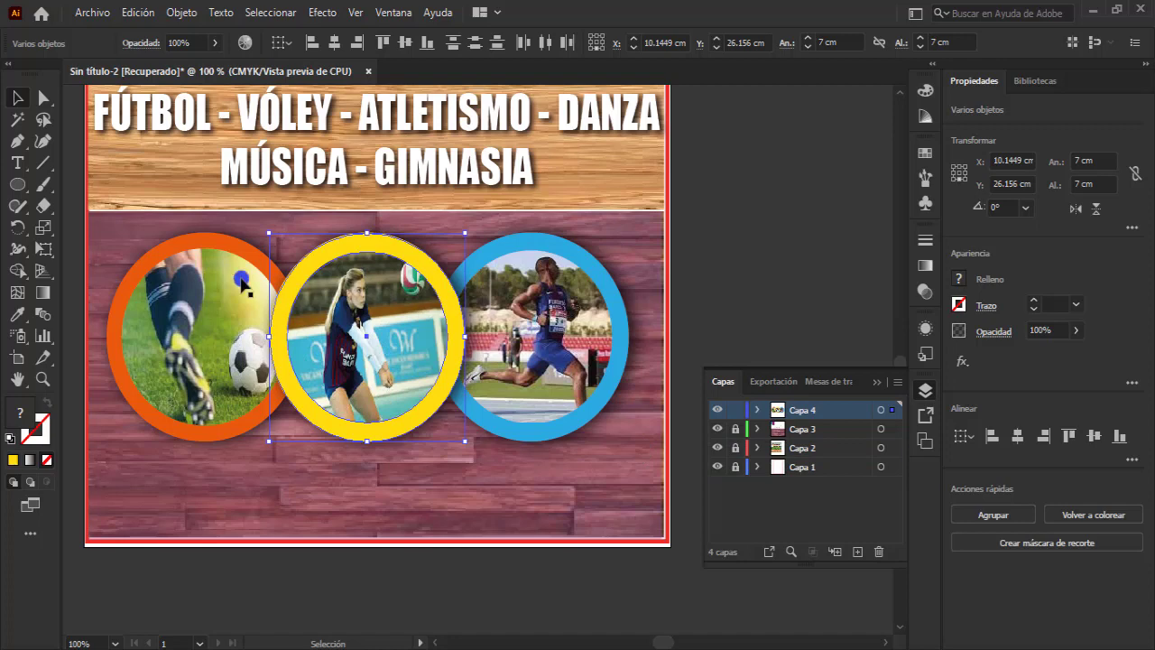
left_click(242, 283)
right_click(227, 241)
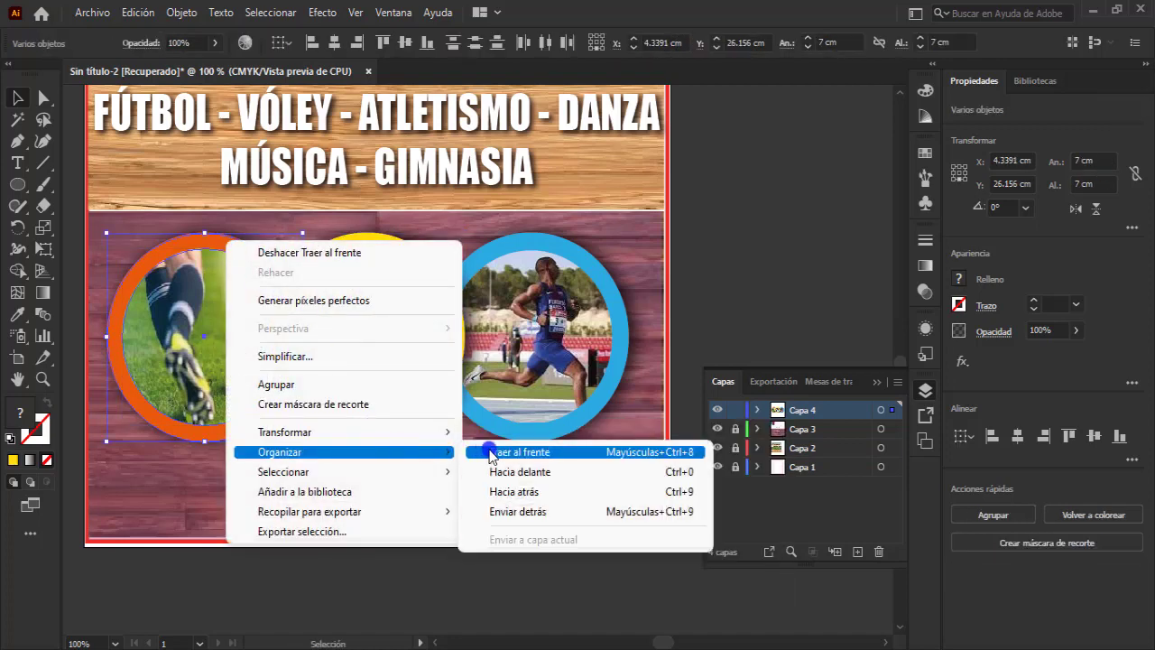
left_click(491, 453)
key("ctrl+7")
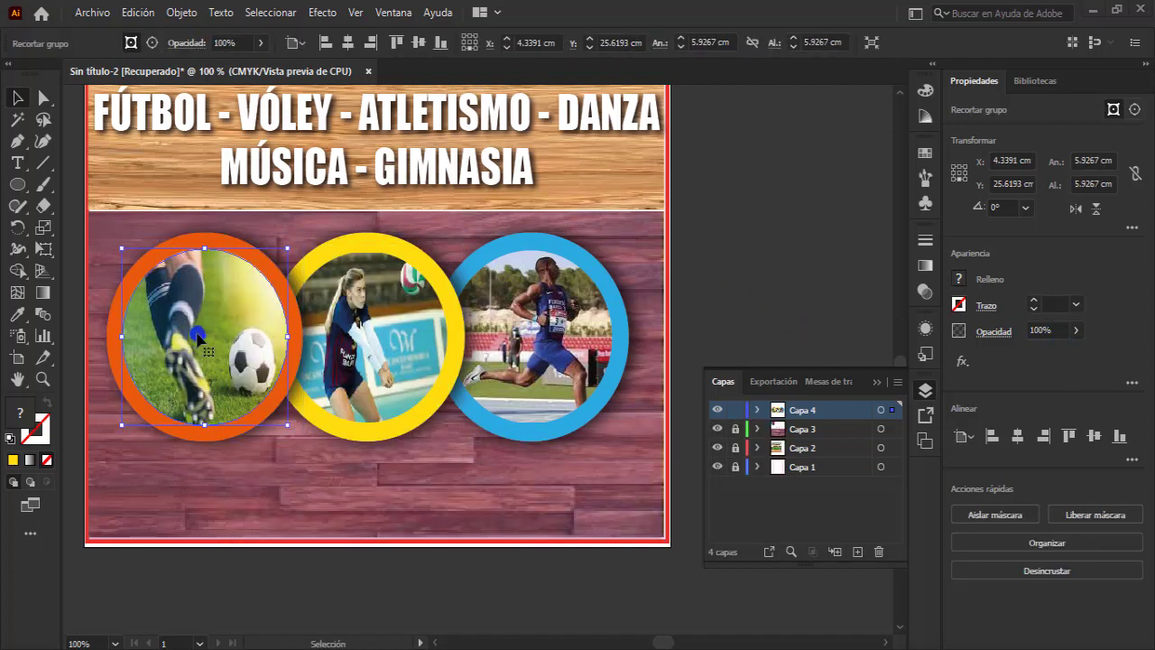
left_click(322, 12)
Step: Apply a white inner glow (Resplandor interior) with 0.3 cm blur to the football photo circle
left_click(644, 270)
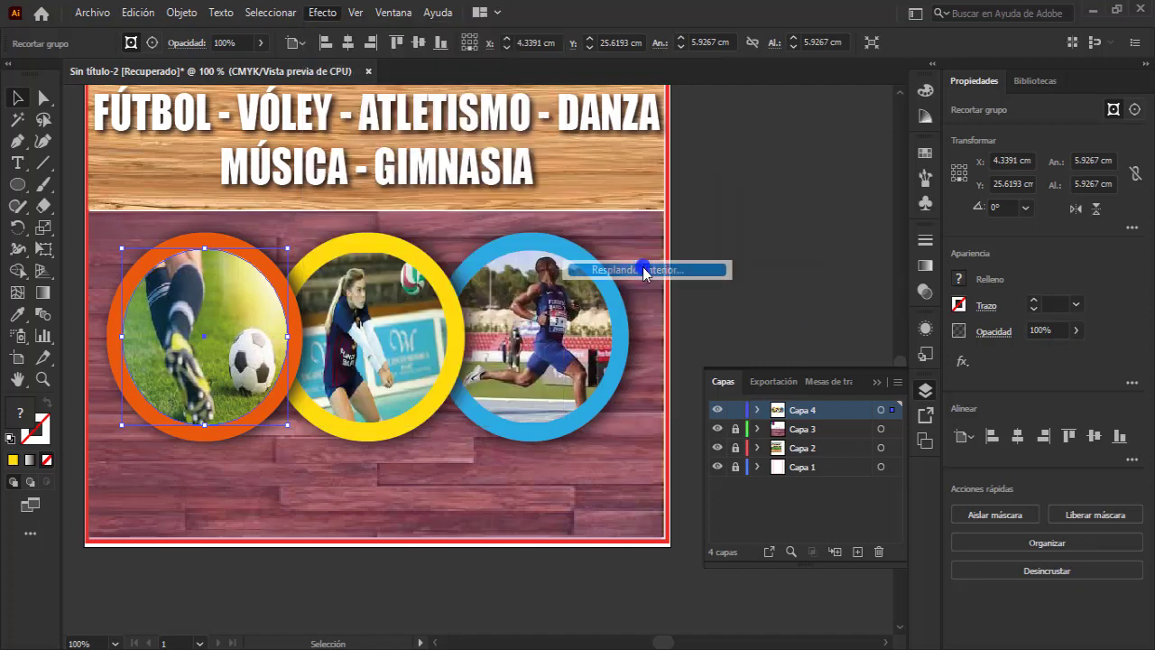
left_click_drag(794, 57, 665, 57)
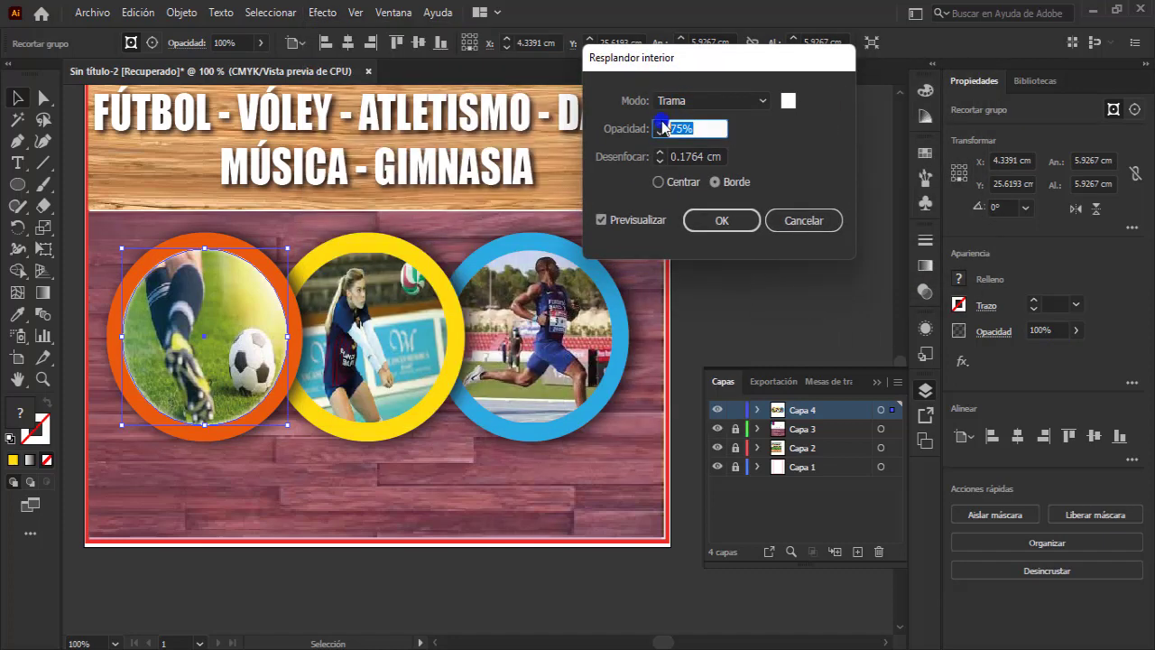
type("100")
left_click(693, 158)
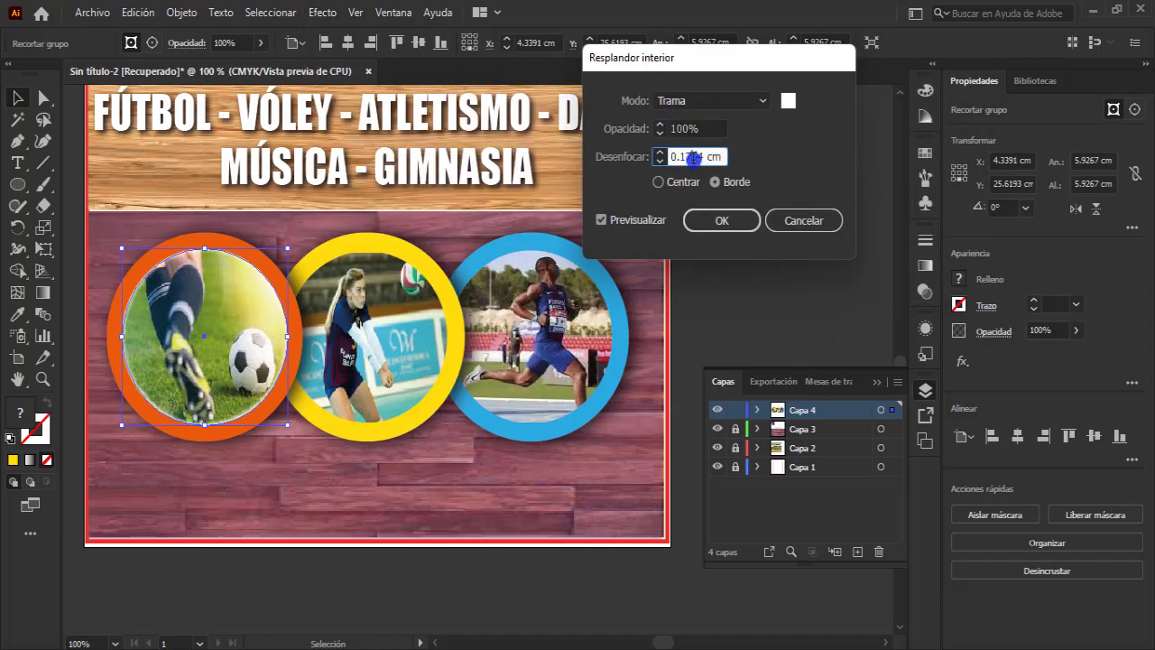
left_click(662, 153)
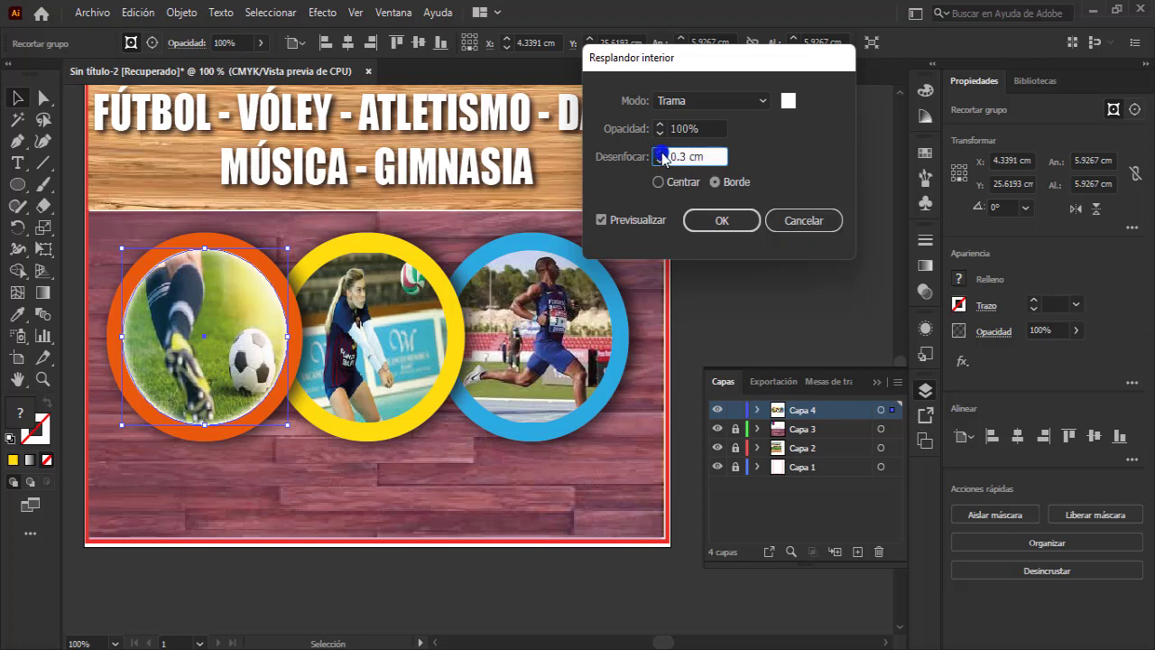
left_click(747, 219)
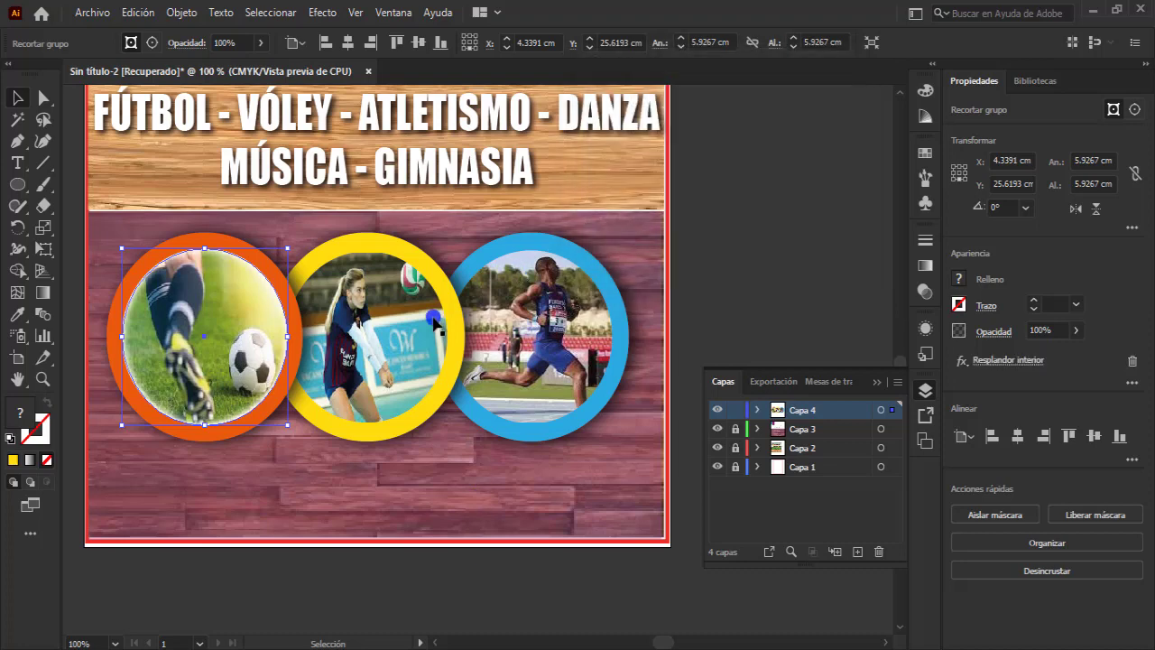
Step: Add a drop shadow (Sombra paralela) with 0.2 cm offsets to the football photo circle
left_click(332, 13)
mouse_move(433, 188)
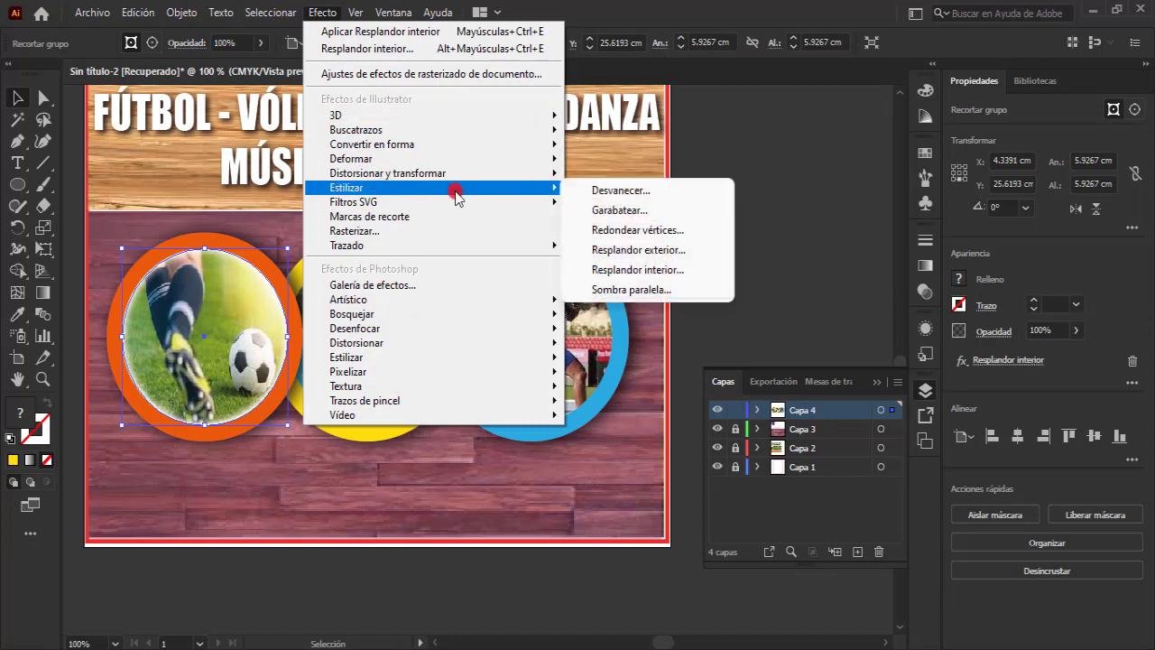
left_click(630, 290)
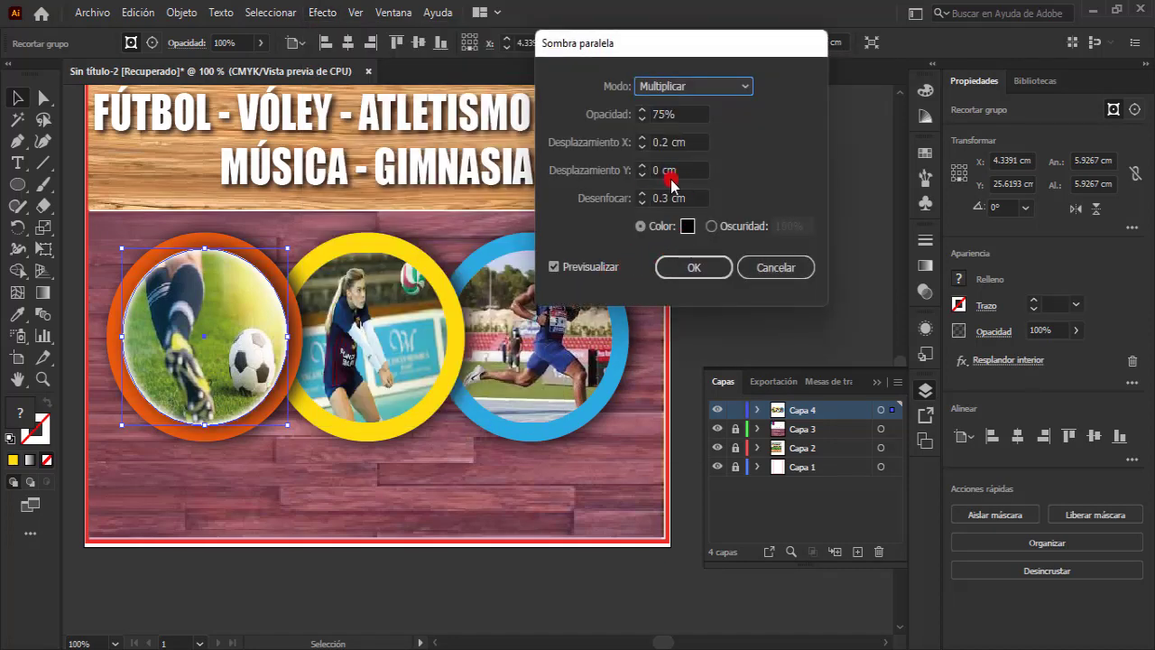
left_click(641, 166)
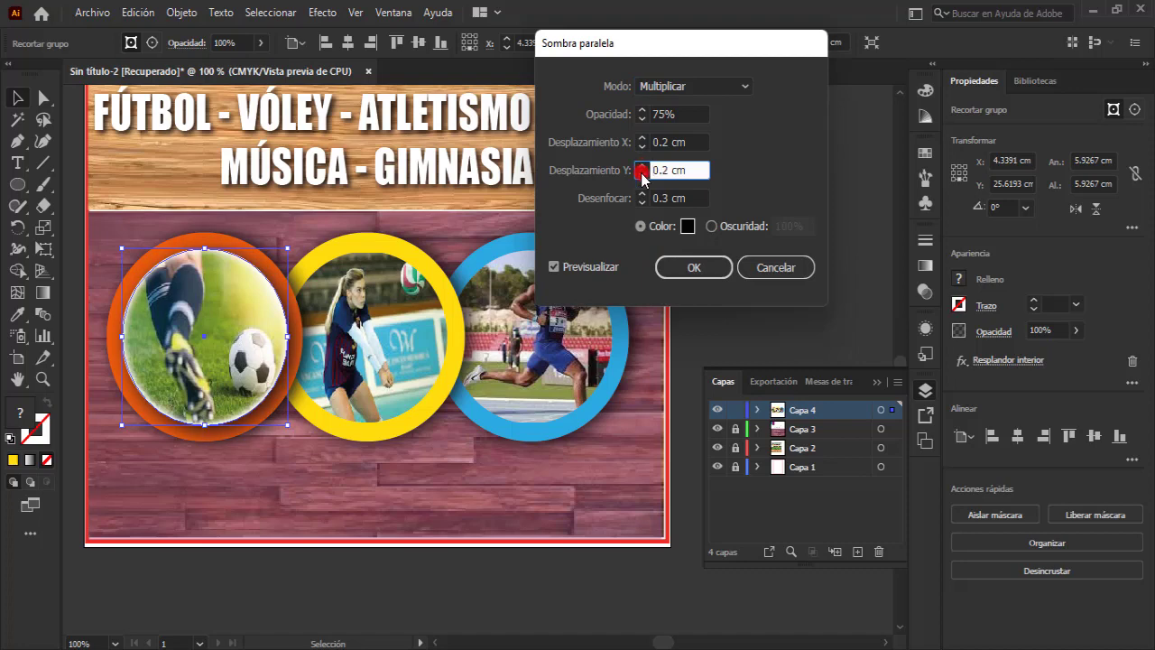
left_click(692, 265)
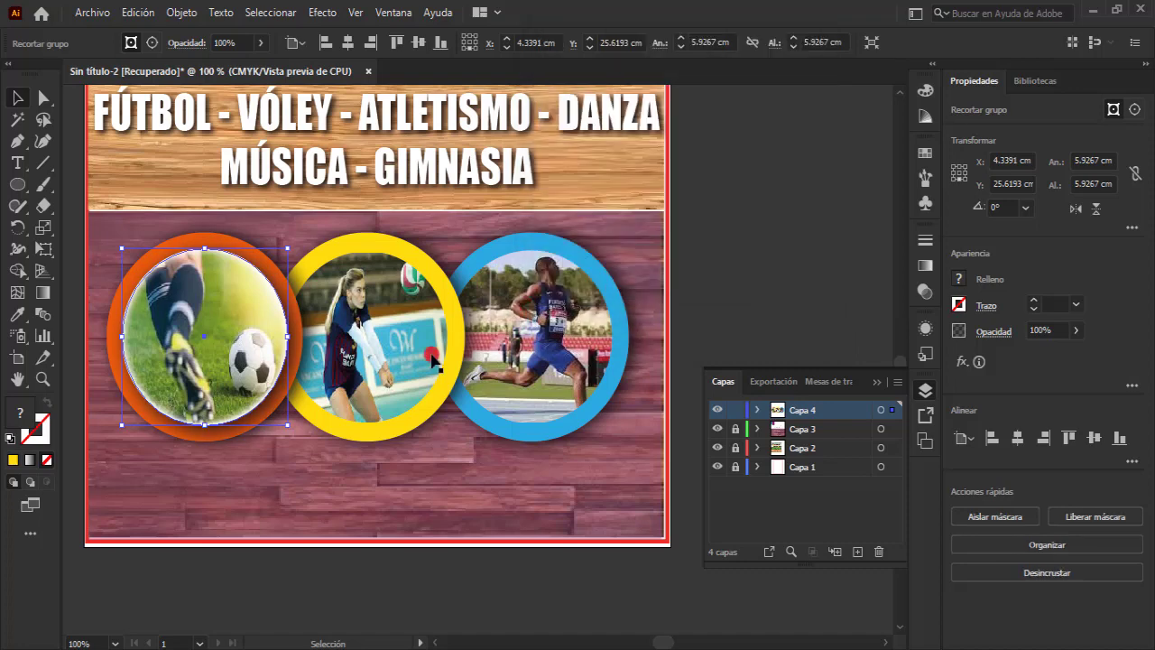
left_click(432, 354)
Step: Apply the same inner glow and drop shadow to the volleyball photo circle
left_click(322, 13)
mouse_move(346, 187)
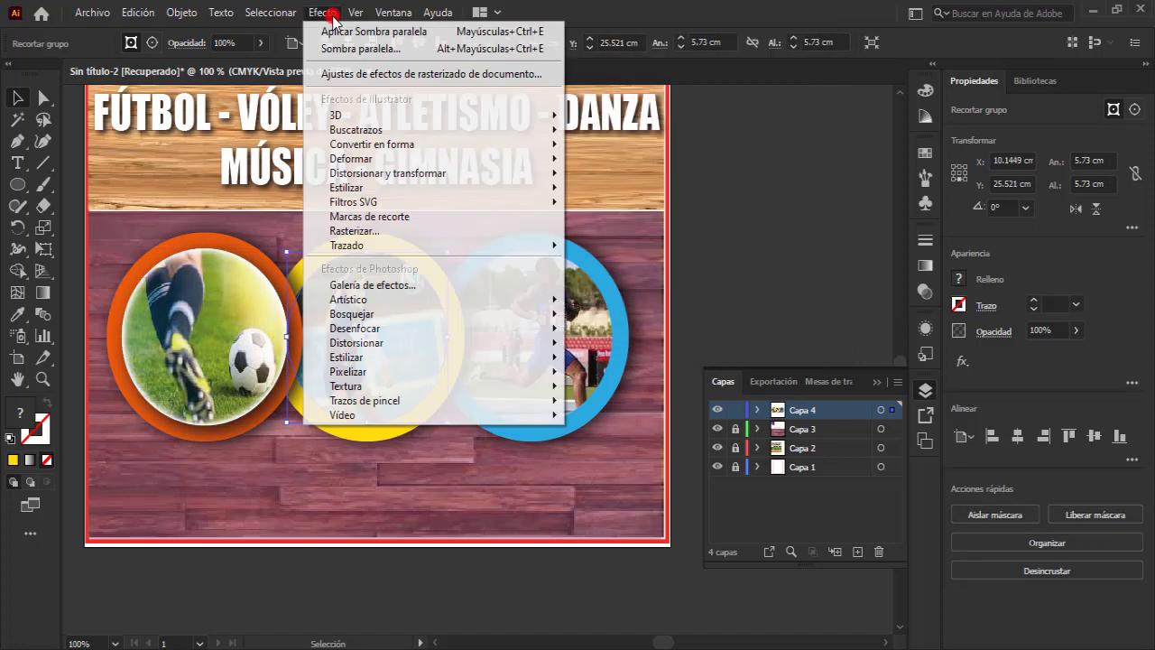
left_click(647, 269)
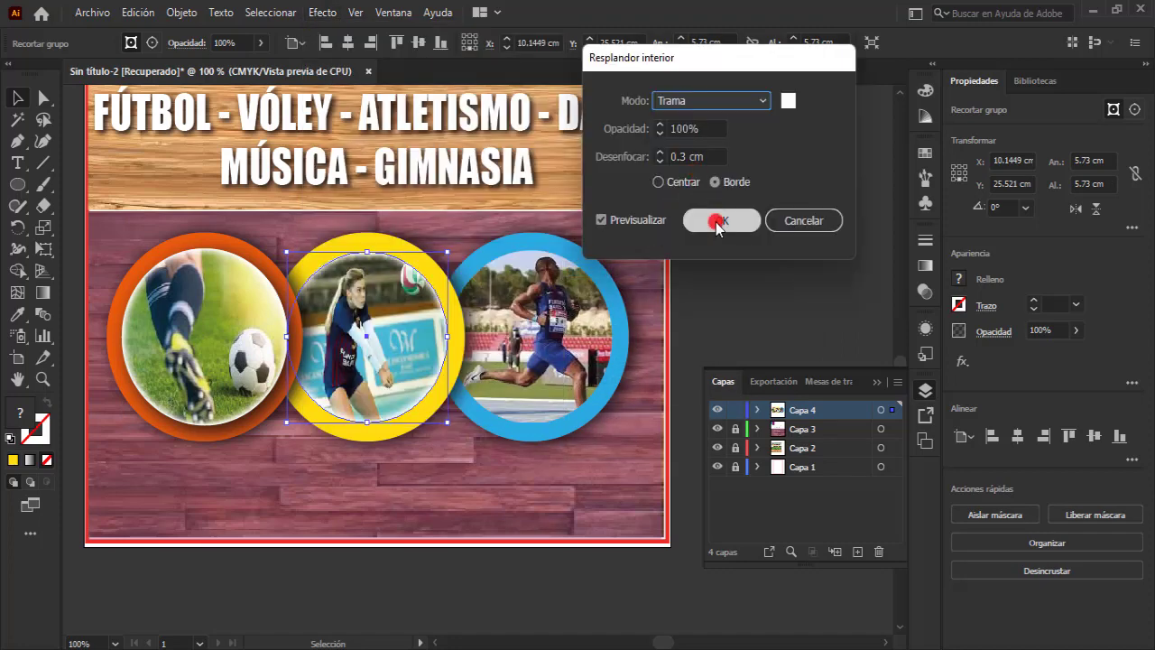
left_click(720, 220)
left_click(322, 13)
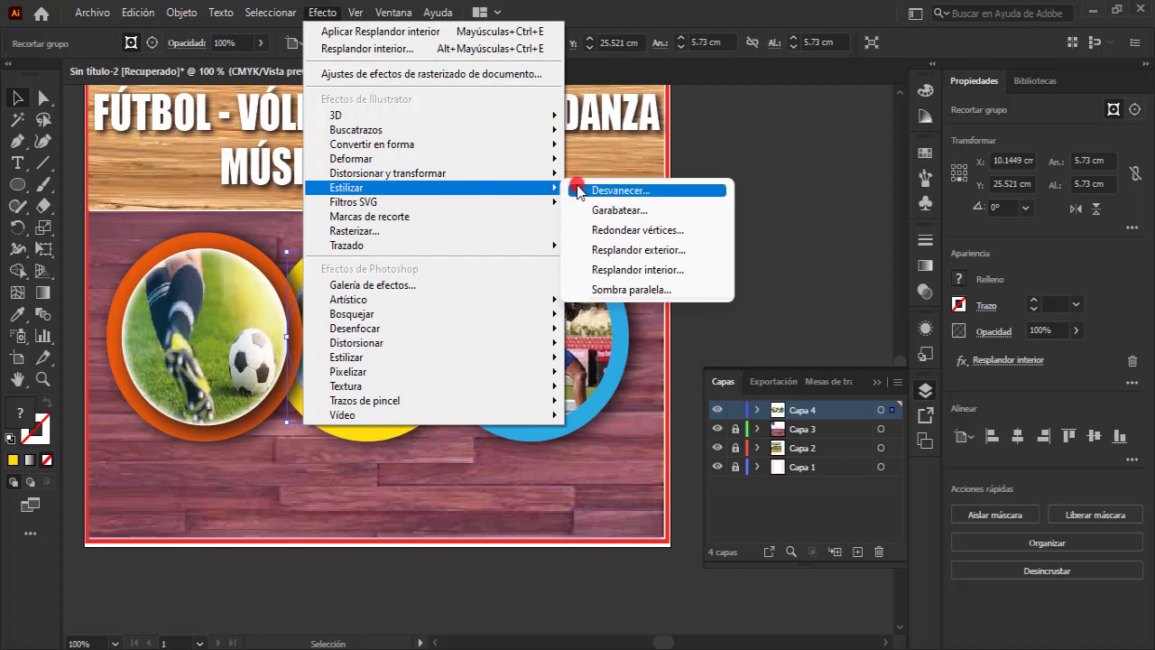
left_click(636, 289)
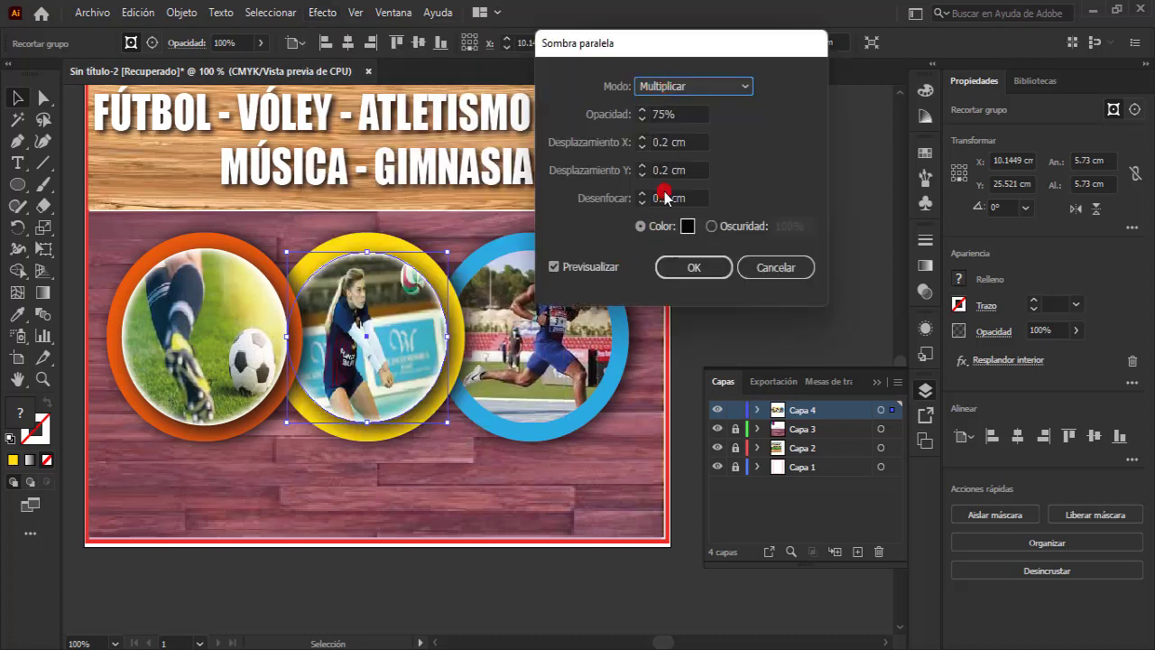
left_click(694, 267)
Step: Apply the same inner glow and drop shadow to the runner photo circle
left_click(569, 342)
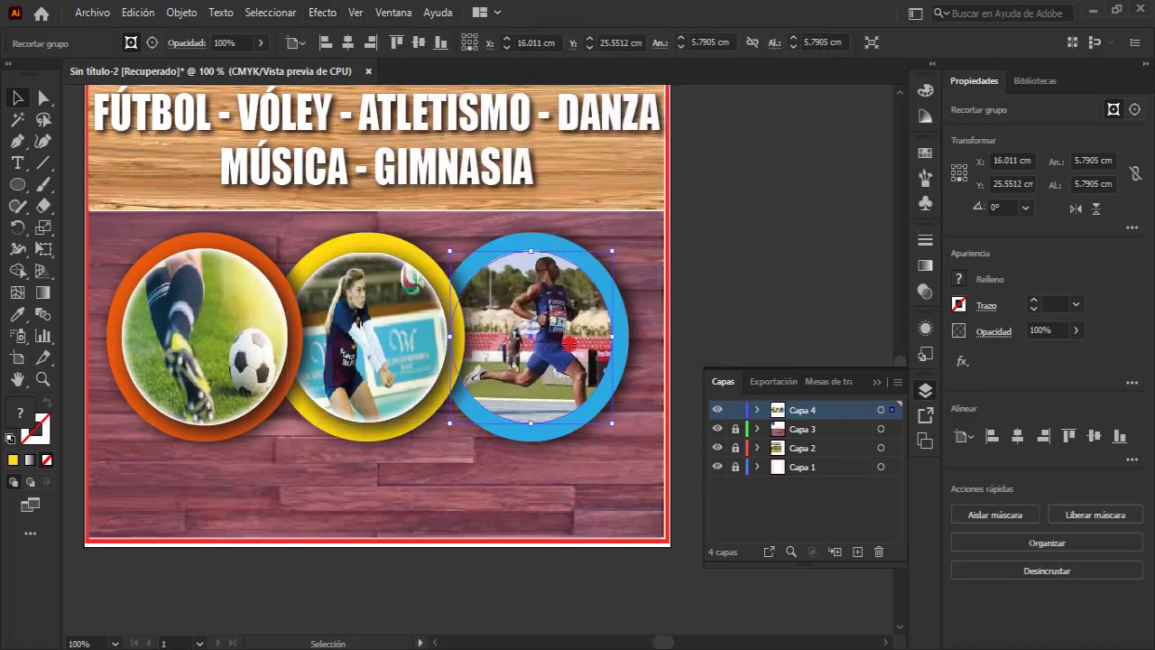
left_click(325, 13)
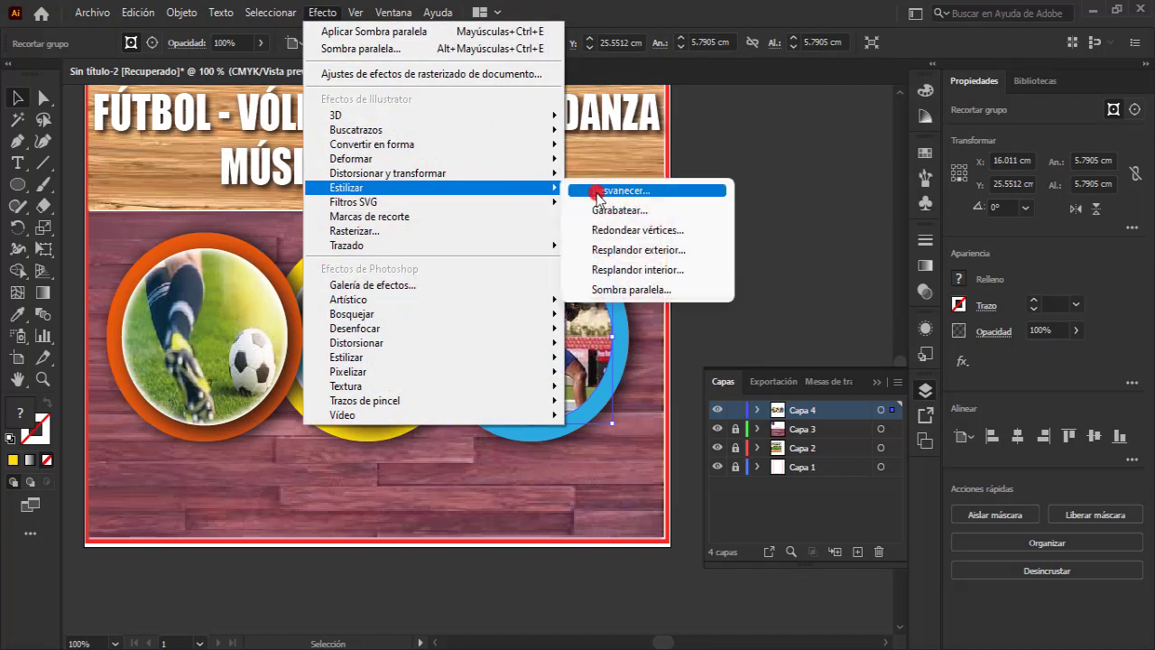
left_click(638, 269)
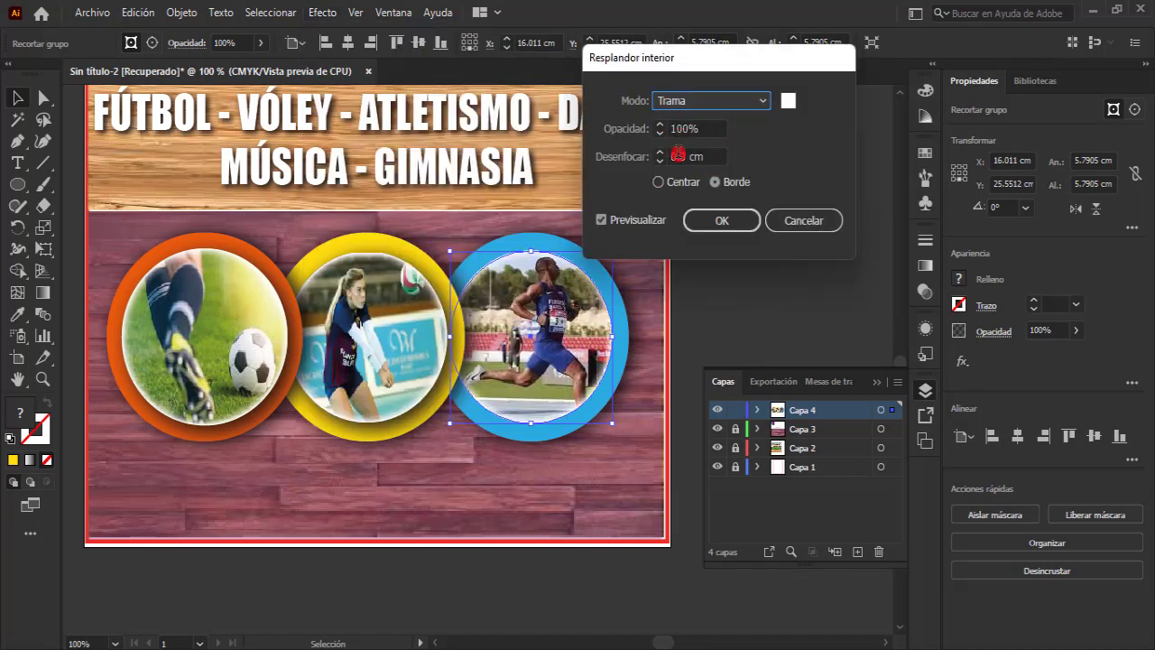
left_click(722, 220)
left_click(325, 12)
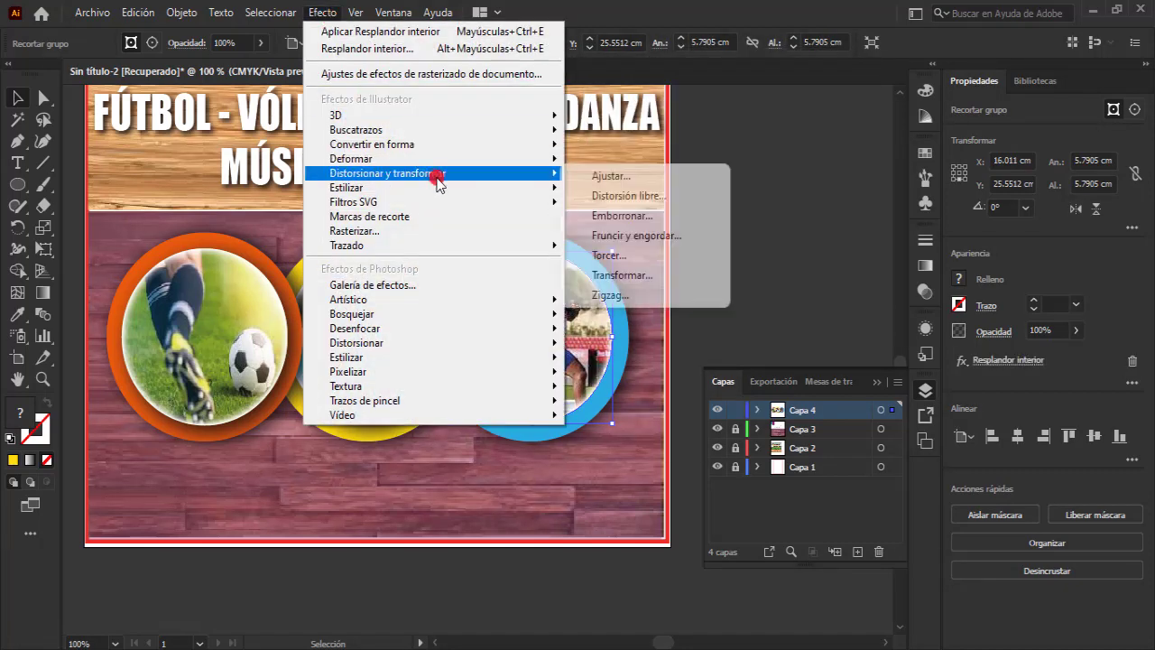
left_click(638, 288)
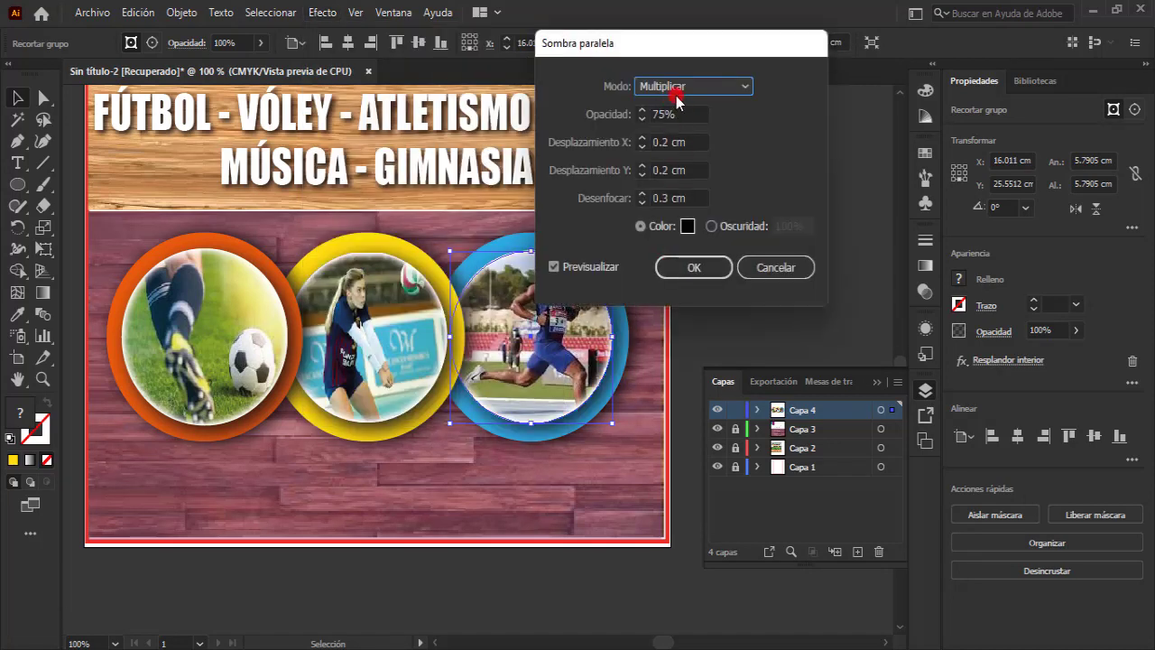
left_click(683, 267)
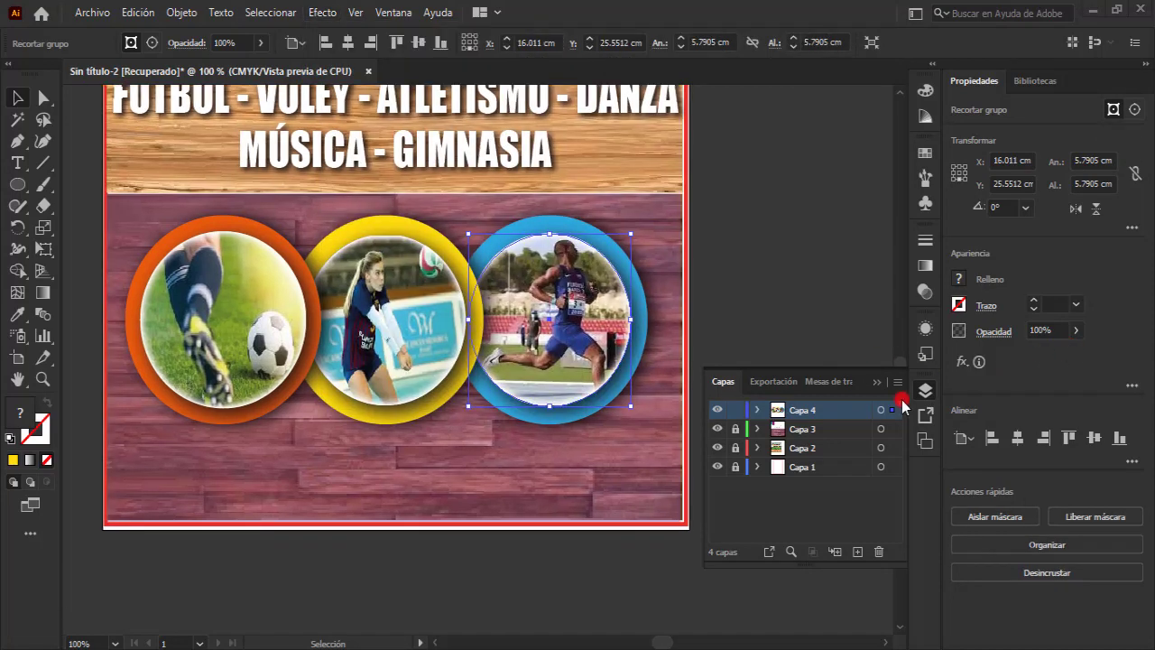
Step: Extend the artboard downward to make the poster taller
left_click(751, 271)
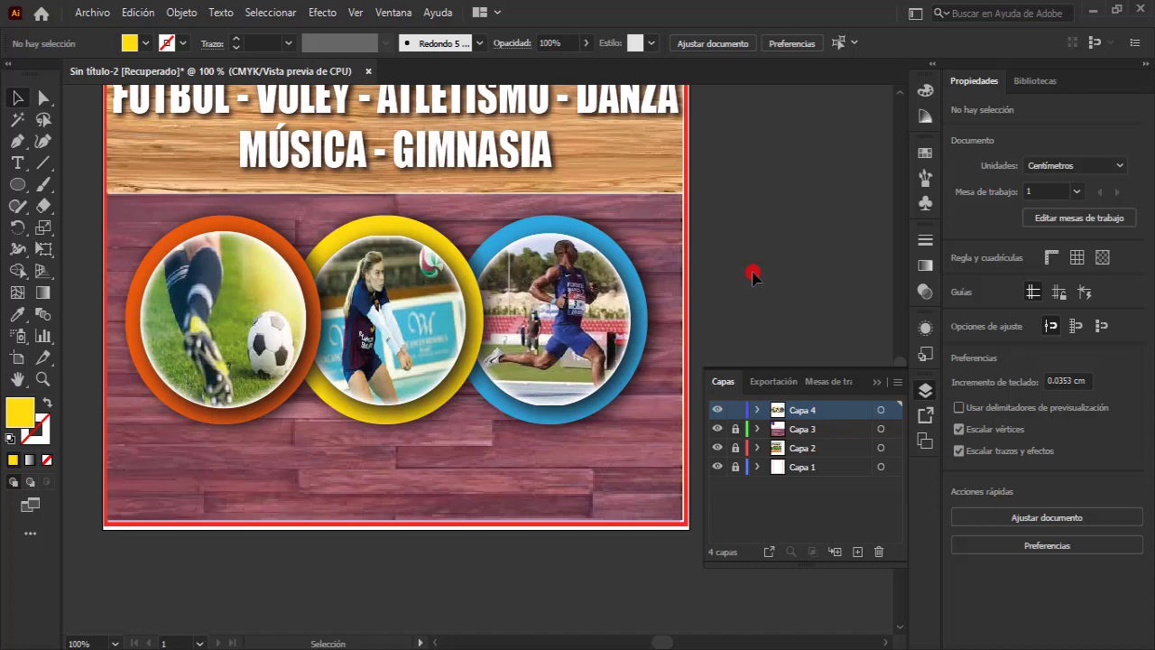
left_click(707, 44)
left_click(515, 129)
left_click_drag(494, 409, 494, 372)
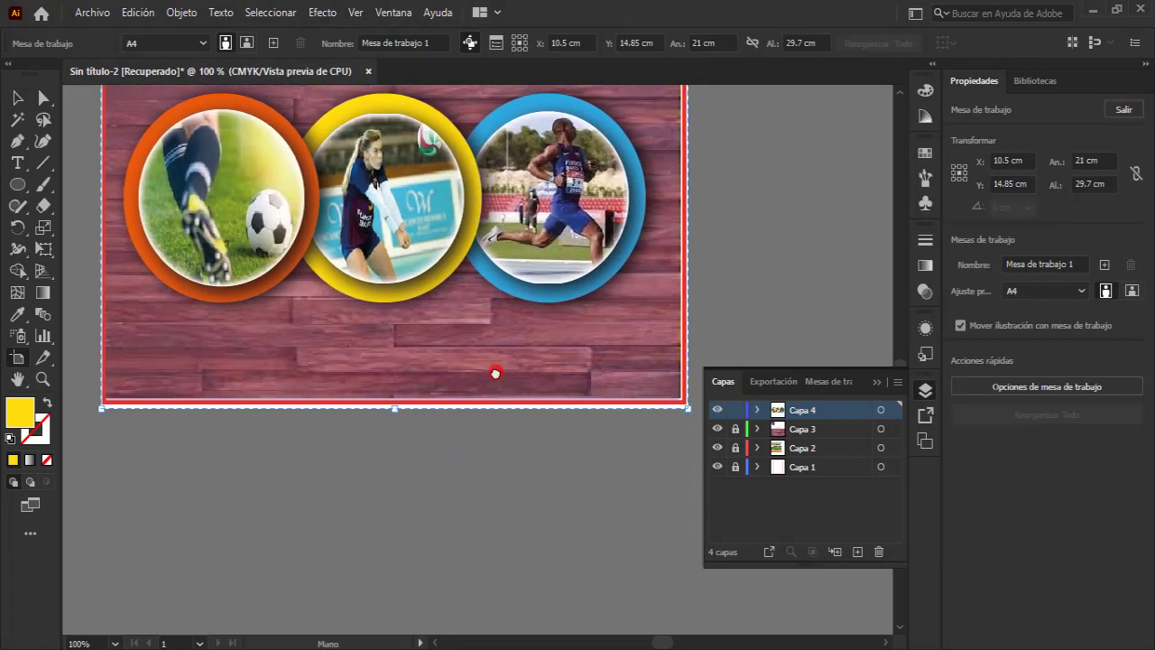
left_click_drag(397, 304, 394, 470)
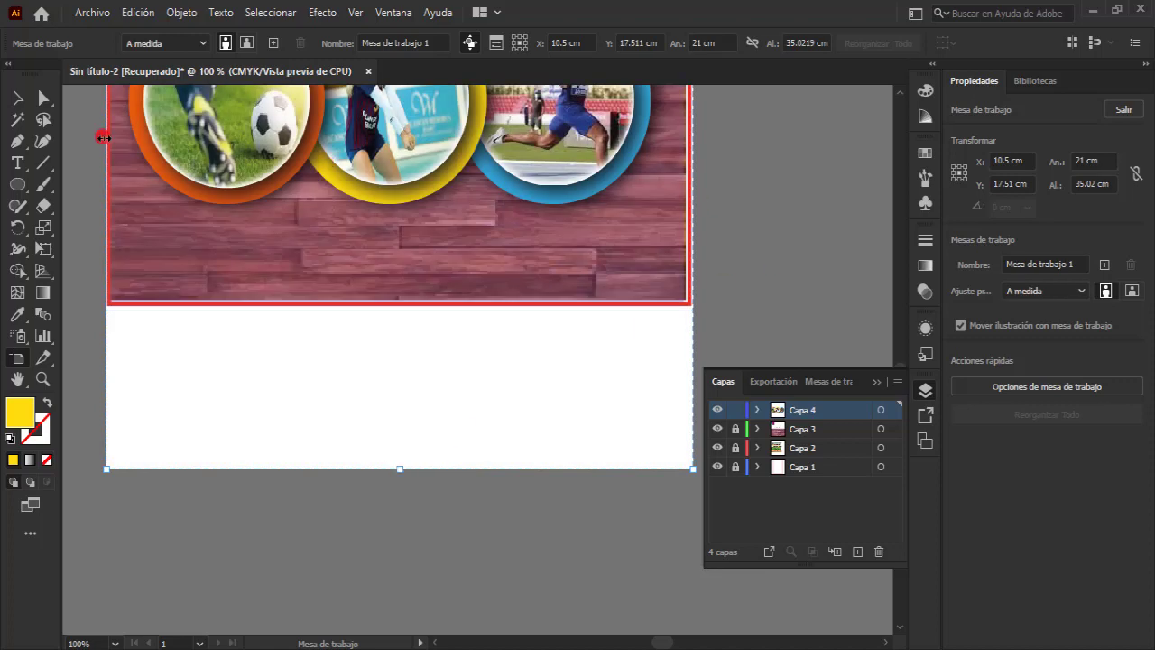
key("Escape")
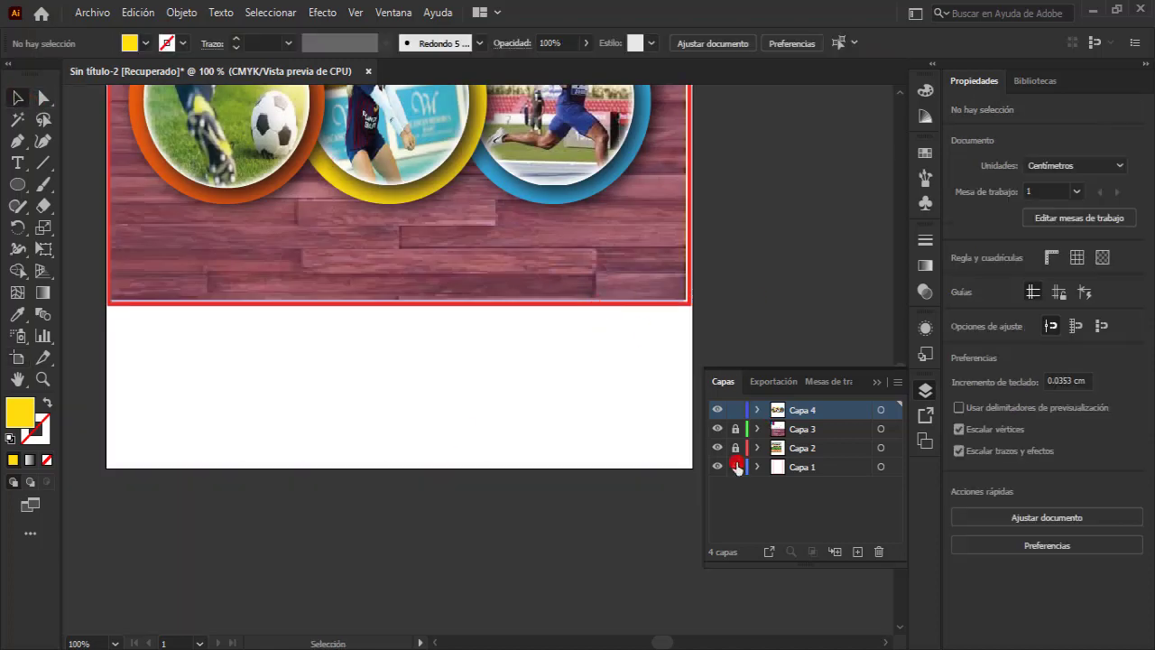
Step: Stretch the red border, wood background and purple overlay to the new bottom, then add layer Capa 5
left_click(657, 299)
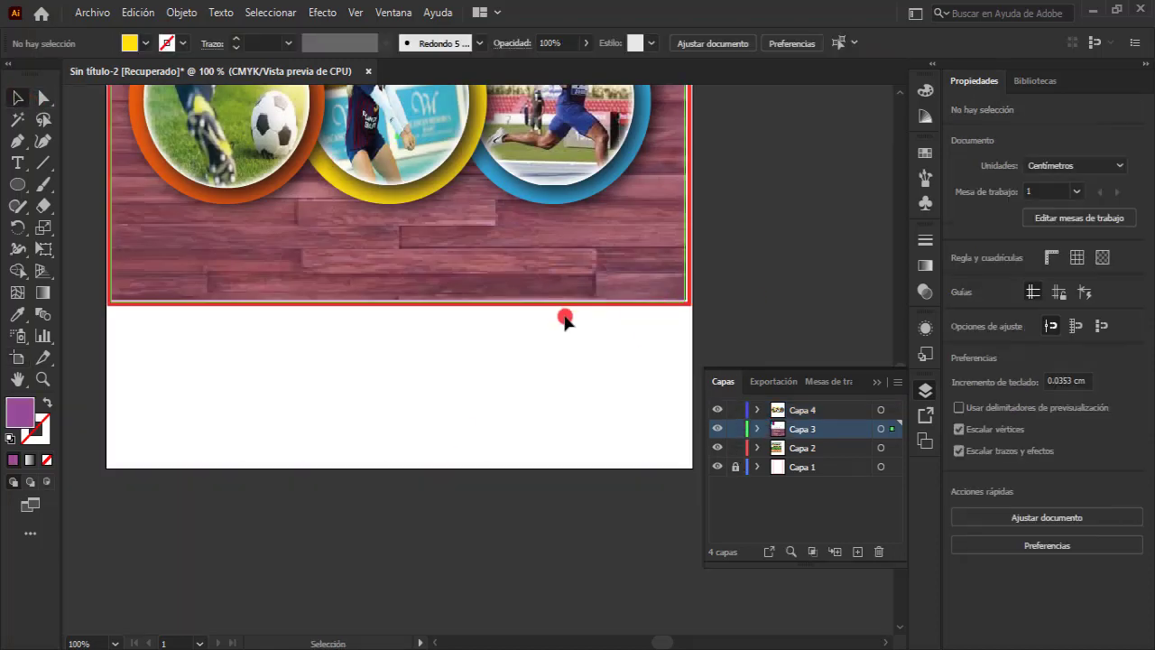
left_click(400, 305)
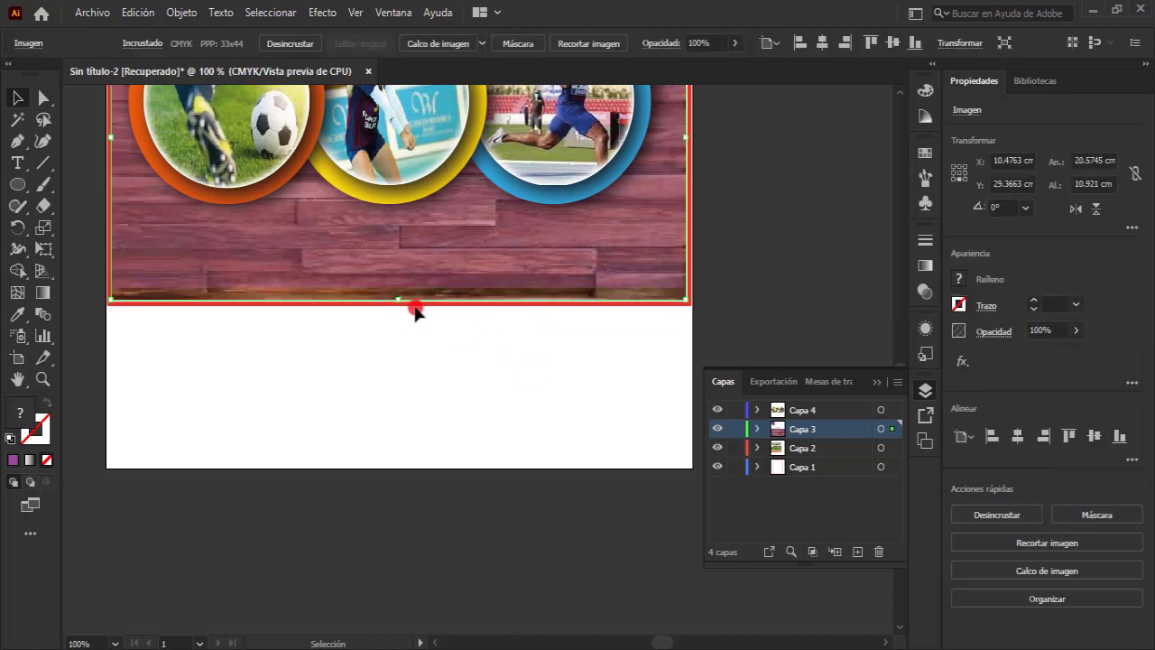
left_click(415, 309)
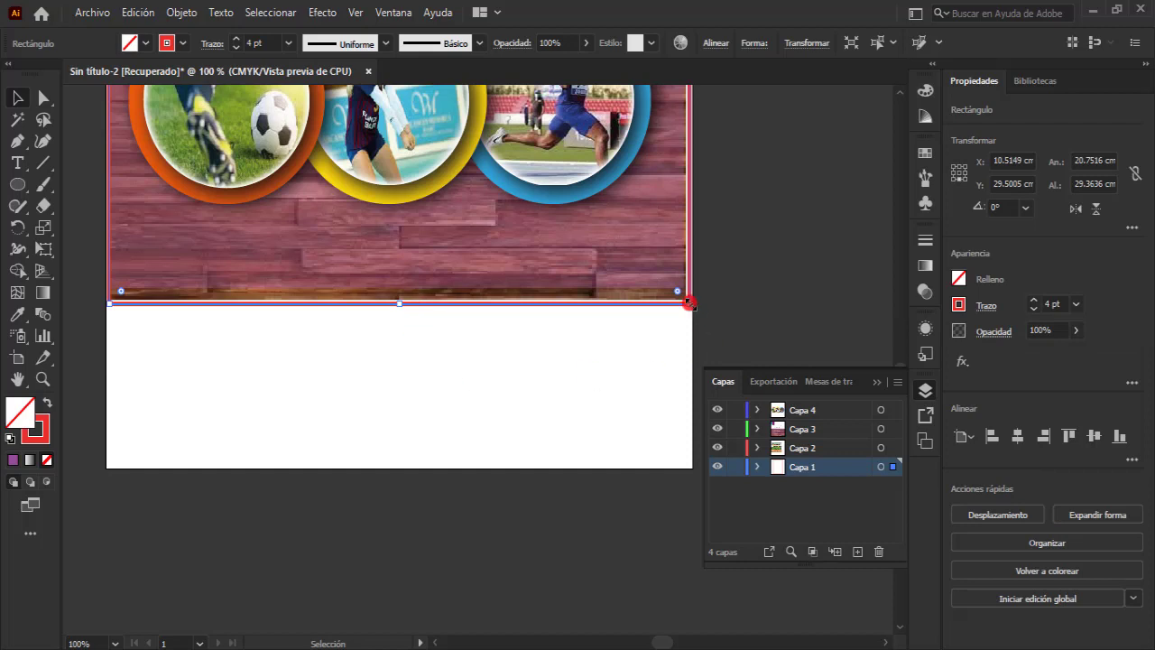
left_click_drag(688, 302, 689, 469)
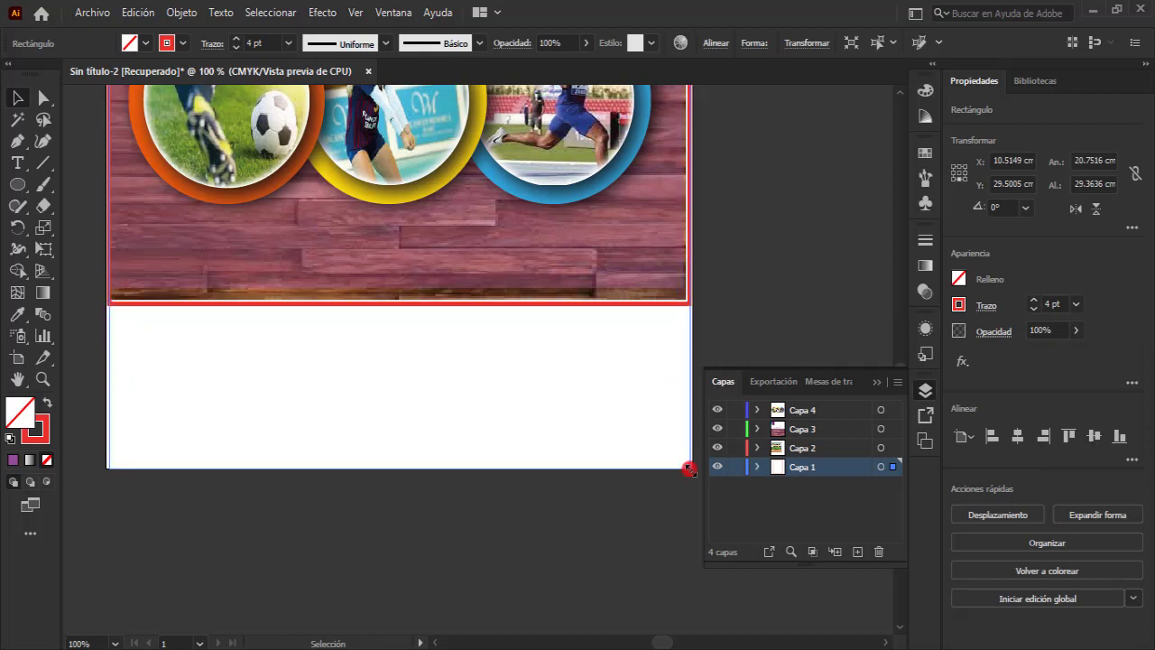
left_click_drag(689, 469, 678, 463)
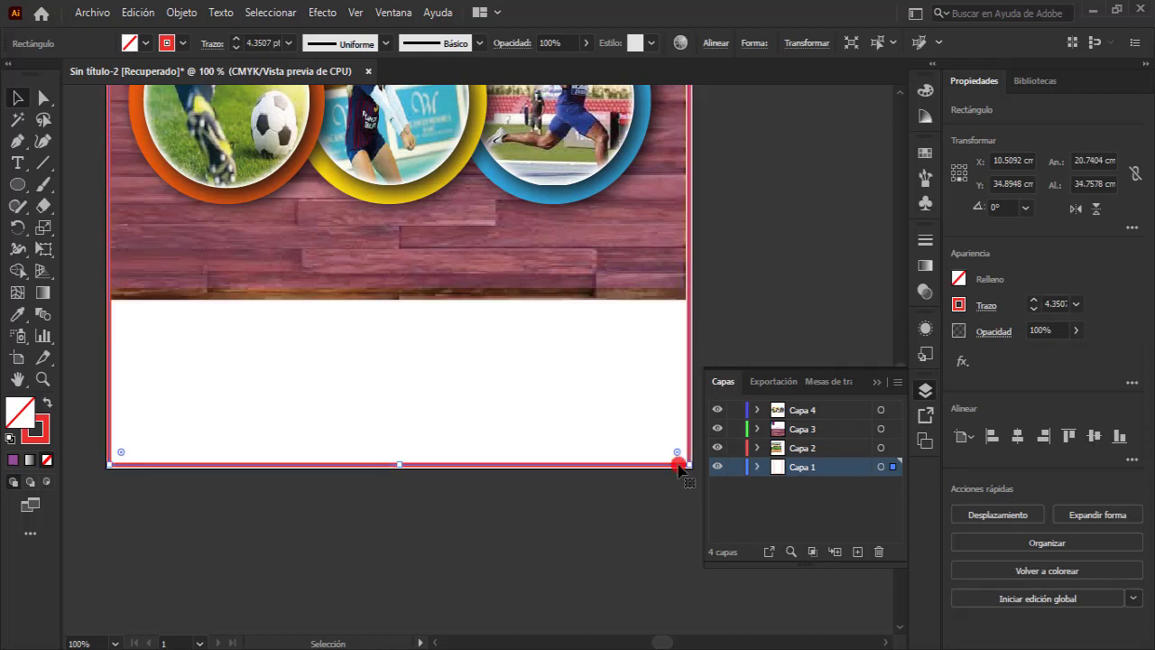
left_click(539, 298)
left_click_drag(688, 307, 684, 460)
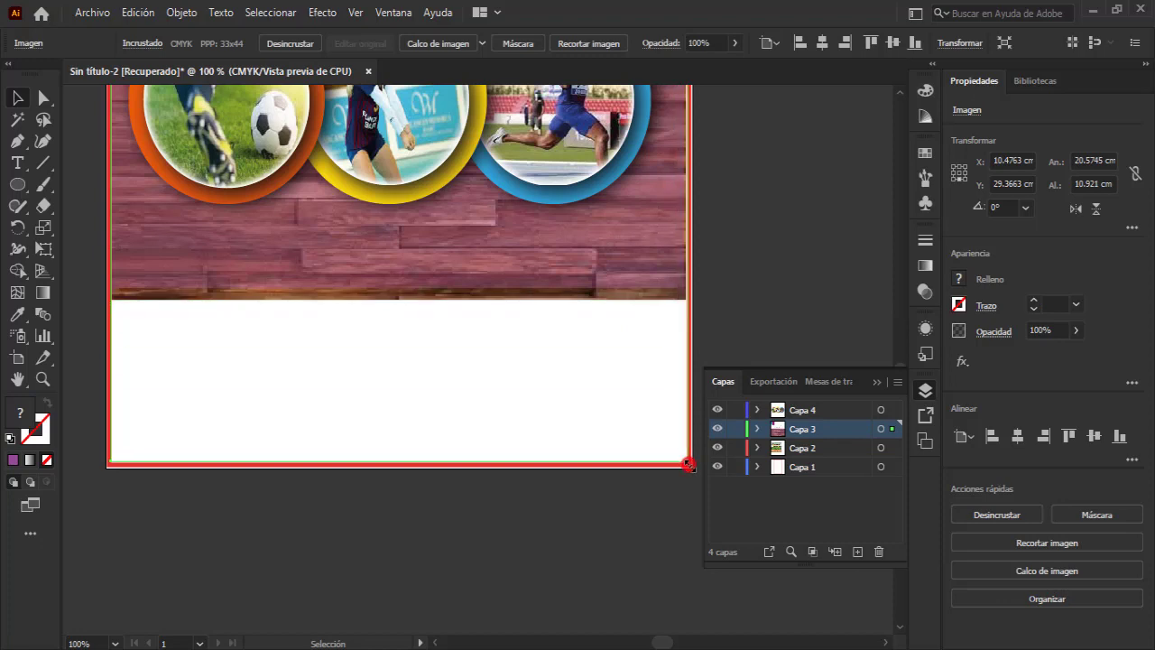
left_click(582, 248)
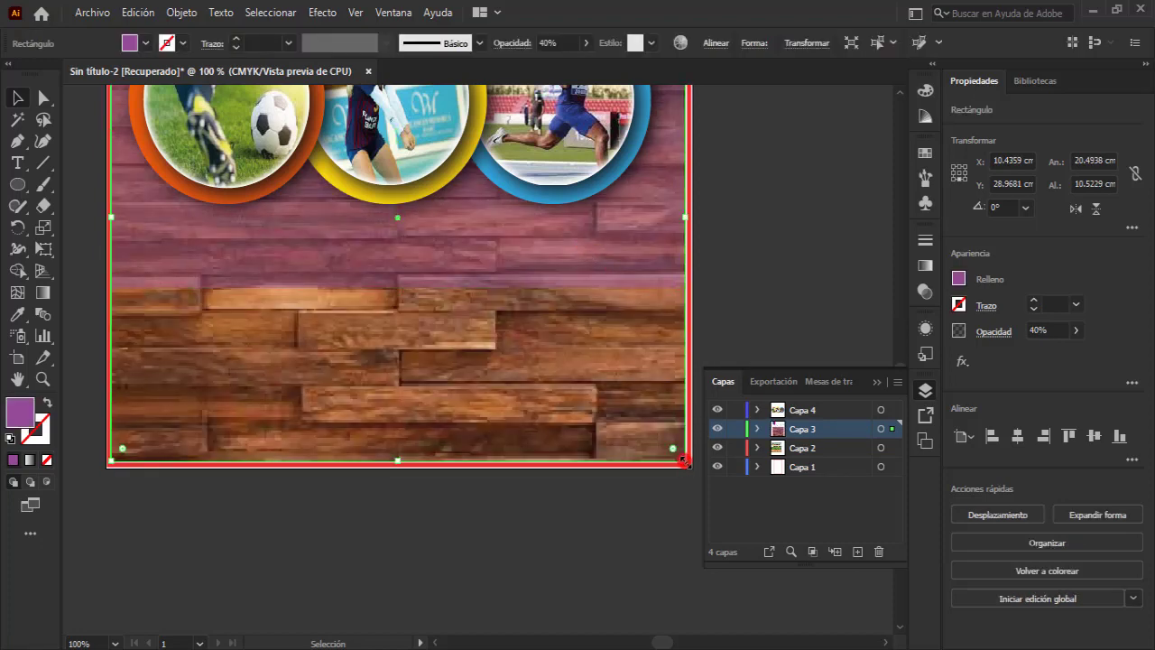
mouse_move(683, 284)
left_mouse_down()
mouse_move(686, 461)
mouse_move(732, 410)
left_mouse_up()
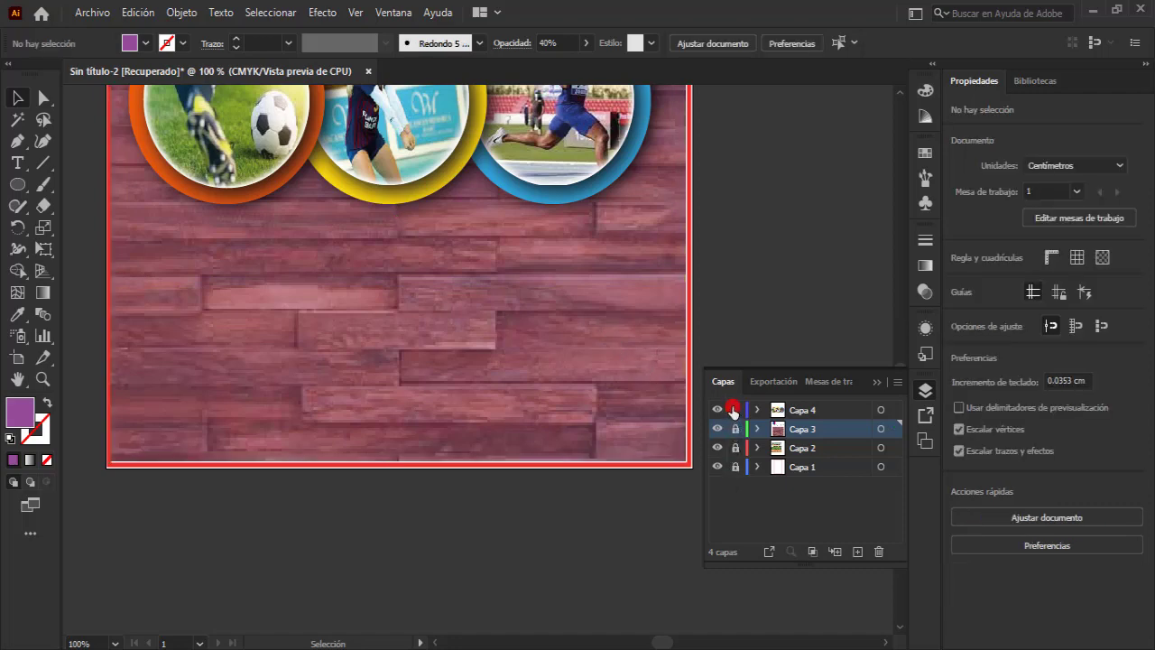
left_click(851, 541)
Step: Search Google Images for 'silueta de personas alentando', filtered to large images
key("alt+Tab")
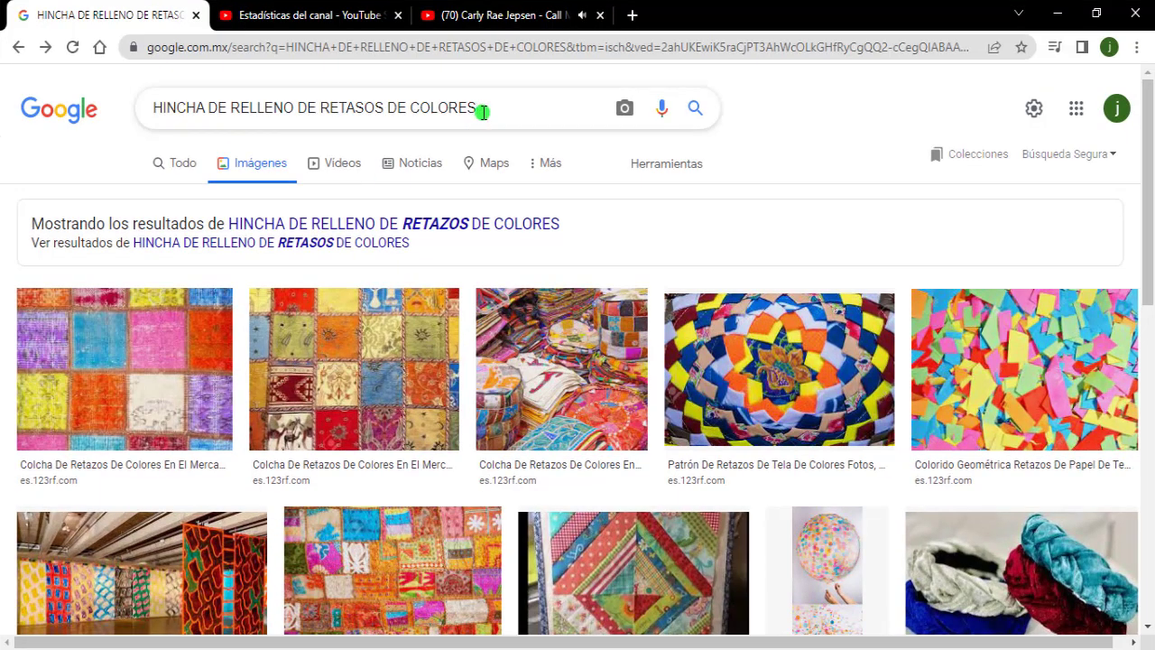
left_click(132, 97)
type("SILUETA D")
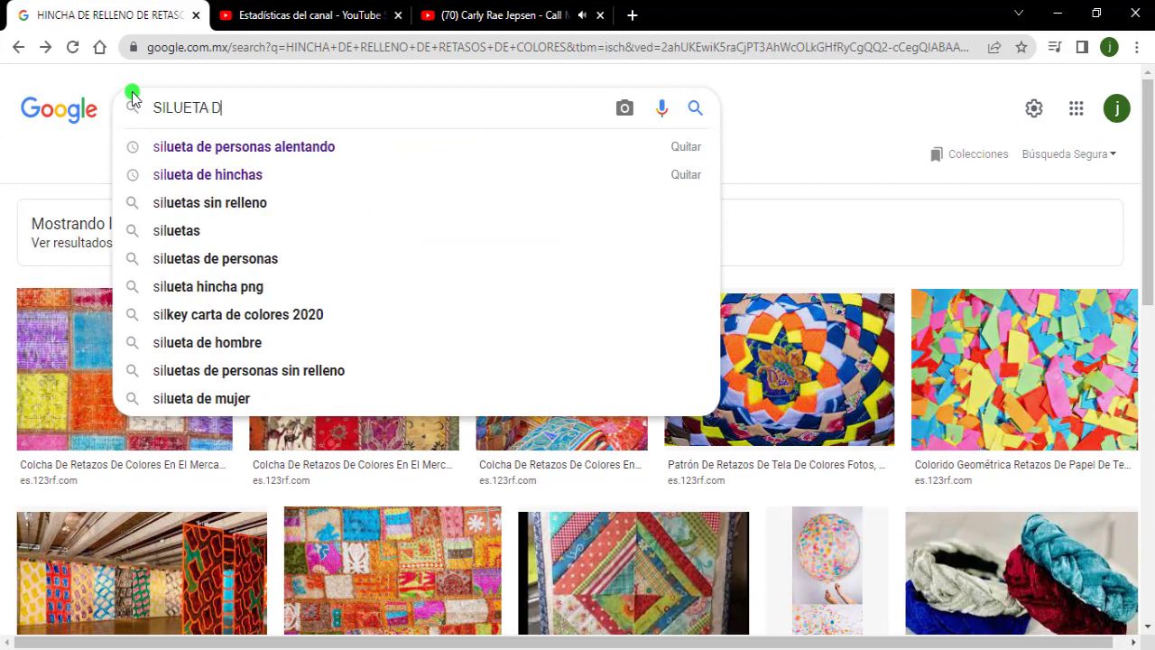
type("E PERSONA")
left_click(227, 147)
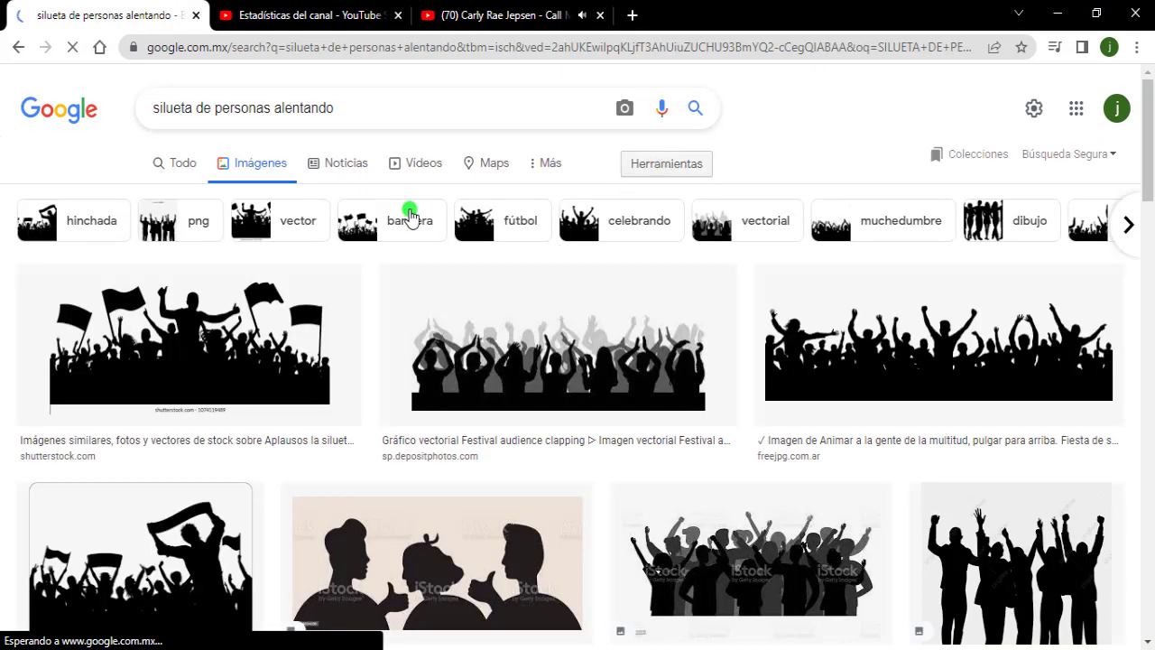
left_click(650, 171)
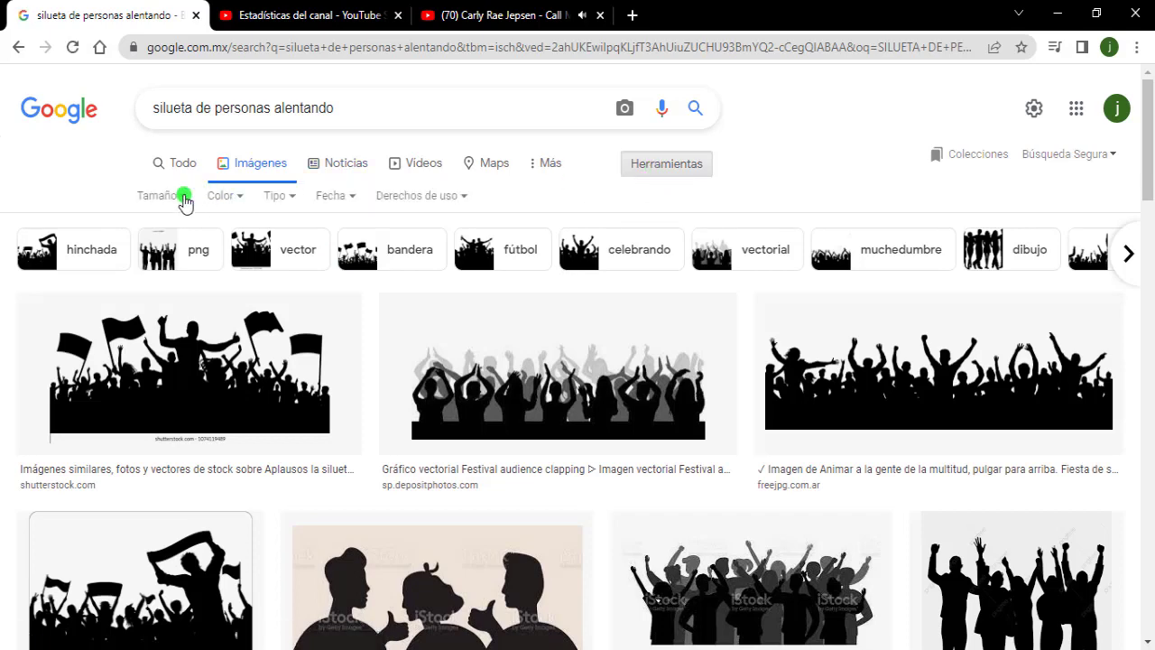
left_click(179, 196)
left_click(163, 257)
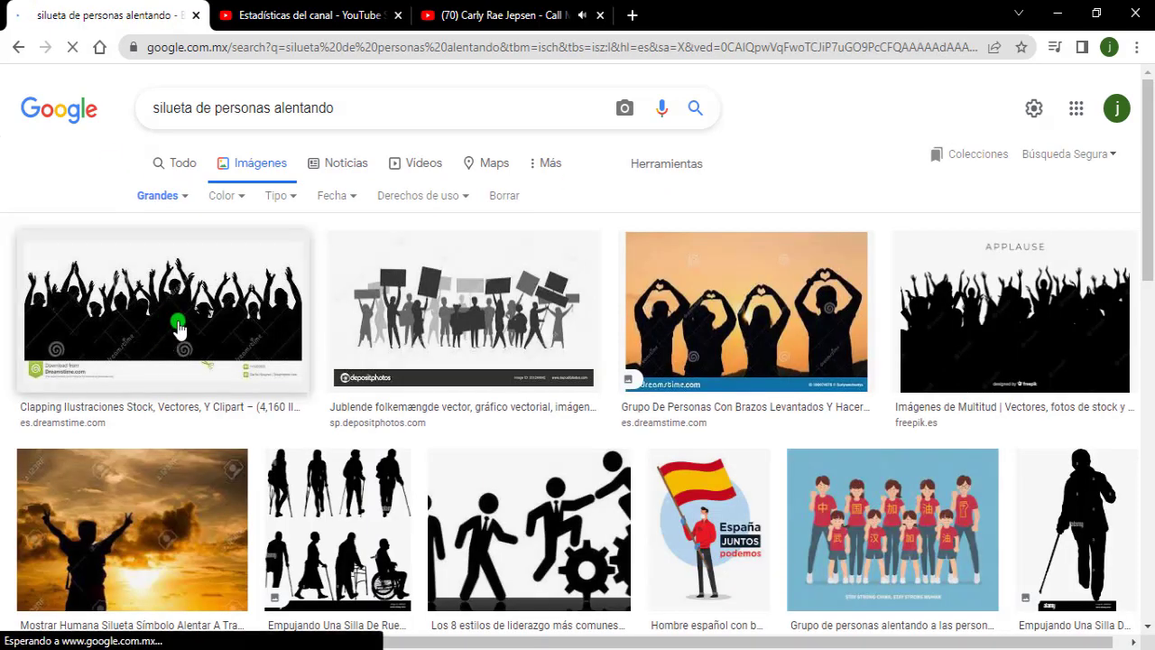
Step: Preview the Shutterstock celebration crowd silhouette and copy the image
left_click(178, 327)
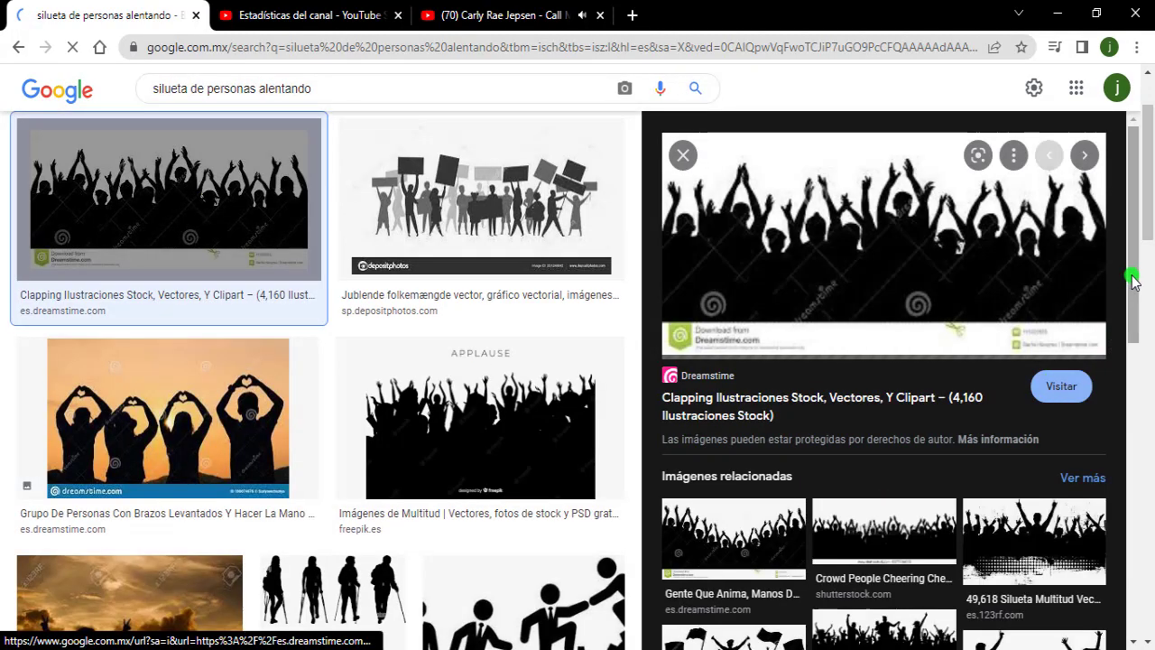
scroll(1134, 338, "down", 1)
scroll(1139, 348, "down", 1)
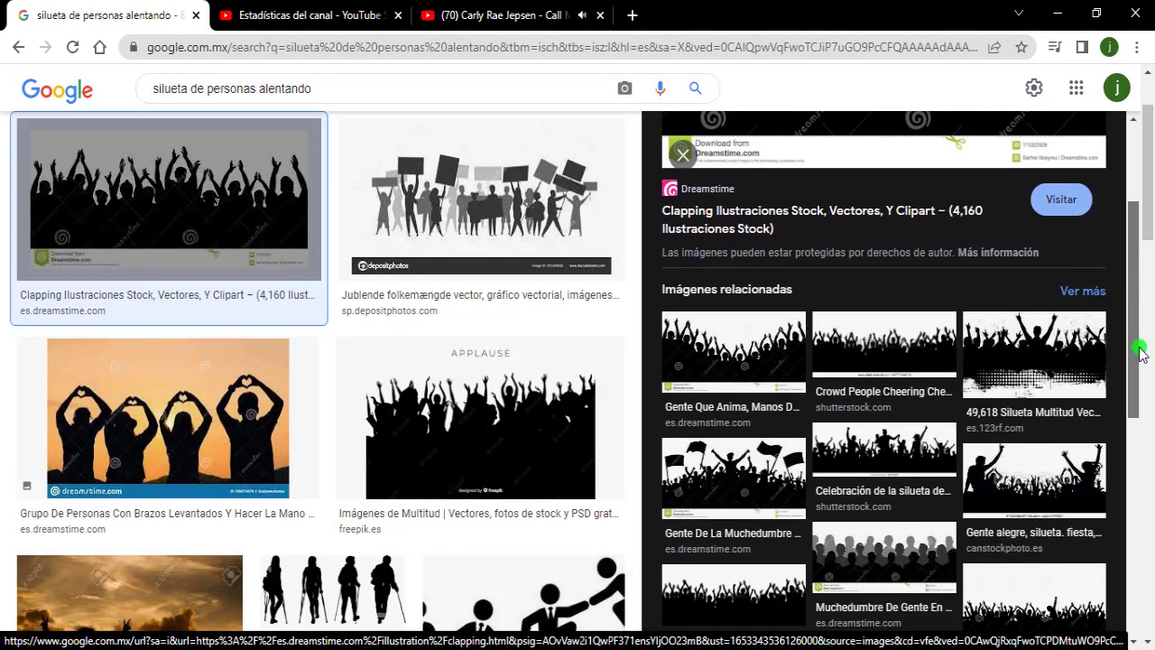
mouse_move(1139, 350)
left_mouse_down()
mouse_move(1146, 426)
mouse_move(1150, 386)
left_mouse_up()
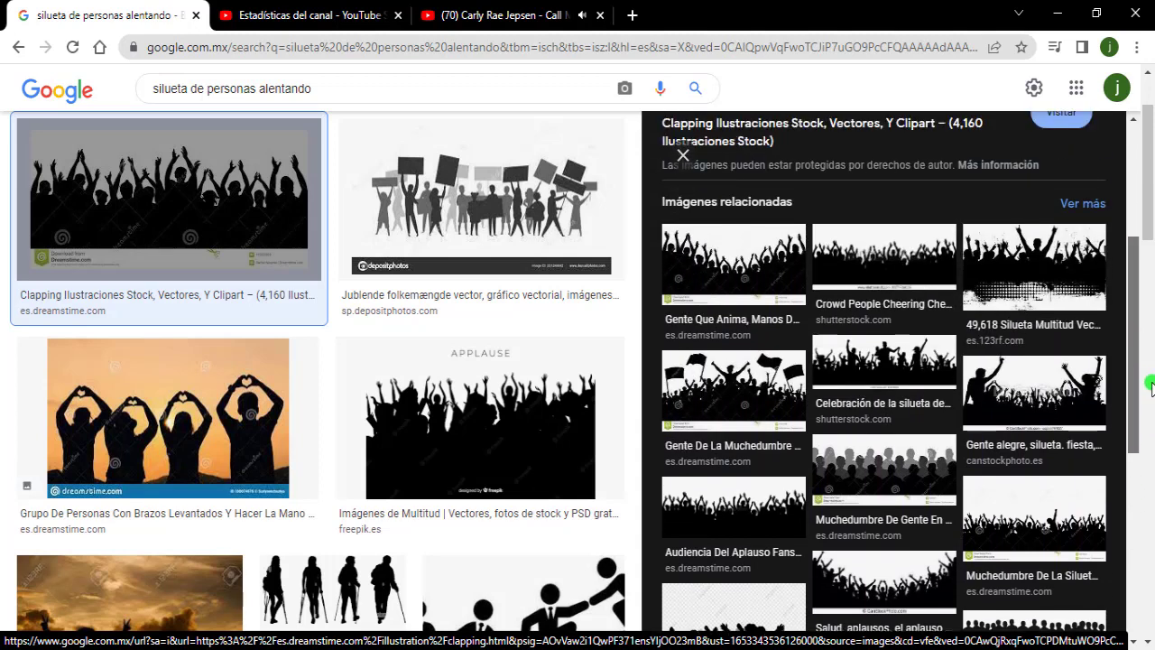
left_click(883, 362)
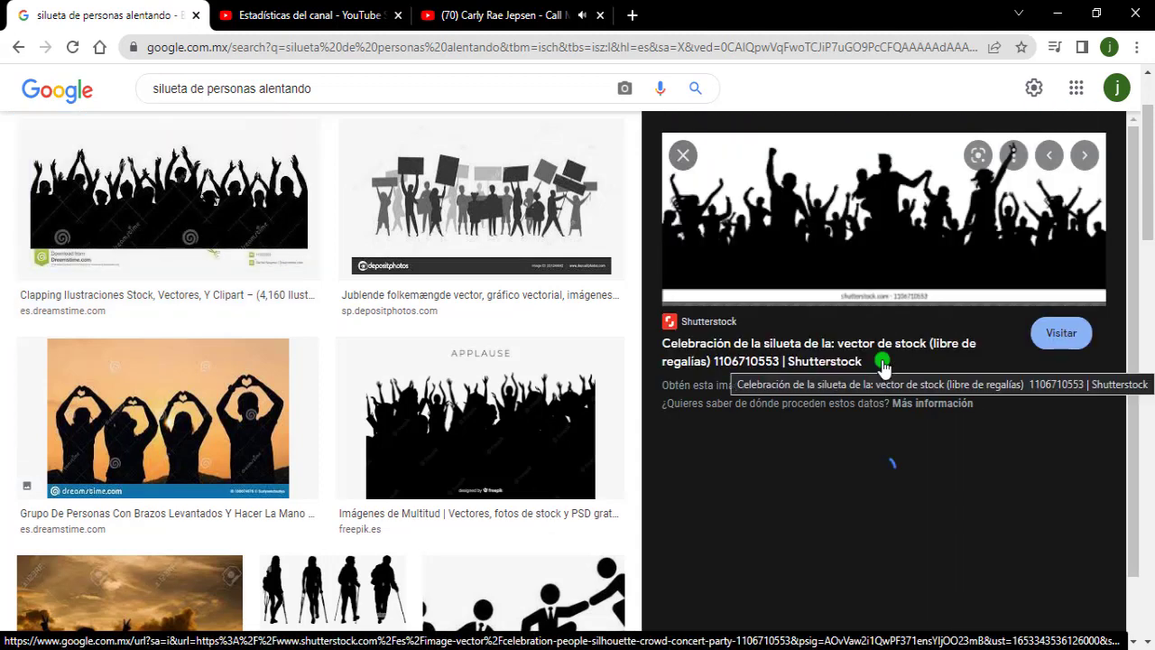
scroll(878, 369, "up", 1)
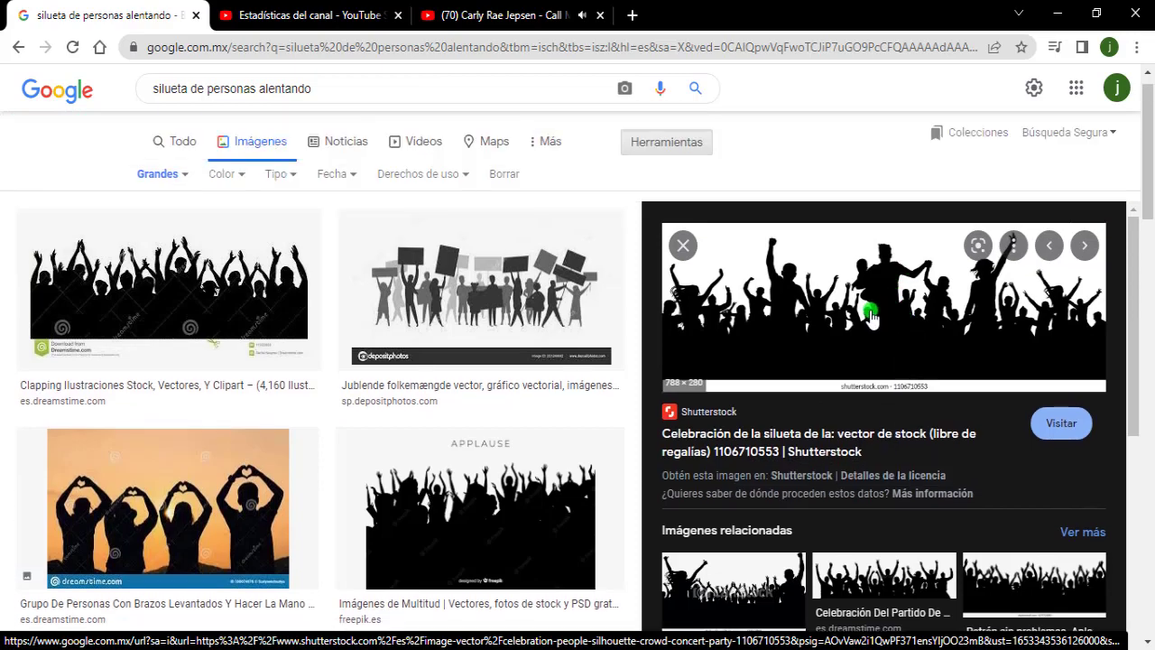
right_click(868, 312)
left_click(829, 579)
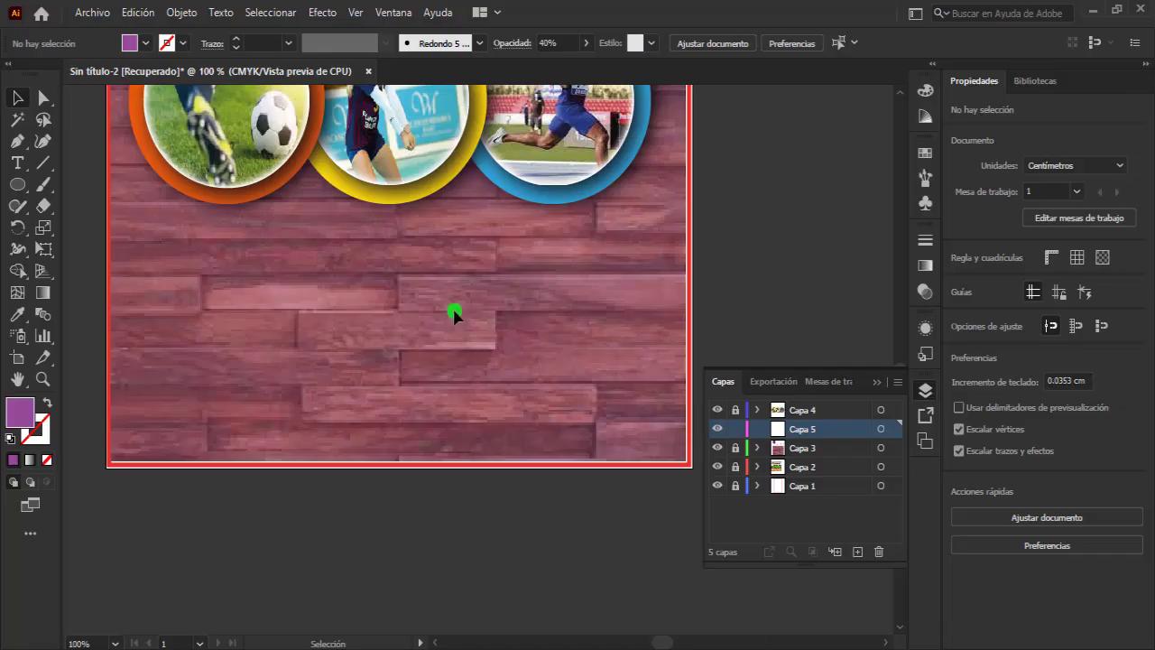
Step: Paste the crowd silhouette, scale it to the poster width, and trace it as a black-and-white logo
key("ctrl+v")
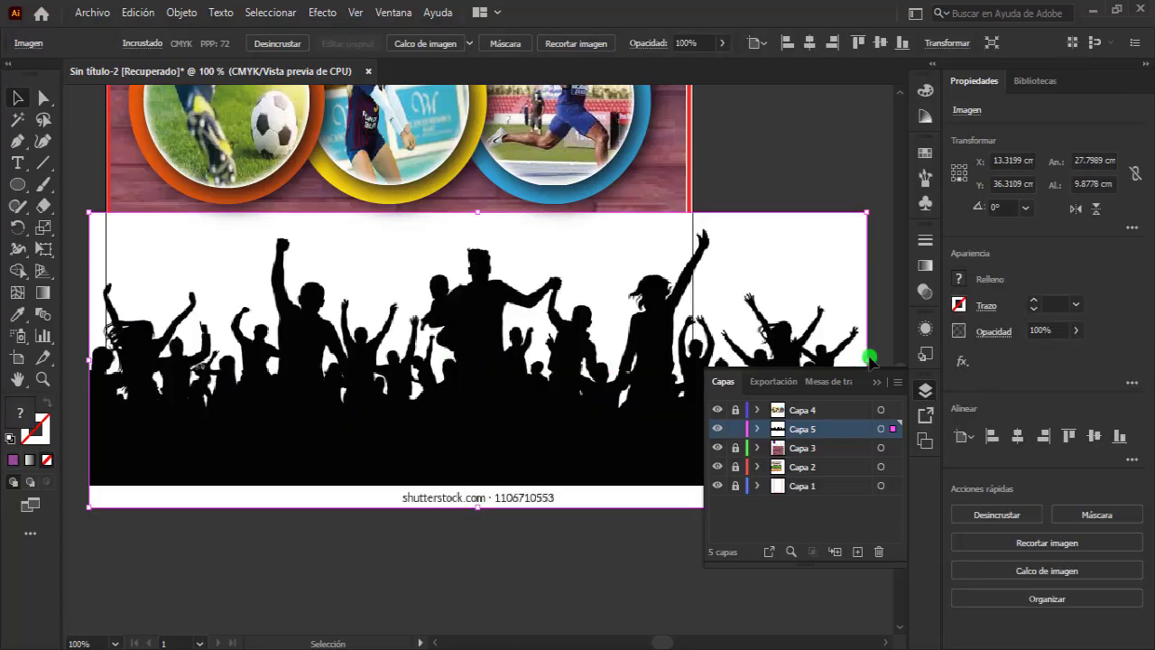
left_click_drag(867, 359, 685, 349)
left_click_drag(91, 359, 110, 359)
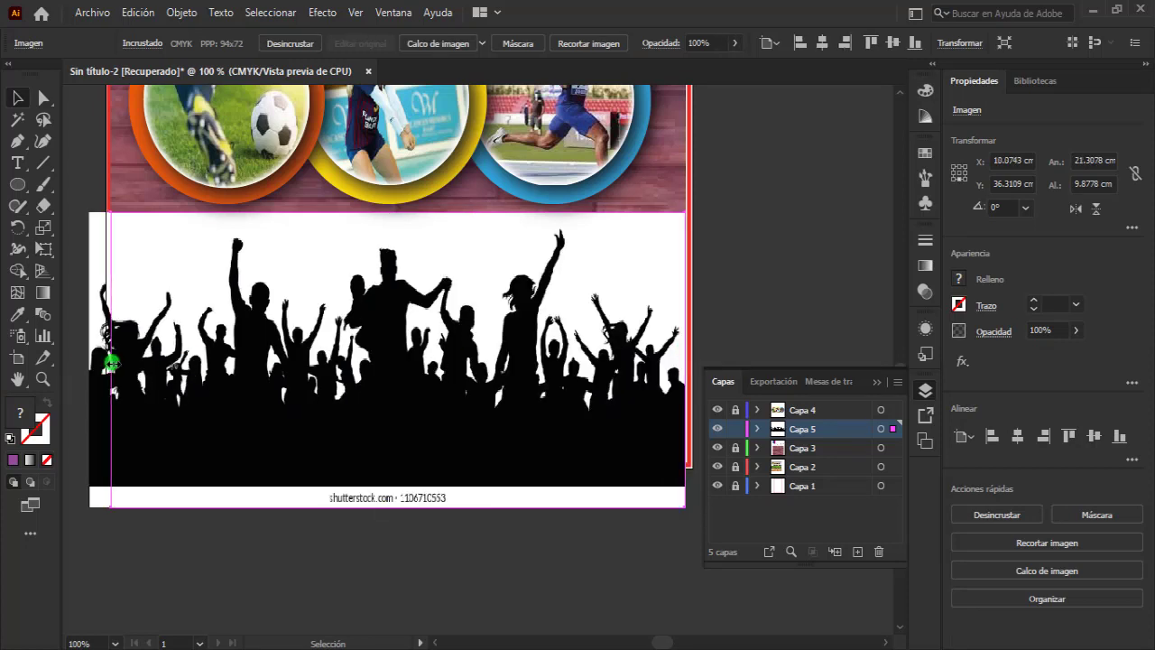
left_click_drag(397, 508, 386, 496)
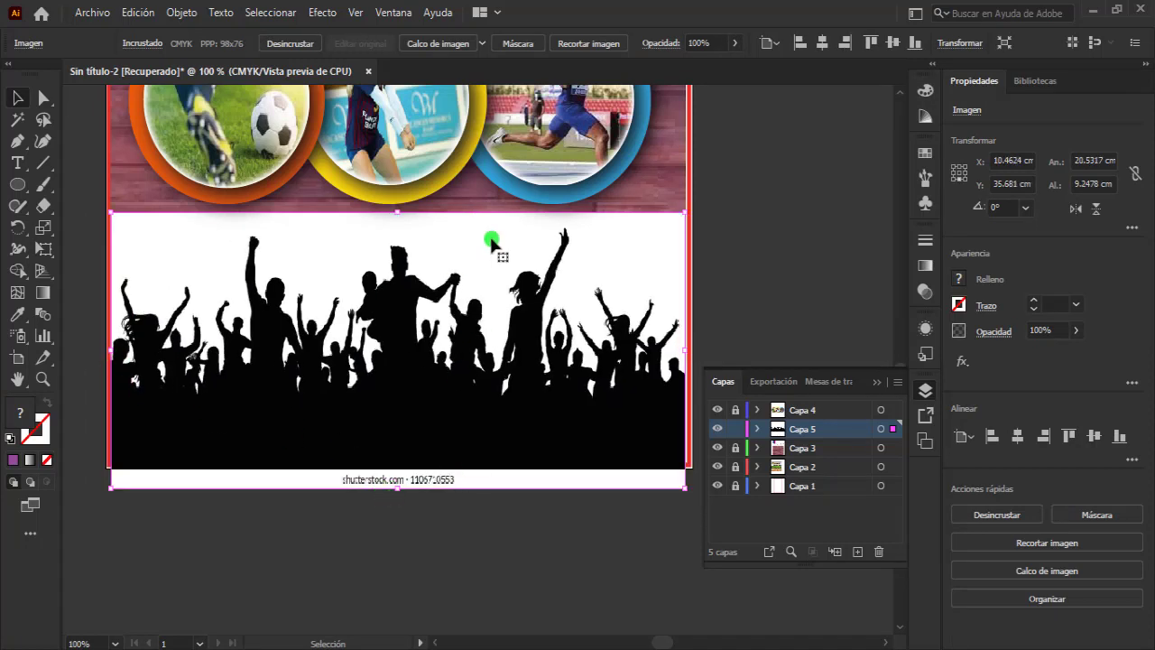
left_click(487, 50)
left_click(565, 226)
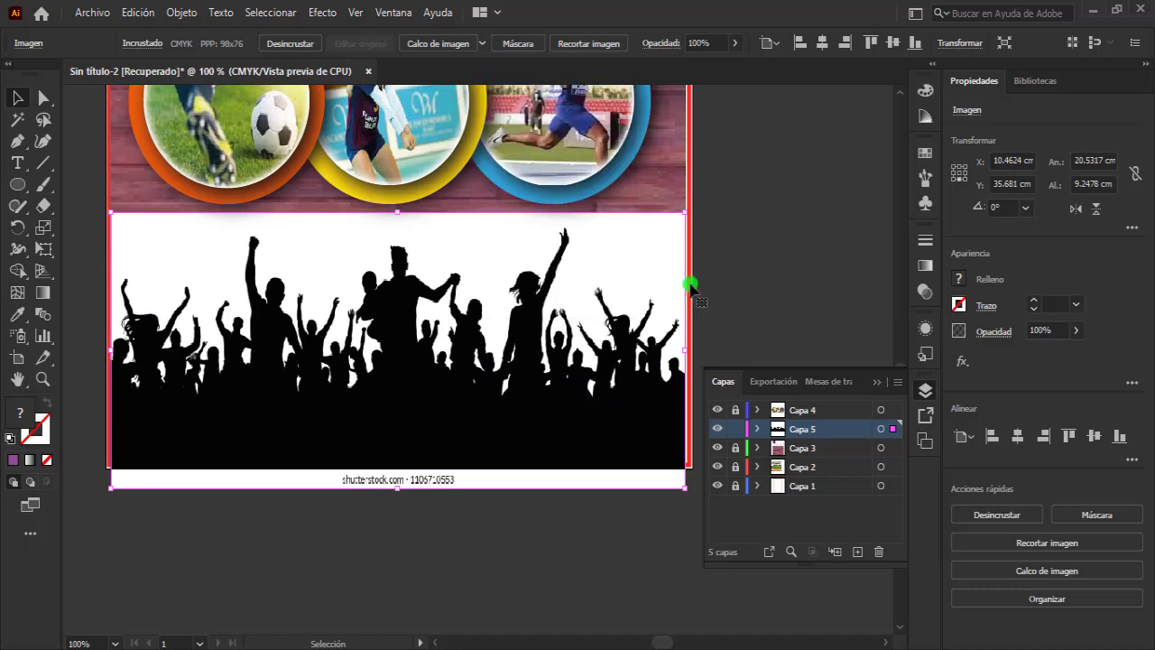
Step: Expand and ungroup the traced crowd, then delete its white background
left_click(559, 45)
left_click(734, 268)
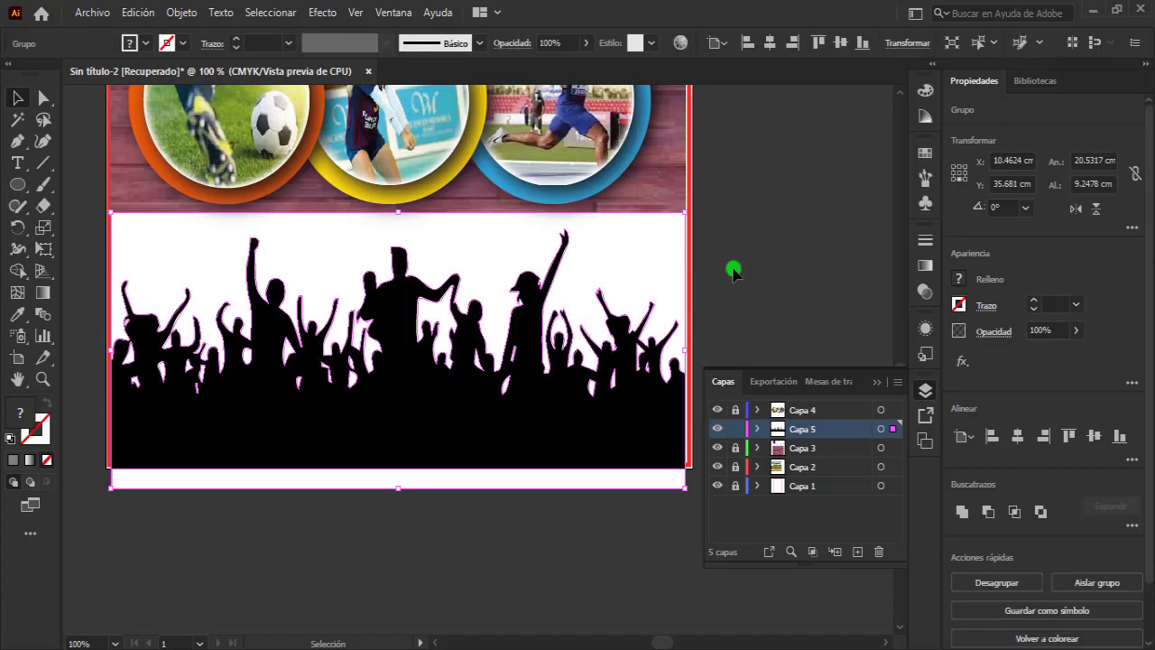
right_click(670, 286)
left_click(727, 442)
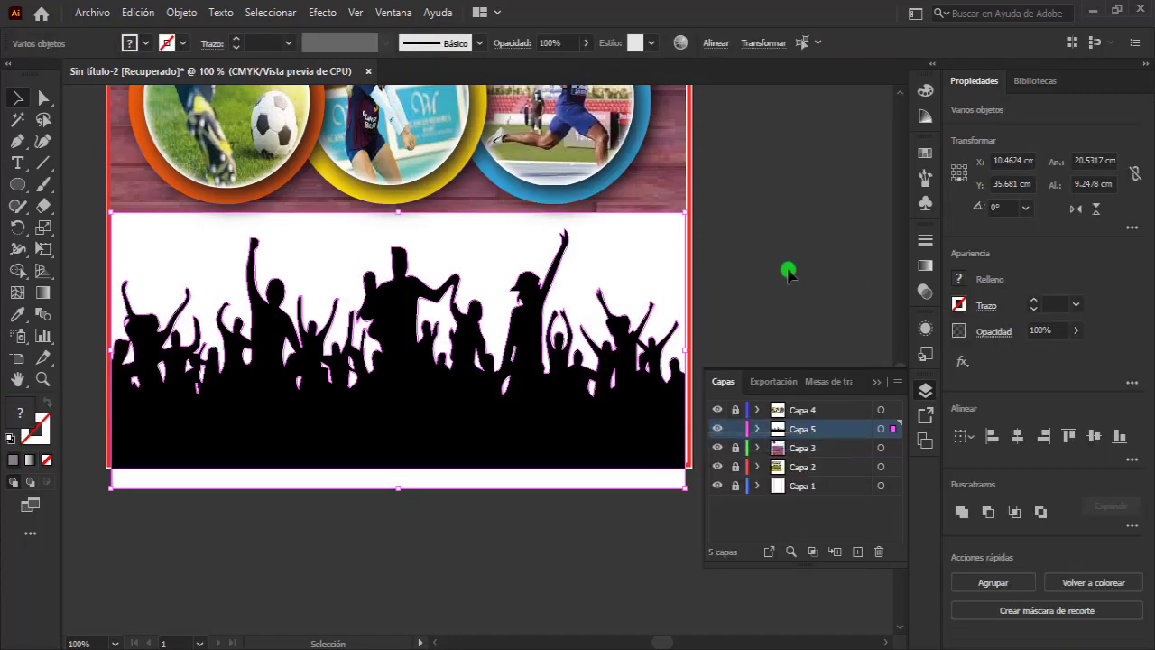
left_click(672, 264)
key("Delete")
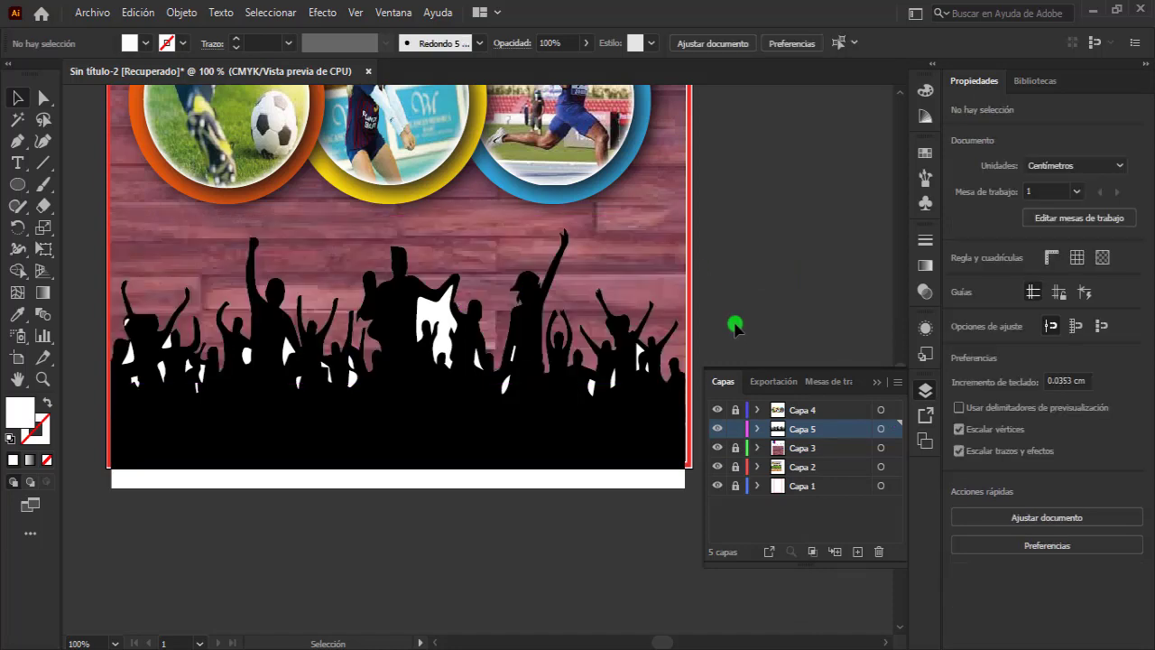
Step: Delete the leftover white pieces and gaps so only the black silhouette remains
left_click(437, 313)
key("Delete")
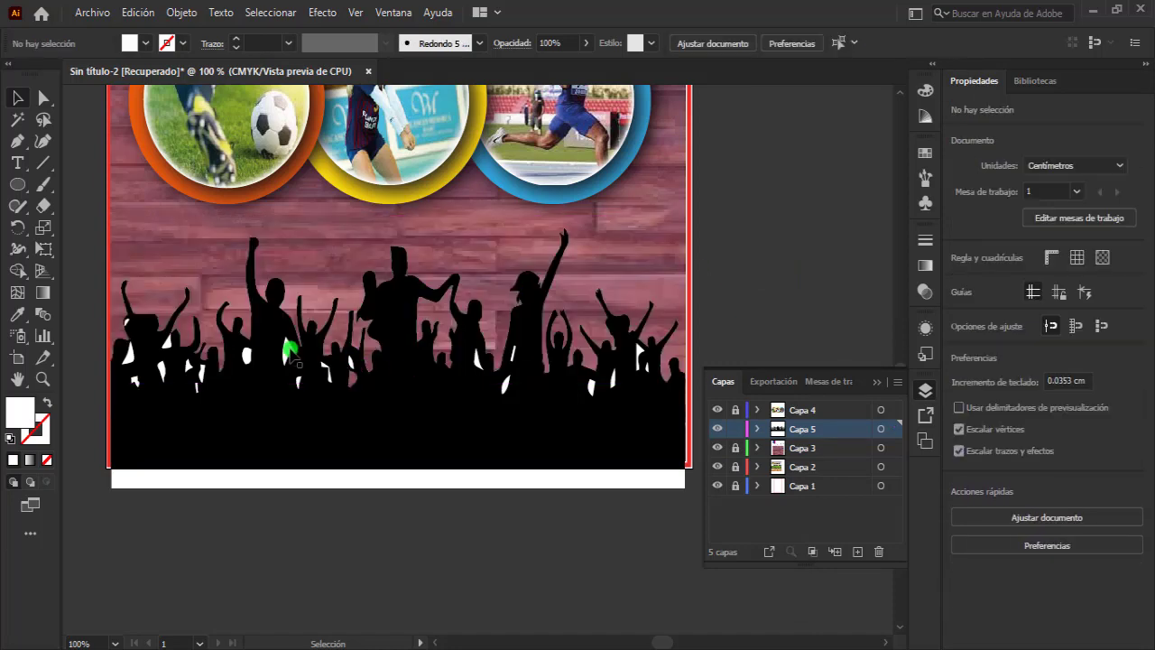
left_click(289, 350)
key("Delete")
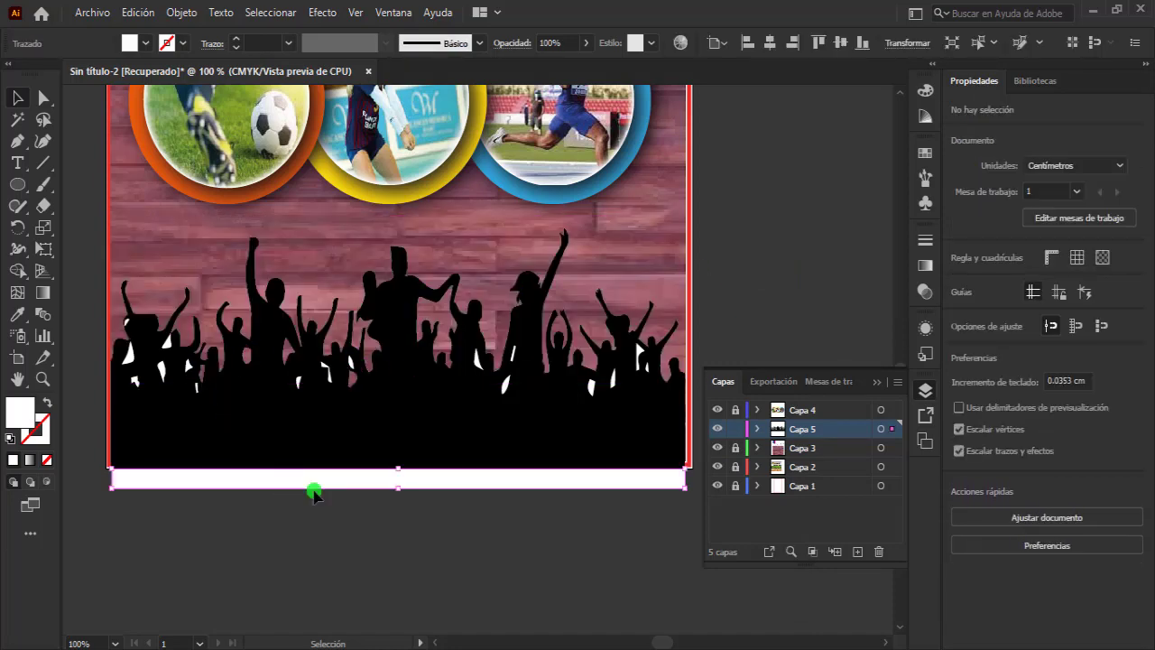
left_click(310, 484)
key("Delete")
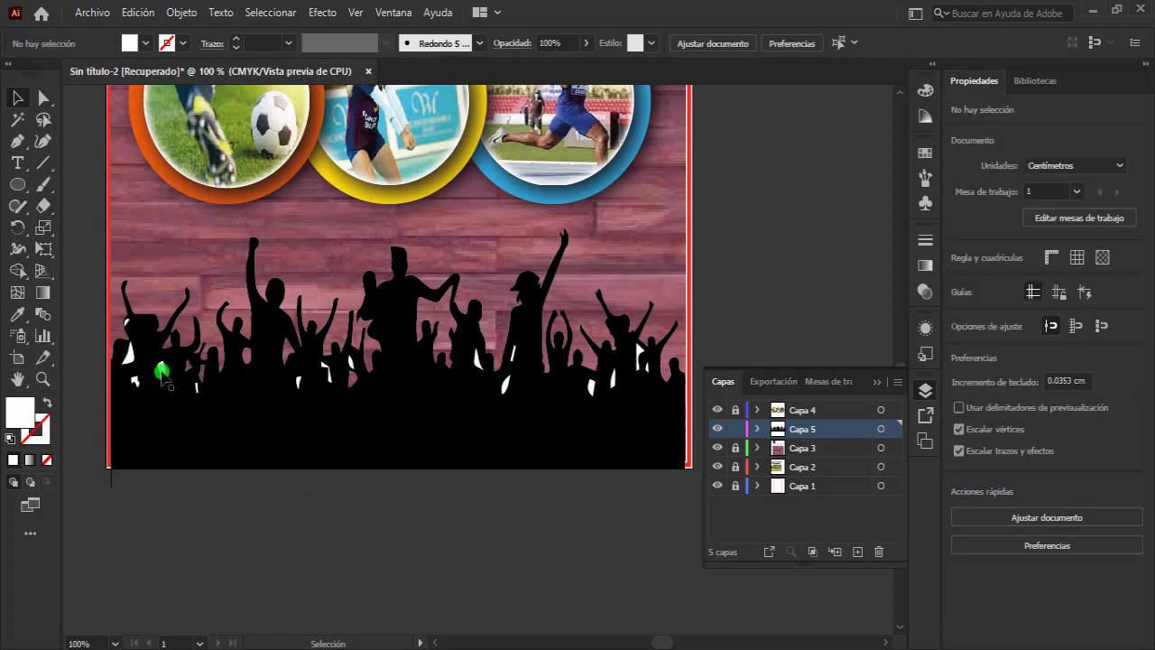
left_click(201, 390)
key("Delete")
left_click(505, 384)
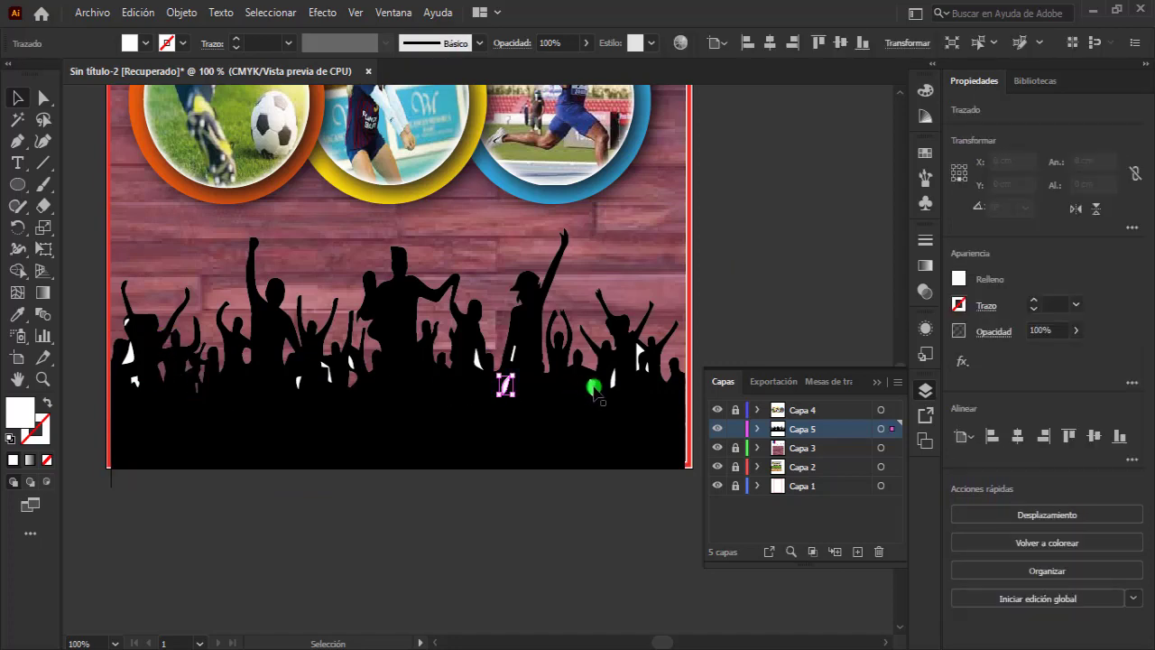
key("Delete")
left_click(611, 379)
key("Delete")
left_click(637, 352)
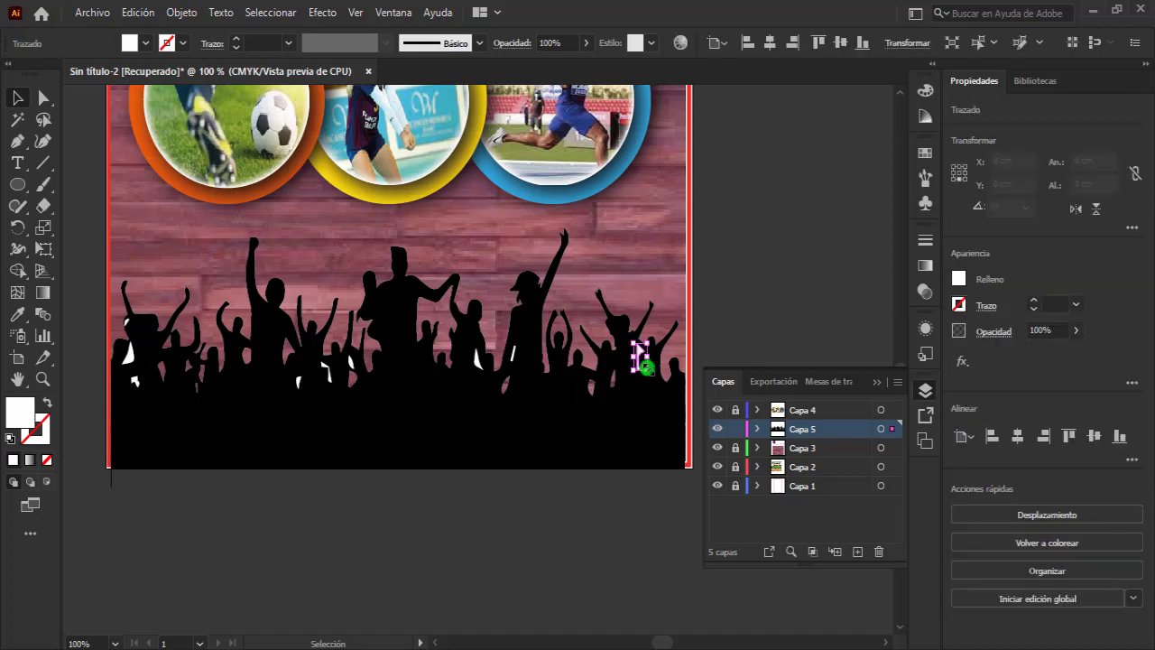
key("Delete")
left_click(646, 366)
key("Delete")
left_click(512, 352)
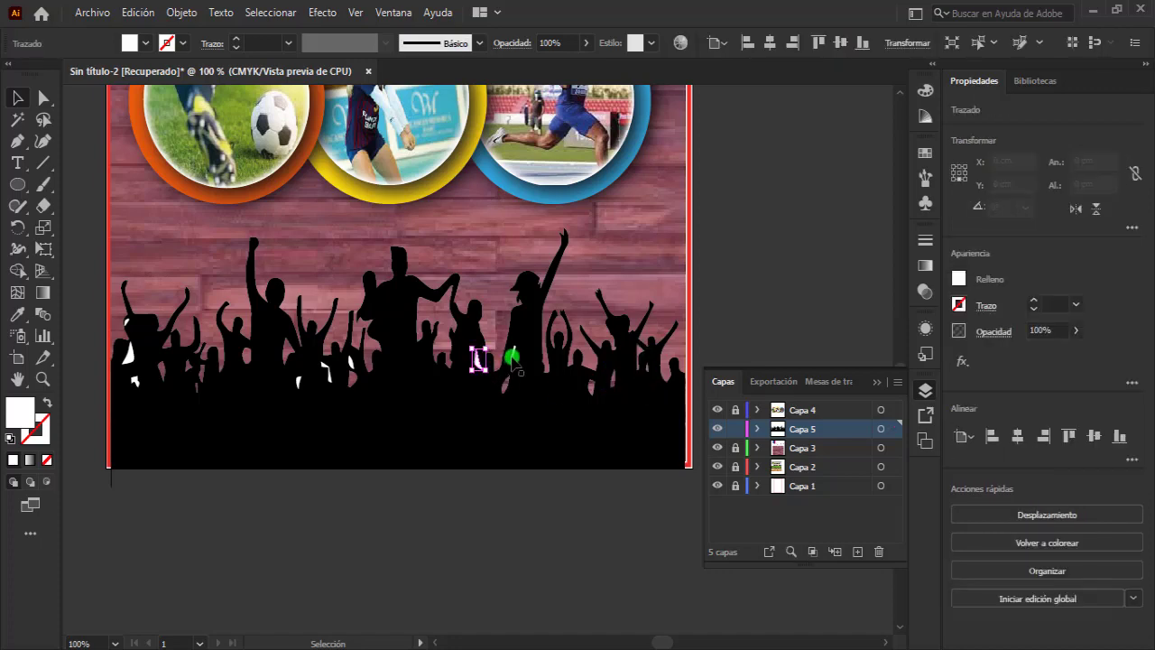
key("Delete")
left_click(350, 365)
key("Delete")
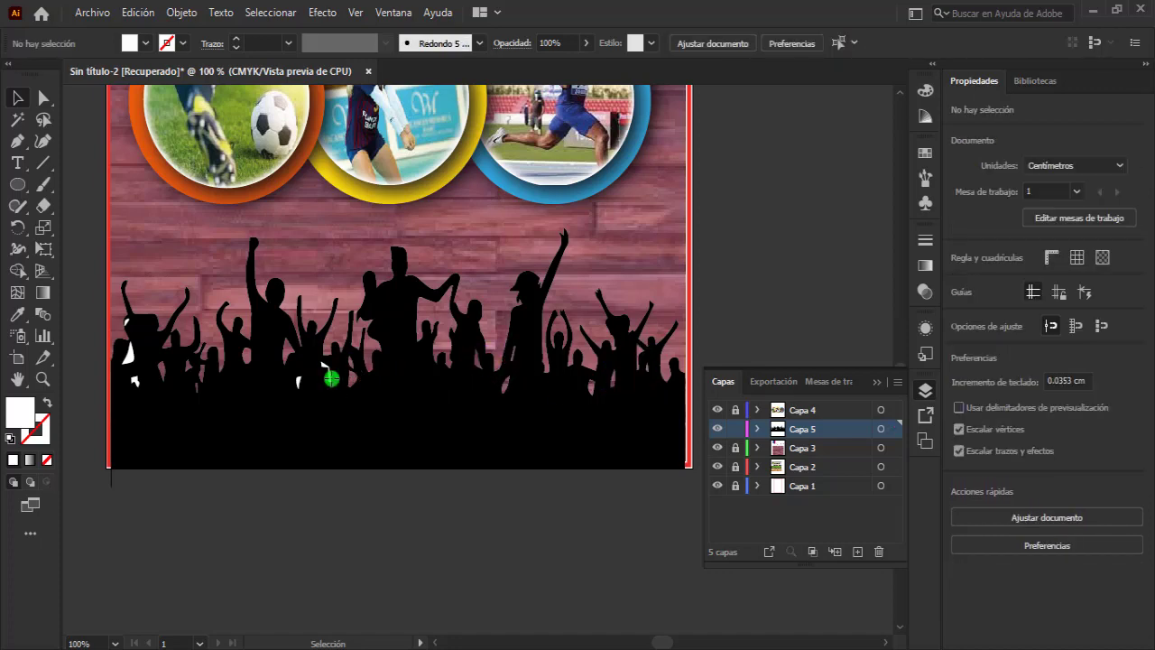
left_click(327, 368)
left_click(301, 381)
key("Delete")
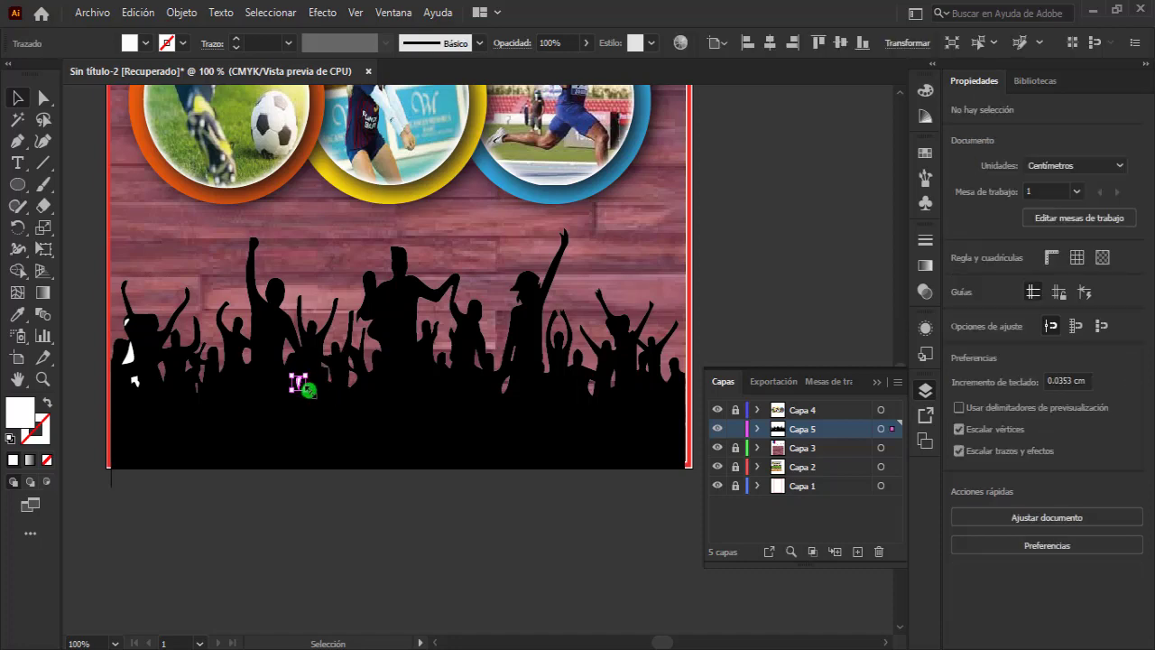
left_click(125, 352)
key("Delete")
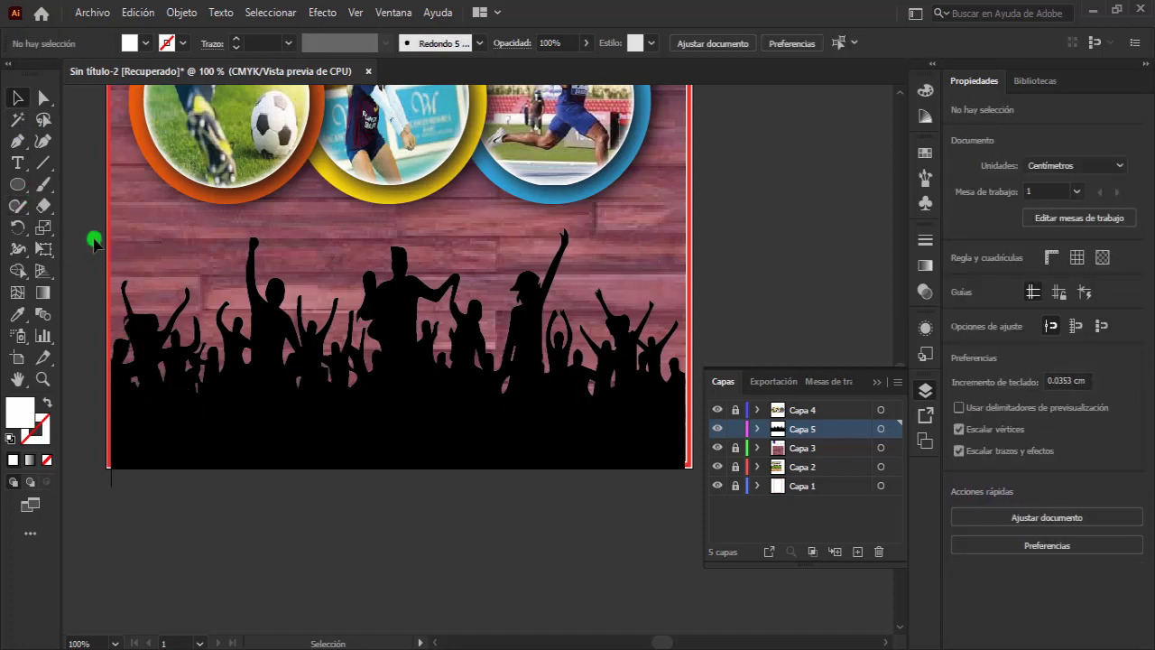
Step: Stretch the crowd silhouette to about 11.61 cm tall, from the photos down to the poster bottom
left_click_drag(664, 285, 716, 468)
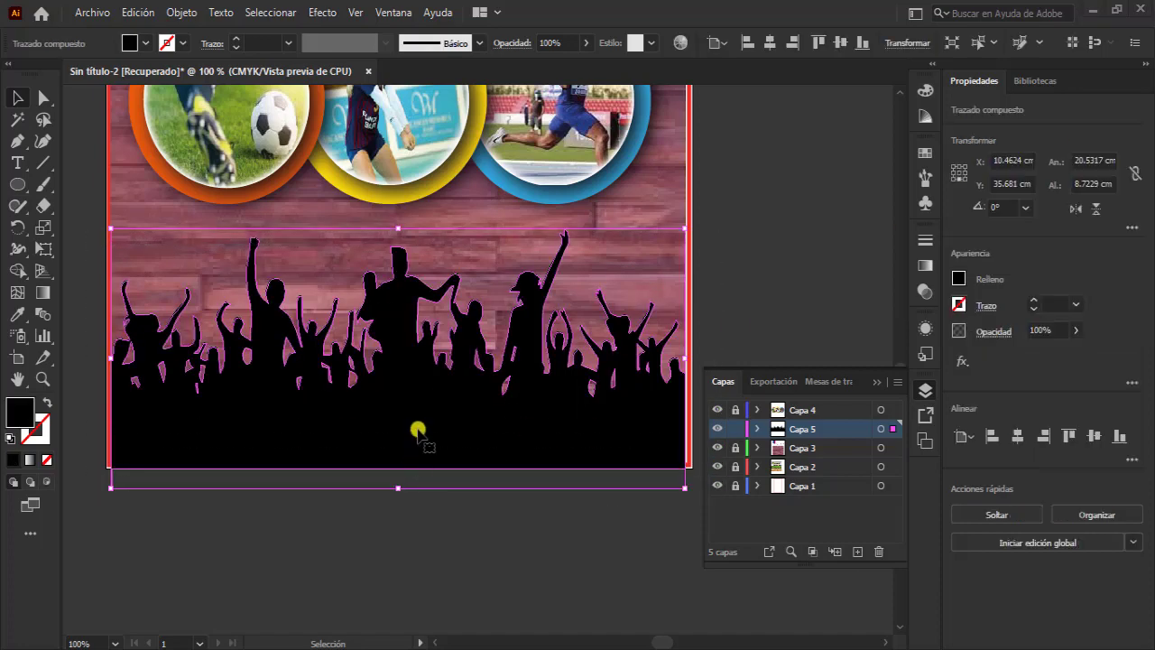
left_click_drag(418, 431, 418, 356)
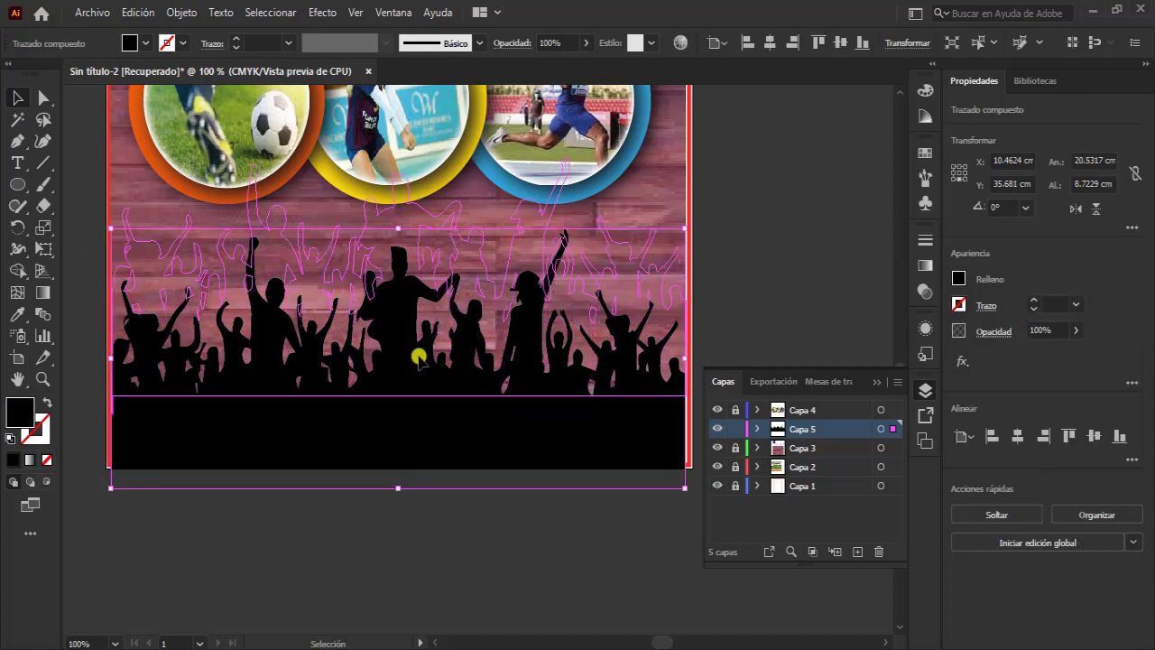
left_click_drag(397, 412, 395, 485)
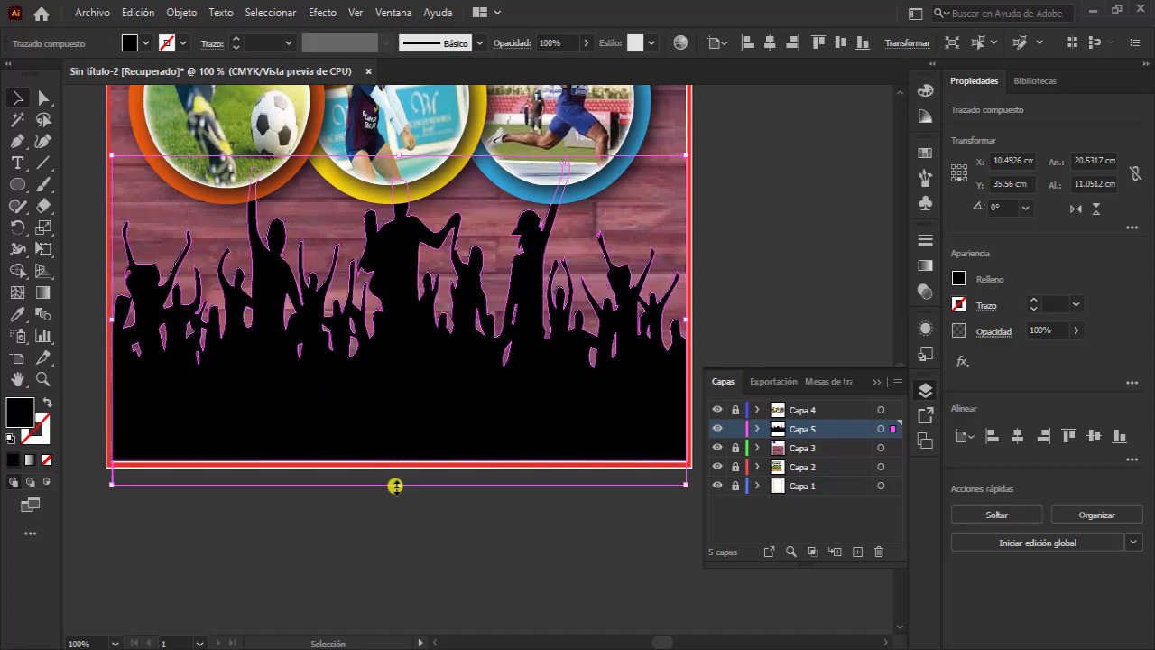
left_click_drag(402, 155, 402, 138)
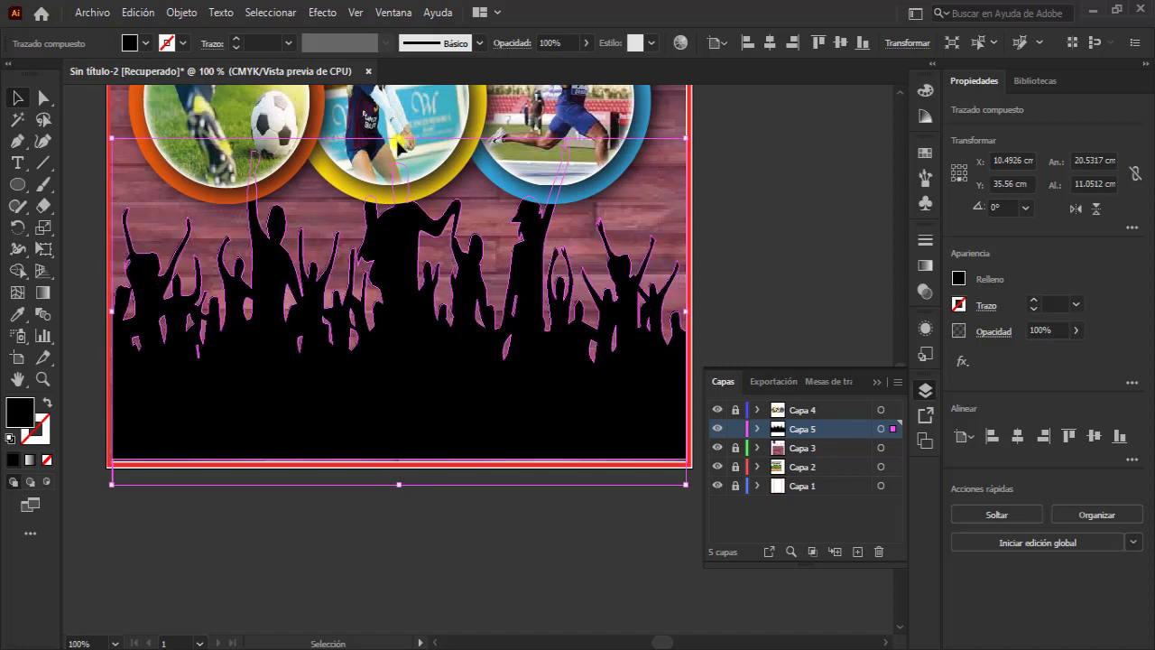
Step: Drag Capa 5 to the top of the Layers panel and deselect
scroll(657, 416, "up", 3)
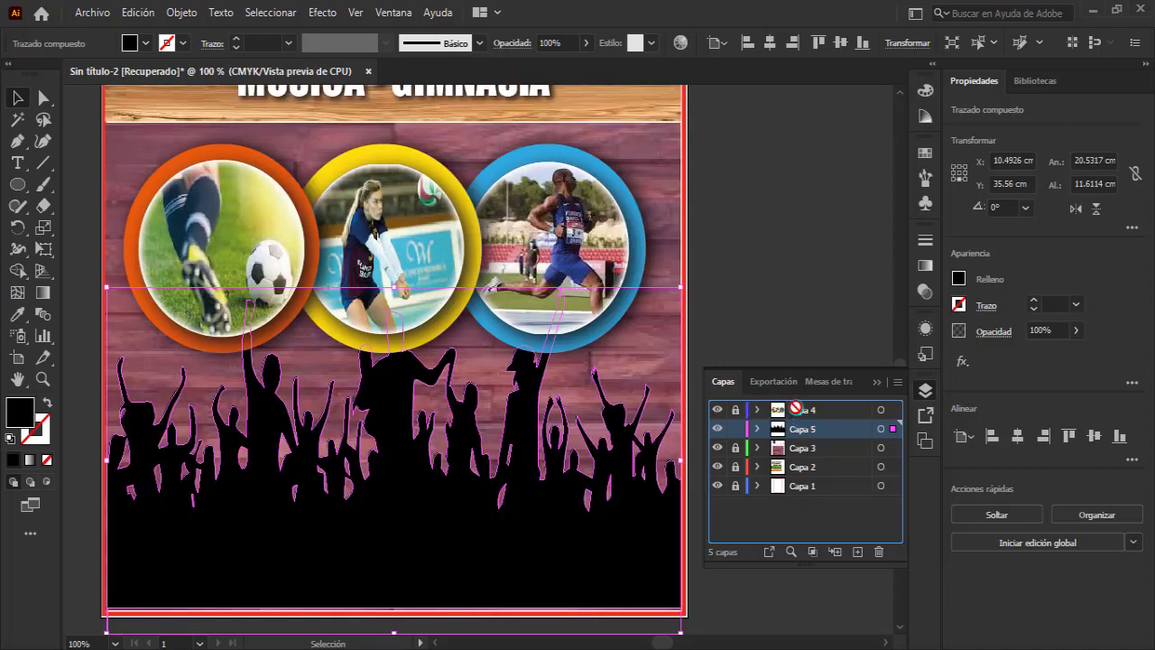
left_click_drag(803, 437, 781, 412)
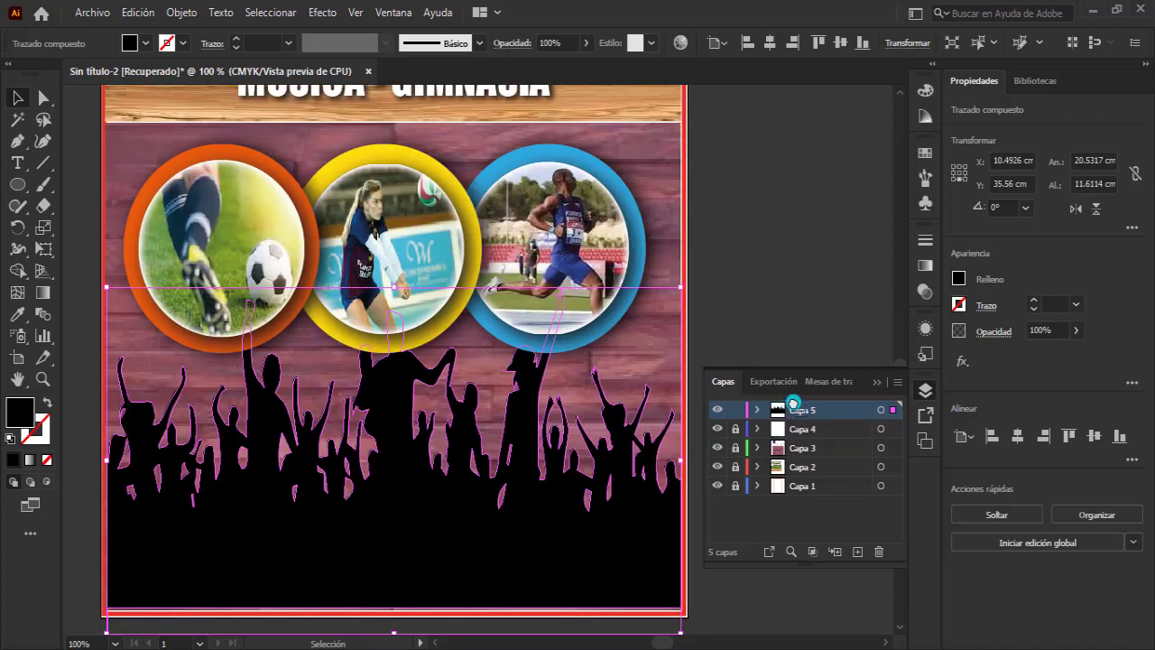
left_click(722, 294)
Step: In Chrome, replace the Google Images search with 'textura de colores'
key("alt+Tab")
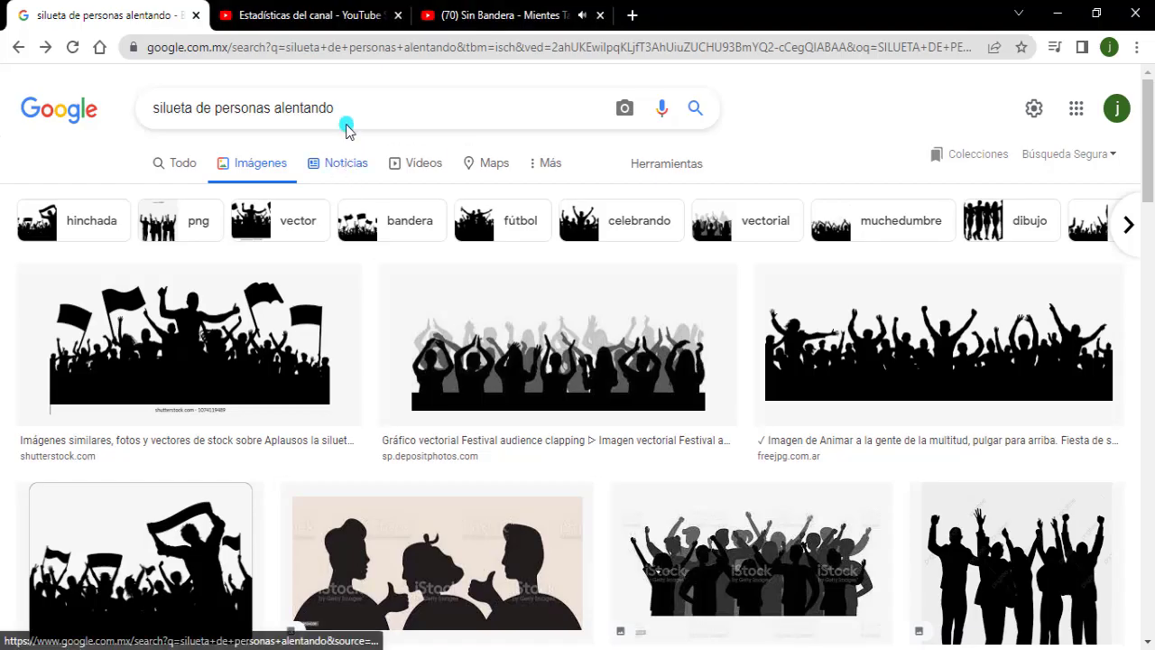
left_click_drag(345, 122, 117, 112)
type("TEXTURA ")
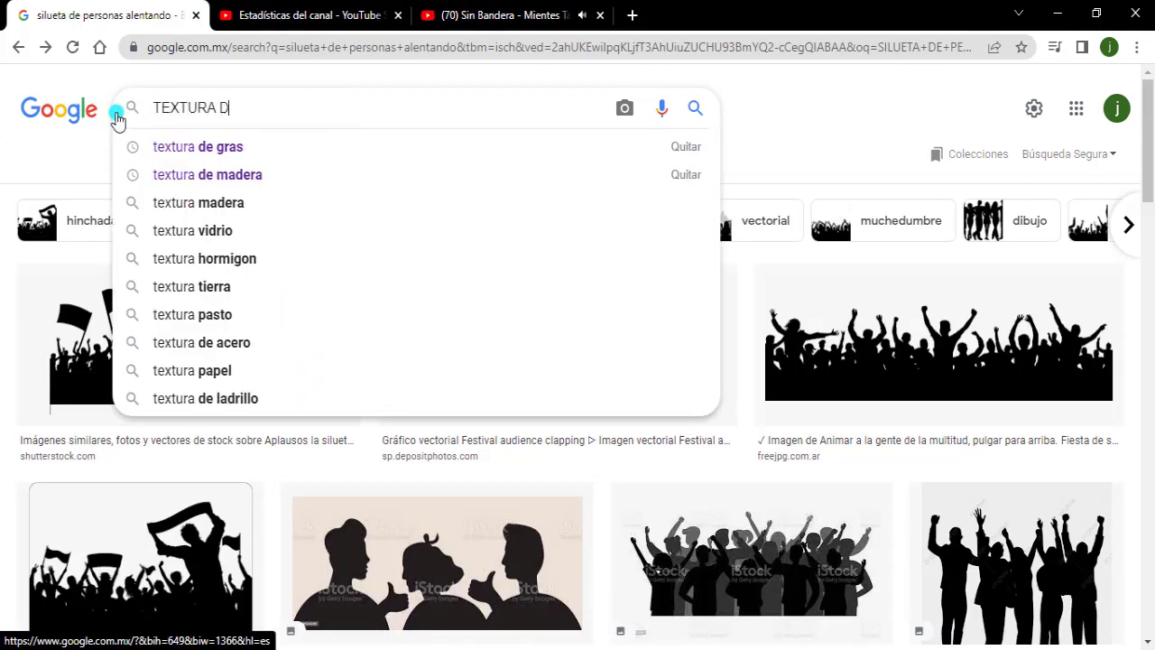
type("DE COL")
left_click(221, 147)
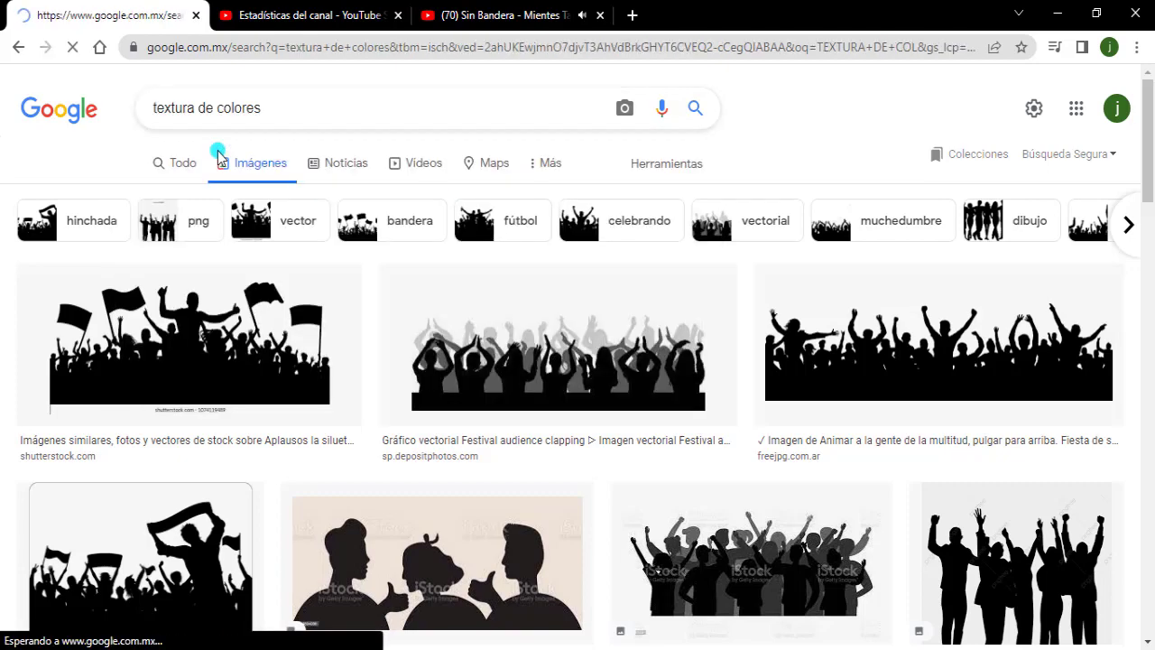
Step: Find a colourful polygon texture in the results and copy the image
scroll(442, 352, "down", 2)
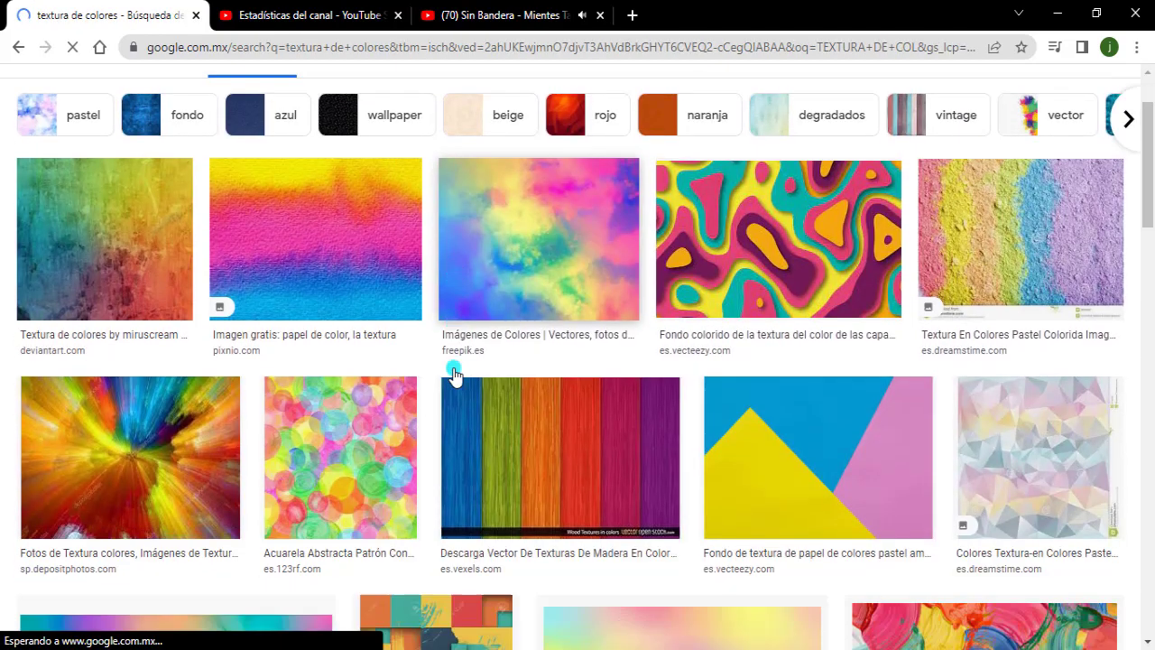
scroll(455, 374, "up", 2)
scroll(464, 388, "down", 5)
scroll(467, 394, "down", 4)
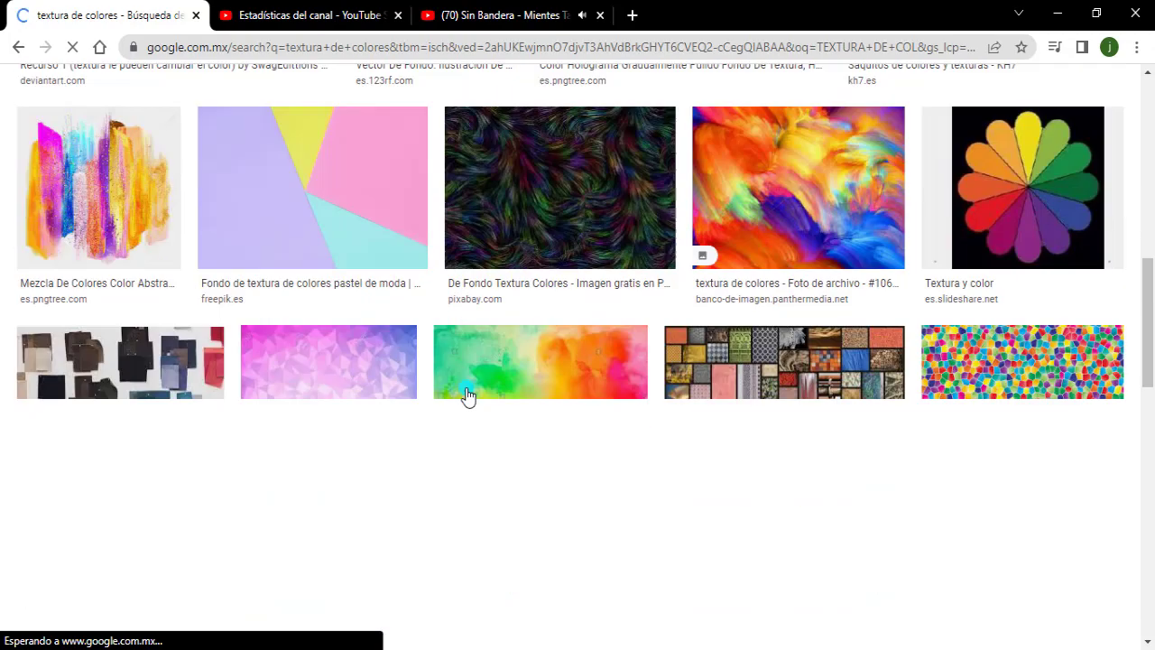
scroll(466, 397, "down", 2)
left_click(634, 454)
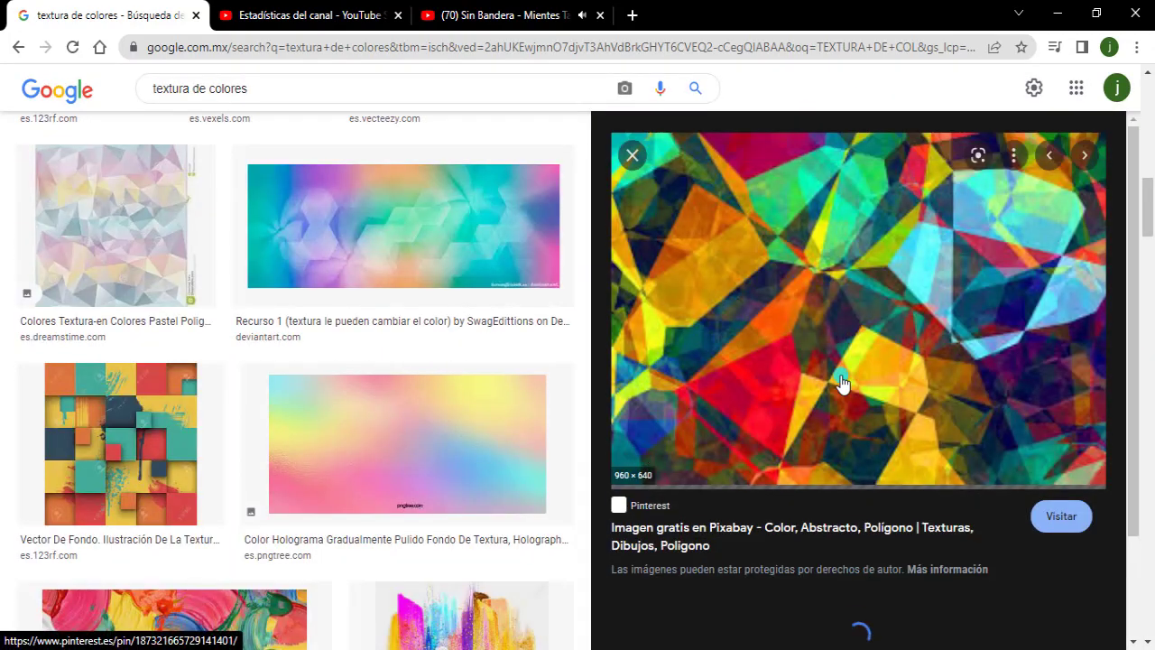
right_click(857, 317)
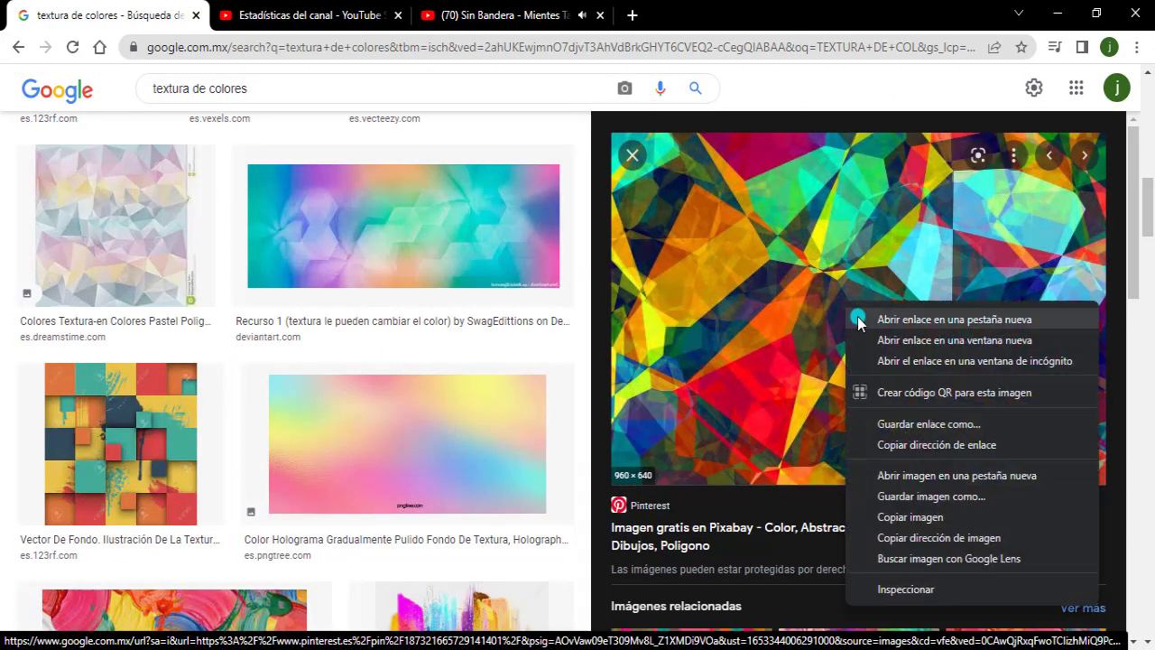
left_click(910, 516)
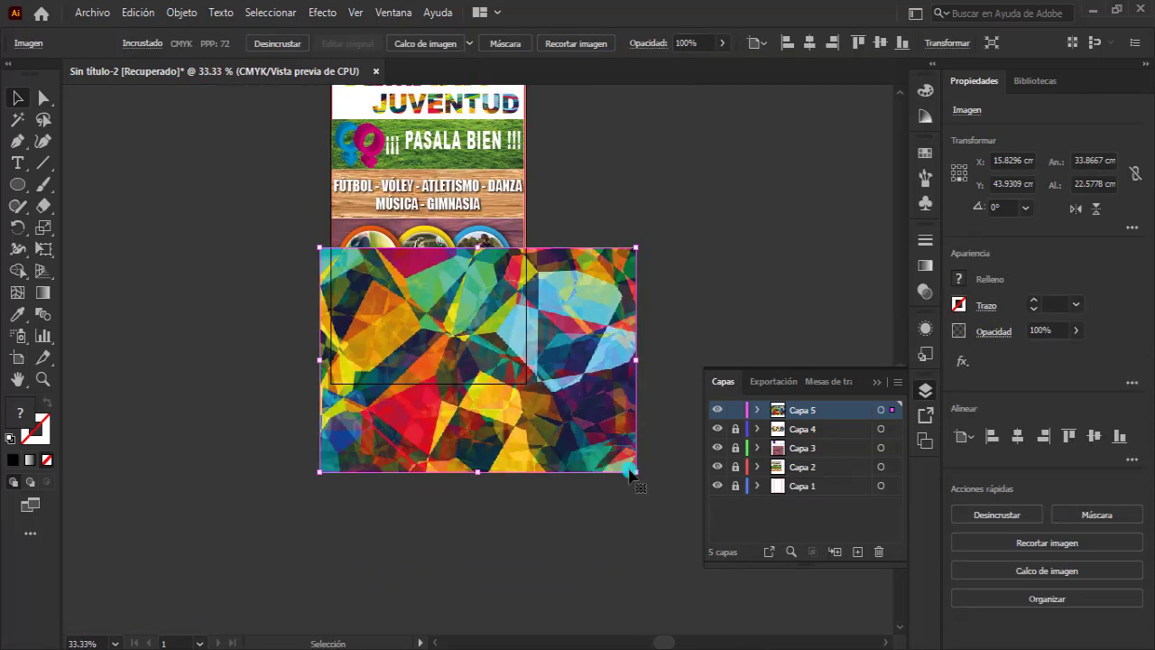
Step: Shrink the pasted texture, send it backward, and clip it to the crowd silhouette
left_click_drag(631, 471, 537, 413)
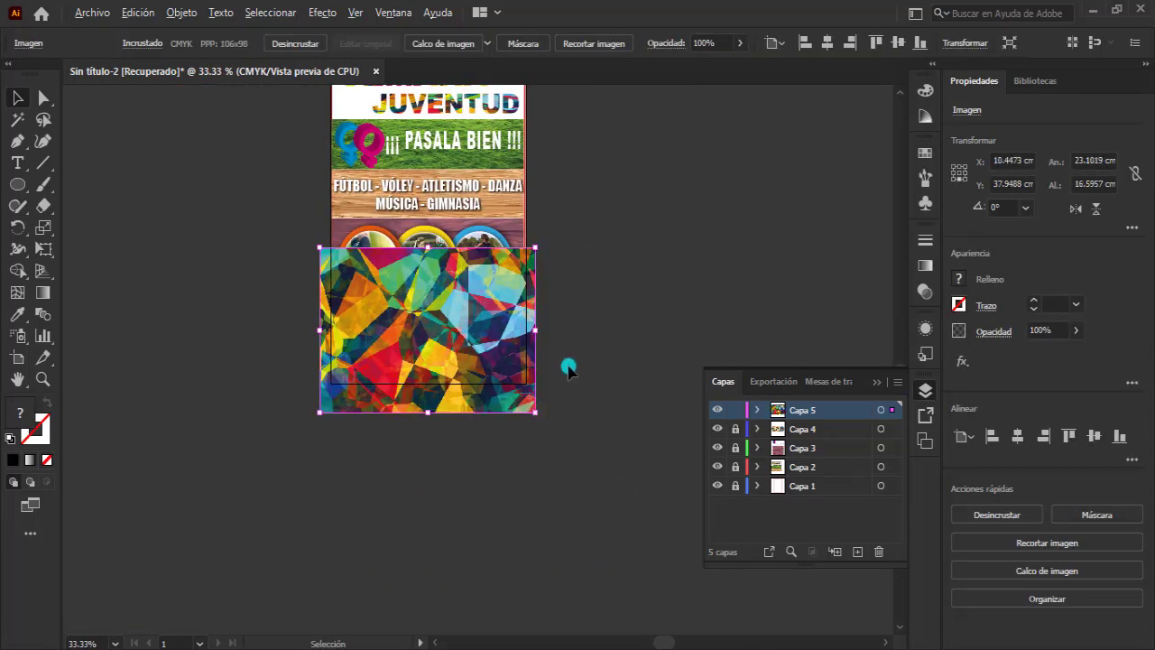
key("ctrl+plus")
key("ctrl+plus")
right_click(512, 354)
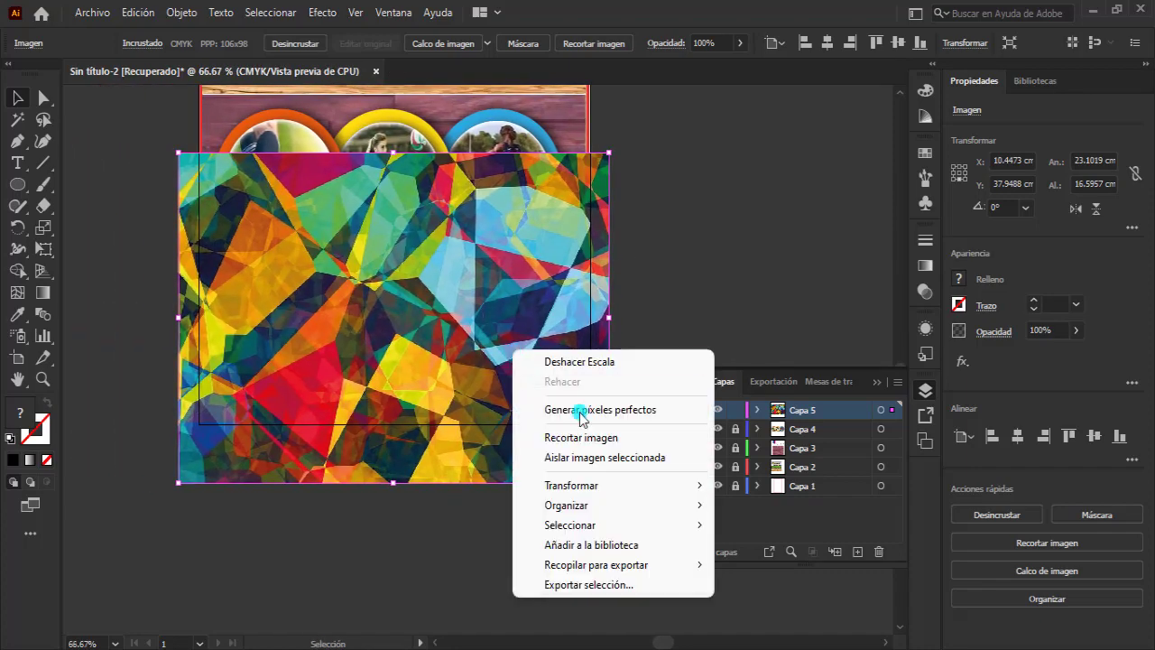
left_click(749, 543)
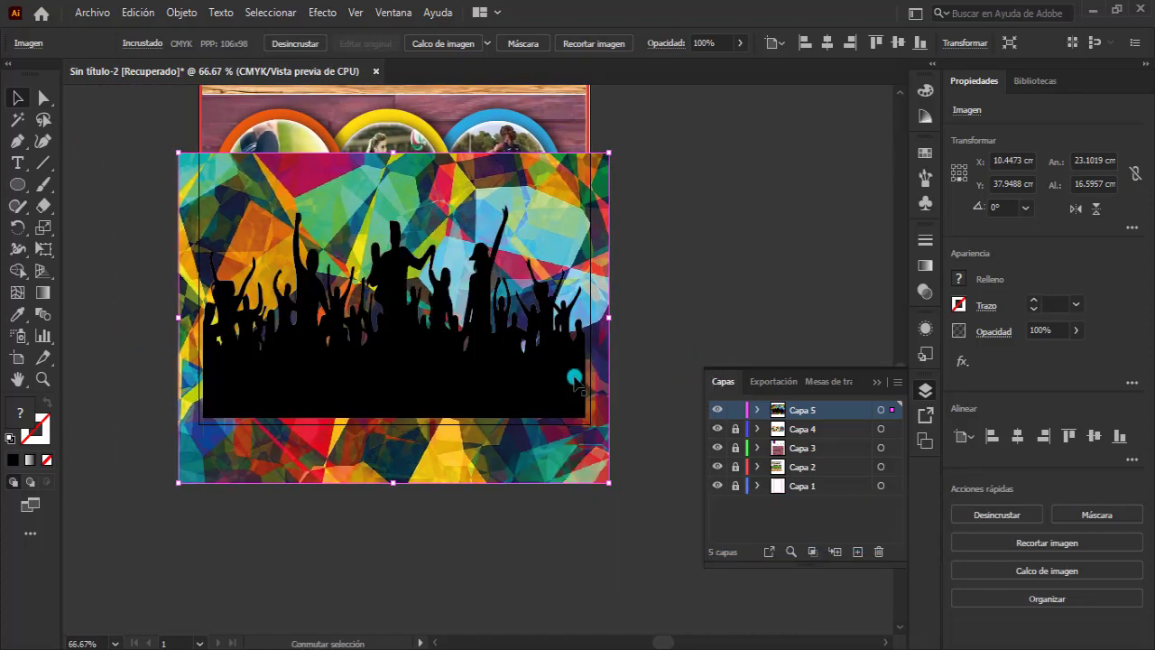
left_click(576, 381, "shift")
right_click(571, 383)
left_click(632, 244)
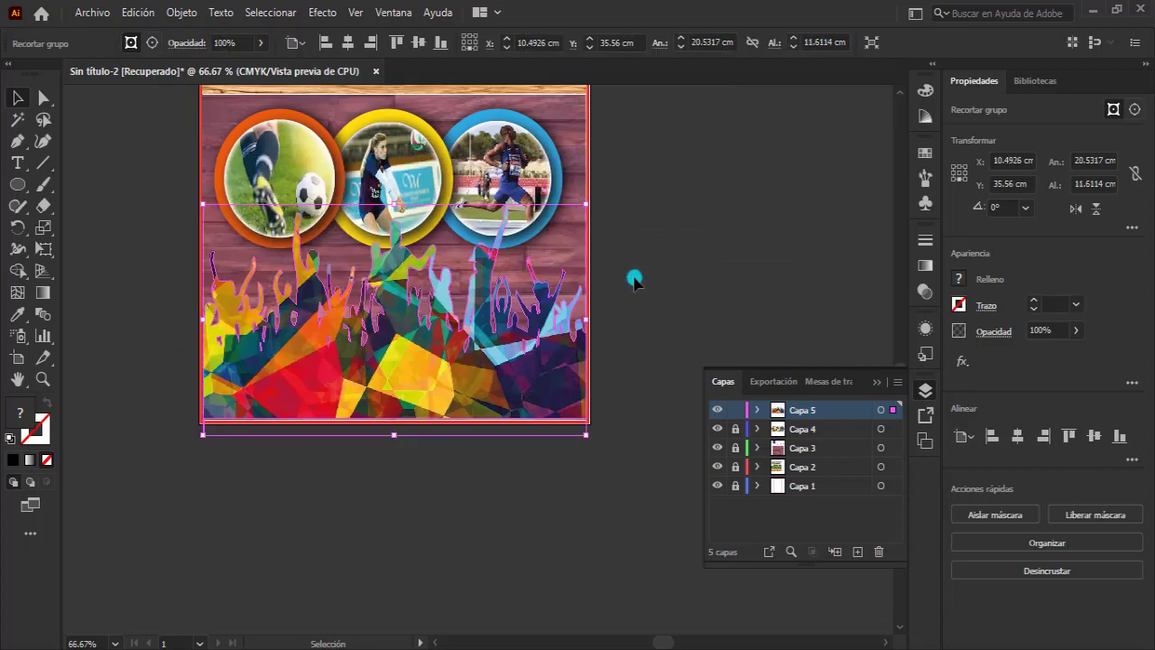
Step: Resize the masked texture to fit the poster's width and bottom edge
left_click(152, 44)
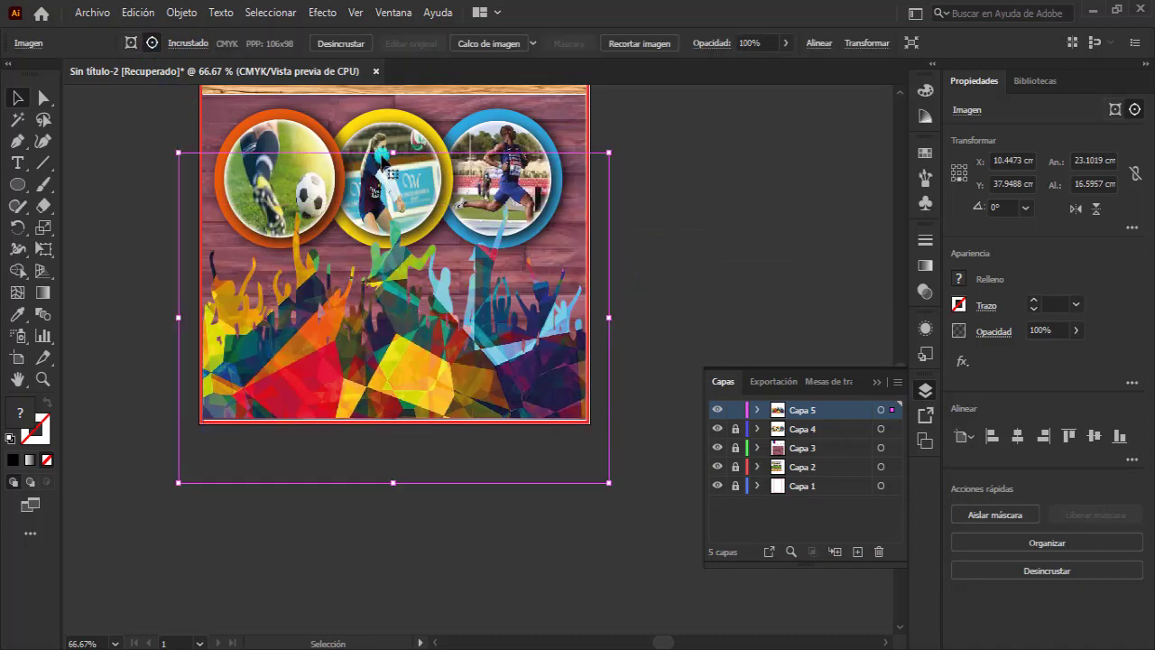
left_click_drag(393, 179, 392, 213)
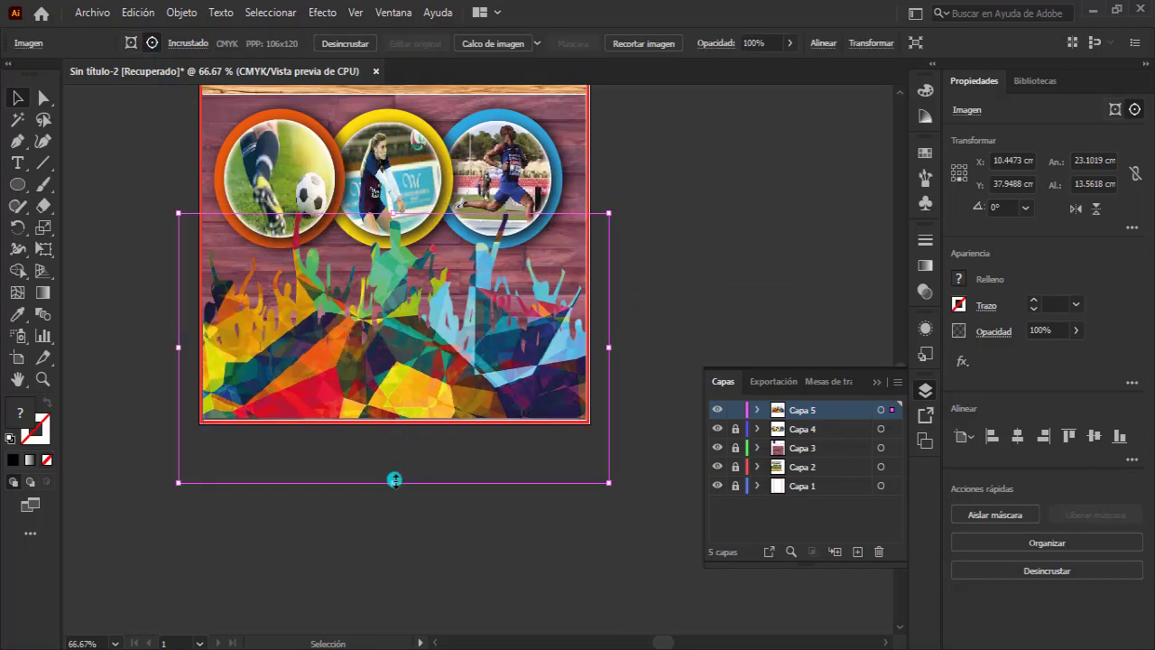
left_click_drag(395, 481, 393, 426)
left_click_drag(606, 319, 591, 320)
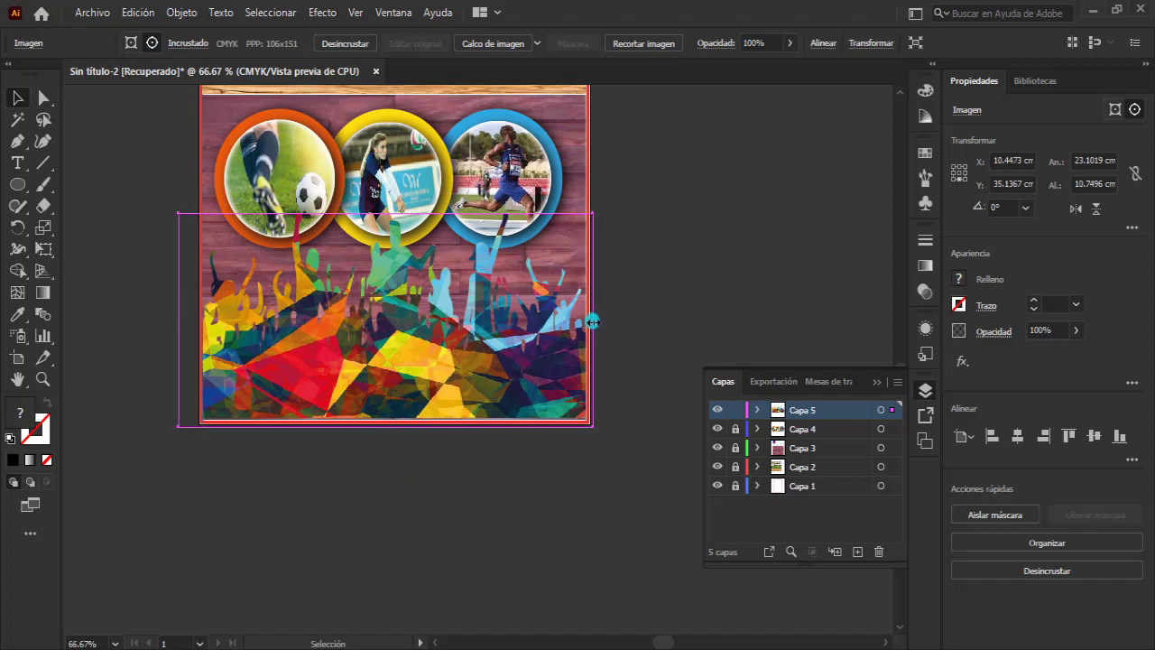
left_click_drag(178, 320, 201, 320)
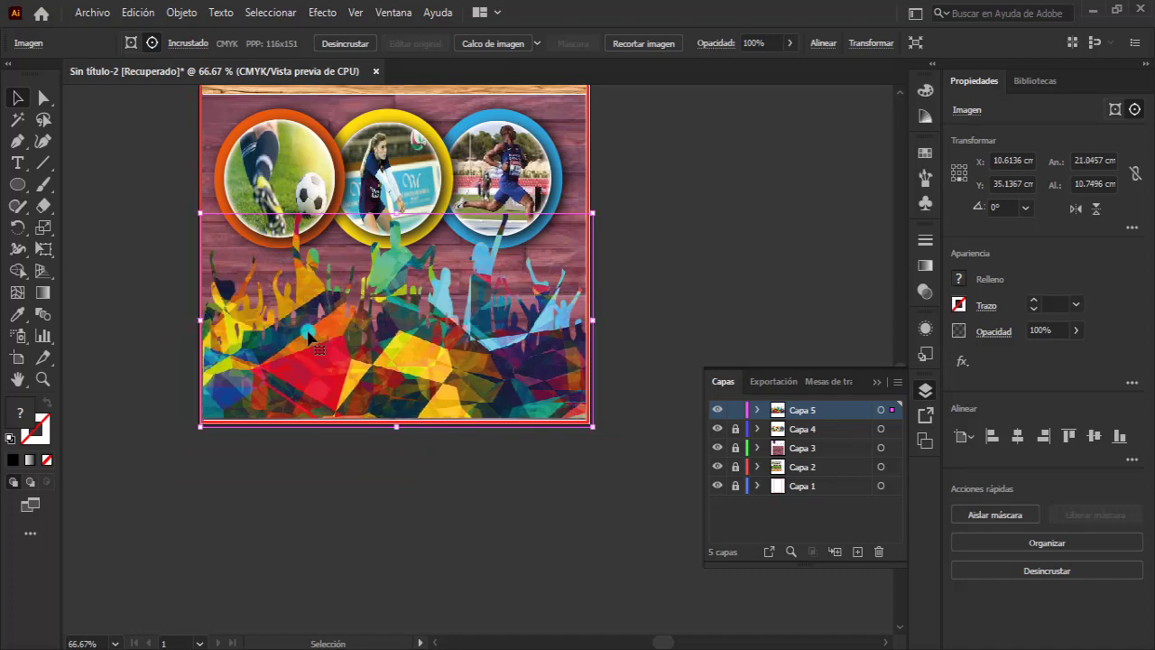
left_click_drag(644, 259, 600, 313)
left_click(600, 315)
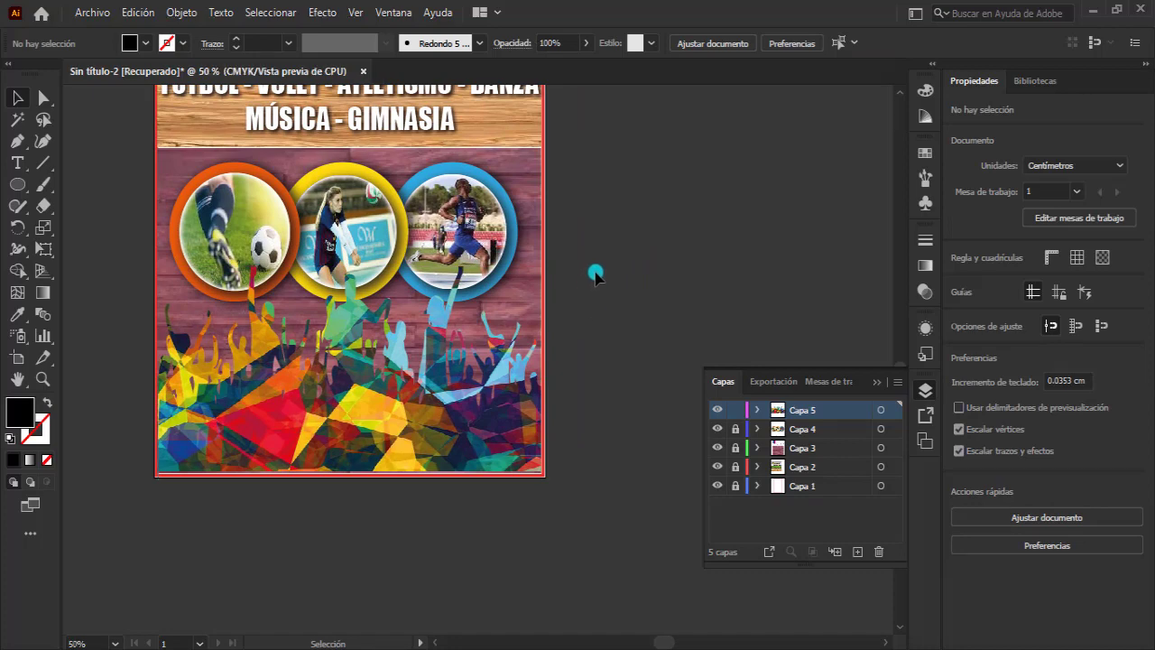
Step: Zoom to the header and adjust the SEMANA and JUVENTUD words from their left sides
scroll(588, 287, "down", 2)
left_click_drag(573, 368, 553, 337)
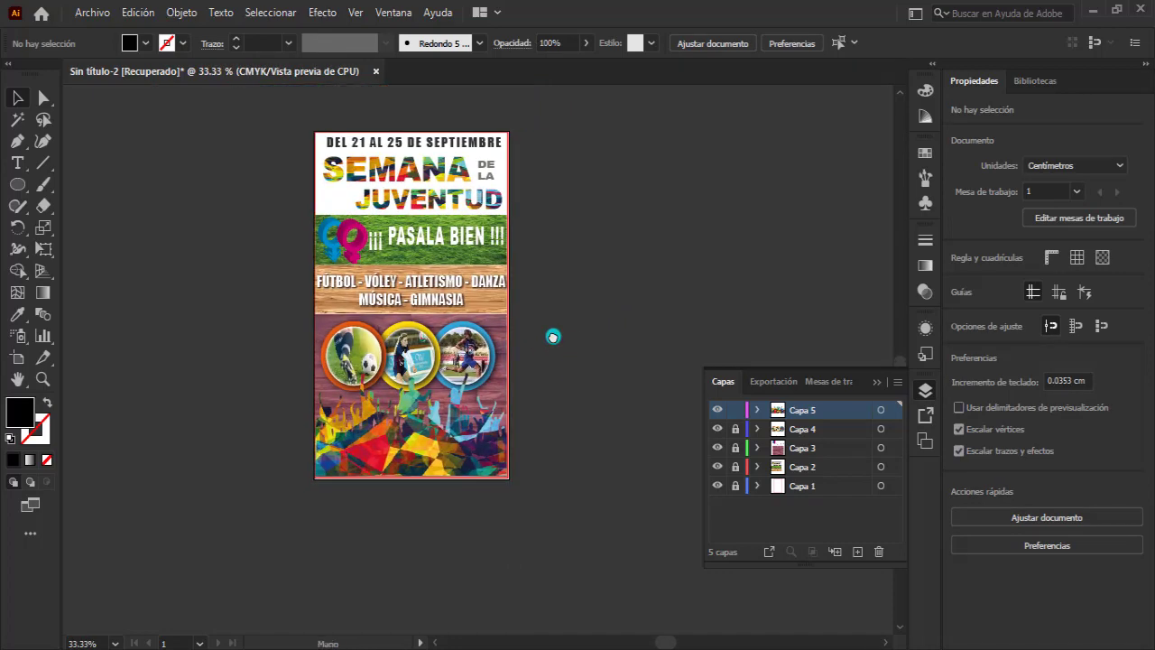
scroll(524, 268, "up", 1)
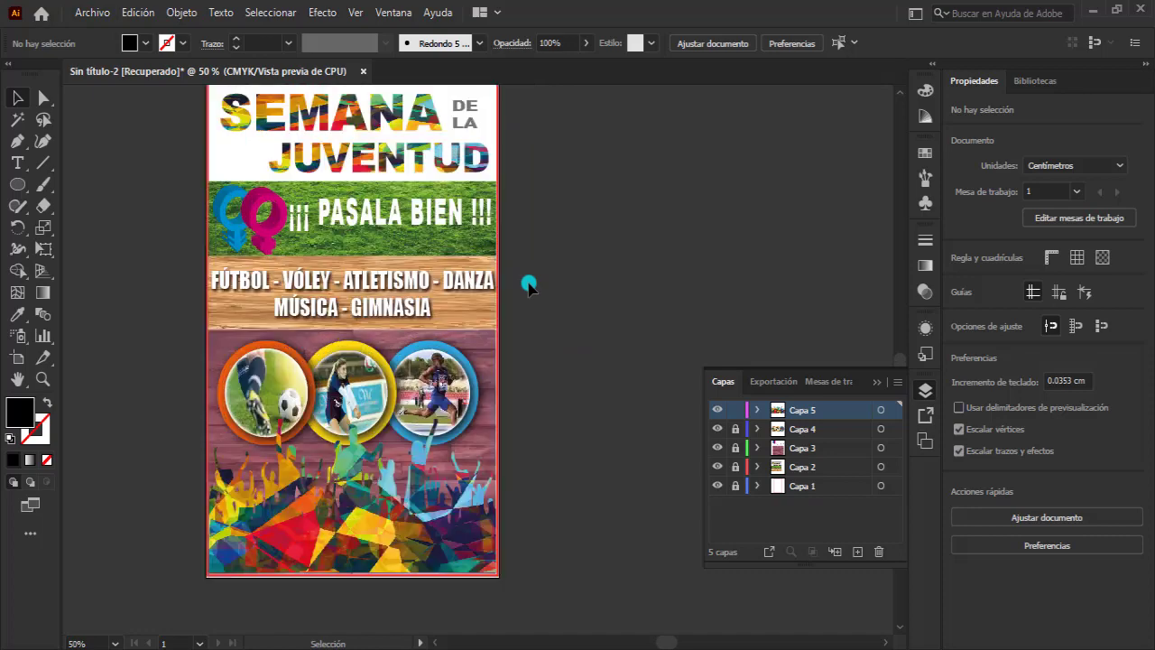
left_click_drag(526, 283, 561, 328)
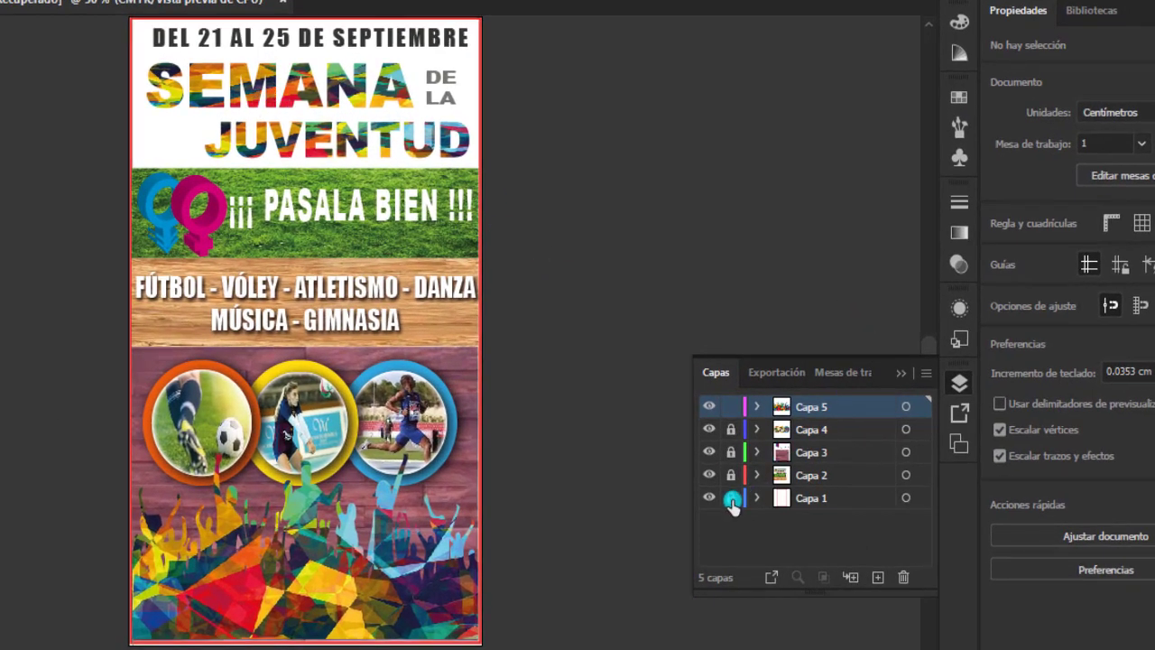
left_click(256, 104)
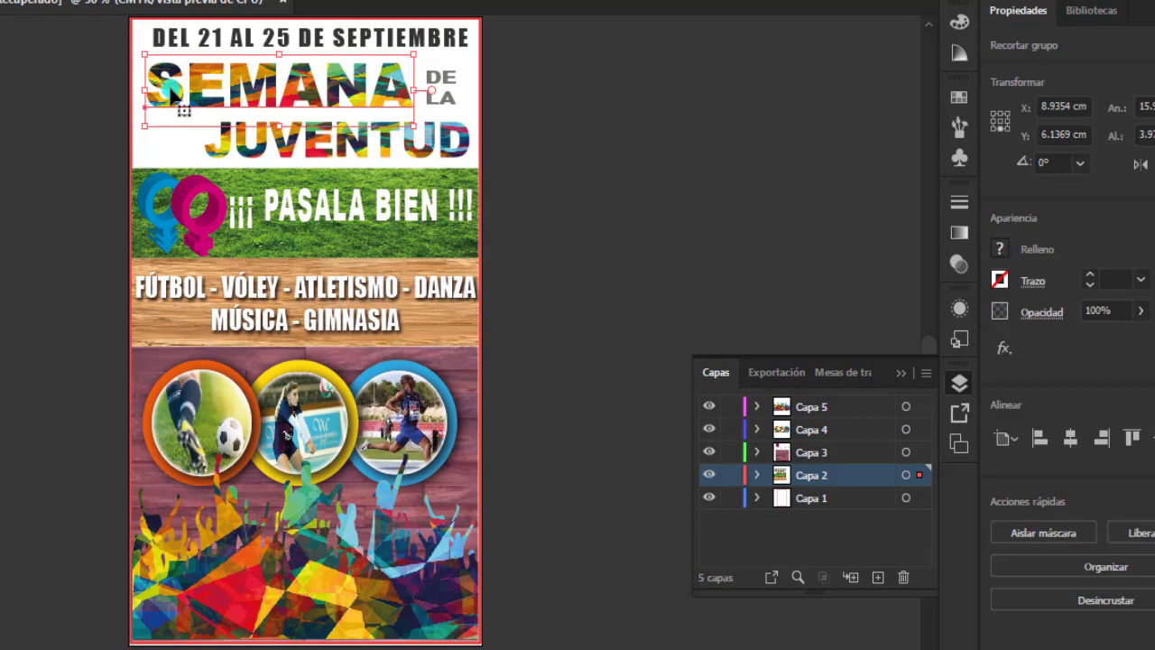
left_click_drag(151, 88, 166, 88)
left_click(270, 140)
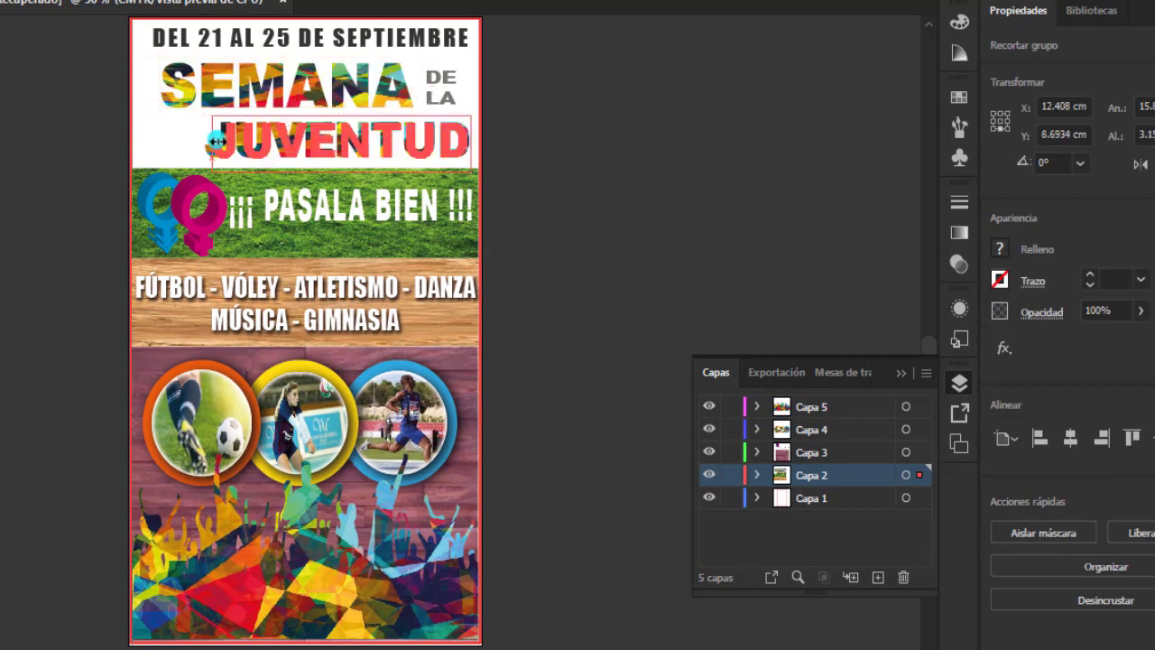
left_click_drag(204, 142, 220, 143)
Step: Nudge SEMANA and JUVENTUD slightly left and move the date line right
left_click(307, 101)
left_click_drag(307, 101, 292, 99)
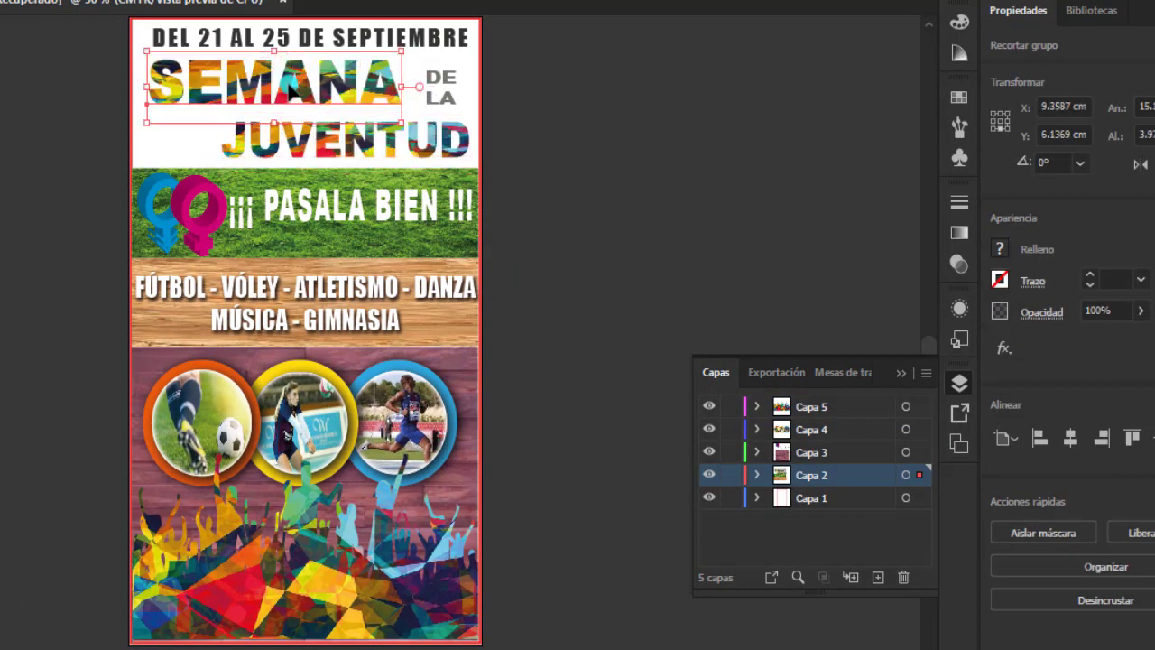
left_click(390, 149)
left_click_drag(390, 149, 379, 149)
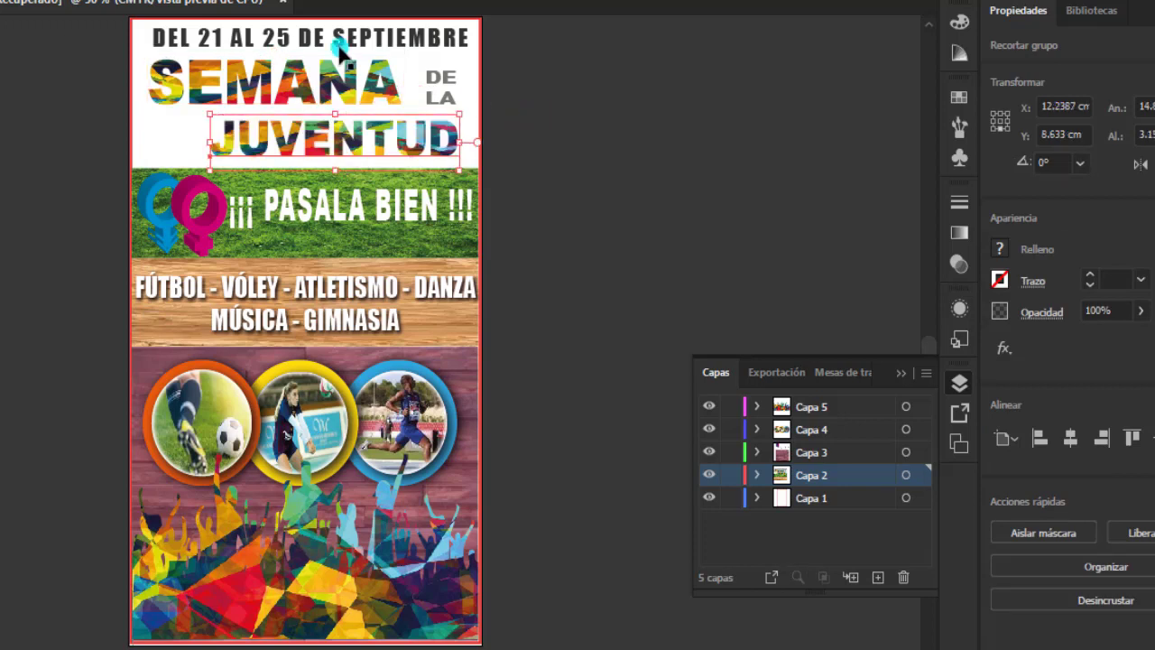
left_click(341, 54)
left_click_drag(181, 38, 207, 38)
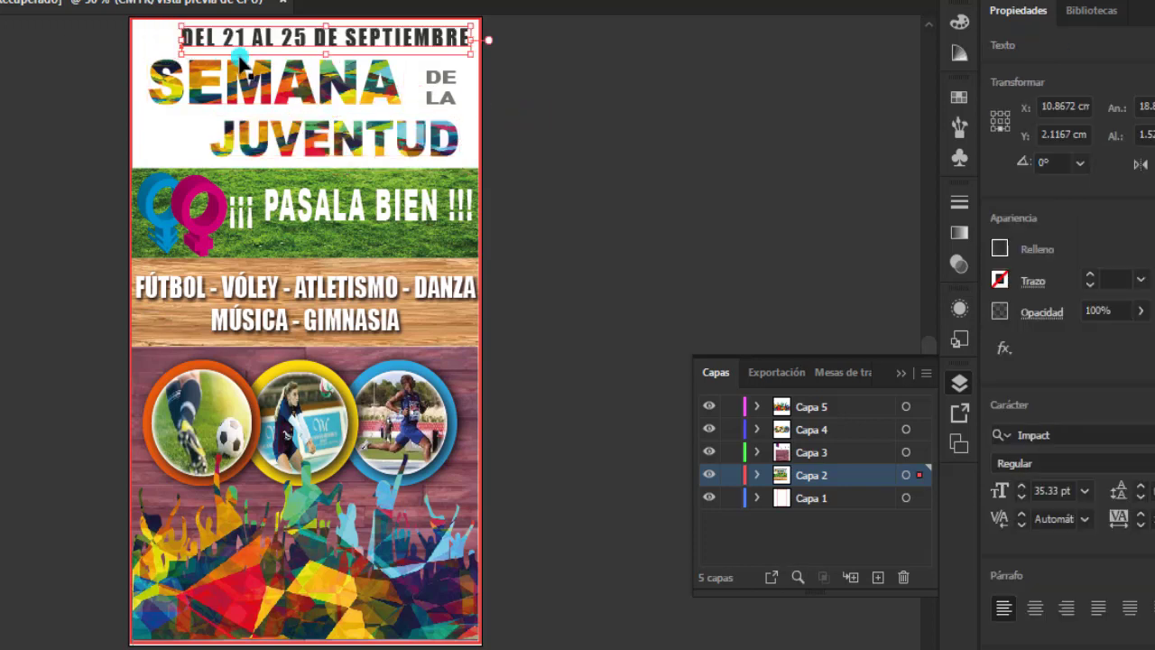
left_click(558, 131)
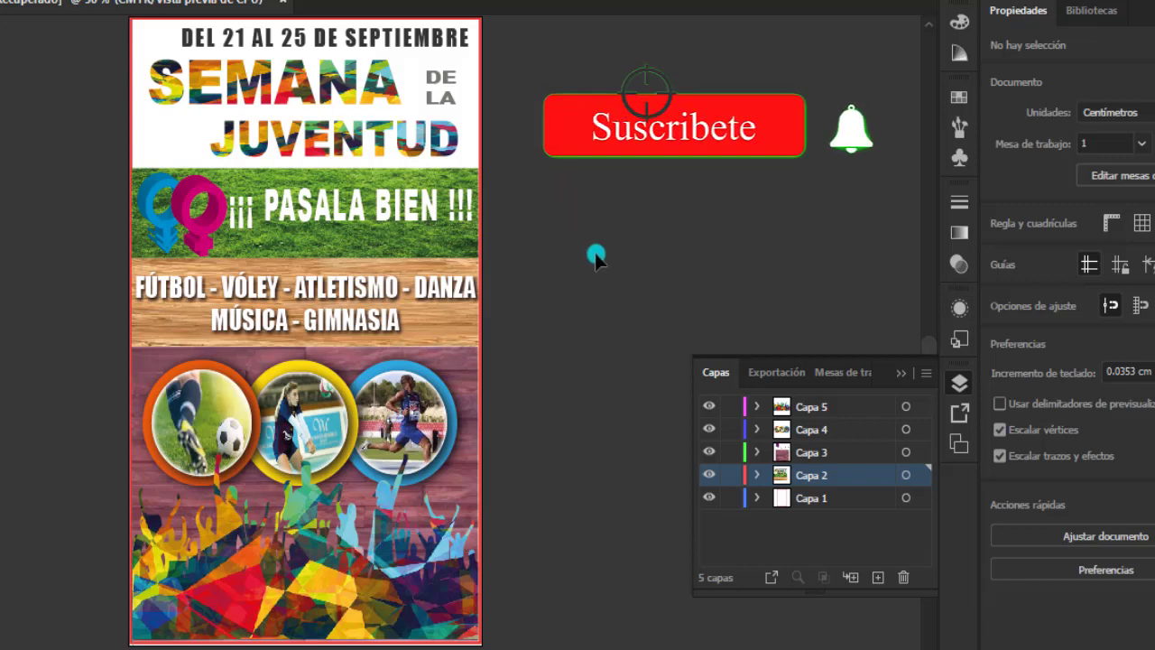